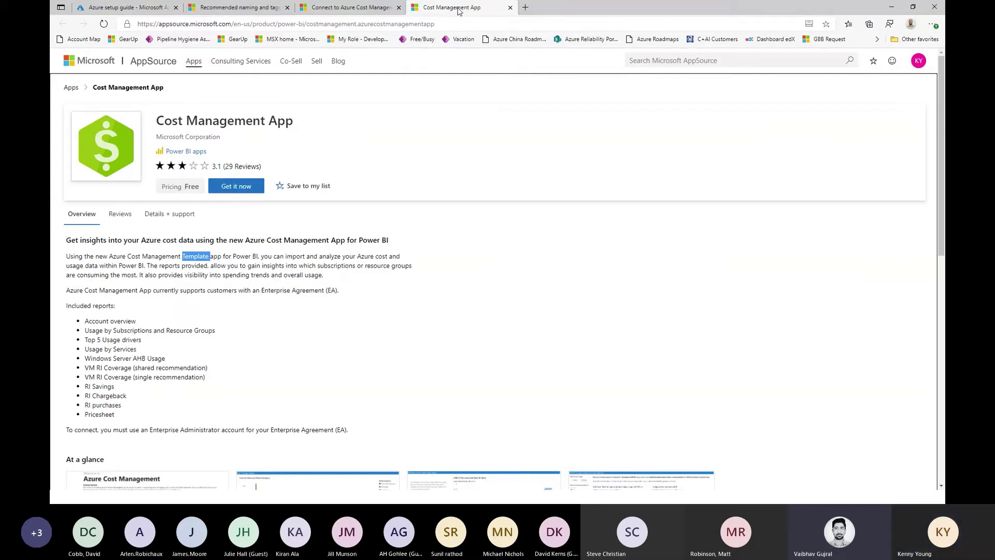
Return to the Azure setup guide and read its governance, security, and compliance step, including how to create and publish a blueprint.
click(335, 8)
click(272, 7)
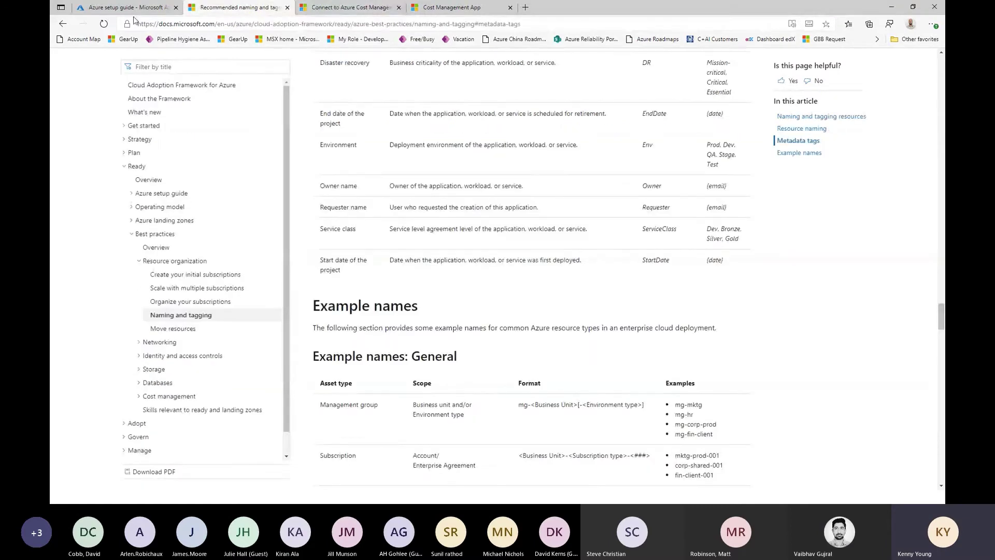
click(127, 7)
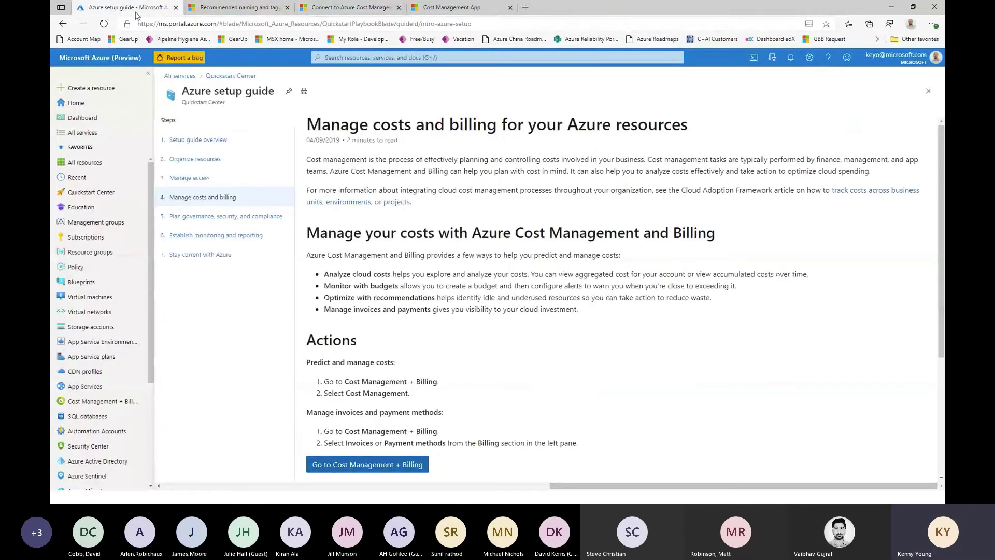
click(228, 216)
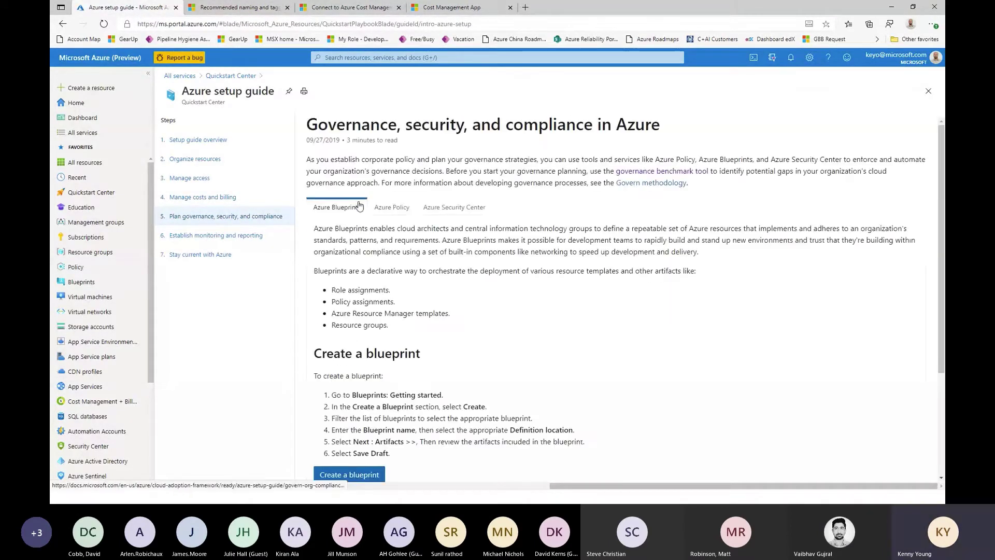
scroll(486, 311, down, 2)
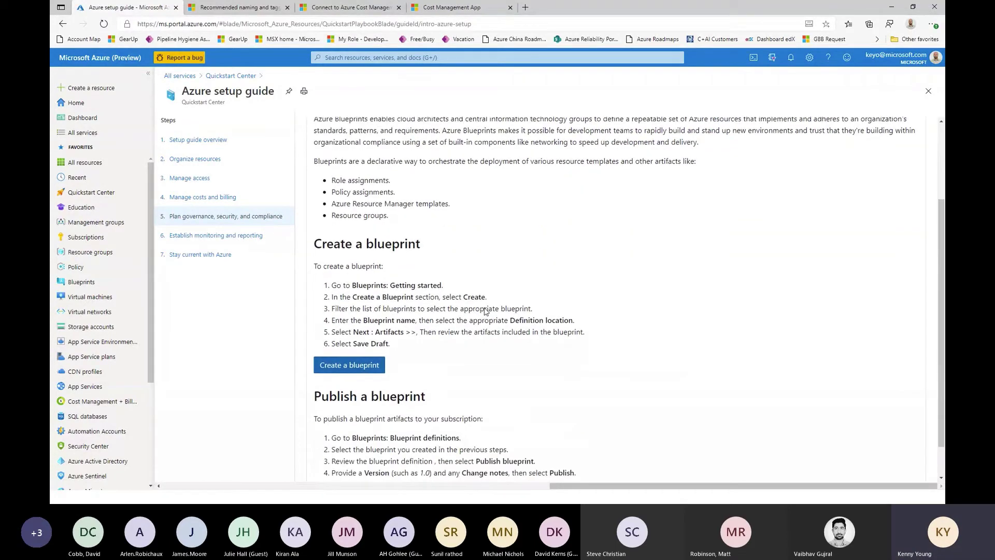
scroll(485, 311, down, 1)
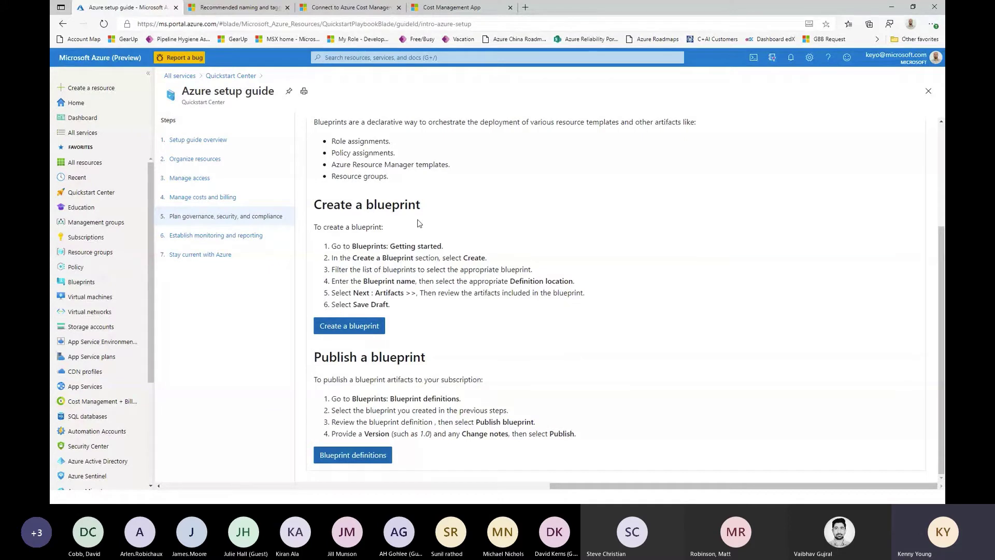
Go to Service Health from the Azure Service Health section of the guide's monitoring and reporting step.
click(193, 237)
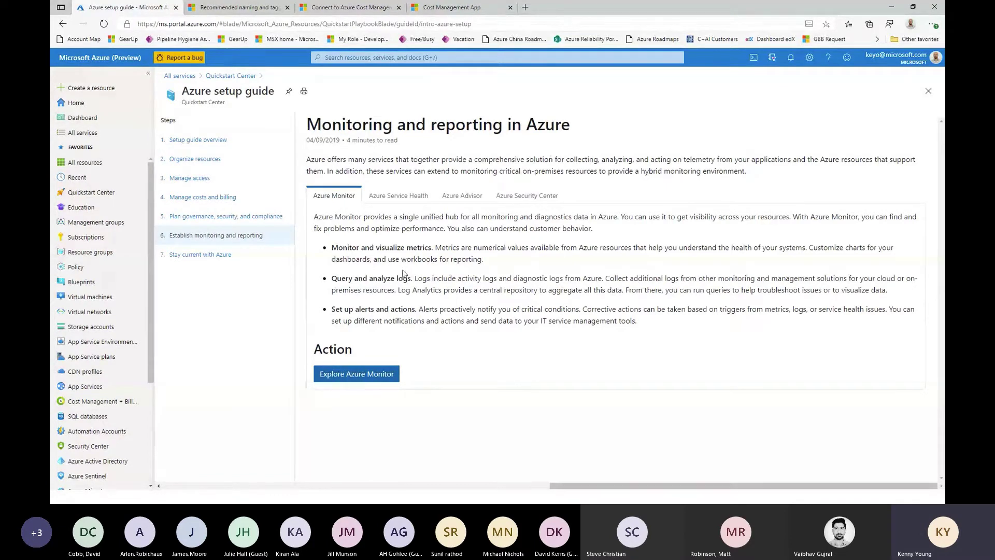
click(401, 197)
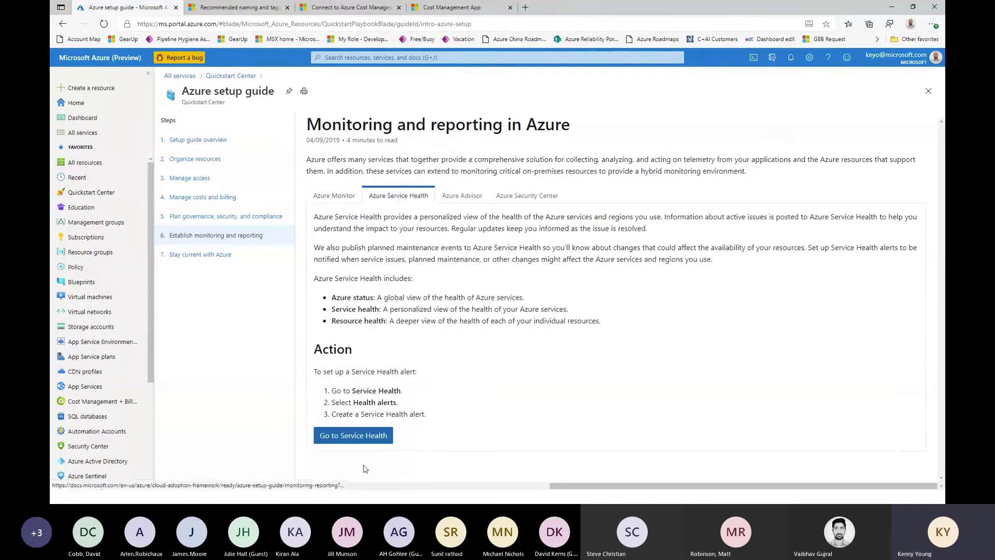
click(366, 436)
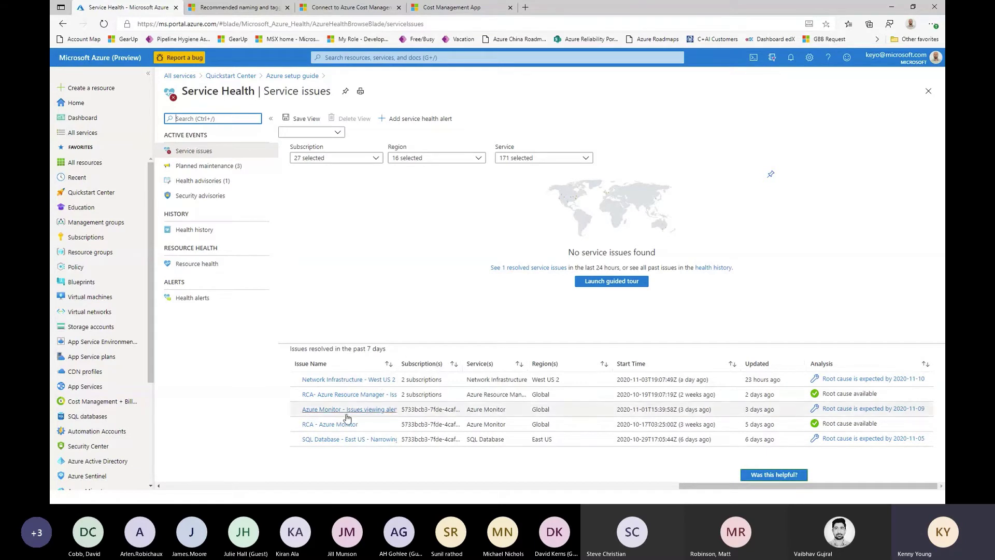
View the root cause analysis request for the Network Infrastructure - West US 2 issue and its alert rule form, discarding the form.
click(857, 382)
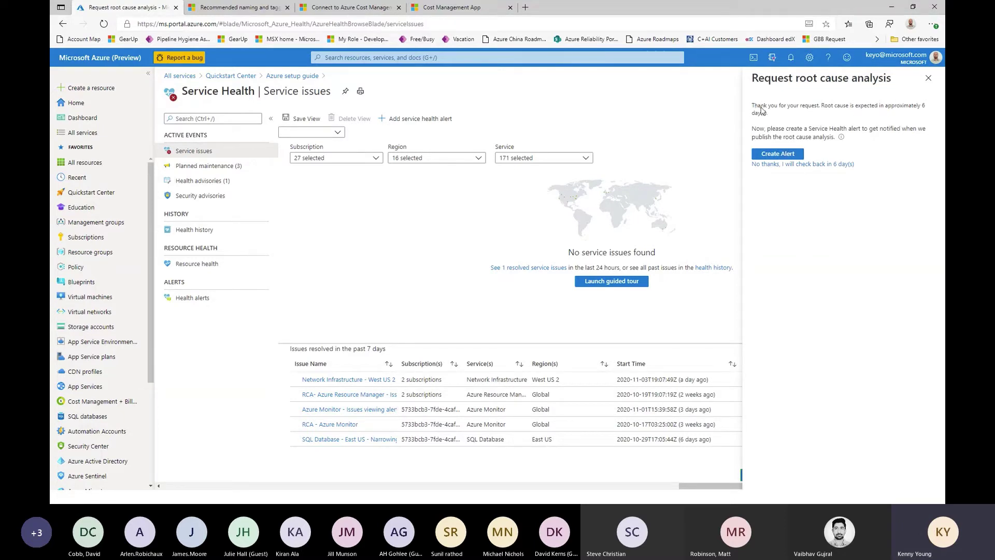
drag(752, 109, 780, 114)
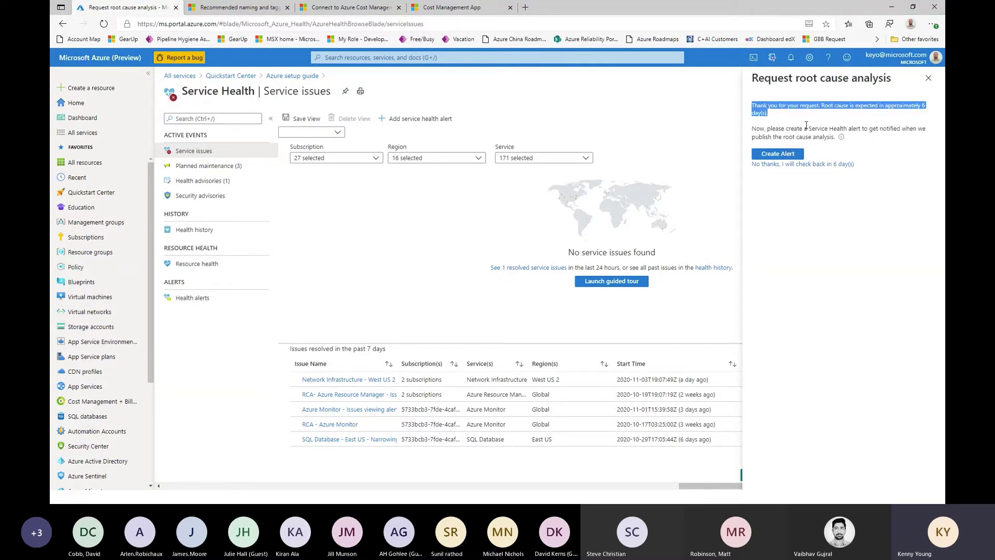
click(768, 154)
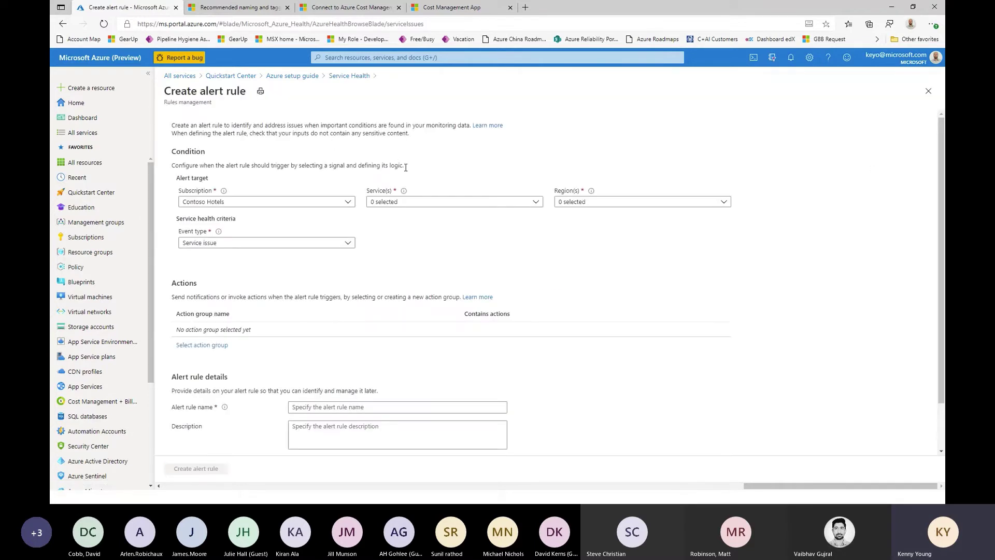
click(925, 91)
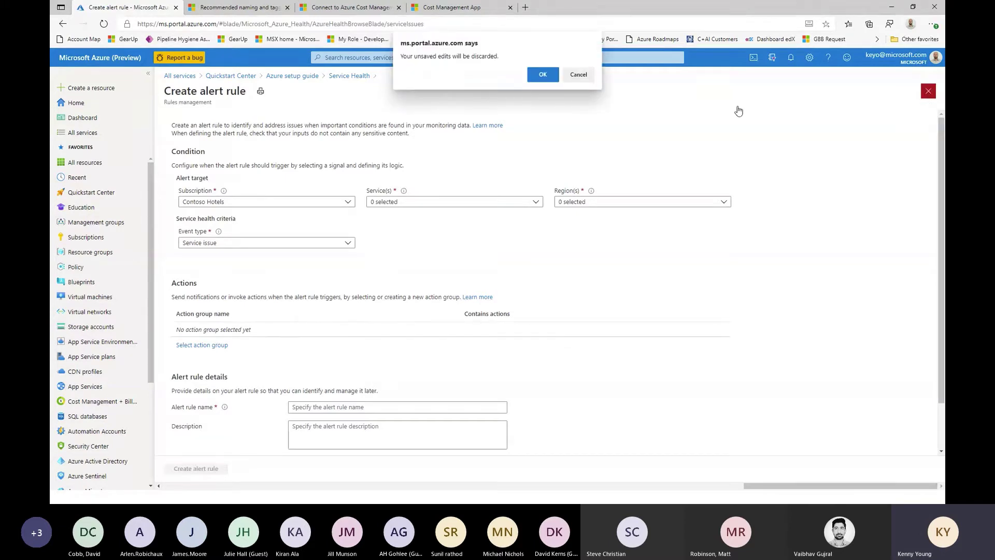
click(540, 76)
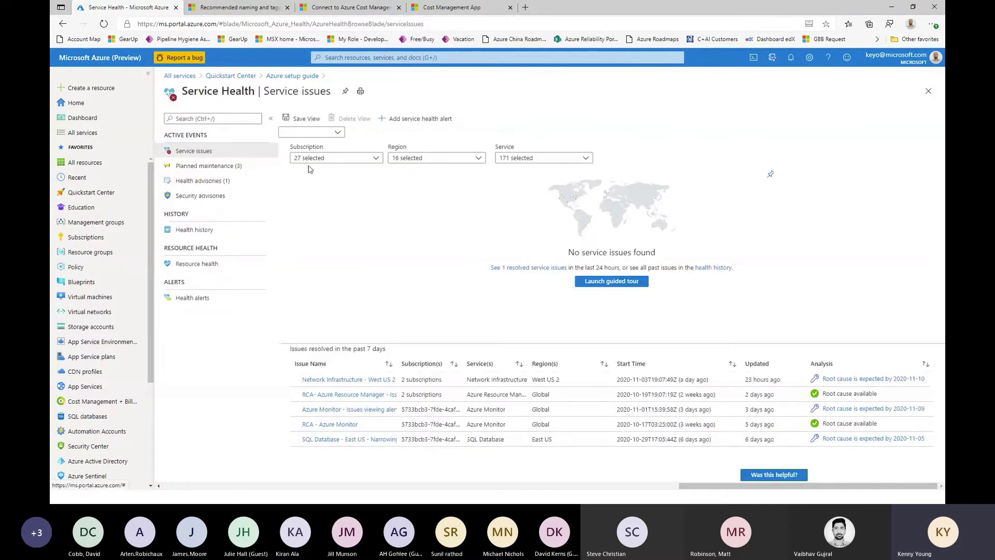
Examine the planned maintenance, health advisories, and security advisories in Service Health.
click(337, 132)
click(338, 132)
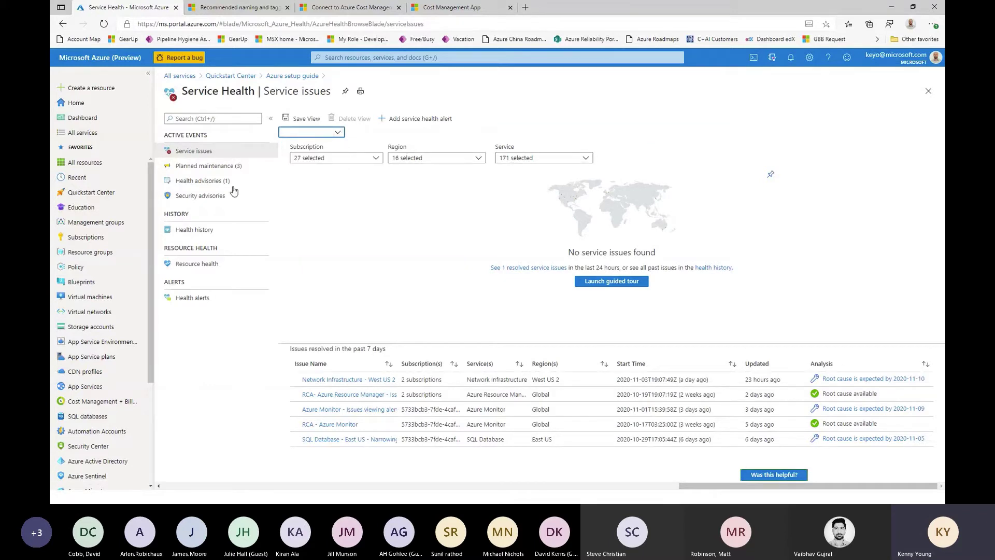
click(196, 166)
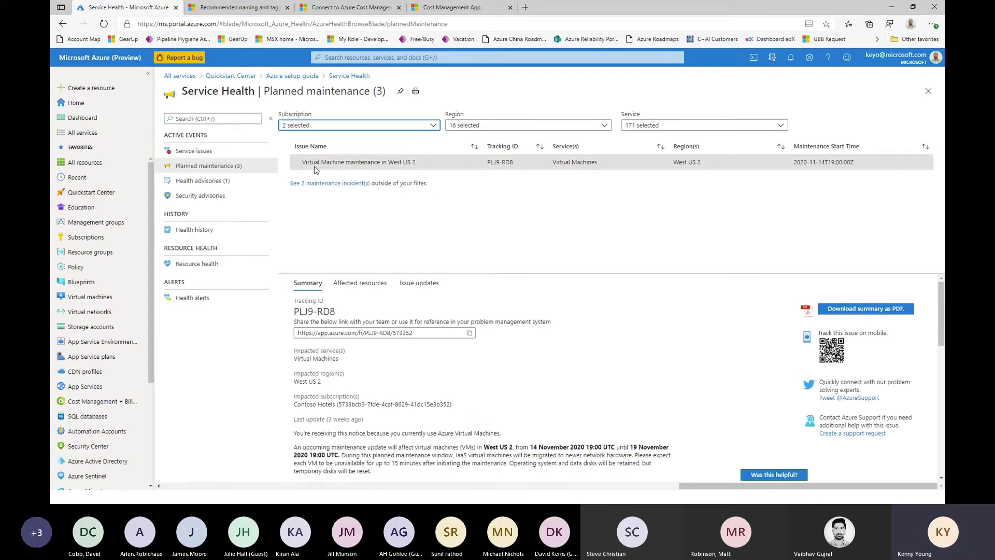
click(200, 180)
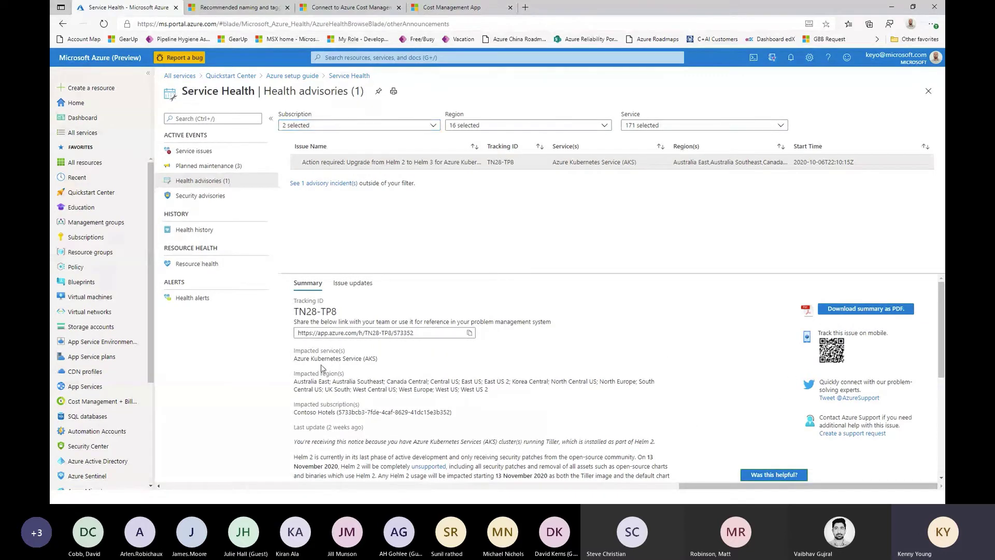
scroll(353, 423, down, 2)
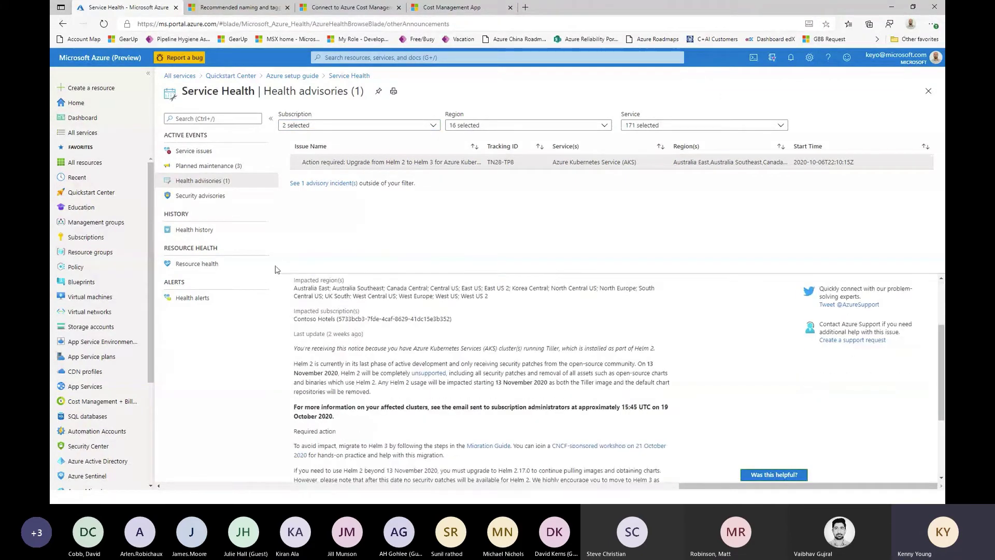
click(188, 199)
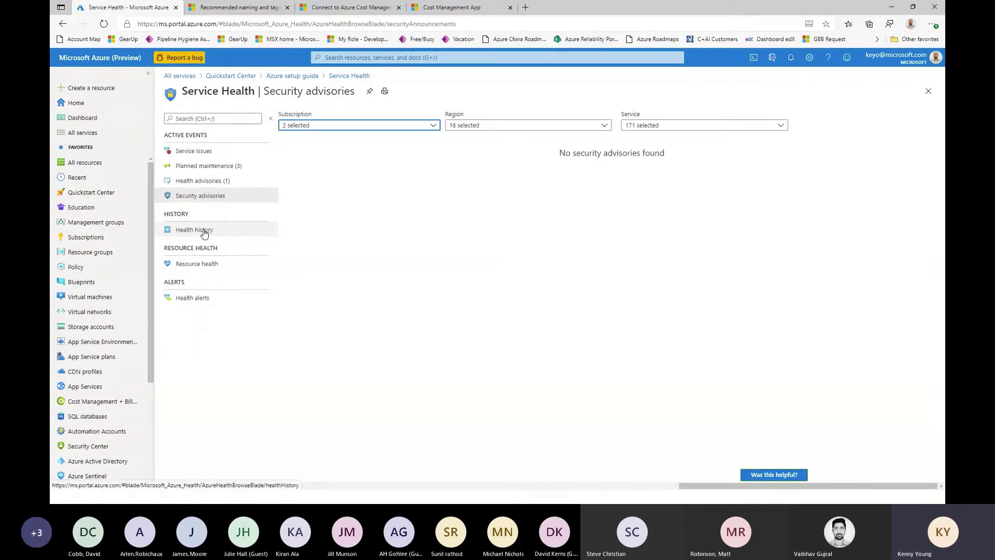
Start a resource health alert rule for the Contoso Hotels subscription and review its target and condition options.
click(205, 263)
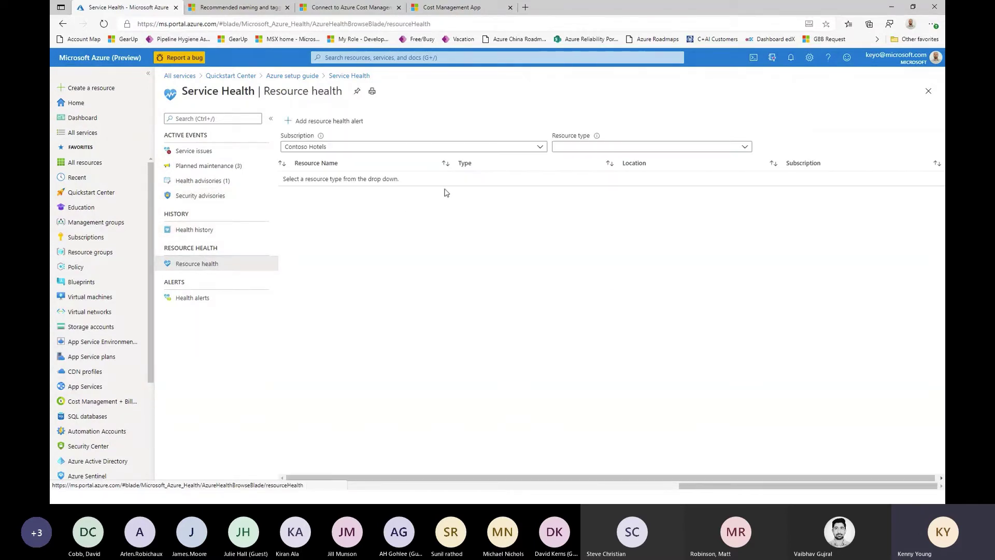
click(336, 120)
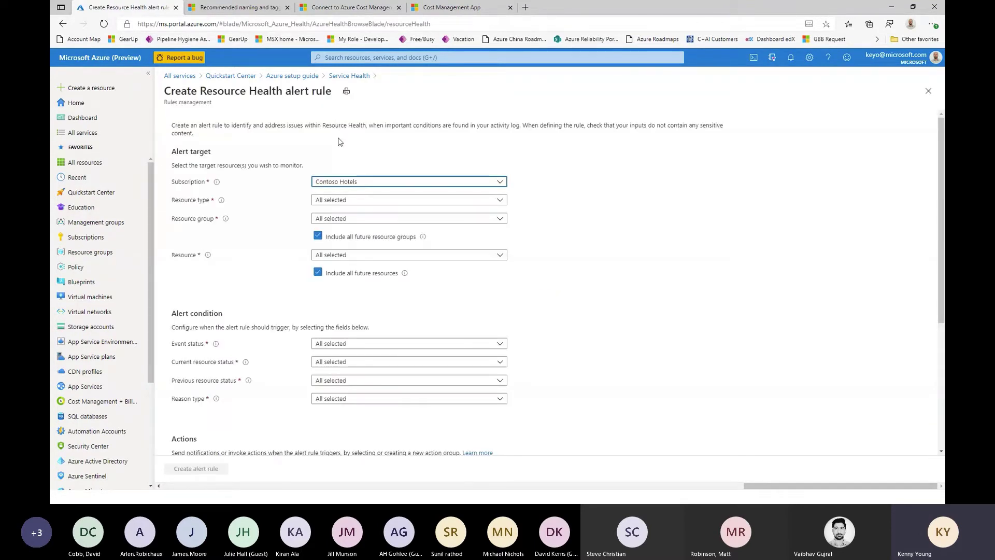
click(369, 205)
click(369, 206)
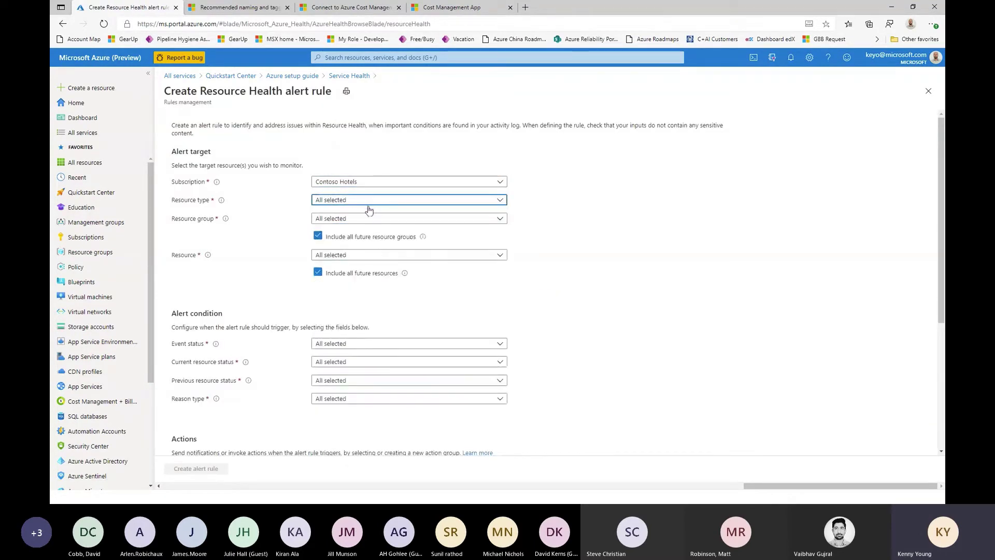
click(365, 257)
click(366, 256)
click(355, 344)
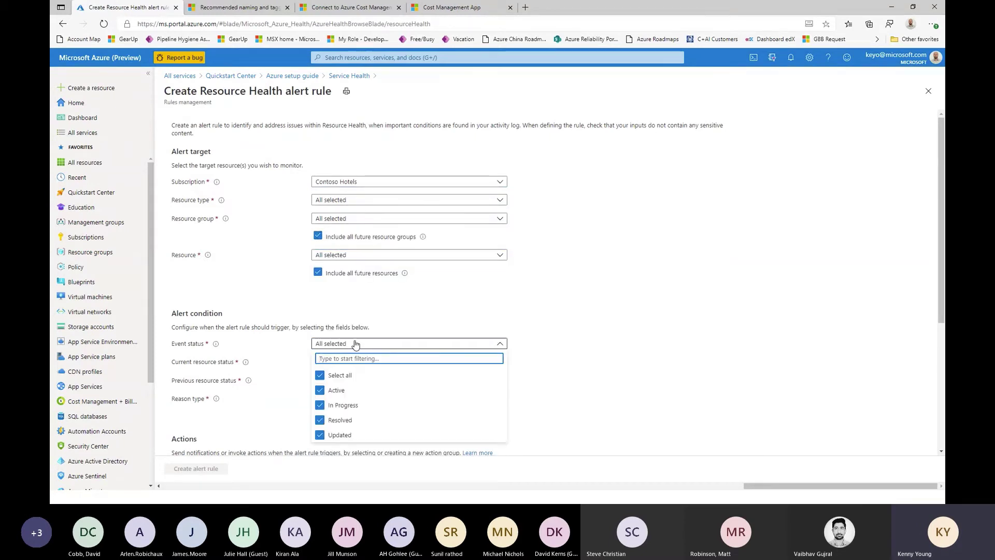
click(356, 344)
scroll(573, 313, down, 4)
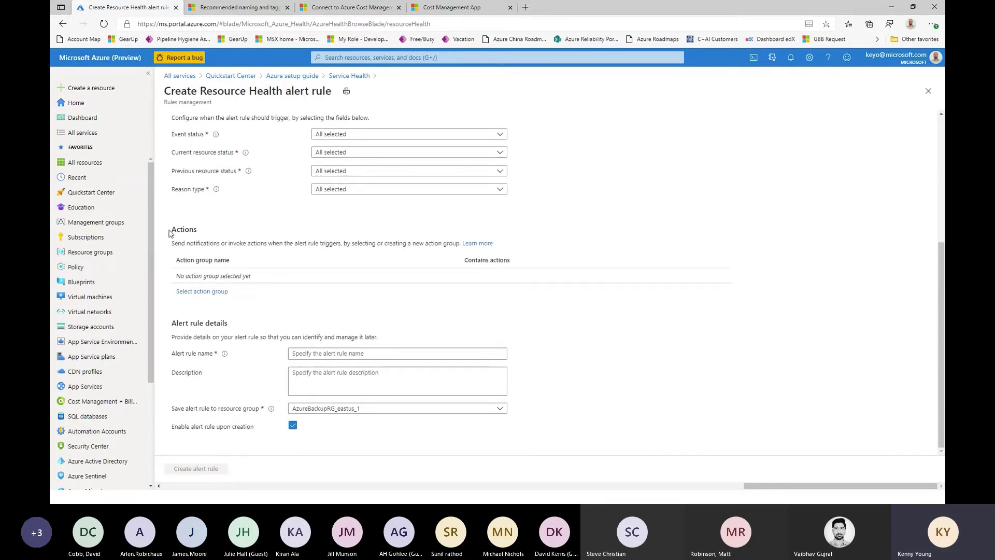
Start creating a new action group to attach to the resource health alert rule.
drag(173, 232, 304, 299)
click(361, 309)
click(195, 293)
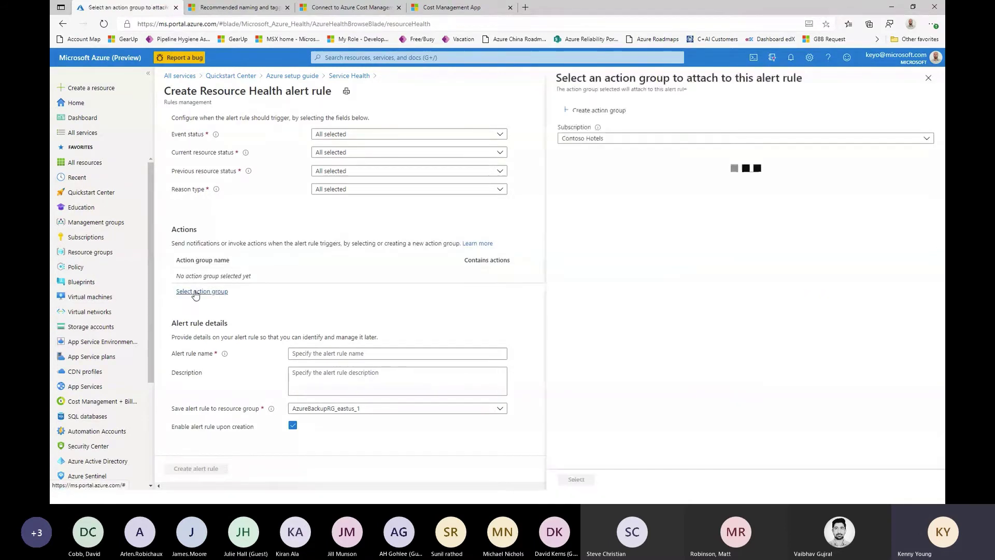
click(600, 110)
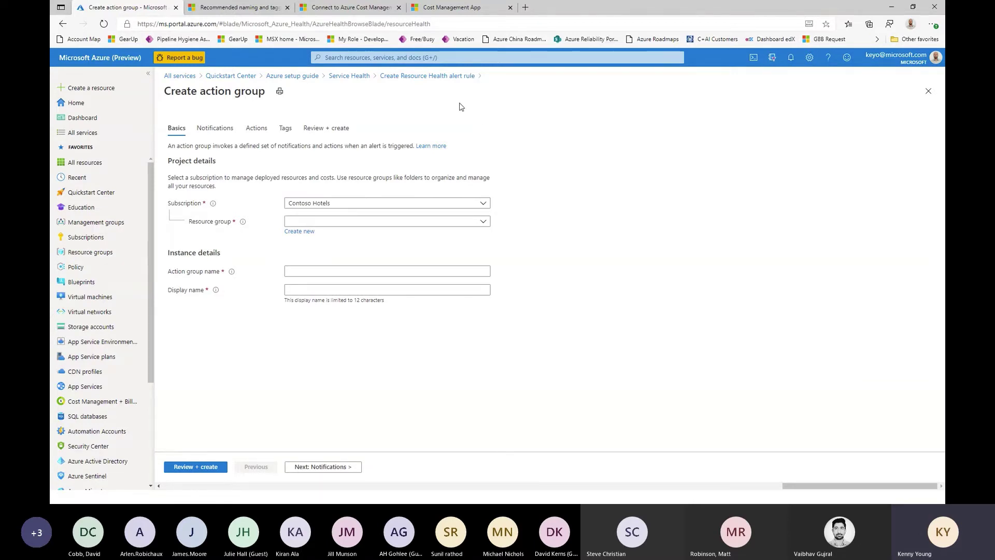
Set the action group's notification type to Email/SMS message/Push/Voice and dismiss its details without filling them in.
click(209, 135)
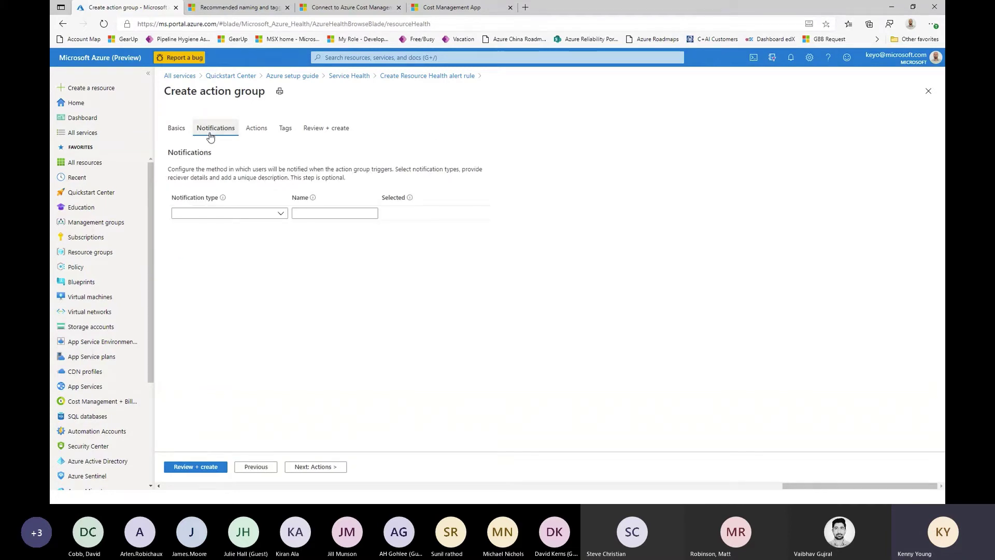
click(280, 214)
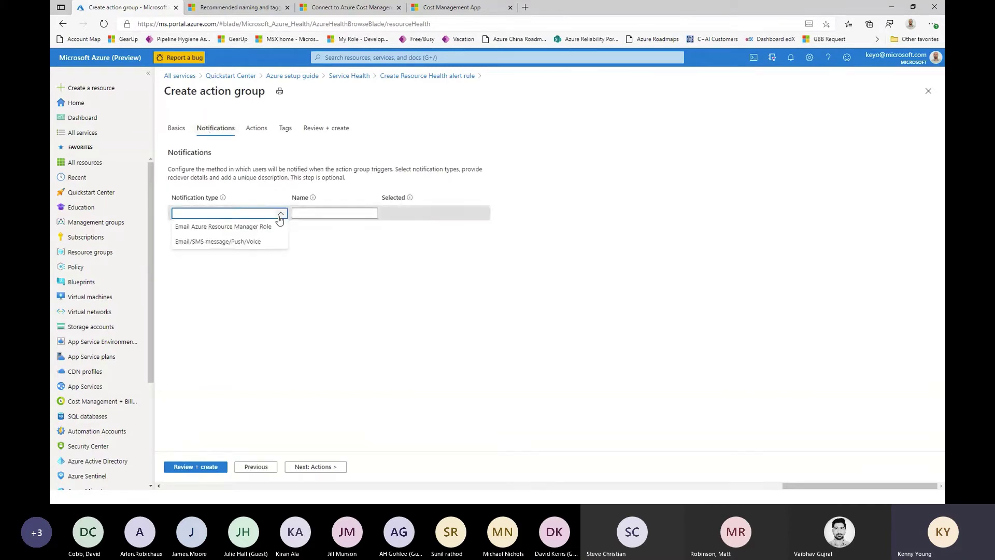
click(269, 243)
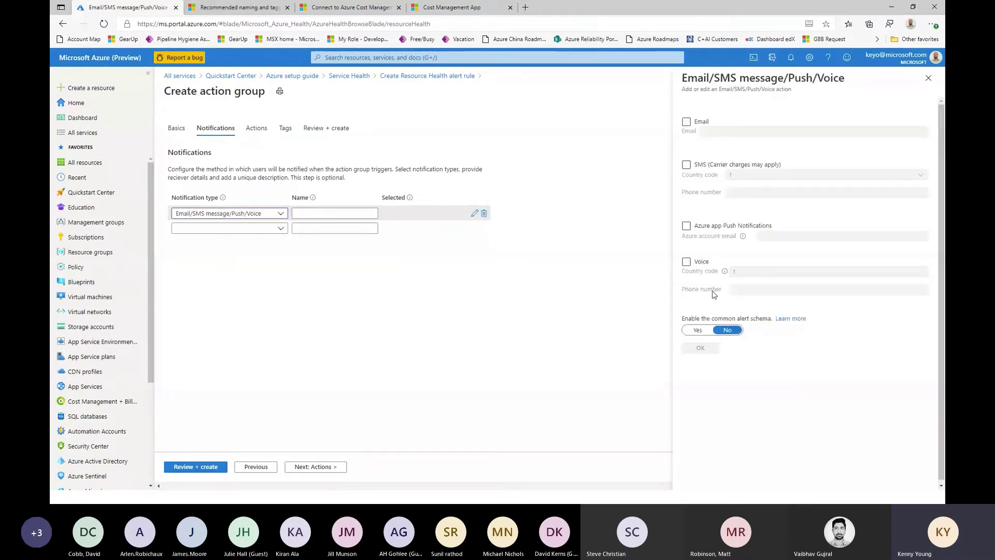
click(928, 79)
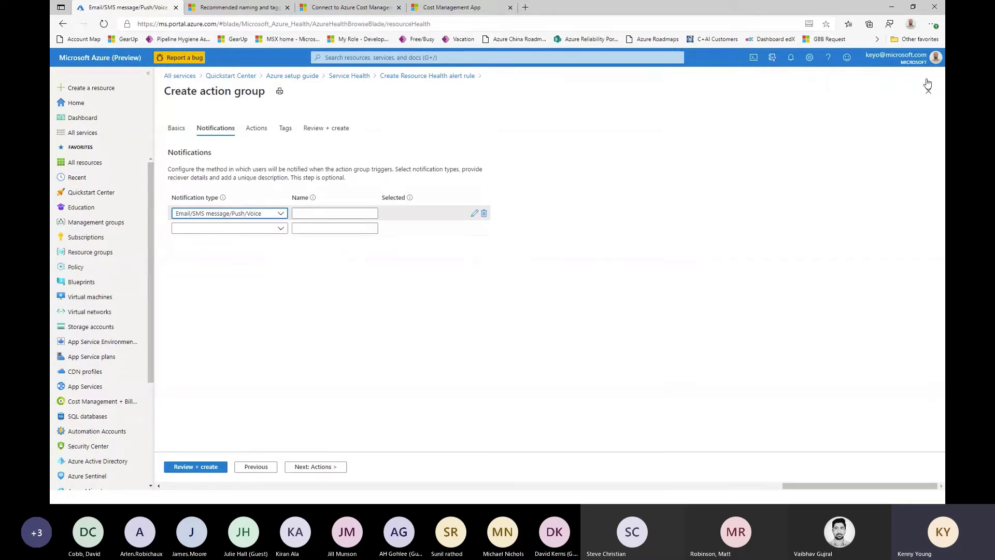
Set the action group's action type to ITSM and open the ITSM Connection Solution install link, returning to the Azure portal.
click(257, 132)
click(273, 213)
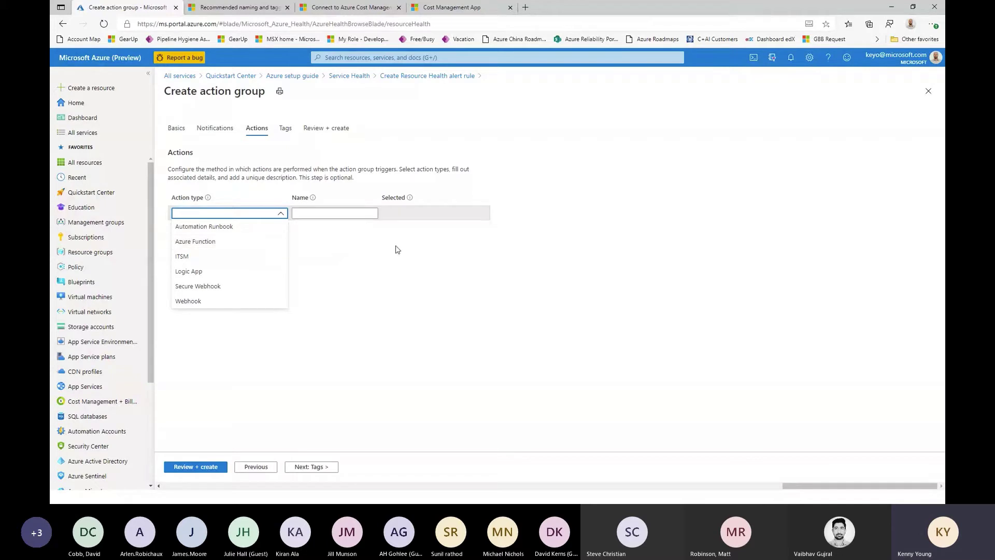
click(215, 257)
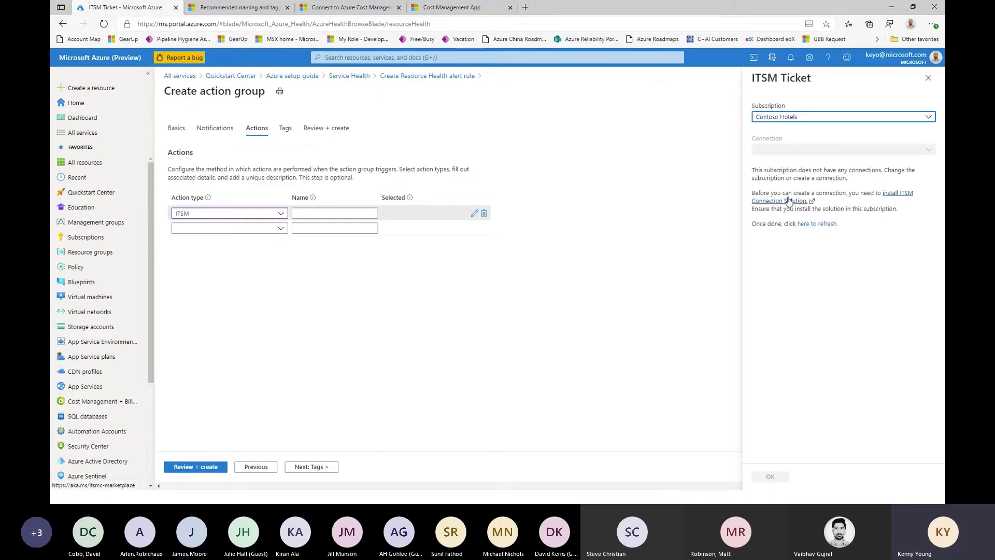
click(801, 201)
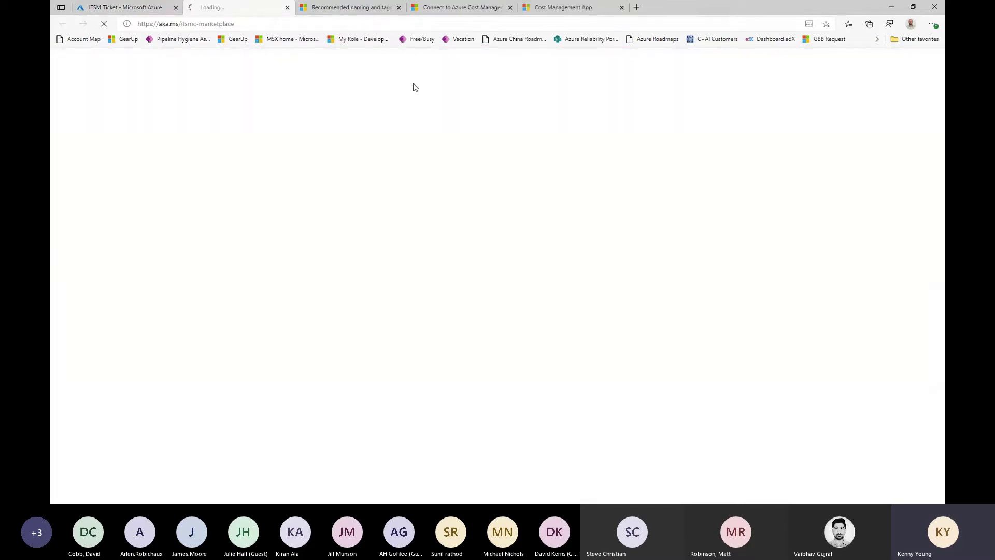
click(113, 8)
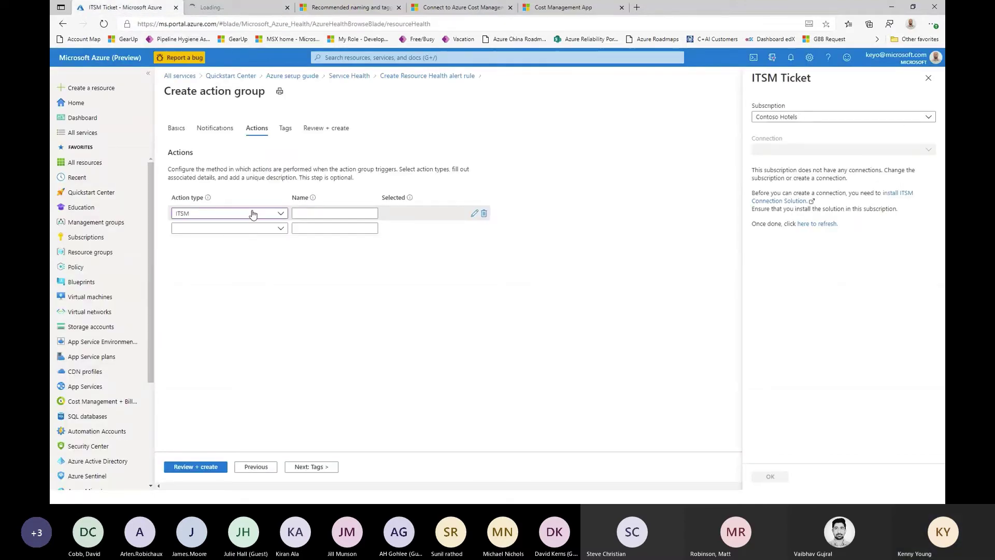
View the action group's tag settings and its review summary.
click(286, 129)
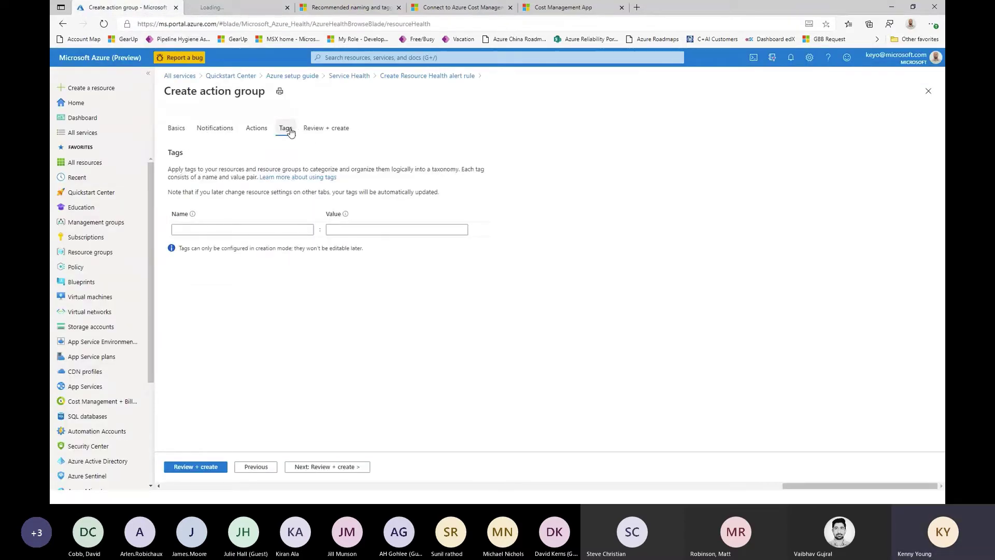
click(313, 130)
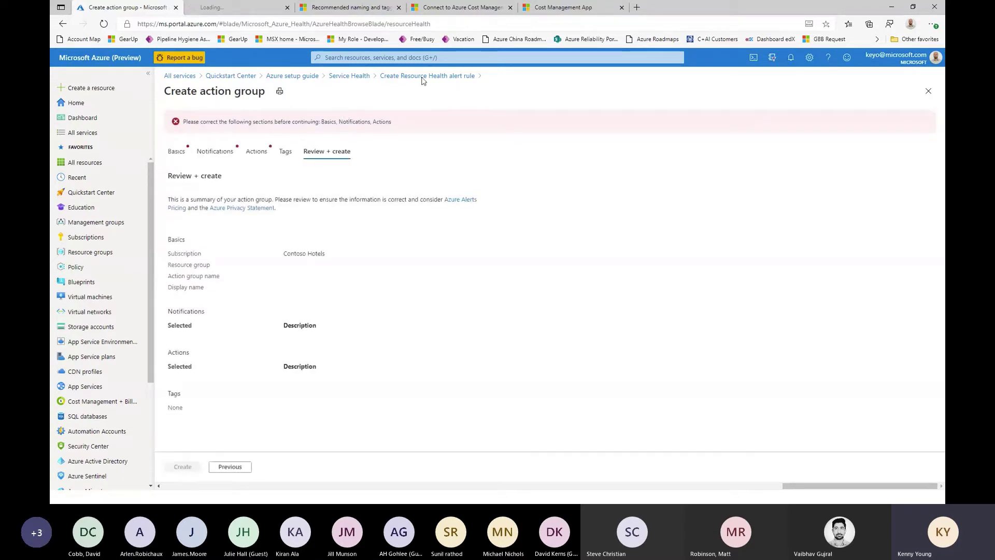
Abandon the new action group and attach the existing Create Ticket action group to the resource health alert rule.
click(928, 91)
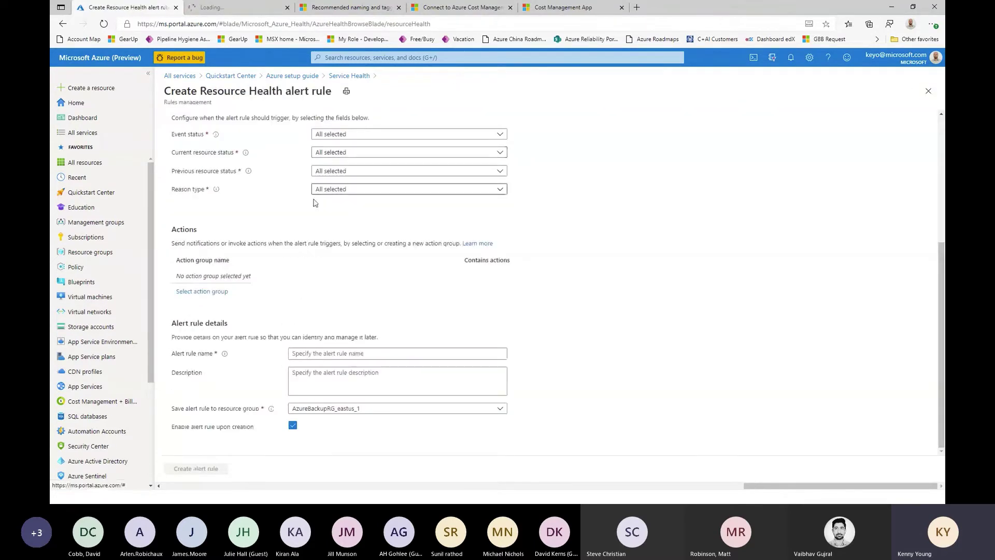
click(201, 291)
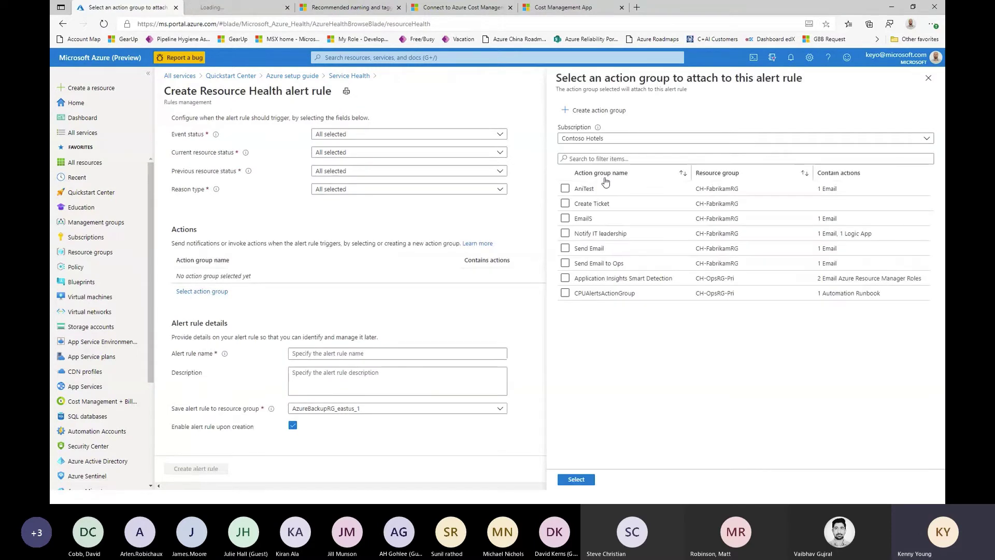
click(565, 204)
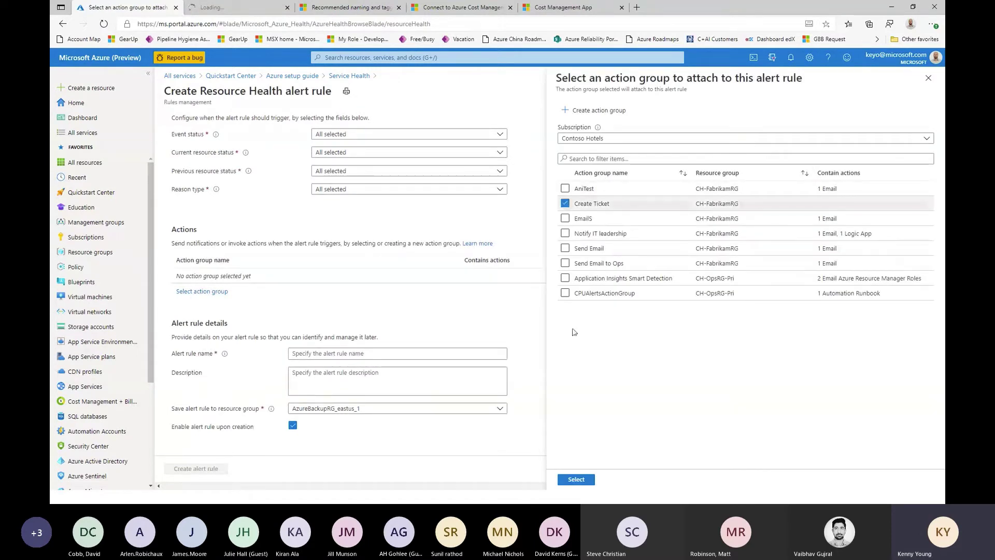
click(576, 479)
Go through the alert rule's name, description and resource group fields without filling them in, and discard the unsaved rule.
click(328, 359)
click(331, 386)
click(334, 415)
click(333, 418)
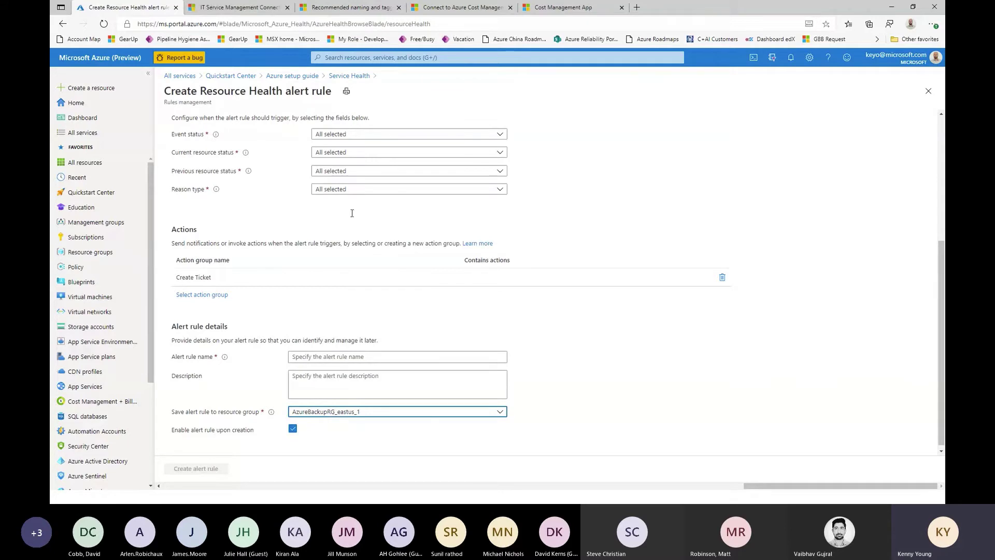
click(935, 93)
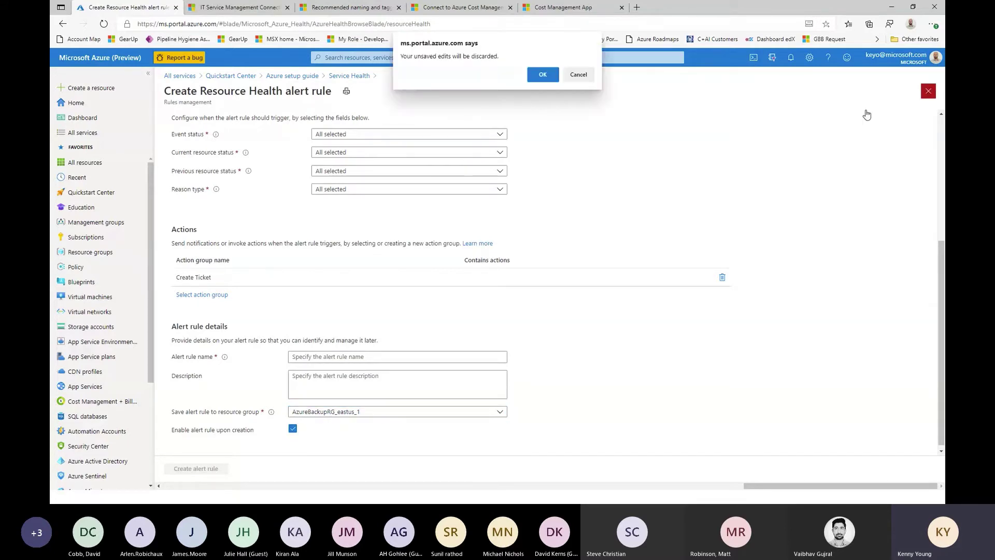
click(543, 76)
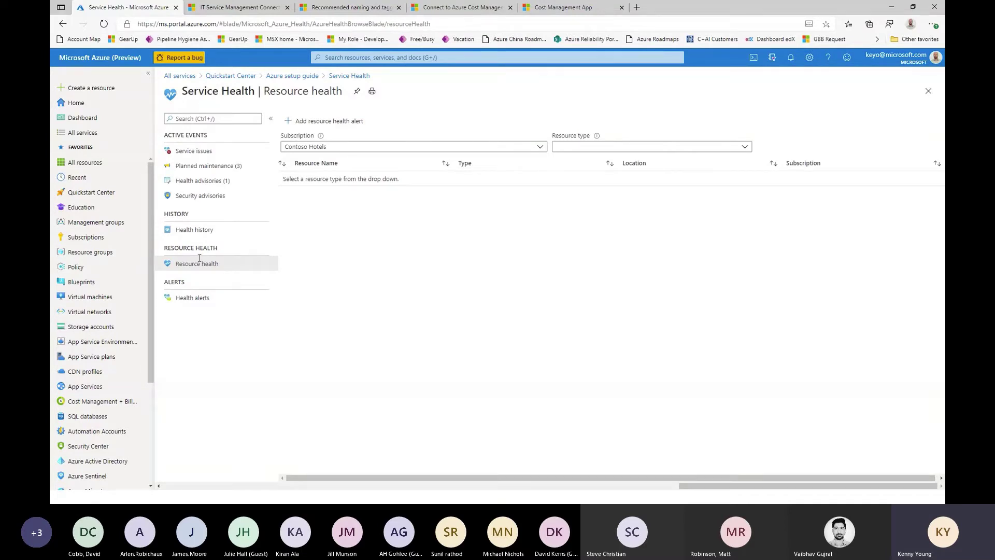
View the Service Health alerts list and reopen the Azure setup guide at Establish monitoring and reporting.
click(198, 297)
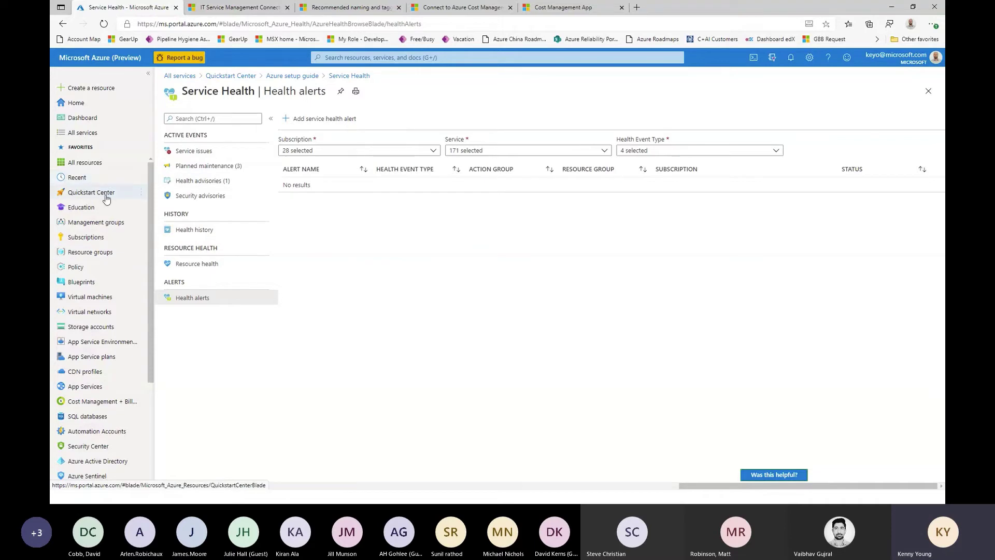
mouse_move(104, 201)
click(107, 195)
click(220, 425)
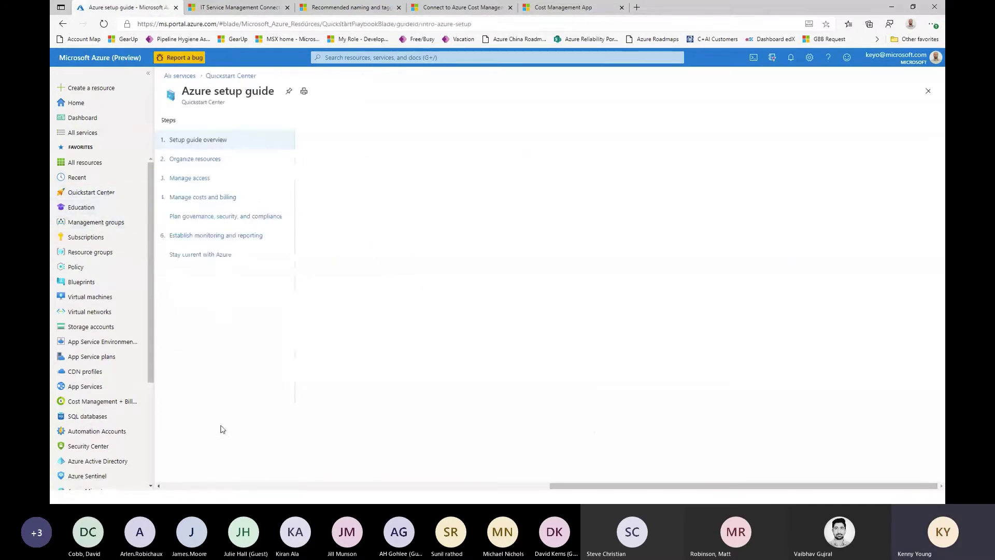
click(197, 234)
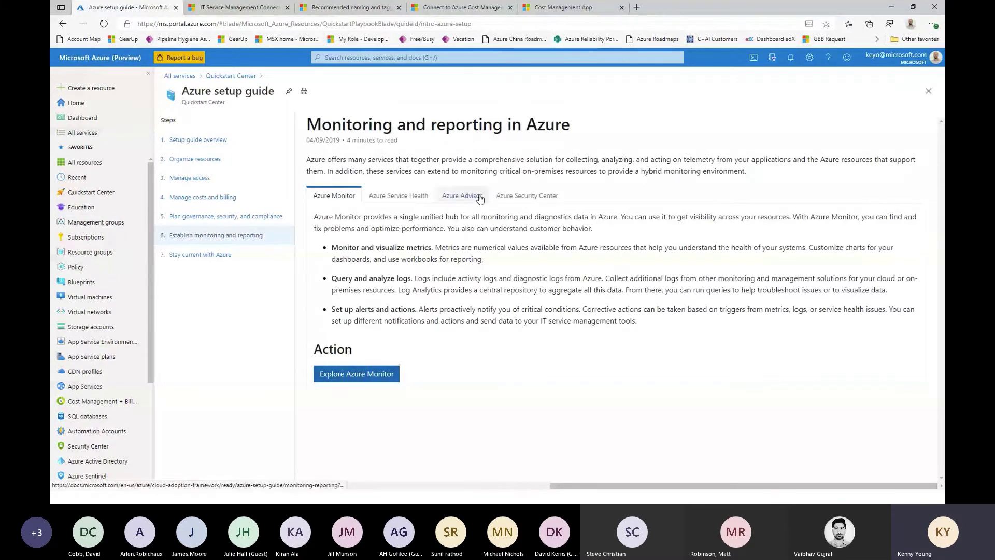
Review the guide's Azure Advisor and Azure Security Center topics, the Stay current with Azure step and the setup guide overview.
click(479, 198)
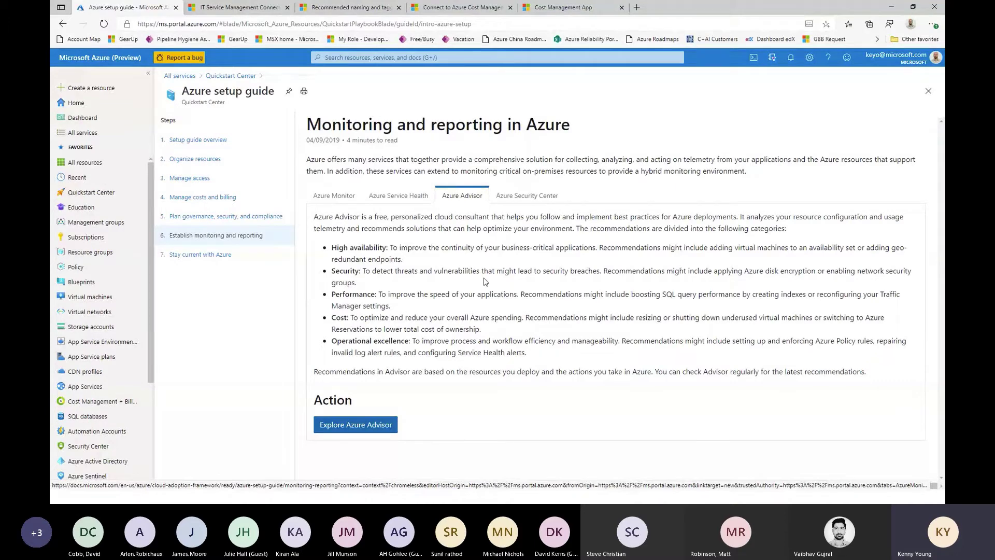
click(547, 200)
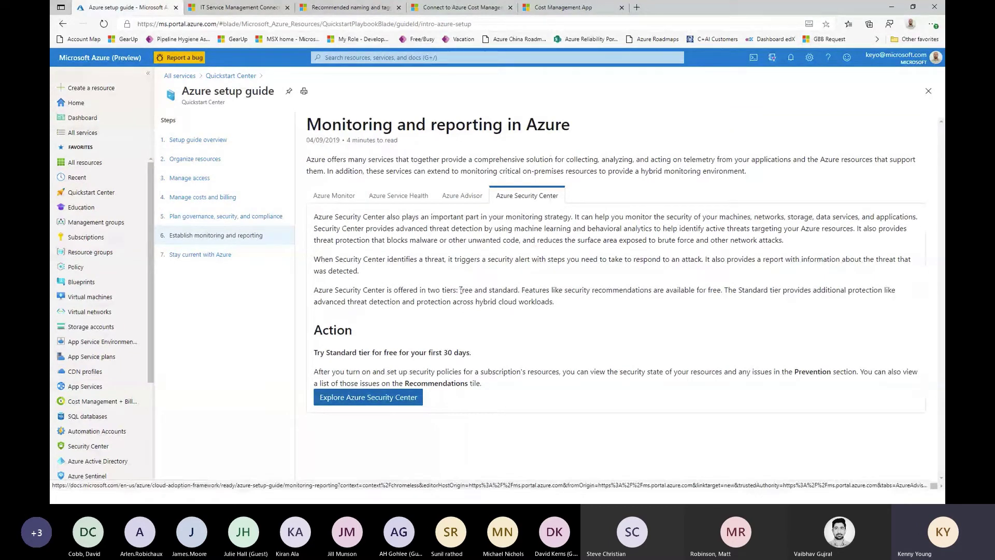
drag(461, 291, 540, 288)
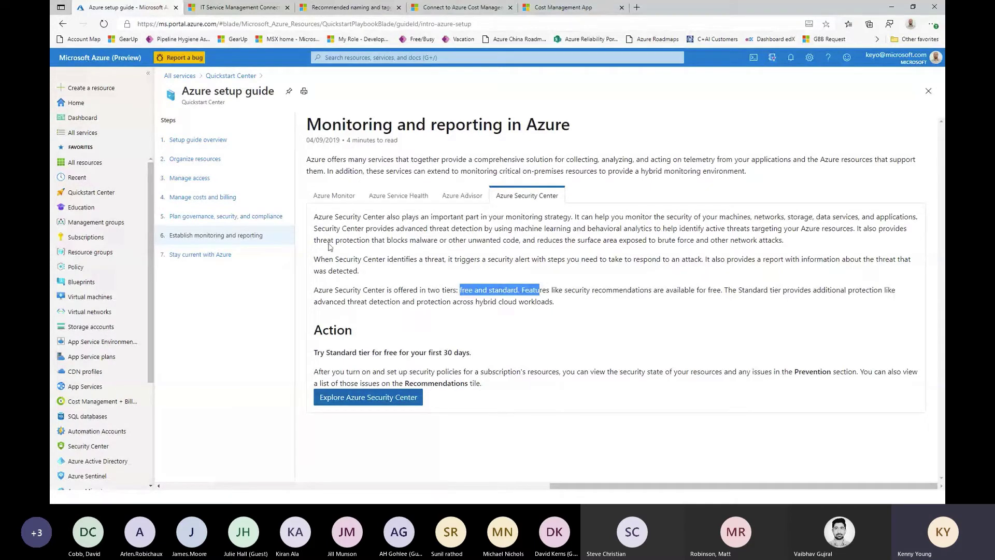
click(211, 256)
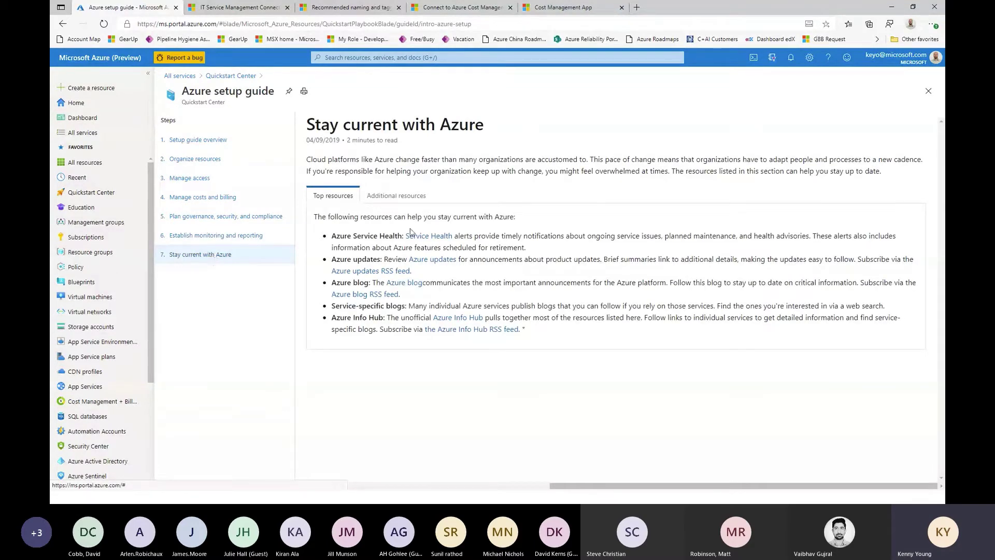
click(199, 139)
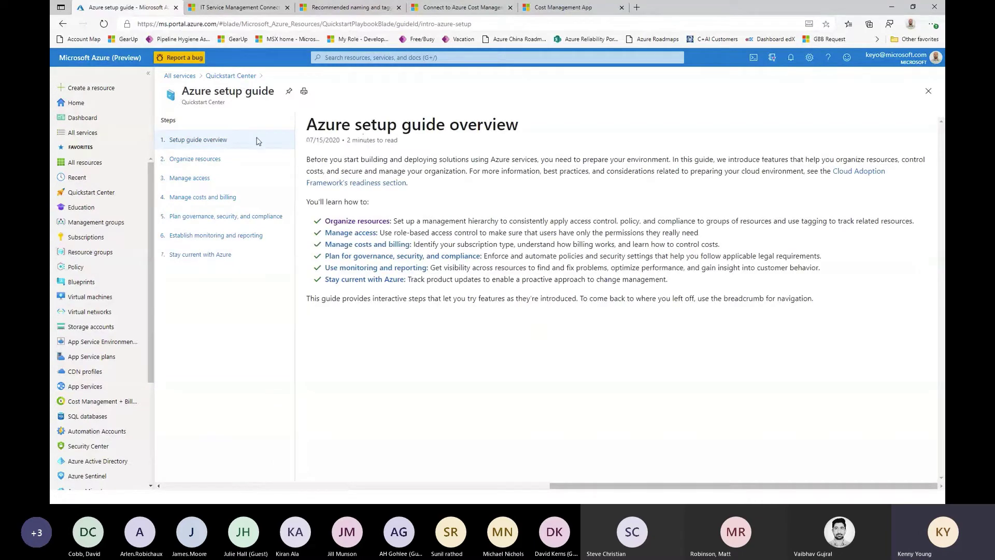
Return to the Quickstart Center and open the full list of Azure learning paths from its online courses.
click(228, 76)
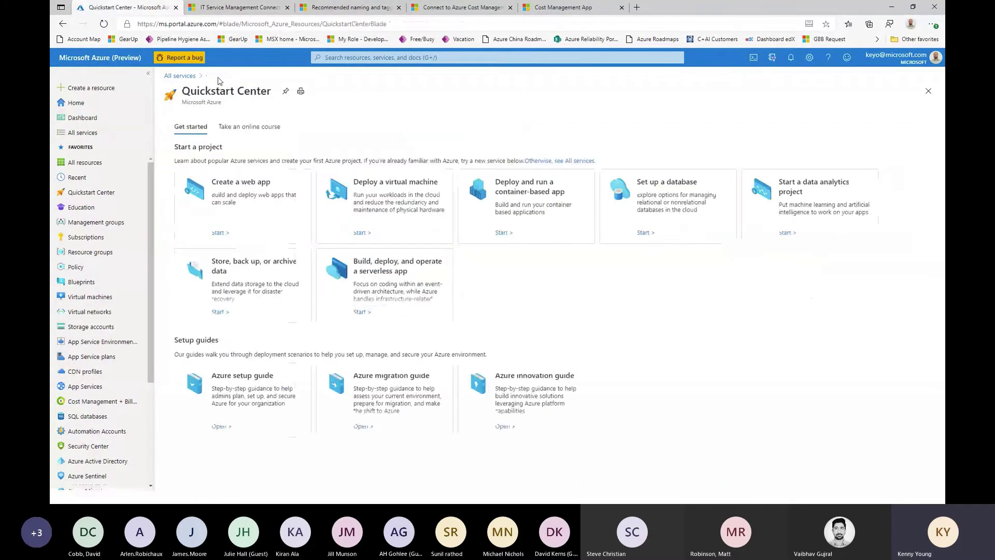
click(238, 129)
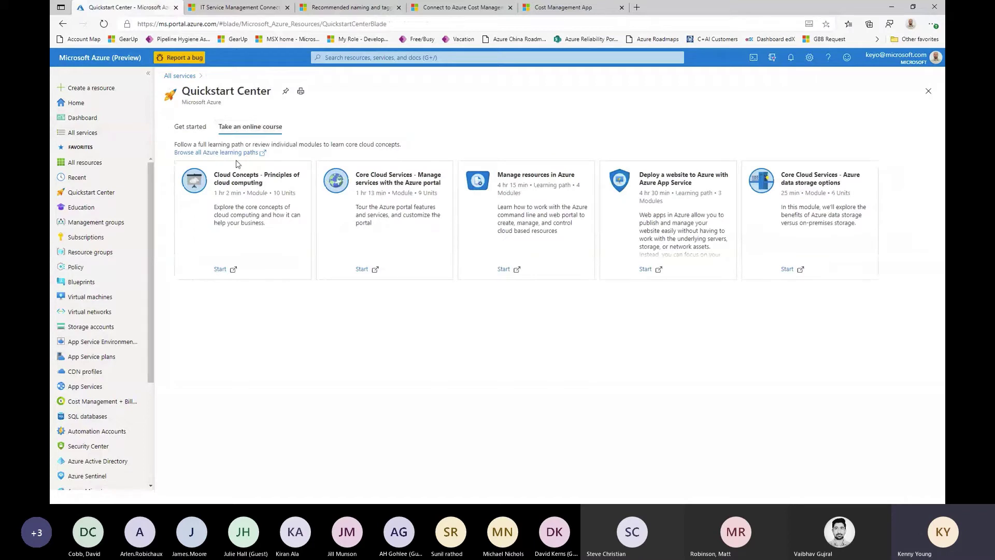
click(236, 153)
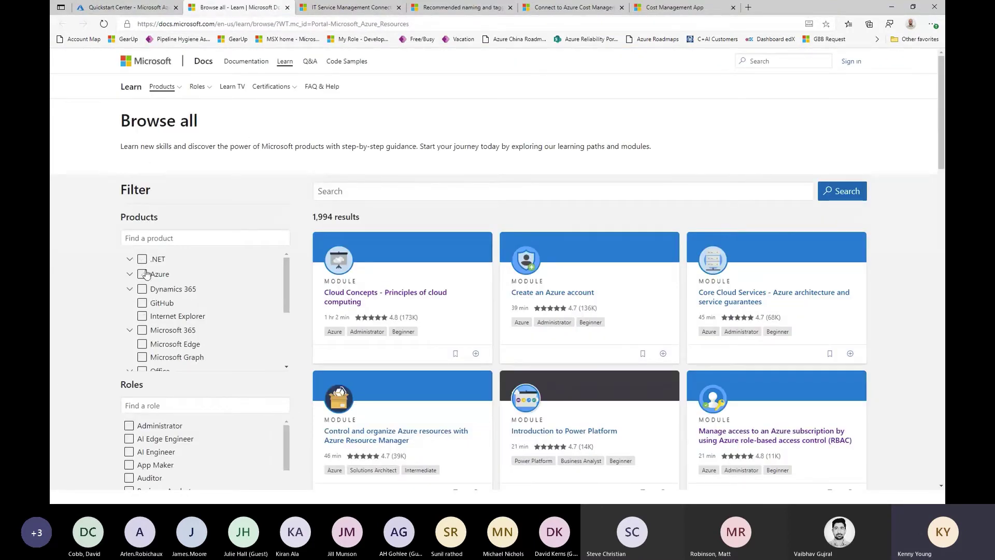
Filter the Microsoft Learn catalogue by product Azure, role Solutions Architect, and levels Beginner and Intermediate.
click(142, 275)
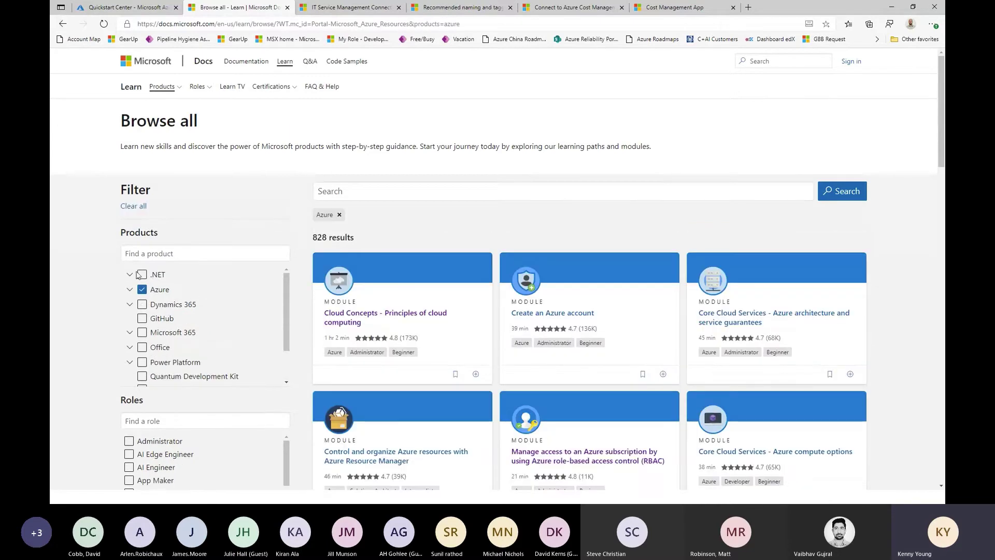
scroll(101, 320, down, 5)
scroll(132, 110, up, 2)
scroll(218, 367, down, 4)
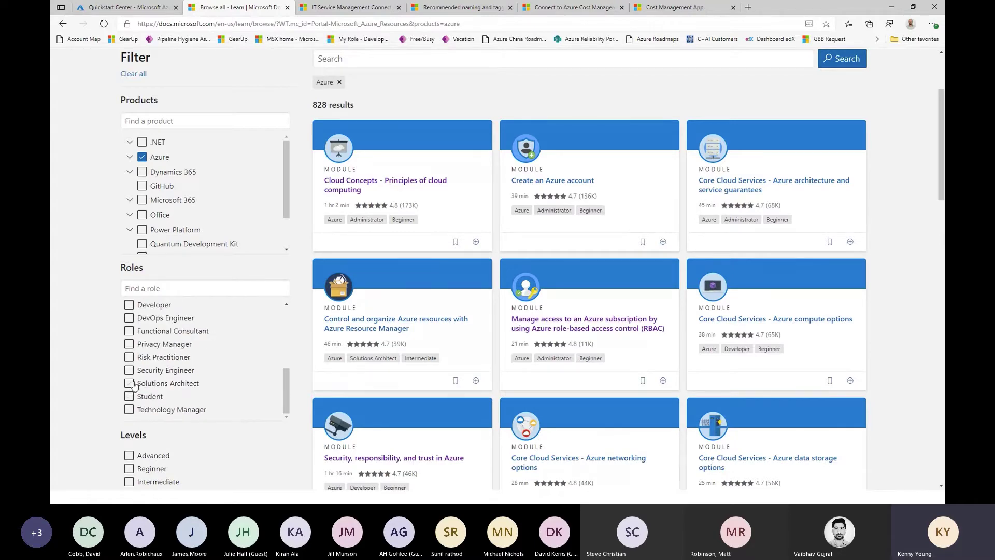
click(129, 383)
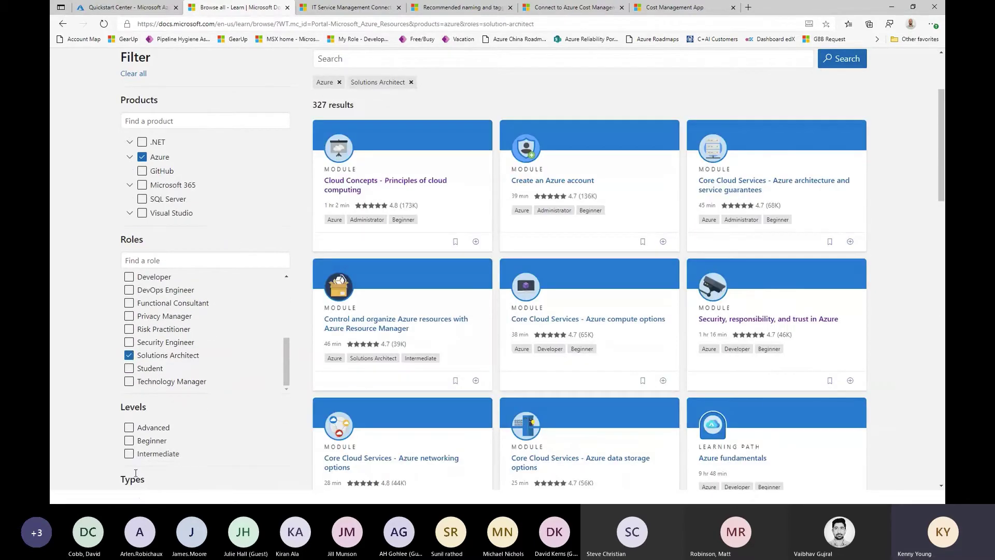
click(129, 440)
click(129, 441)
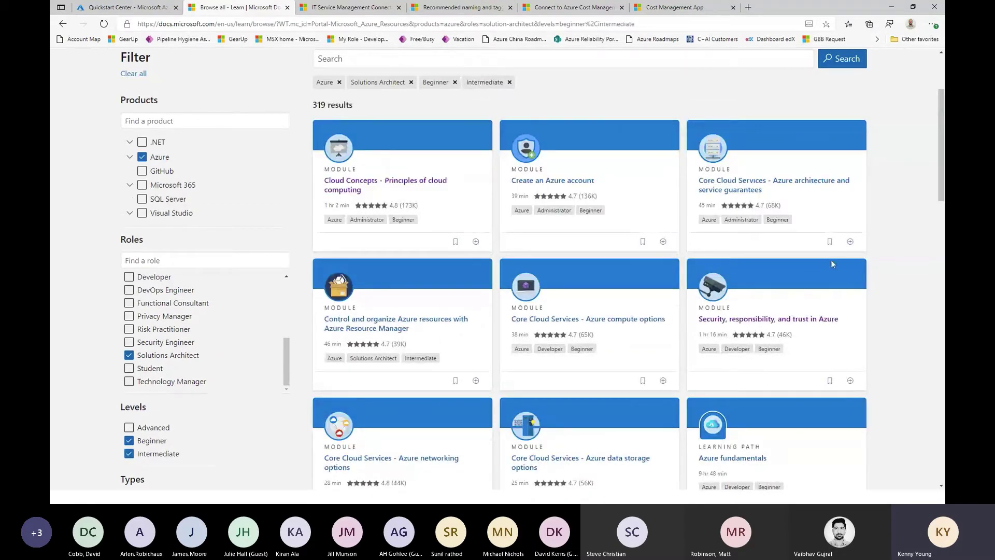
scroll(859, 310, up, 2)
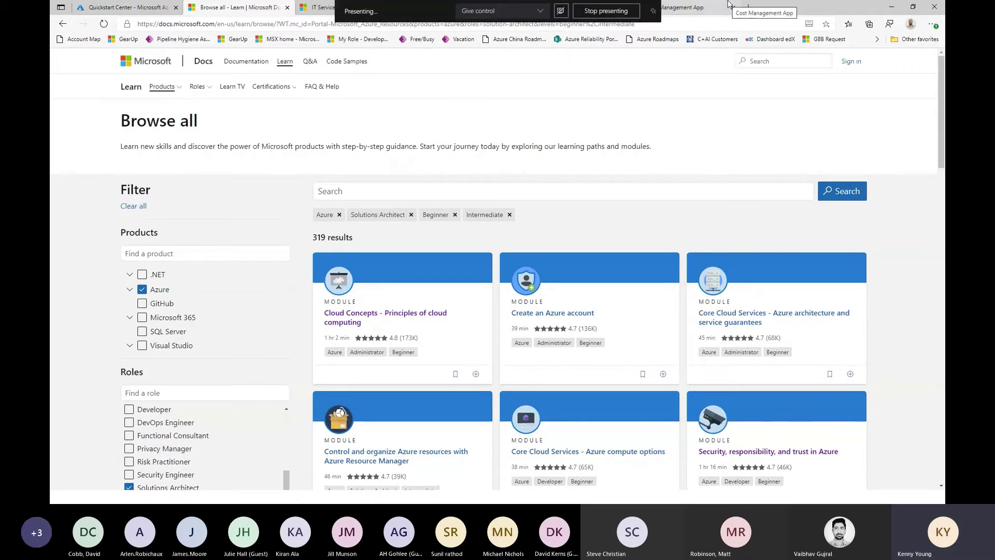
Search the web for "pluralsight azure" in a new browser tab and open Pluralsight's Microsoft Azure partner page.
click(751, 10)
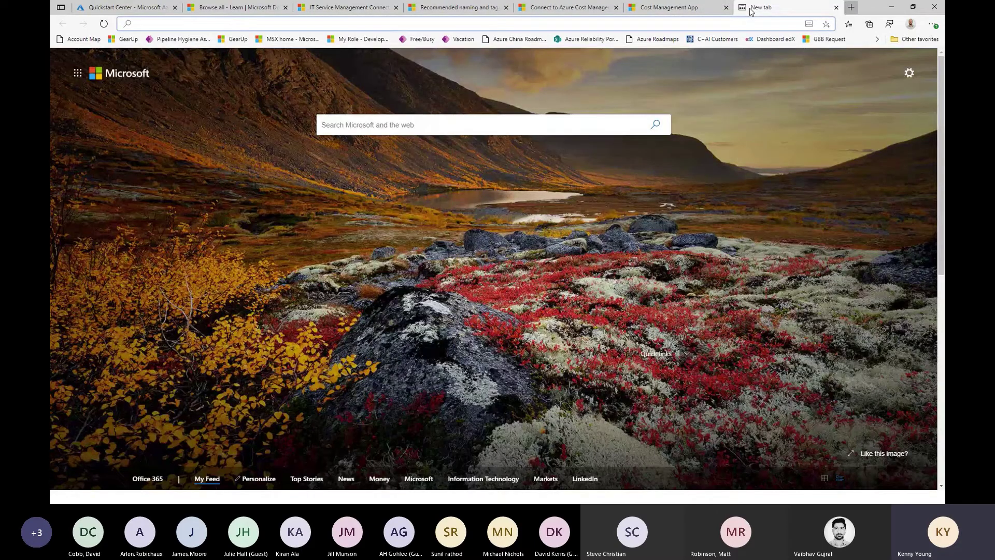
text(pul)
key(BackSpace)
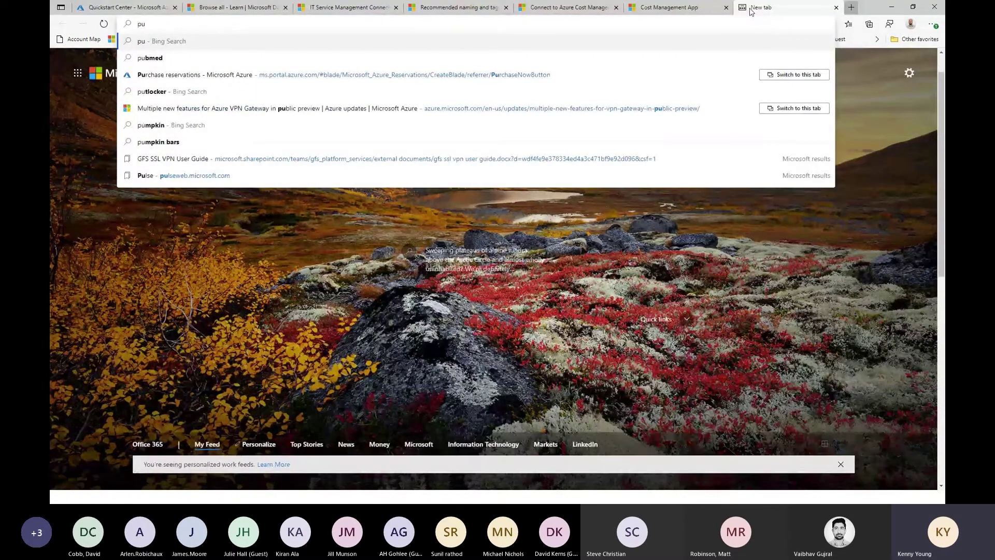
key(BackSpace)
text(lura)
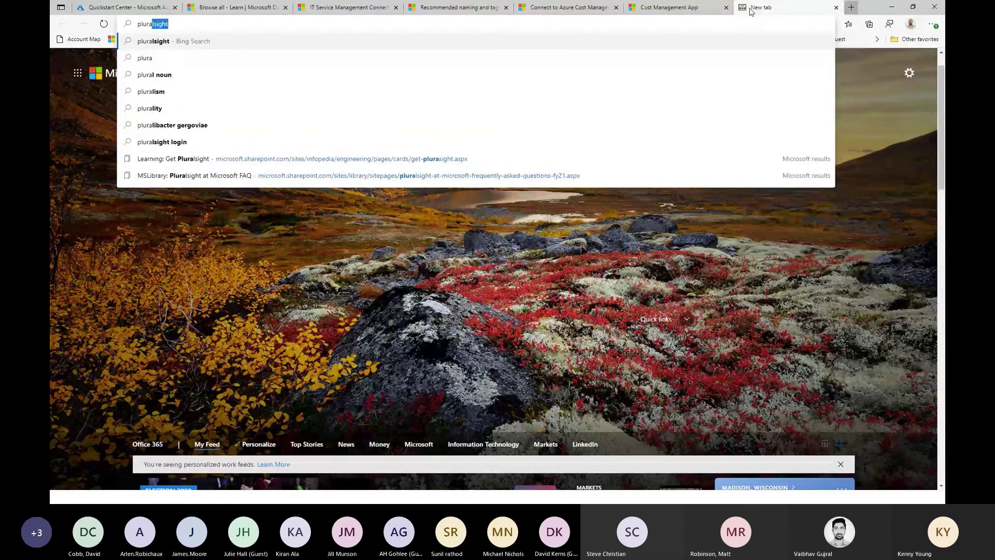
text(lsight)
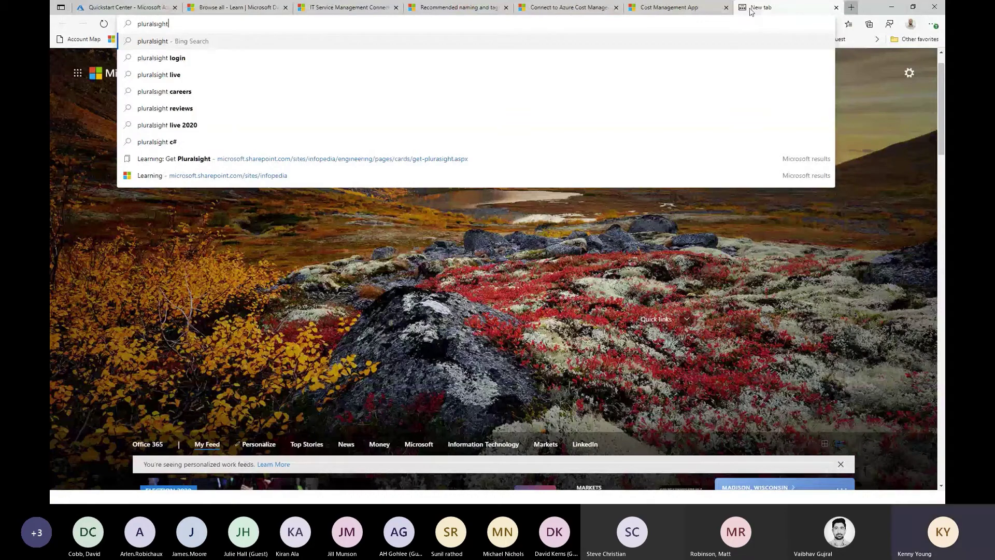
text( azure)
key(Return)
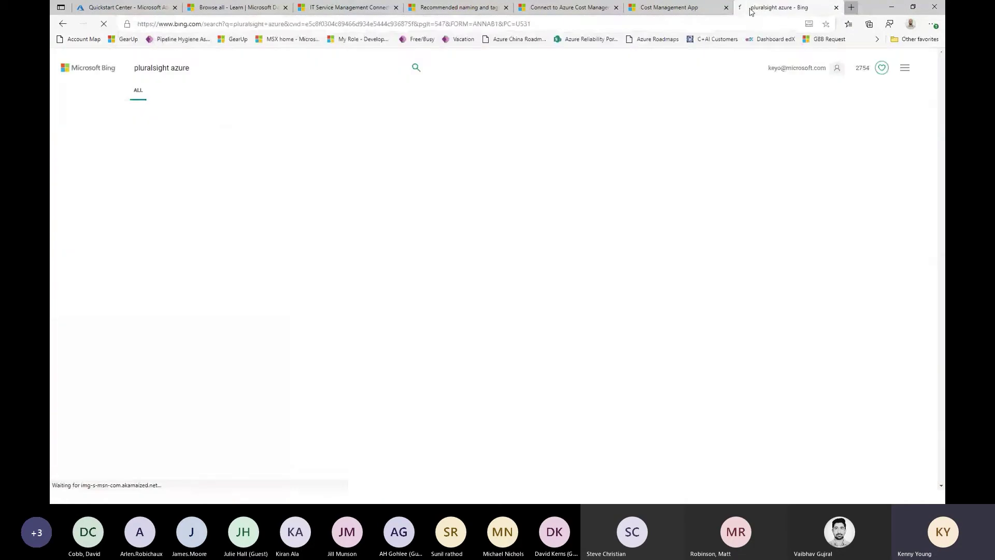
click(223, 349)
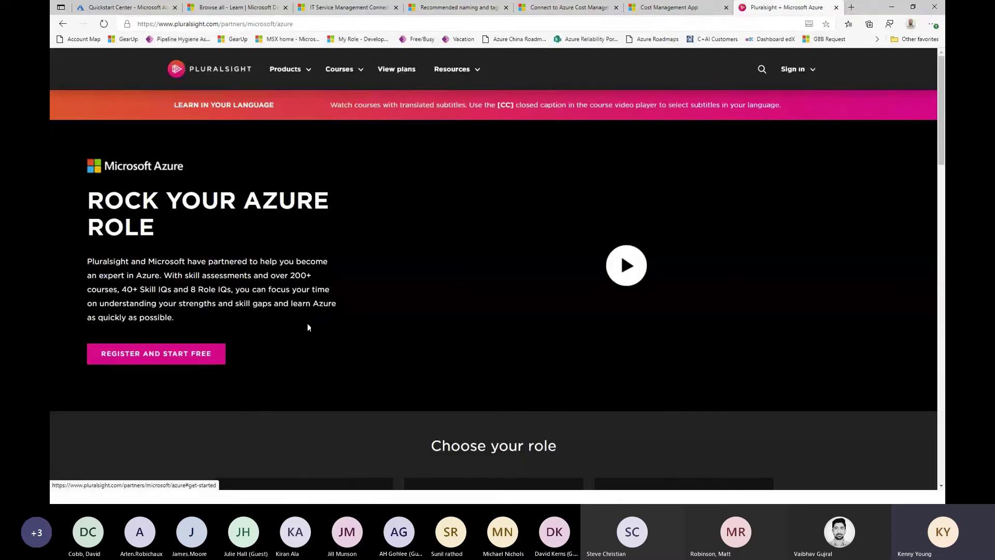
Look through the Azure roles and the matching Azure certifications on the Pluralsight page.
scroll(366, 221, down, 7)
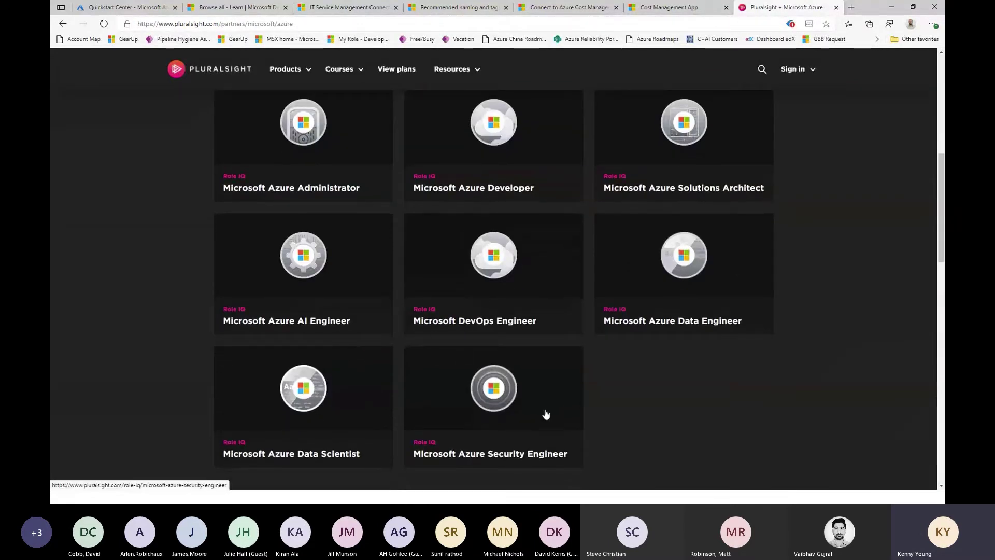
scroll(609, 413, down, 6)
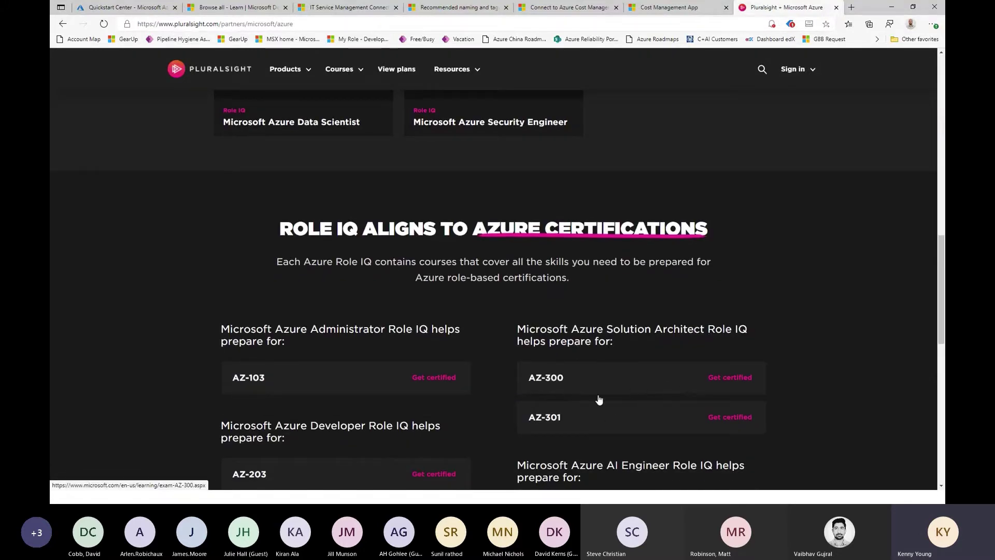
scroll(679, 411, up, 6)
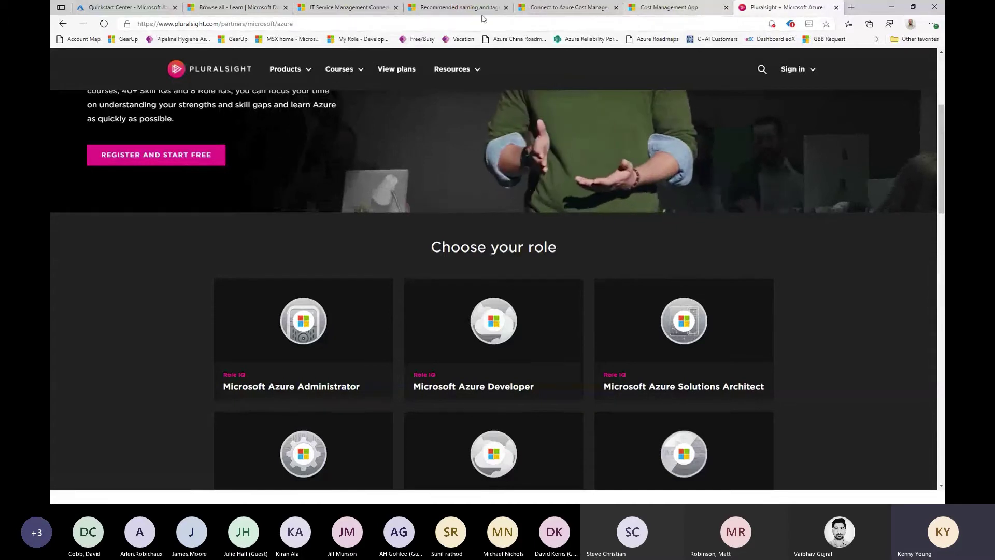
Switch back to the Azure portal's Quickstart Center and open the Azure migration guide from its setup guides.
click(236, 7)
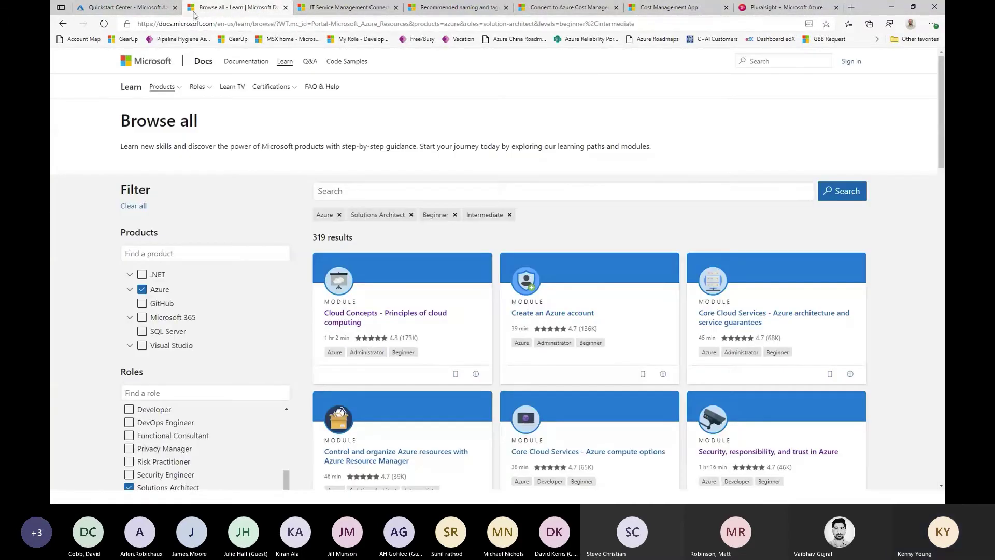
click(153, 6)
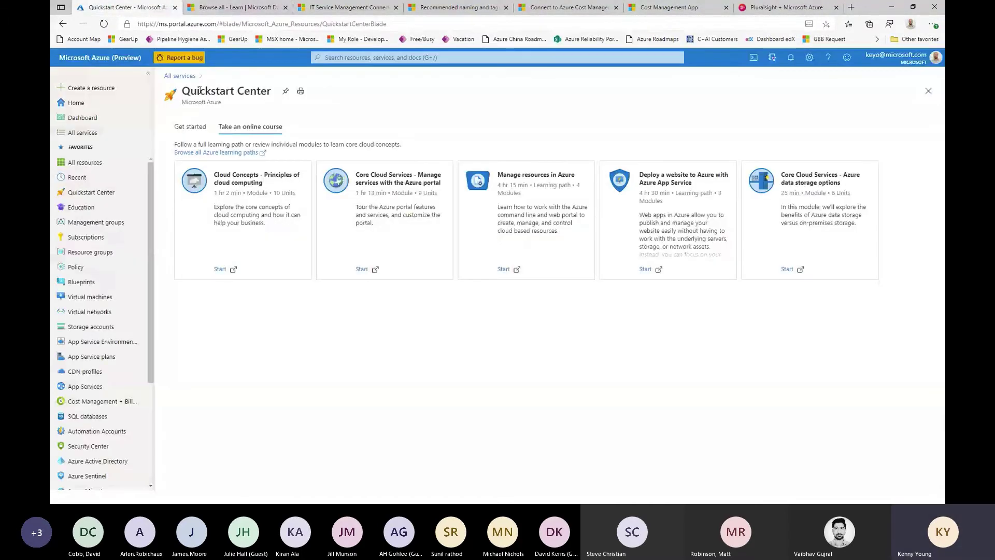
click(198, 129)
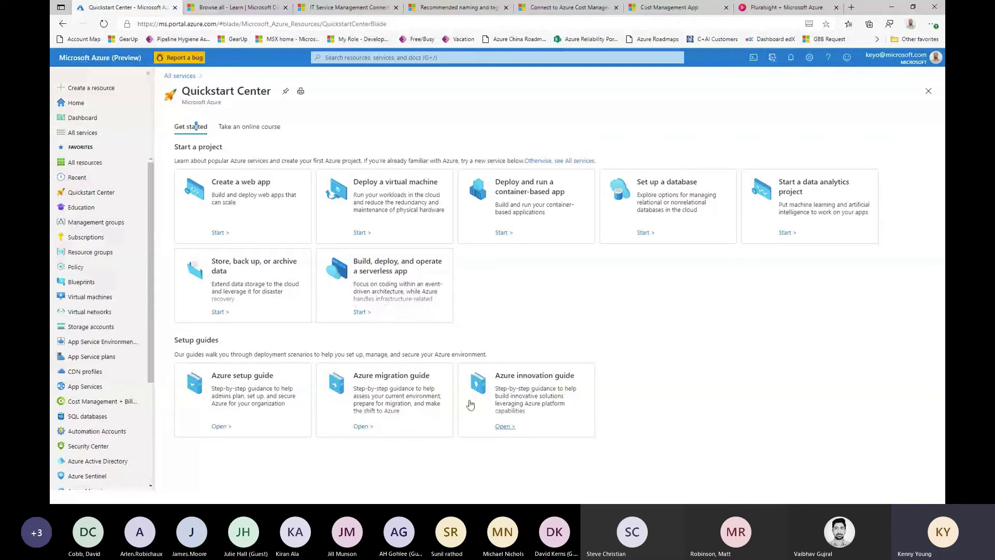
click(362, 425)
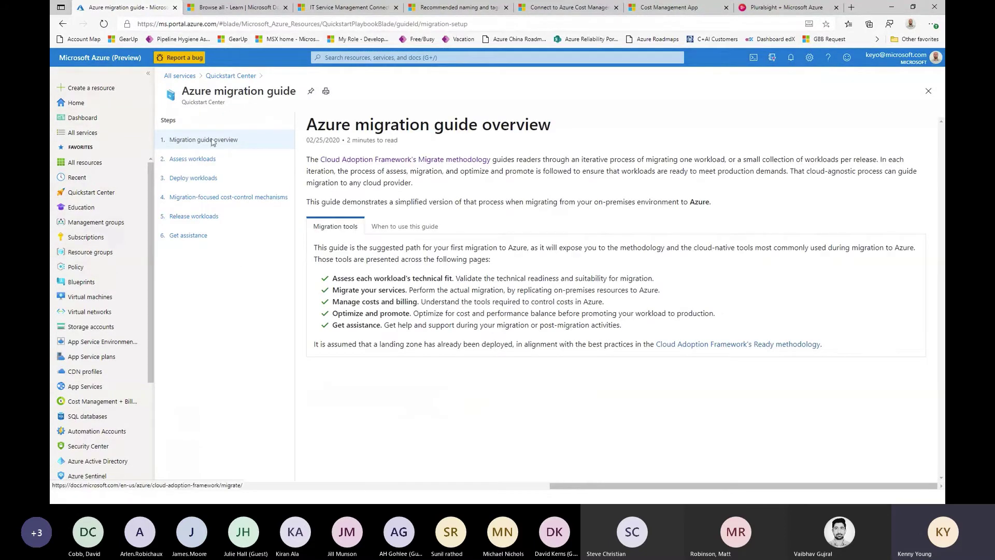
Close the Azure migration guide, check the subscriptions, and open the Non Prod management group under Keyo IT.
click(929, 90)
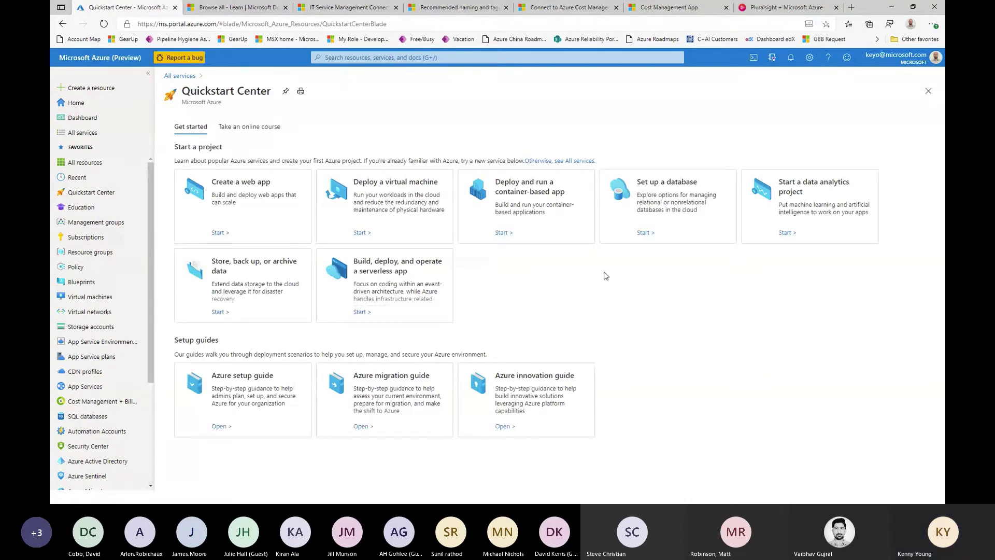
click(81, 240)
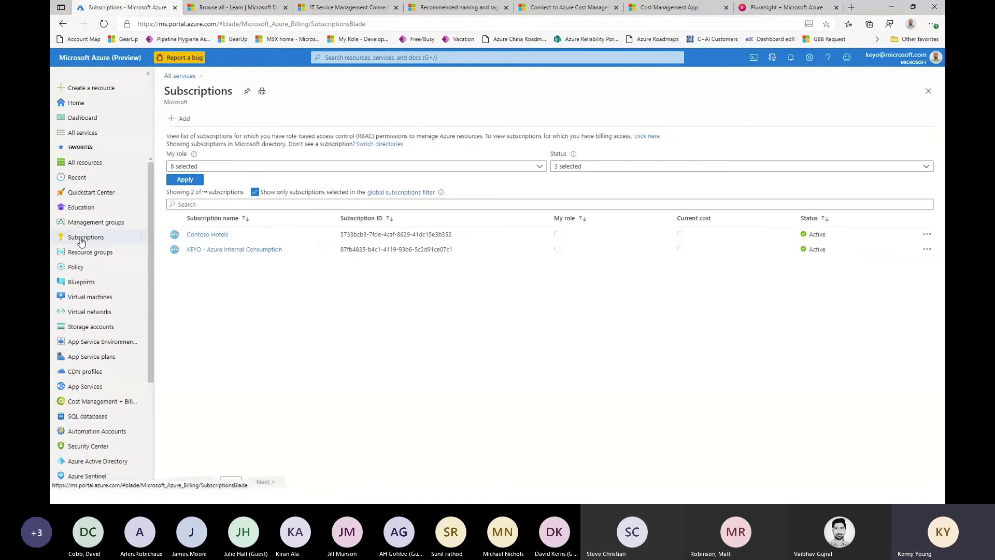
click(88, 225)
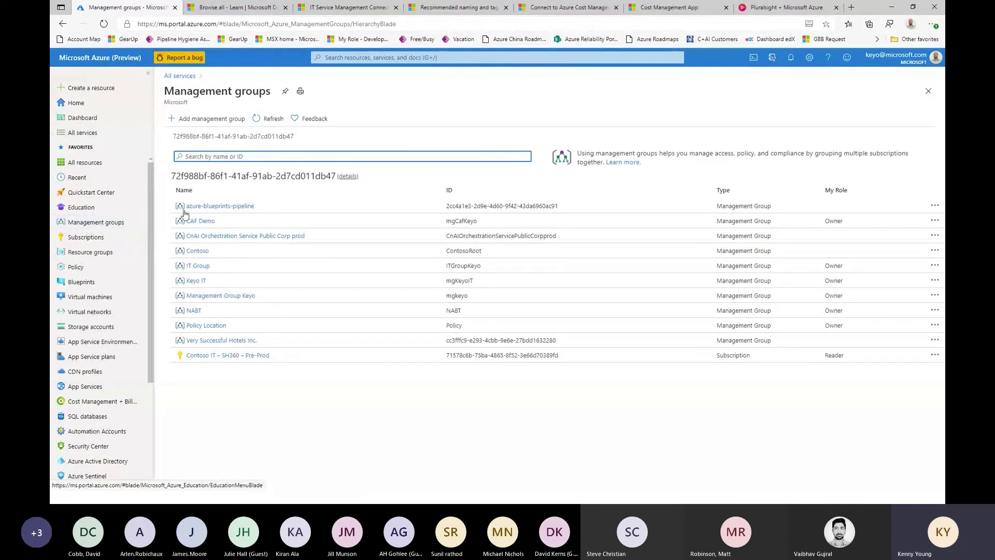
click(195, 284)
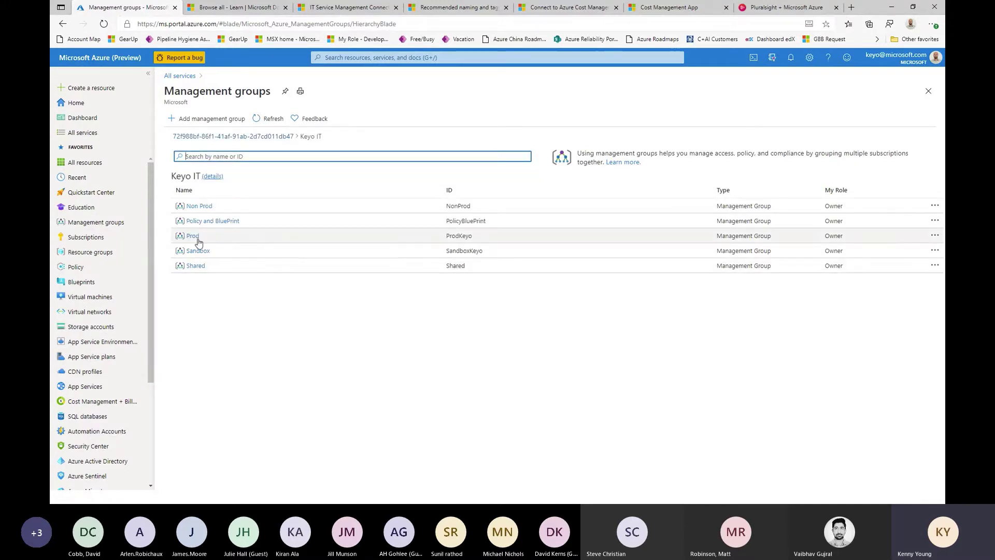
click(199, 208)
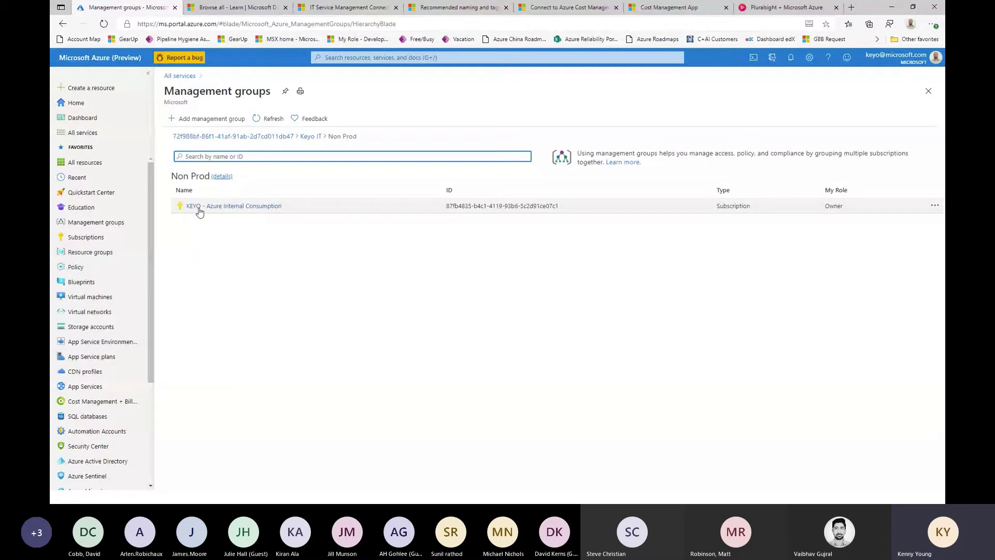
Review the Move options of the Non Prod subscription, cancel them, and view the management group hierarchy diagram in Visio.
click(935, 205)
click(909, 215)
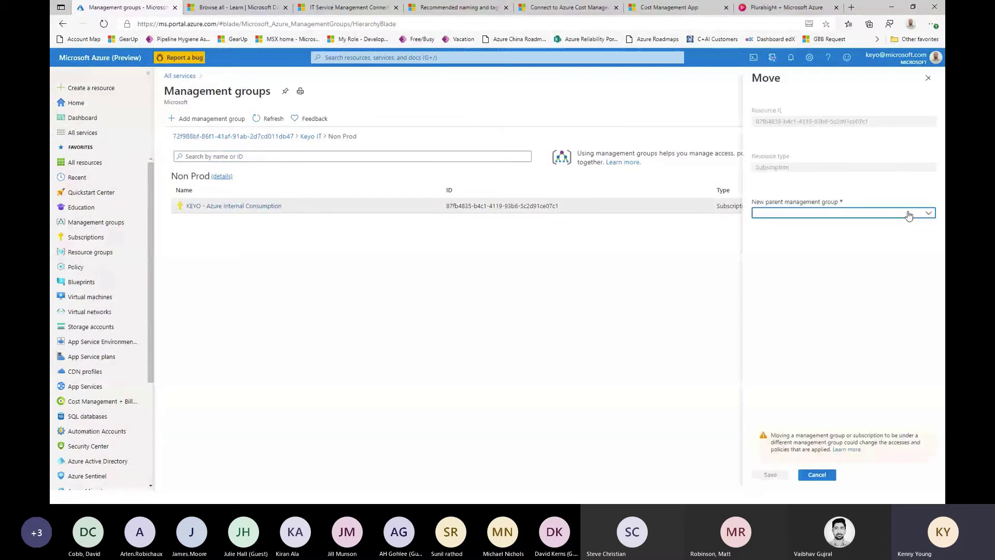
click(825, 214)
click(825, 214)
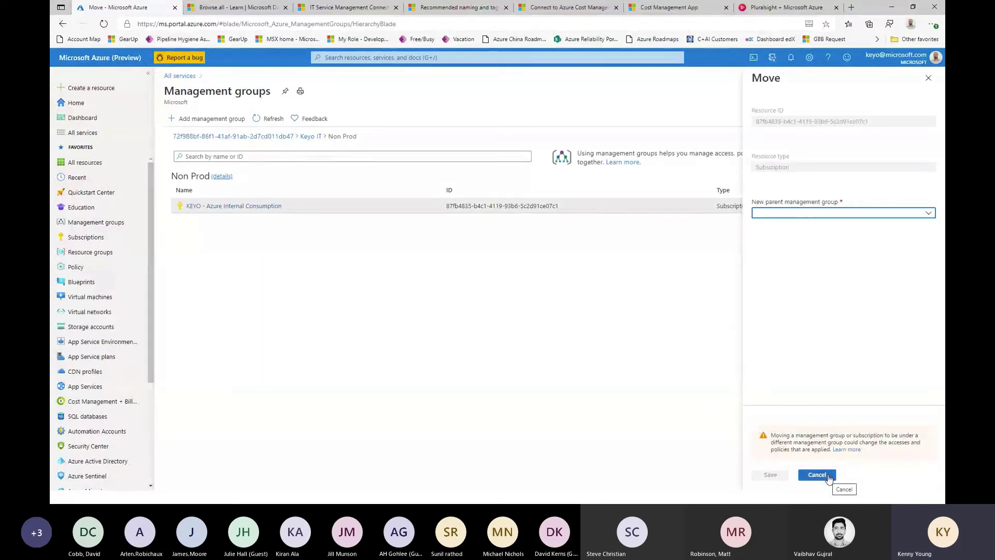
click(818, 475)
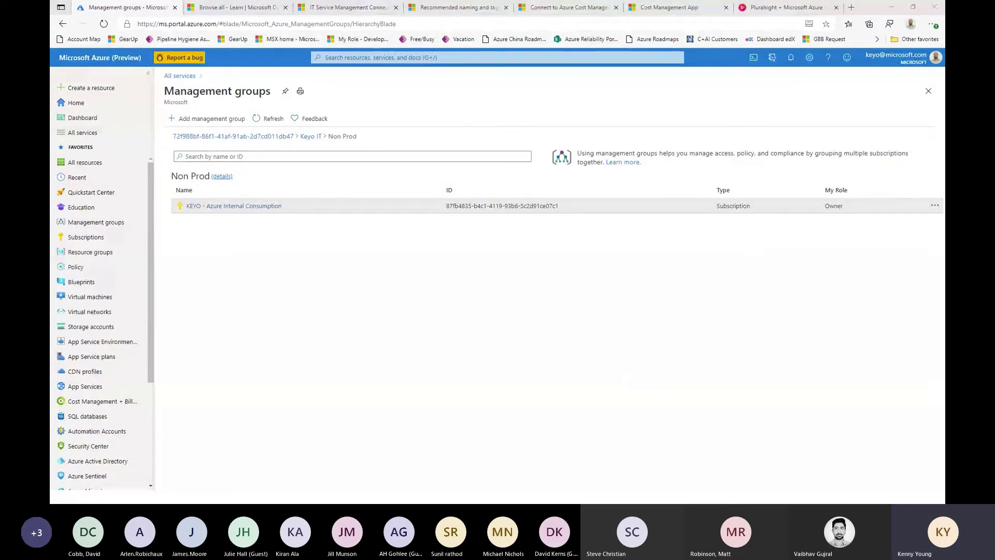
key(alt+Tab)
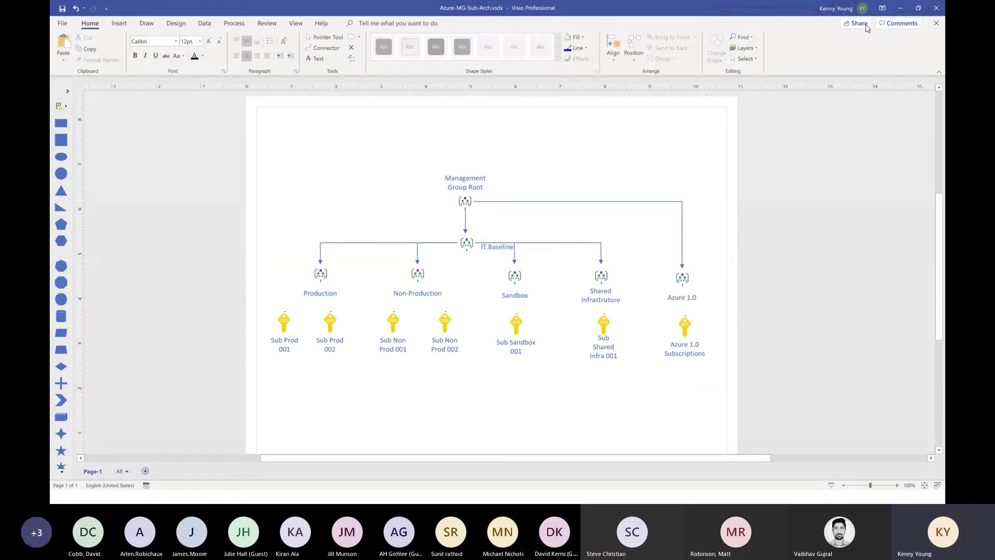
click(900, 7)
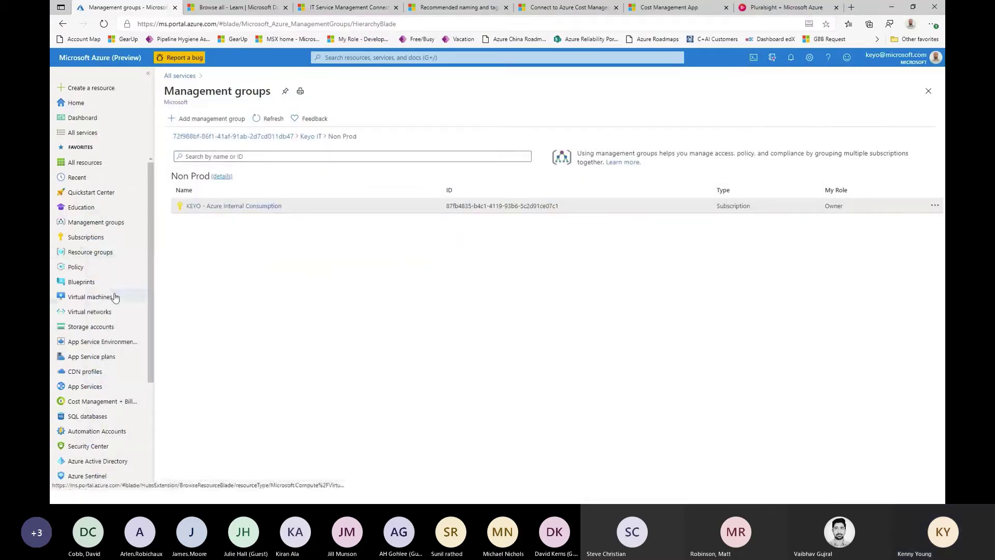
Open the resource groups list and filter it to the KEYO - Azure Internal Consumption subscription only.
click(98, 252)
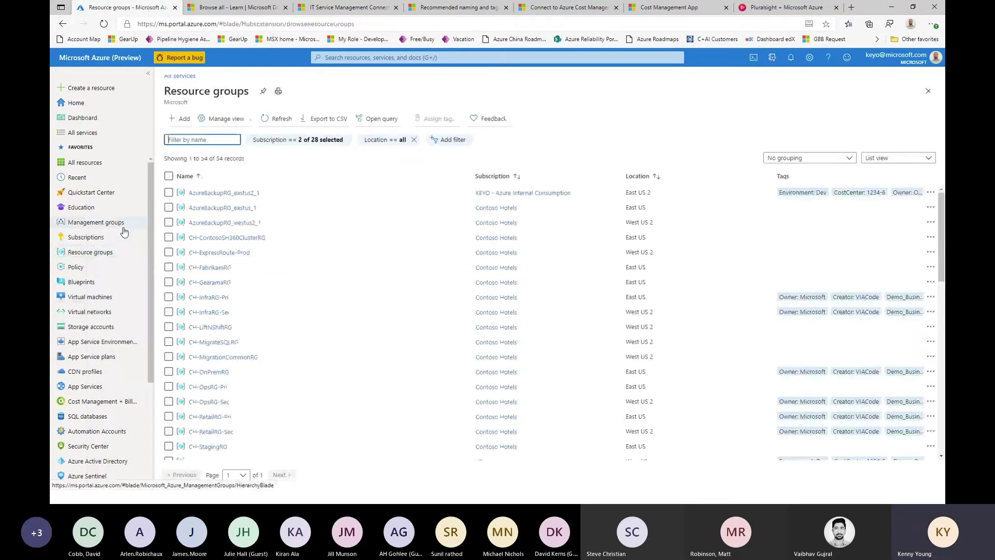
click(292, 139)
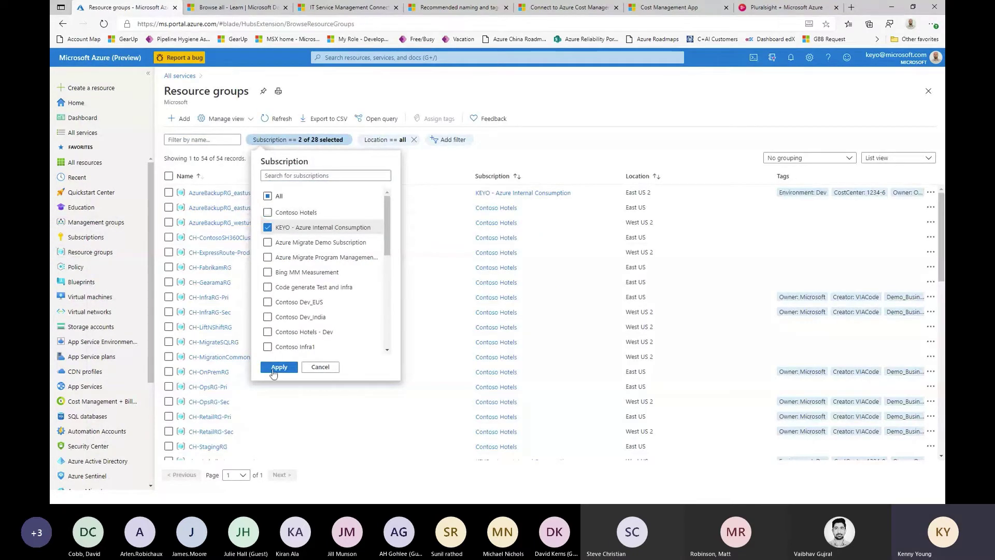
click(279, 367)
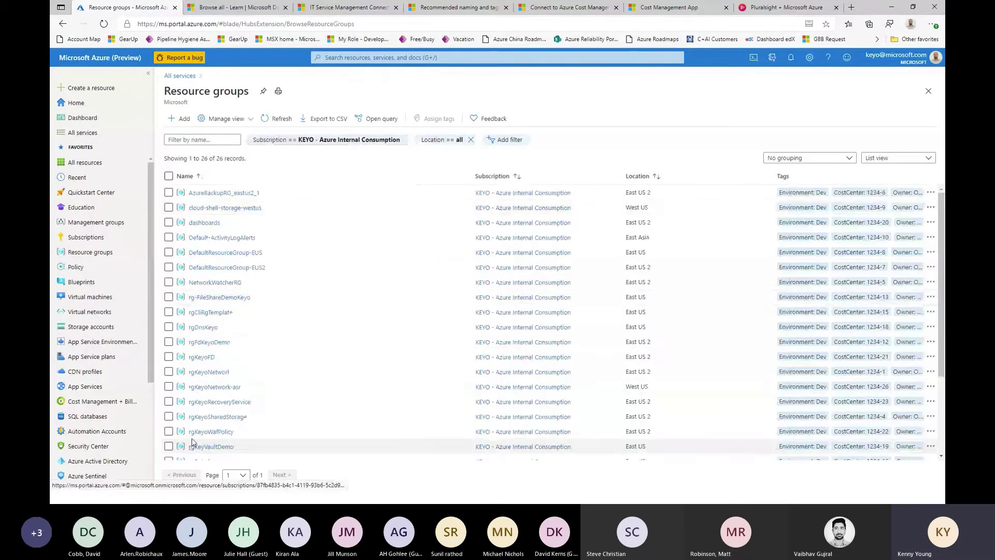
Open the rgCliRgTemplate resource group and review its access control options for adding roles, its tags and its locks.
click(221, 312)
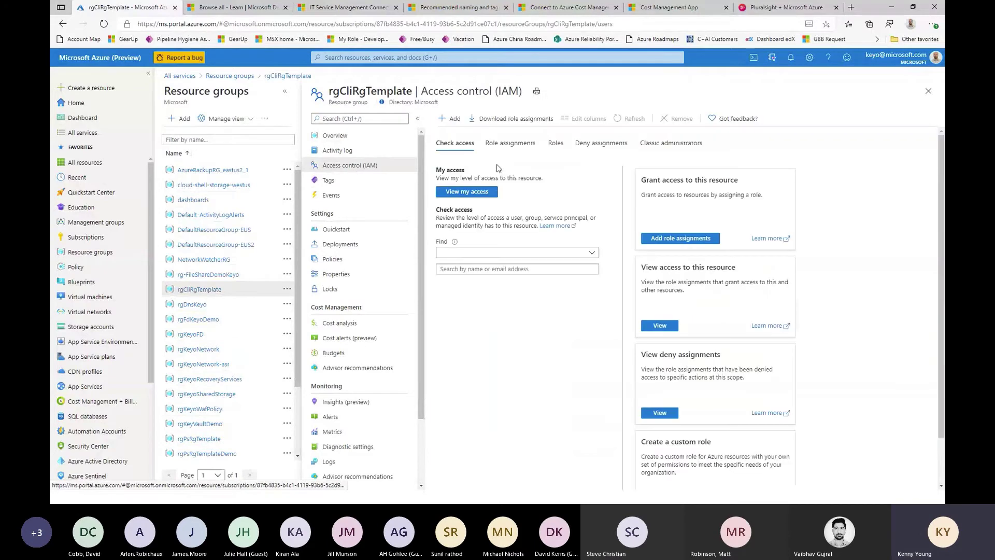
click(452, 119)
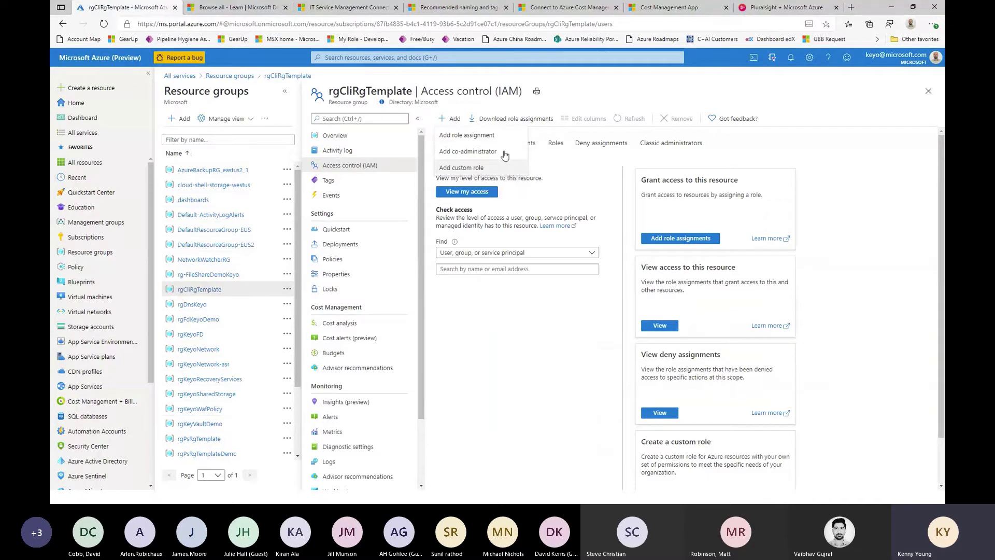
click(524, 392)
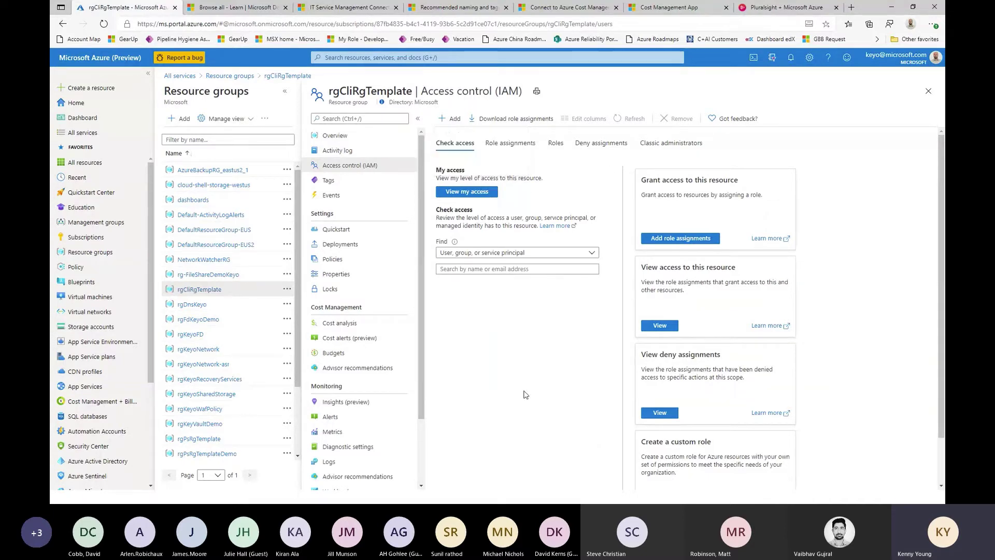
click(343, 181)
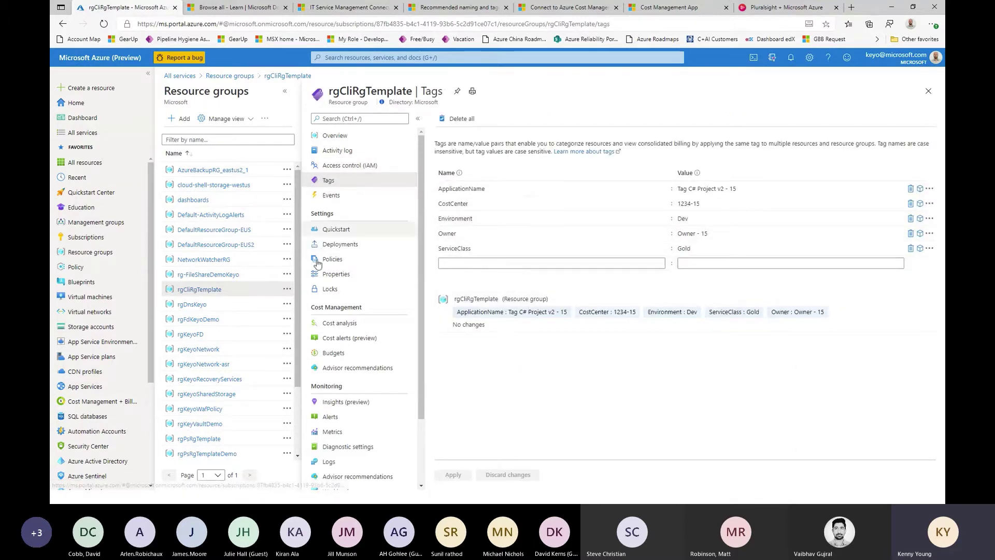
click(329, 289)
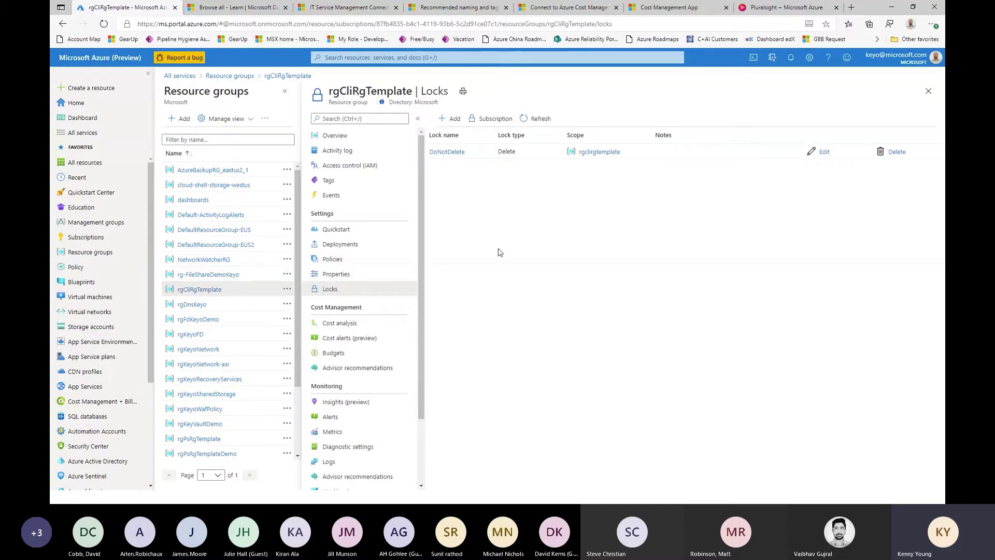
Change the scope of rgCliRgTemplate's cost analysis to the Keyo IT management group and check the hierarchy diagram in Visio.
click(351, 326)
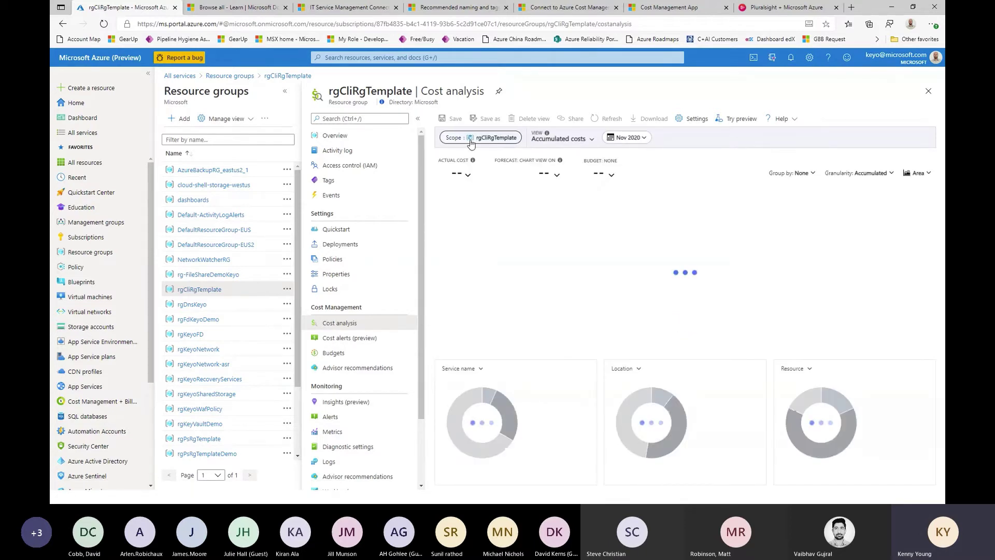
double_click(351, 92)
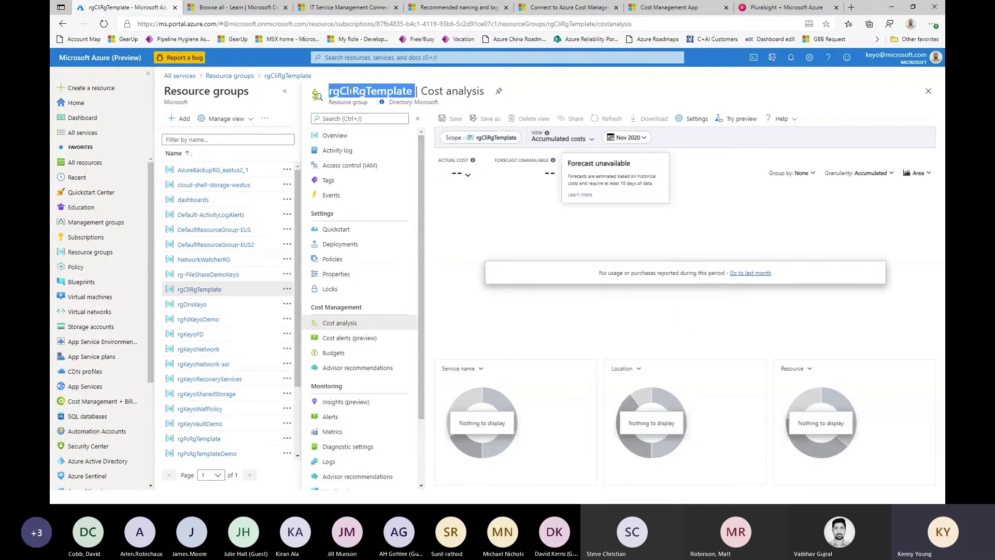
click(485, 139)
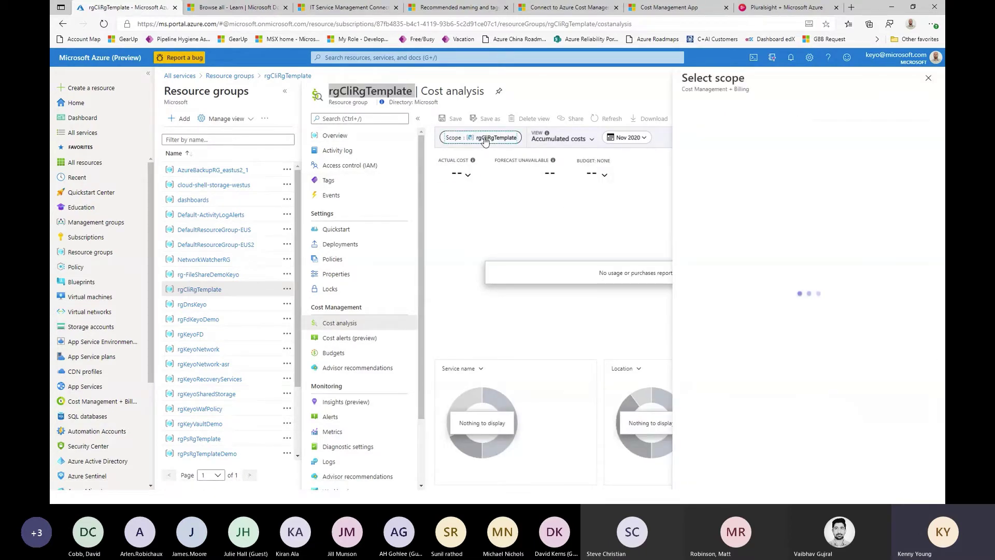
click(736, 199)
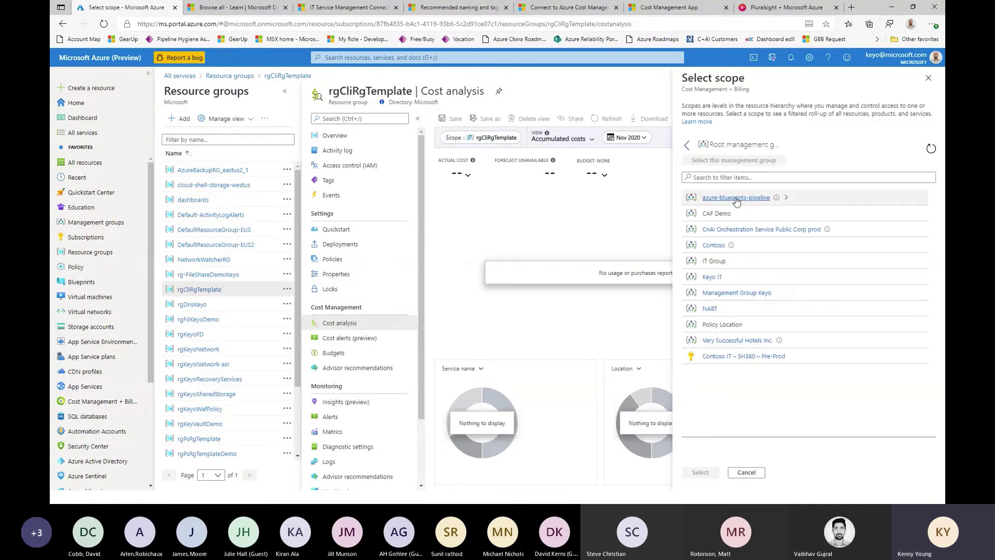
click(714, 280)
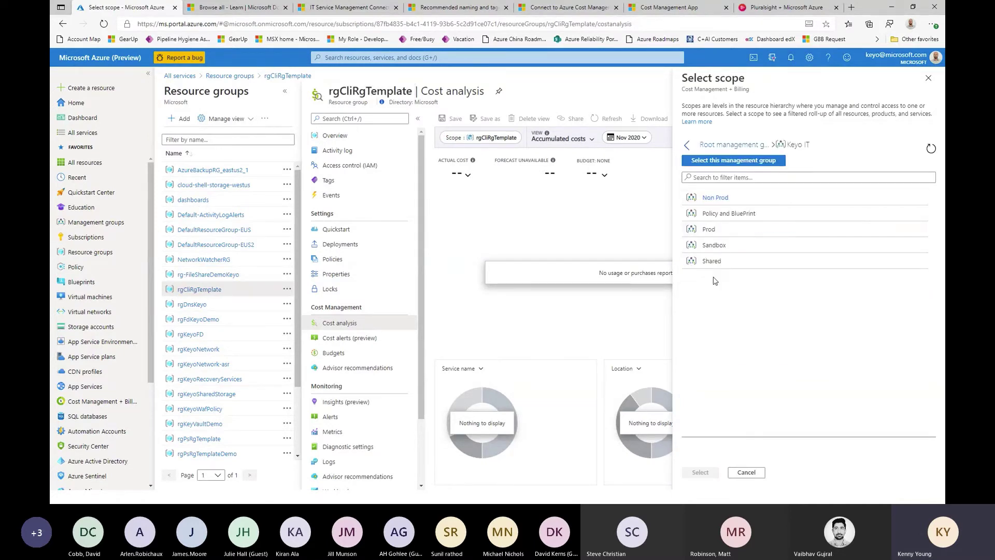
click(734, 160)
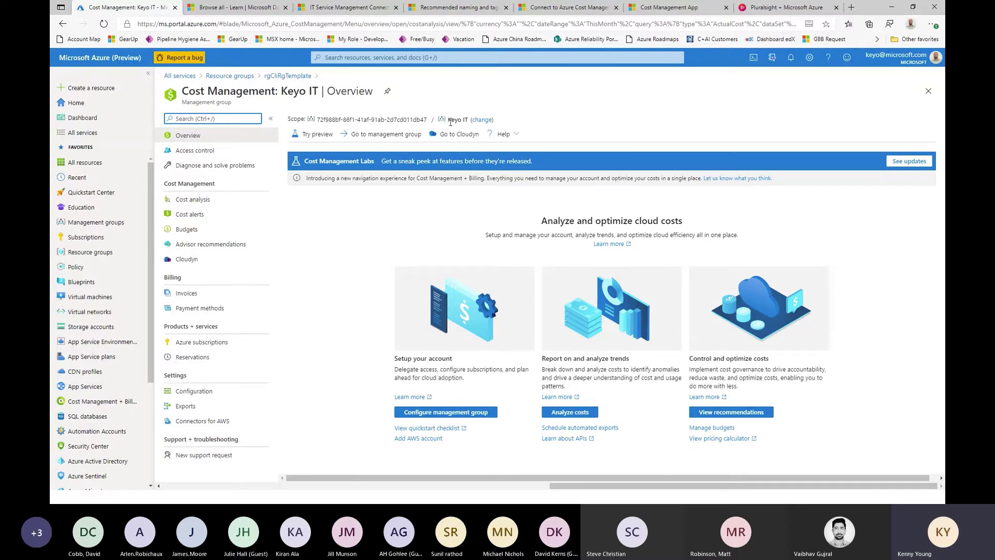
key(alt+Tab)
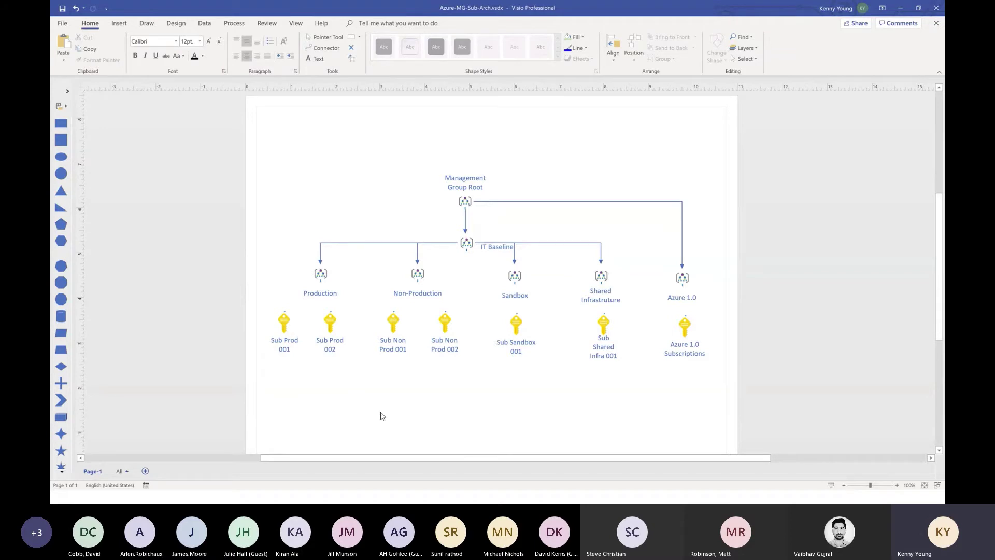
key(alt+Tab)
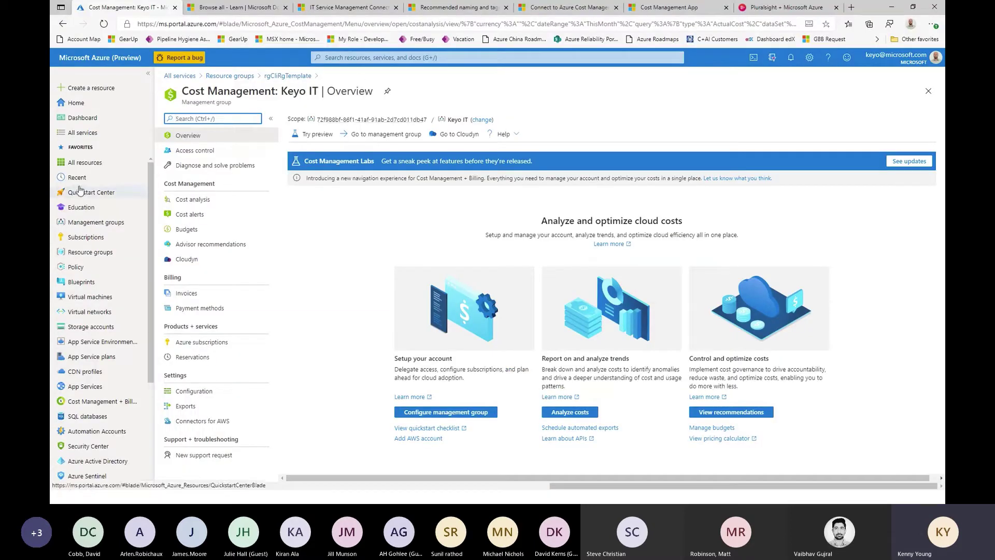
Open the Azure Policy compliance view and add the Contoso Hotels subscription to its scope.
mouse_move(79, 190)
click(74, 266)
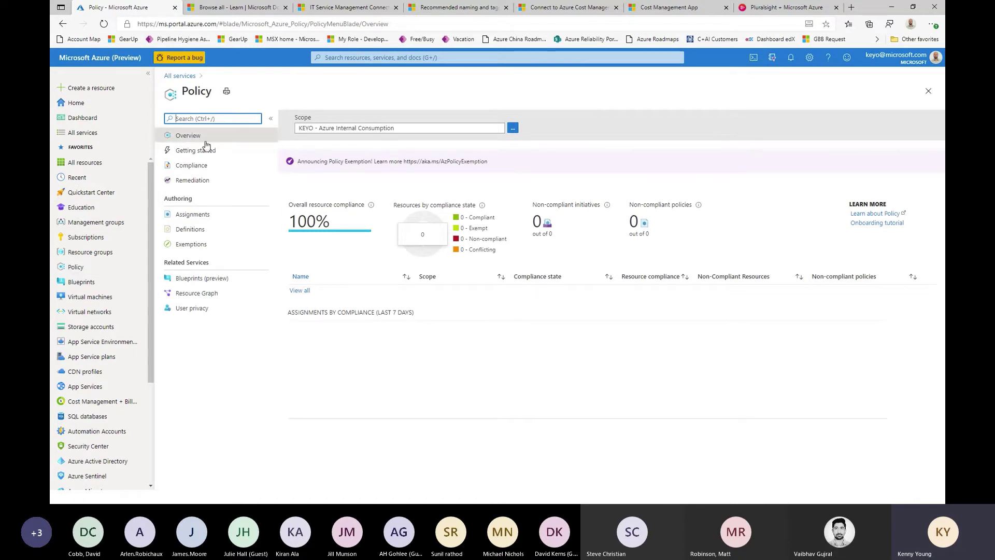
click(205, 166)
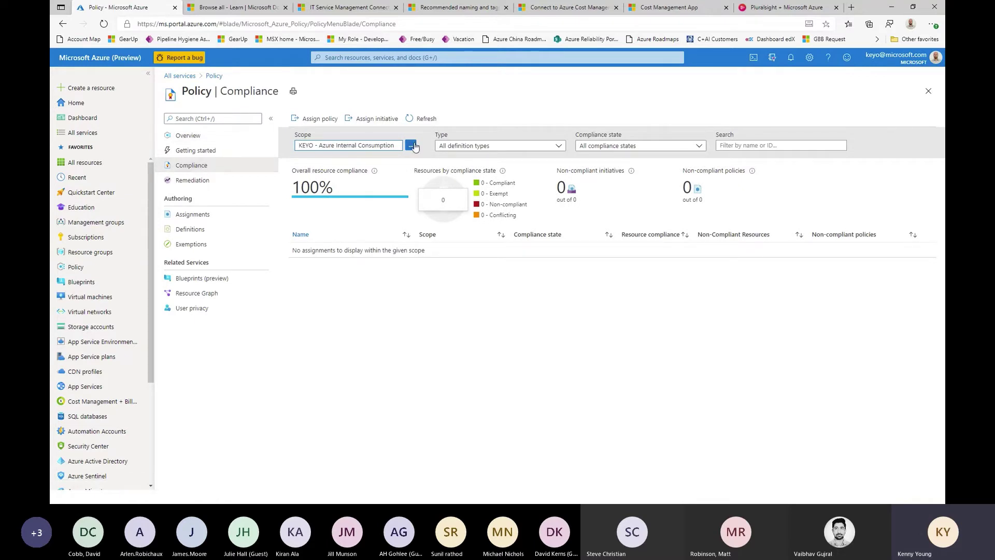
click(410, 145)
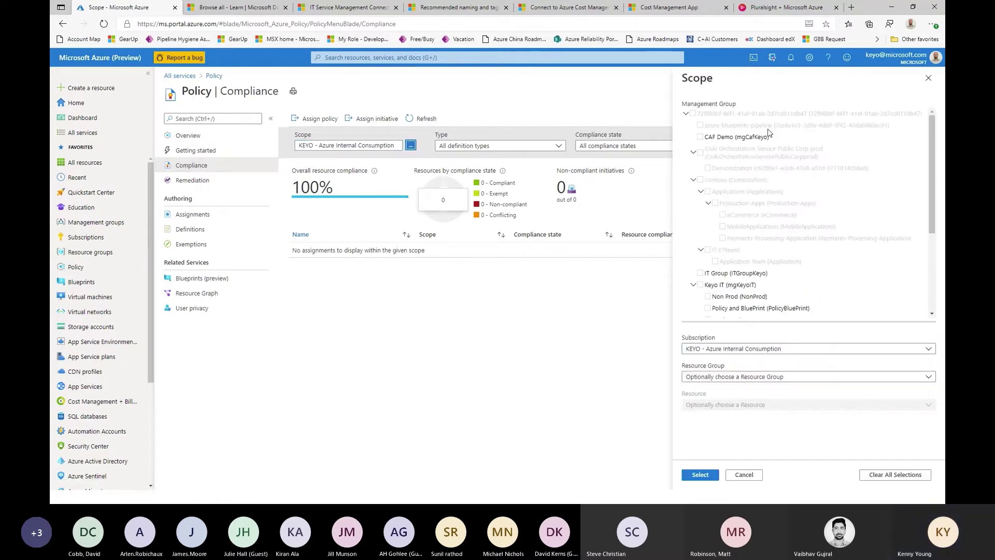
click(728, 354)
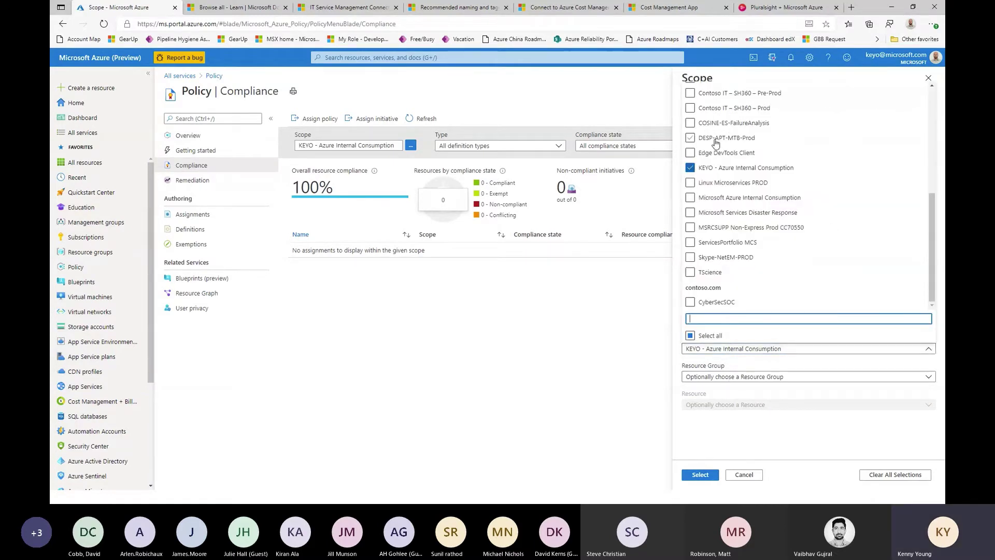
scroll(728, 210, up, 2)
scroll(728, 211, up, 1)
click(691, 110)
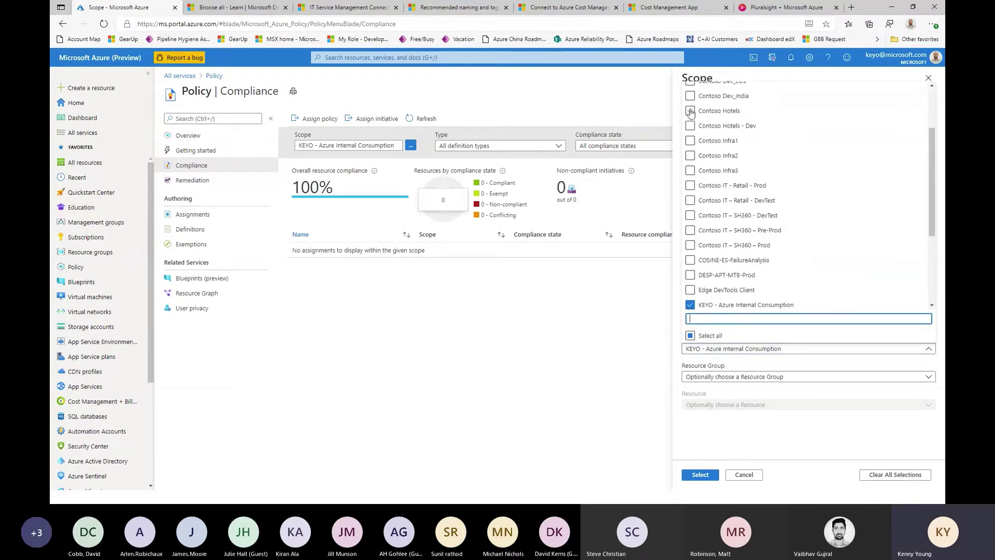
click(701, 474)
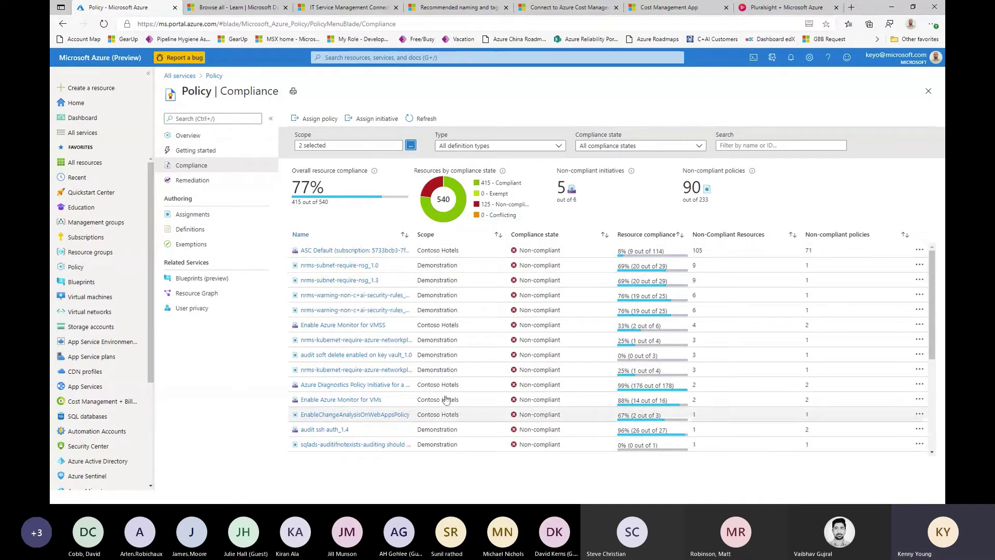
Open the Enable Azure Monitor for VMs initiative and examine the compliance of its individual policies.
click(324, 400)
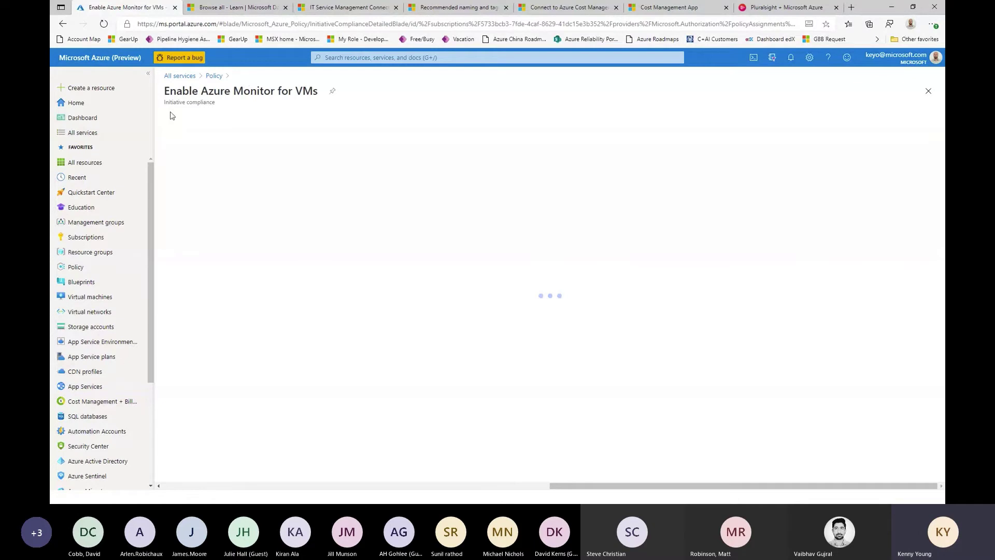
double_click(174, 103)
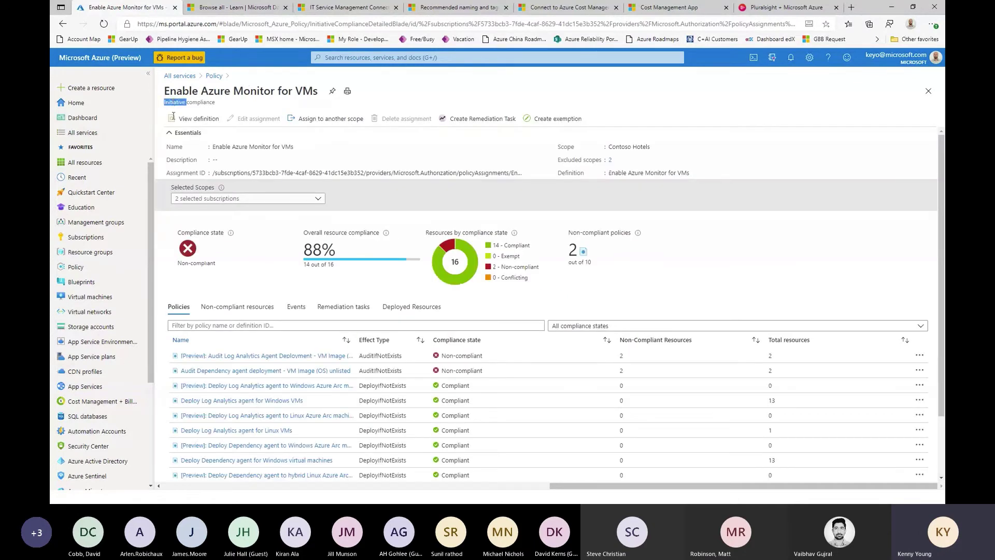
scroll(299, 422, down, 2)
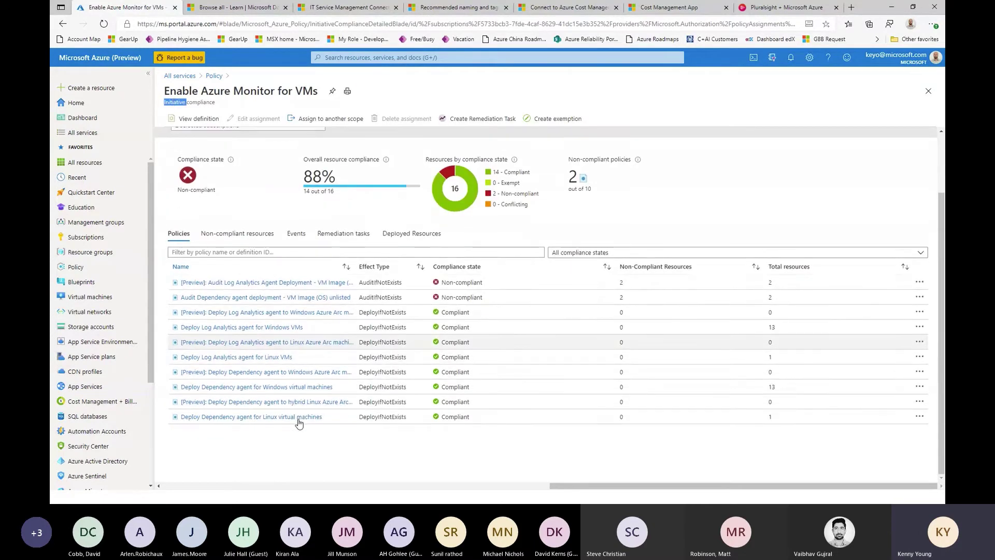
Check the resource compliance of the Audit Dependency agent deployment policy and return to the Enable Azure Monitor for VMs initiative.
click(237, 299)
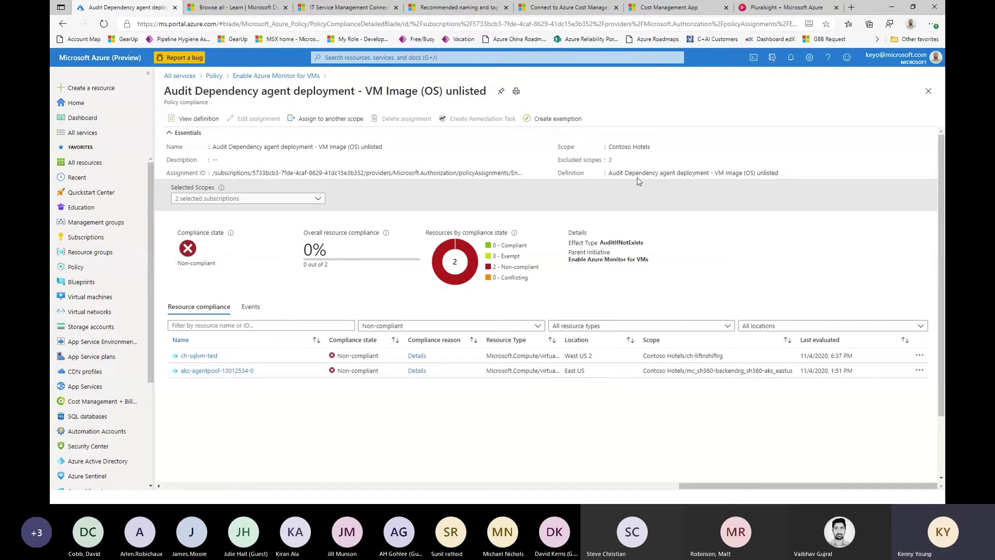
click(264, 77)
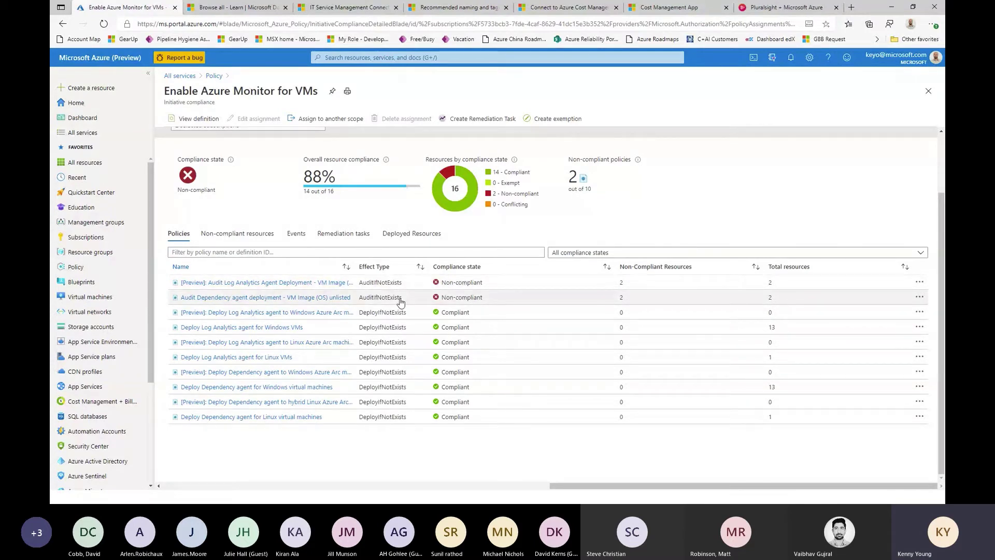
From a new remediation task, examine the Deploy Log Analytics agent to Windows Azure Arc machines definition, including its effect and existence condition, and close the task.
click(482, 123)
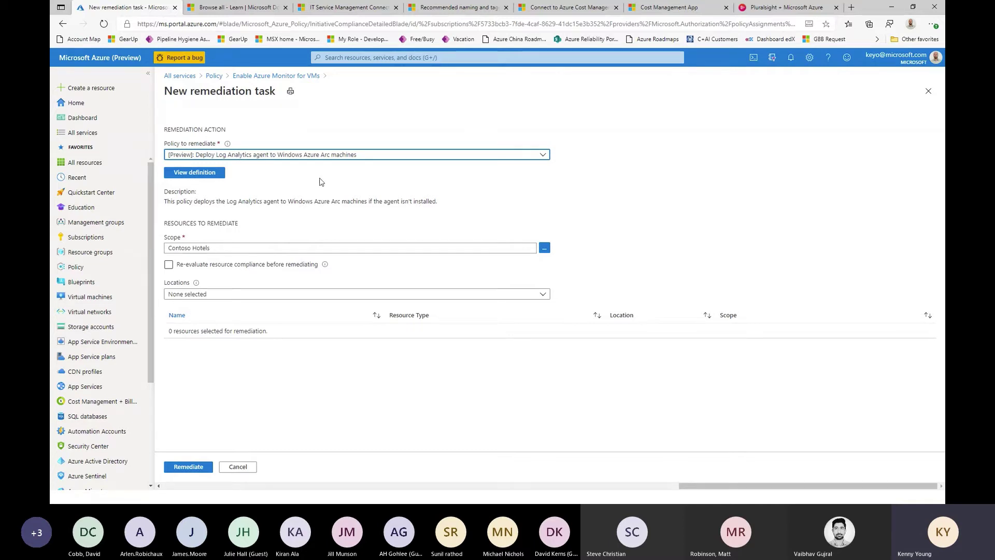
click(194, 172)
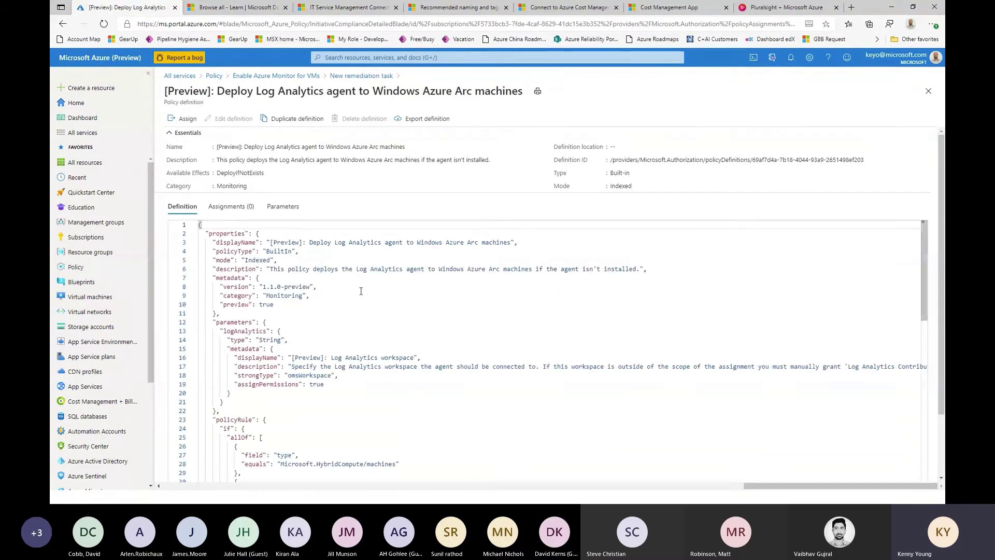
scroll(361, 292, down, 6)
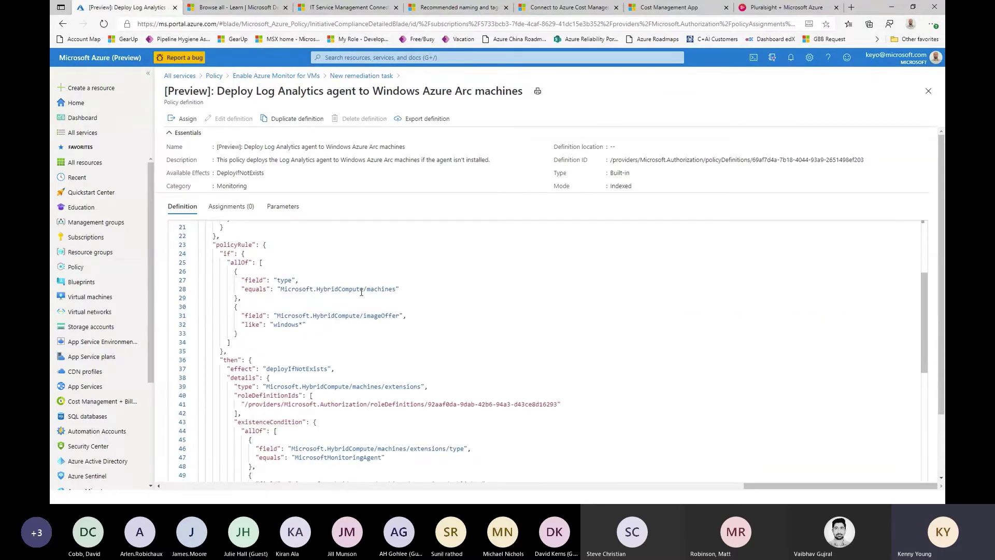
double_click(307, 369)
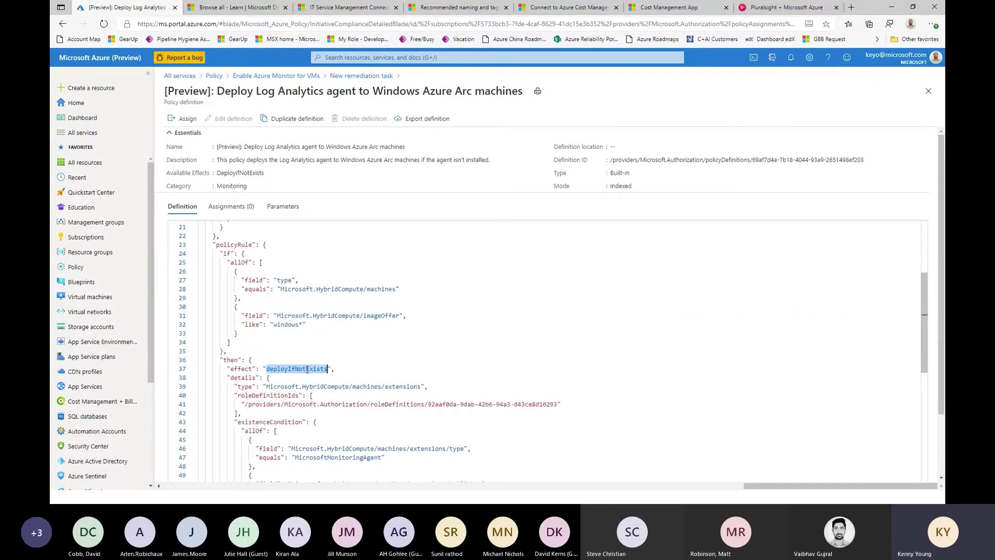
scroll(415, 334, down, 10)
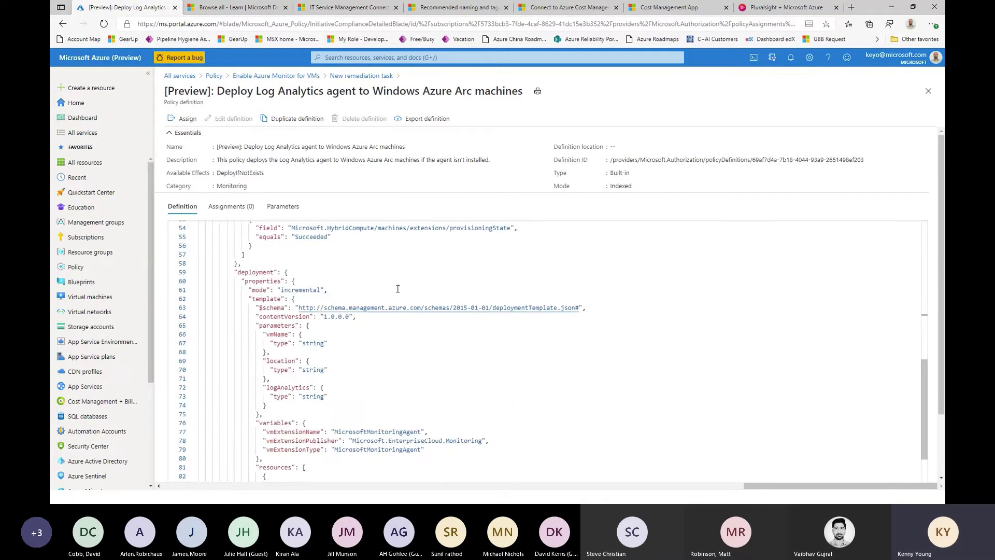
scroll(401, 287, up, 6)
double_click(326, 342)
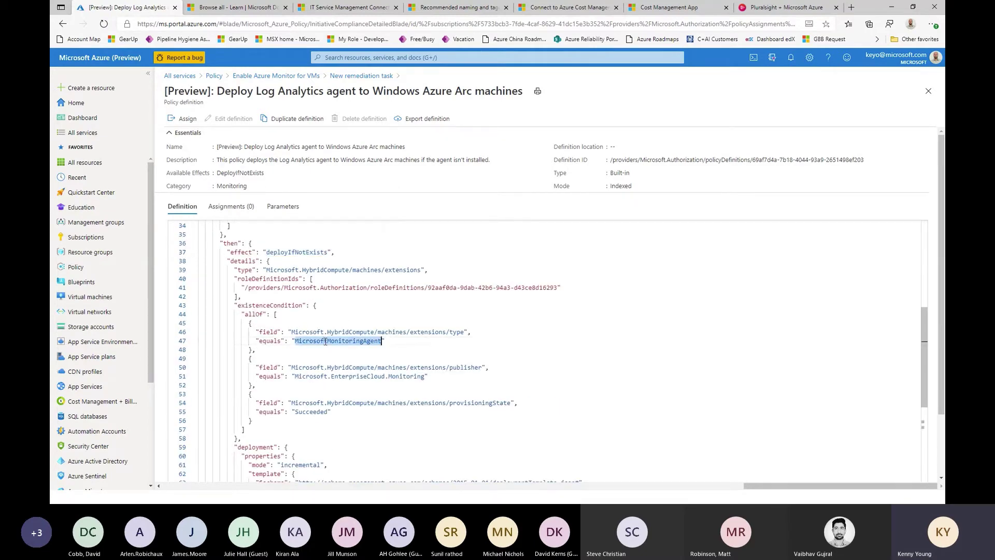
scroll(332, 390, down, 12)
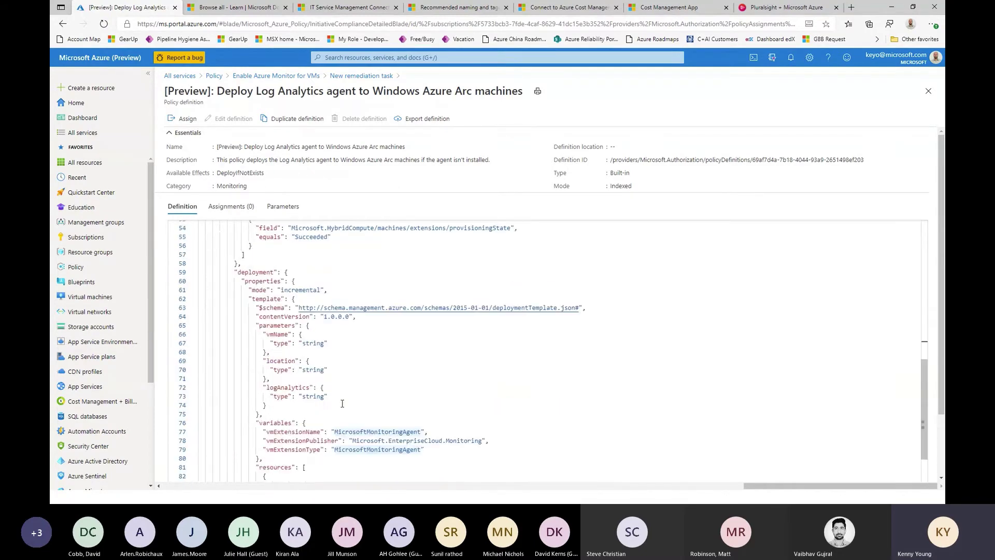
scroll(342, 403, up, 20)
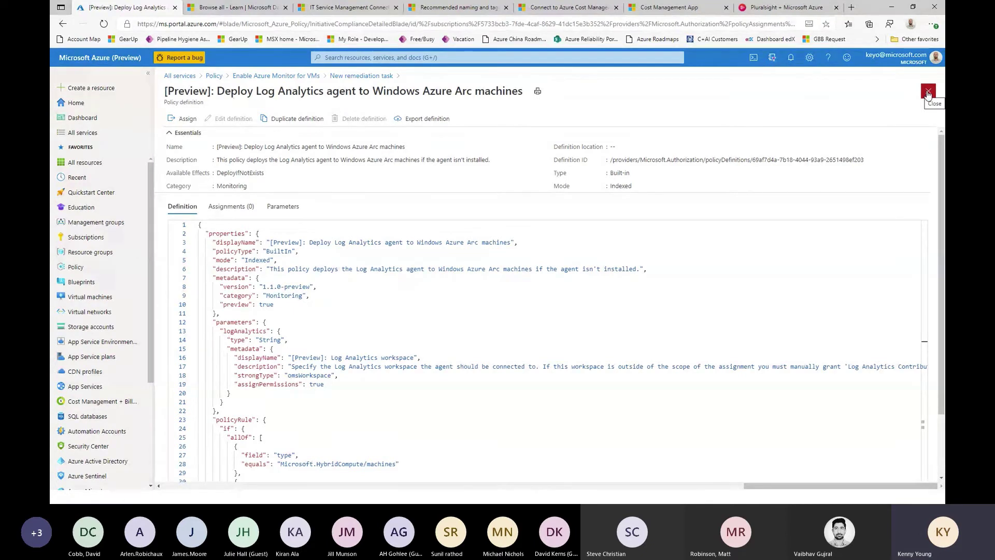
click(927, 93)
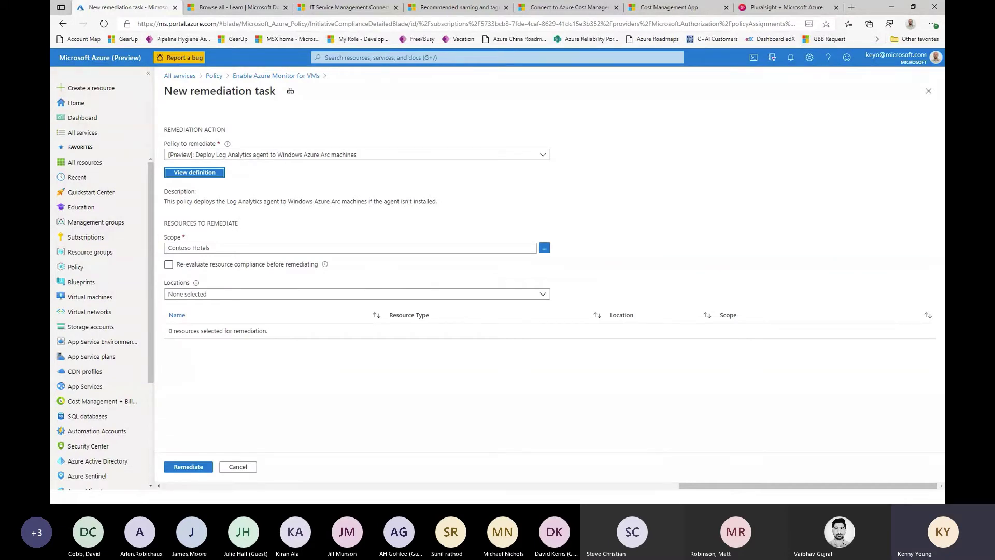
click(928, 91)
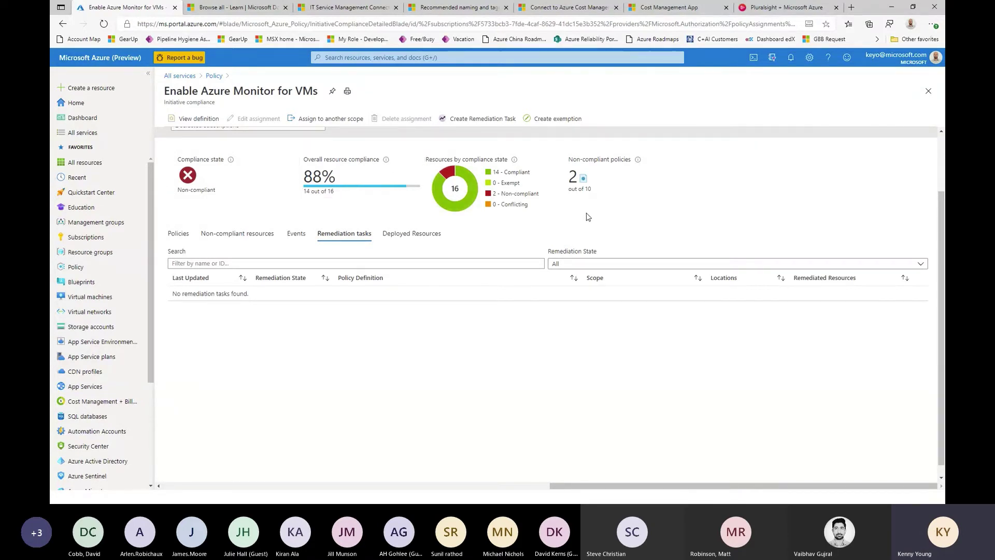
View the list of scopes excluded from the Enable Azure Monitor for VMs assignment and close it.
scroll(589, 217, up, 2)
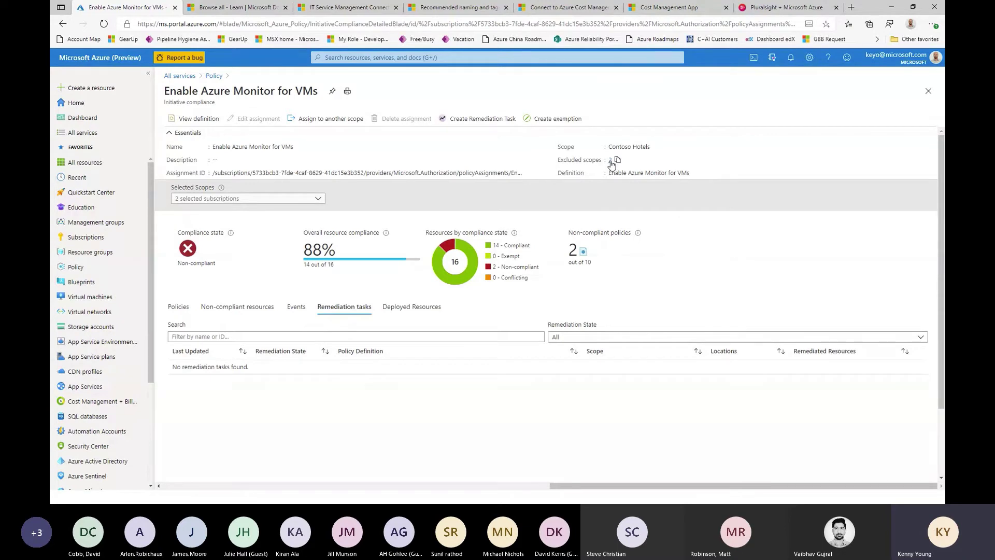
click(610, 161)
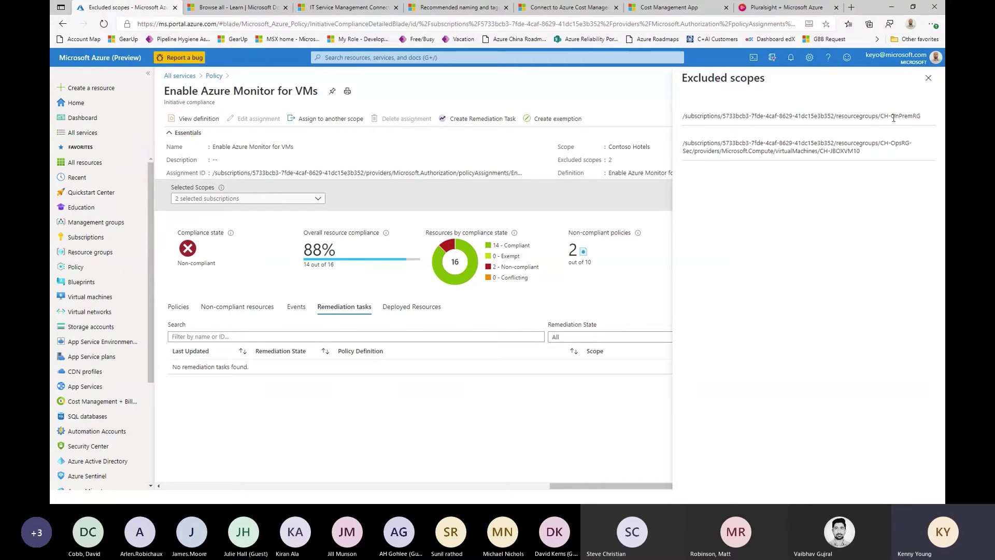
click(928, 79)
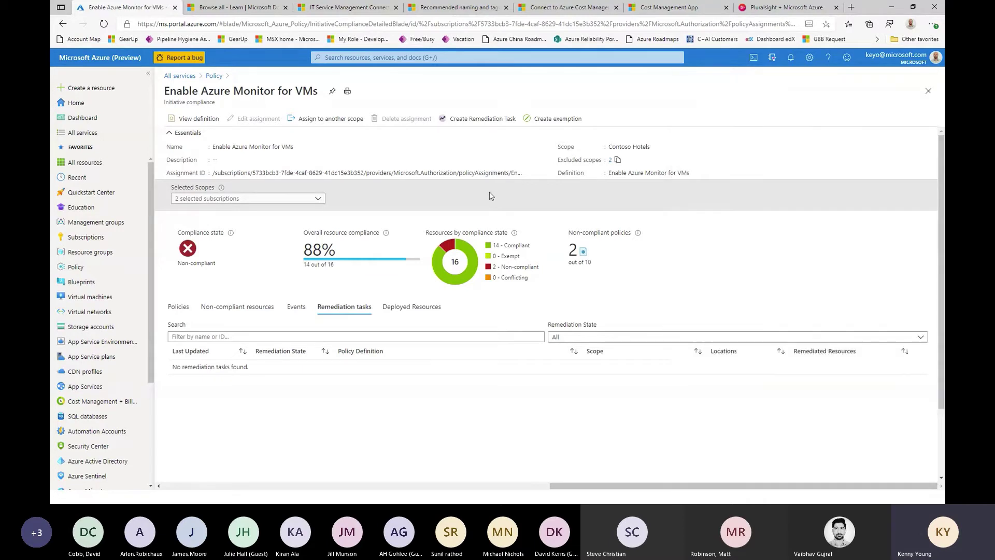
Review the basic settings and policy selection of a new exemption for the initiative, discarding the form without creating it.
click(547, 119)
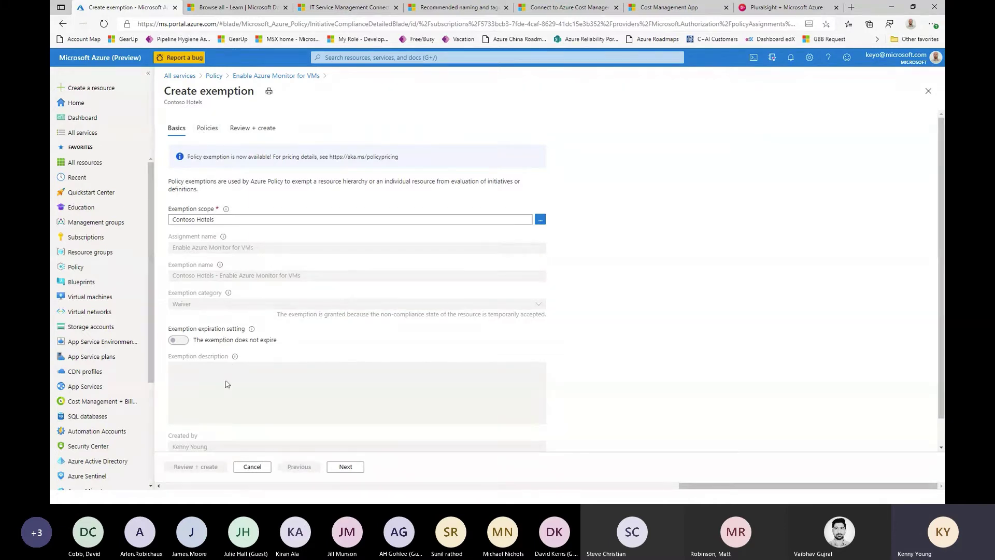
click(223, 129)
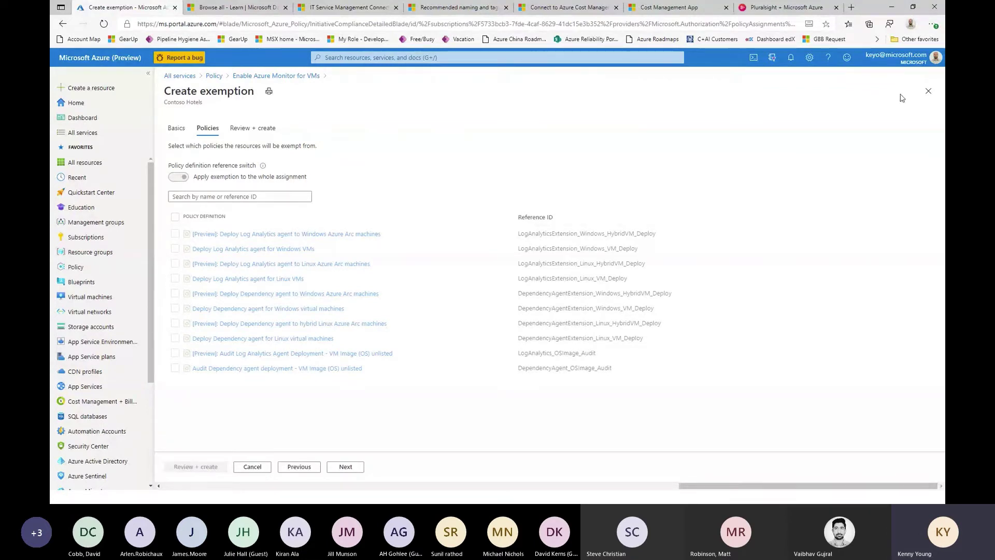
click(928, 92)
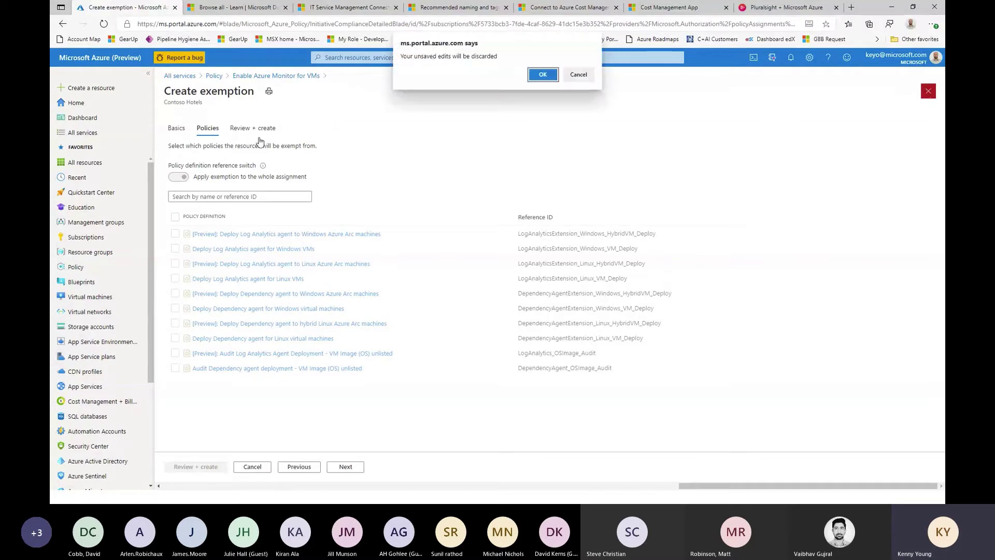
click(546, 76)
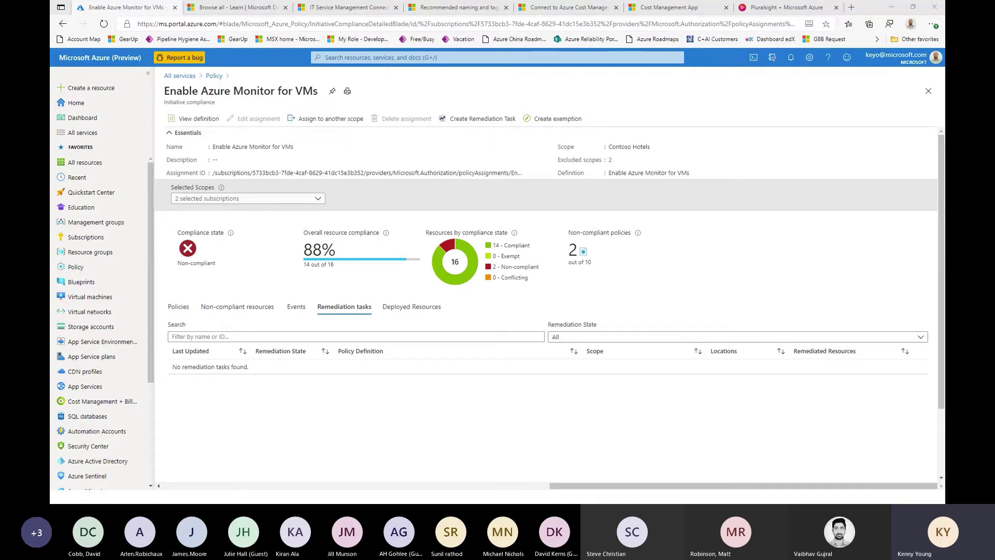
Switch to the Policy and BluePrint Requirements Matrix workbook in Excel and review its Policy Matrix and Implementation Tips sheets.
drag(946, 0, 443, 186)
double_click(443, 185)
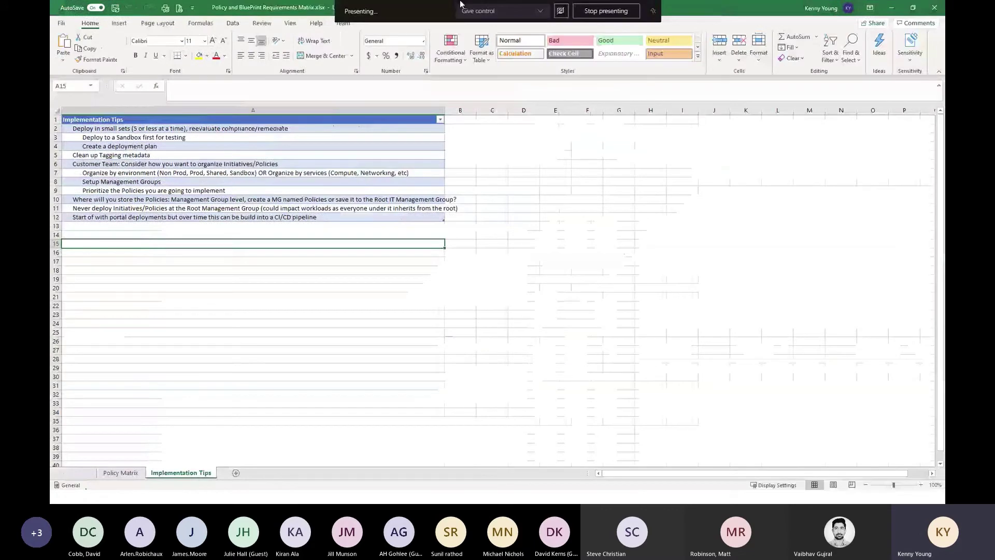
click(121, 472)
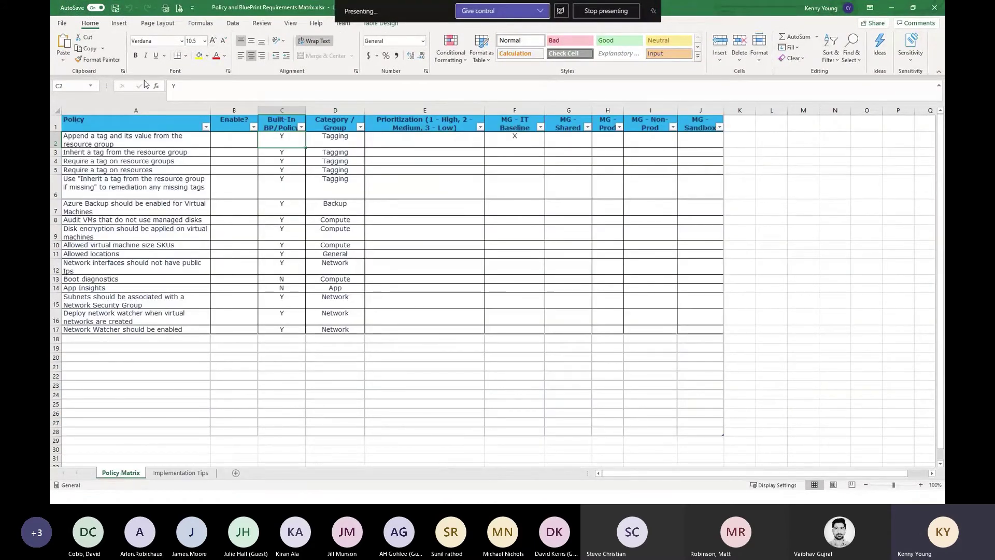
click(230, 351)
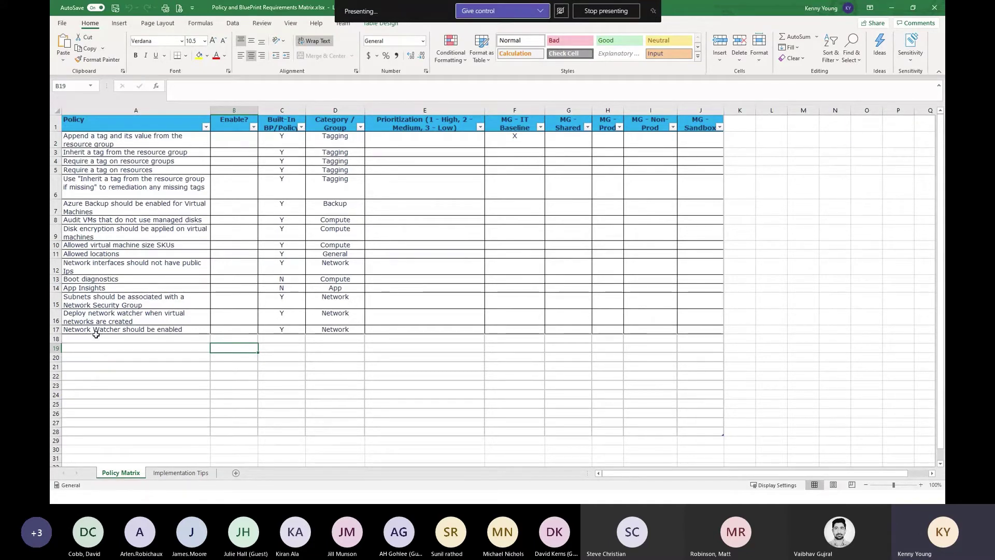
click(181, 473)
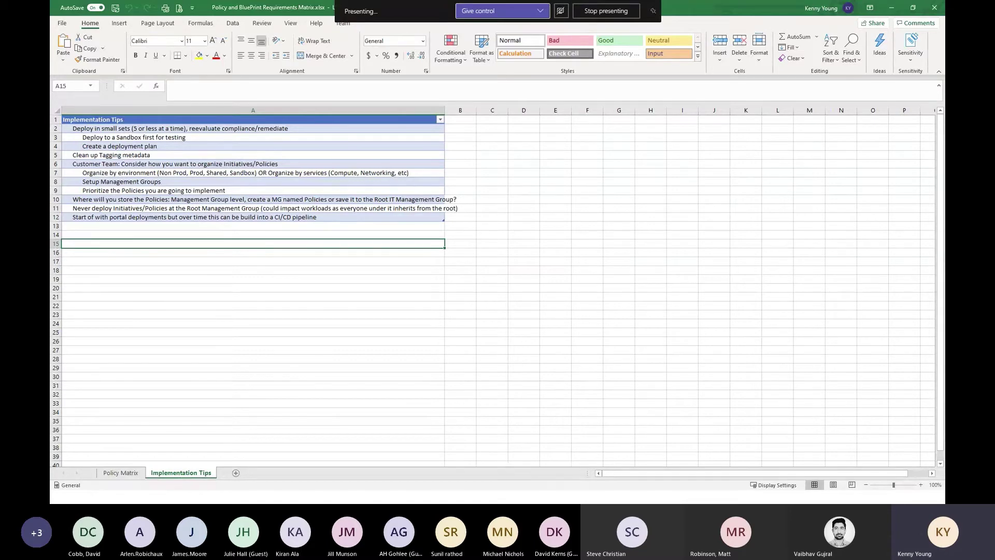
Go back to the Policy Matrix sheet and point out the Category / Group, Prioritization and MG - IT Baseline columns.
click(125, 472)
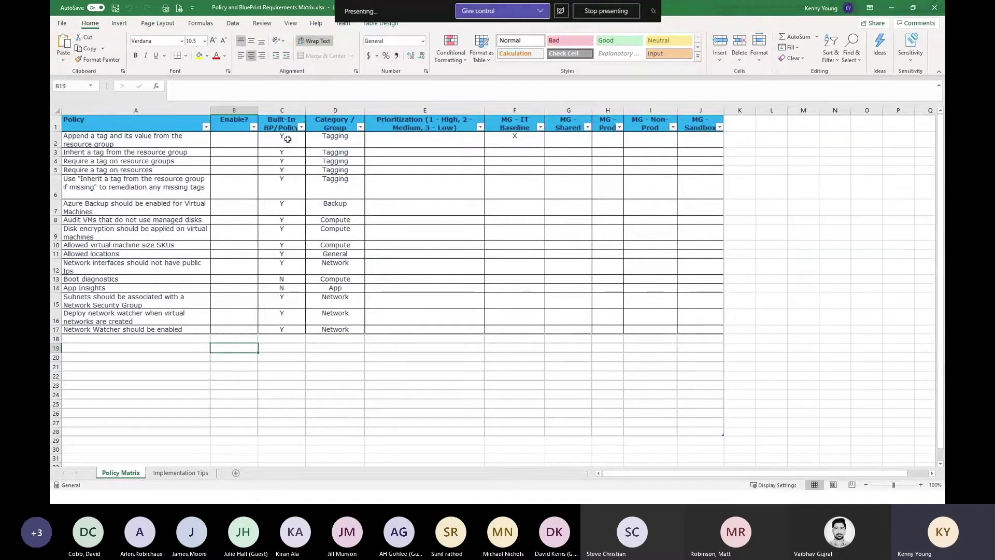
click(332, 107)
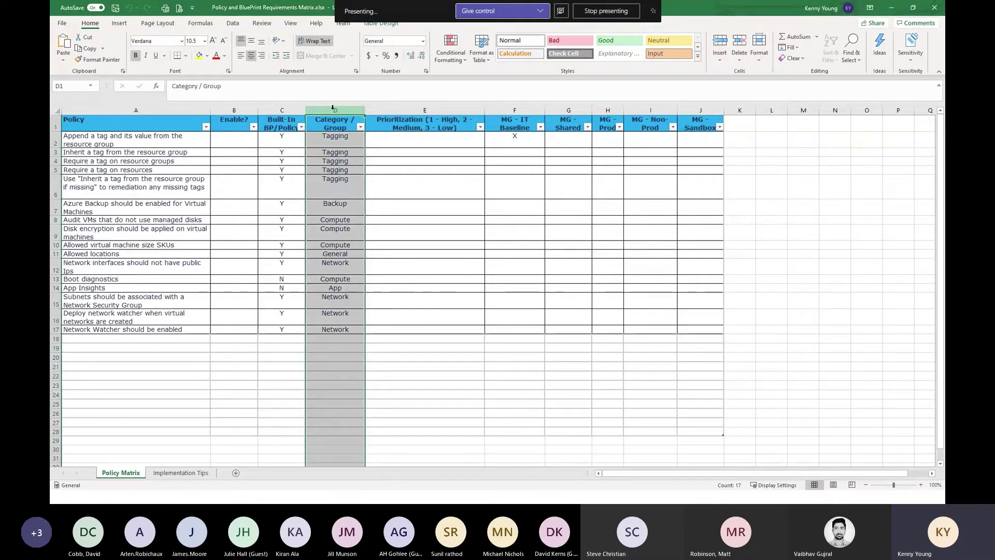
click(407, 110)
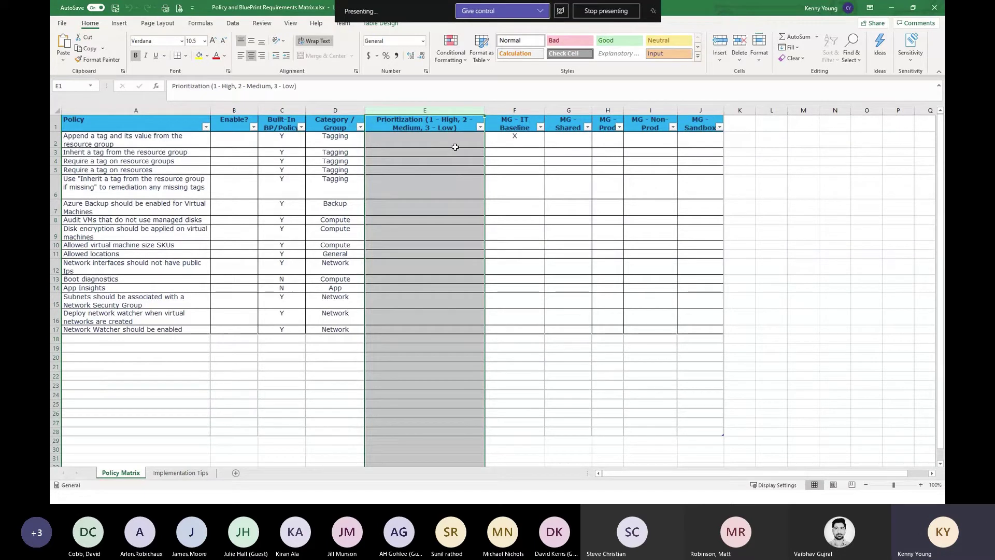
click(510, 124)
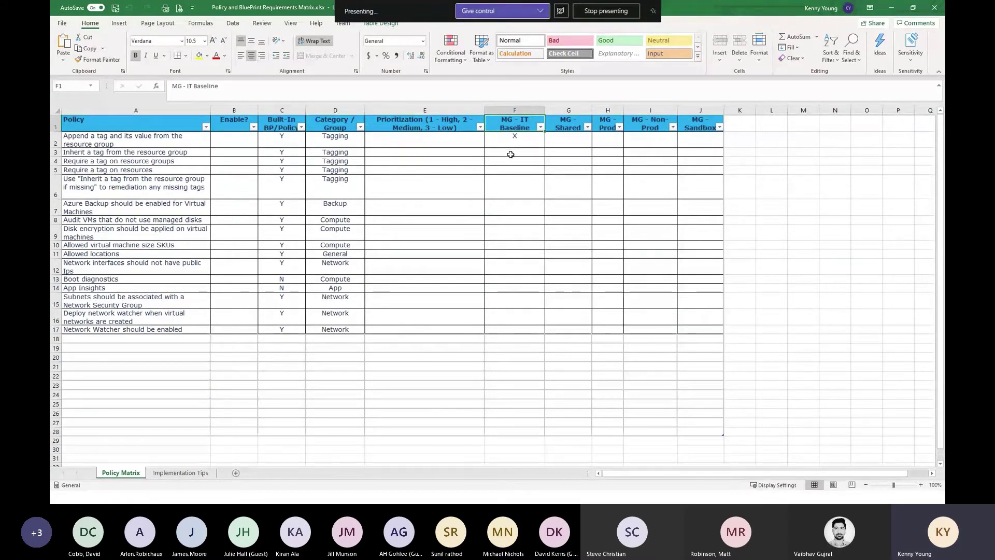
Mark the Allowed virtual machine size SKUs policy with an X under MG - Shared and return to the Azure portal.
click(557, 245)
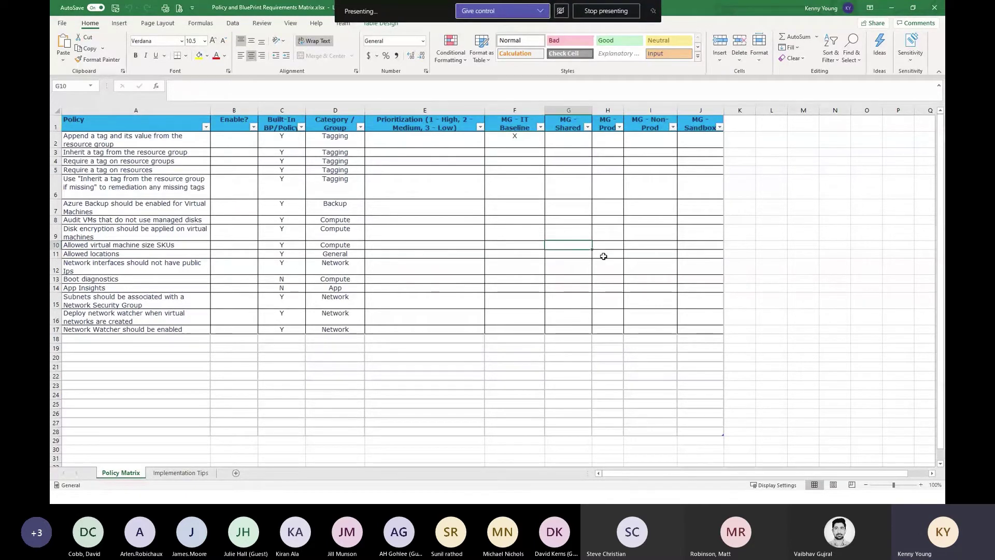
text(X)
key(Return)
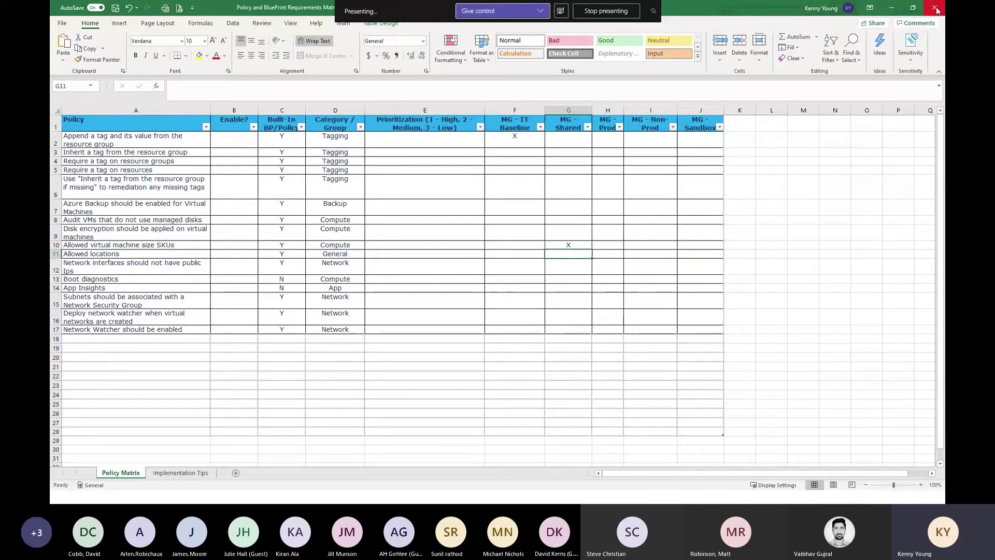
click(893, 8)
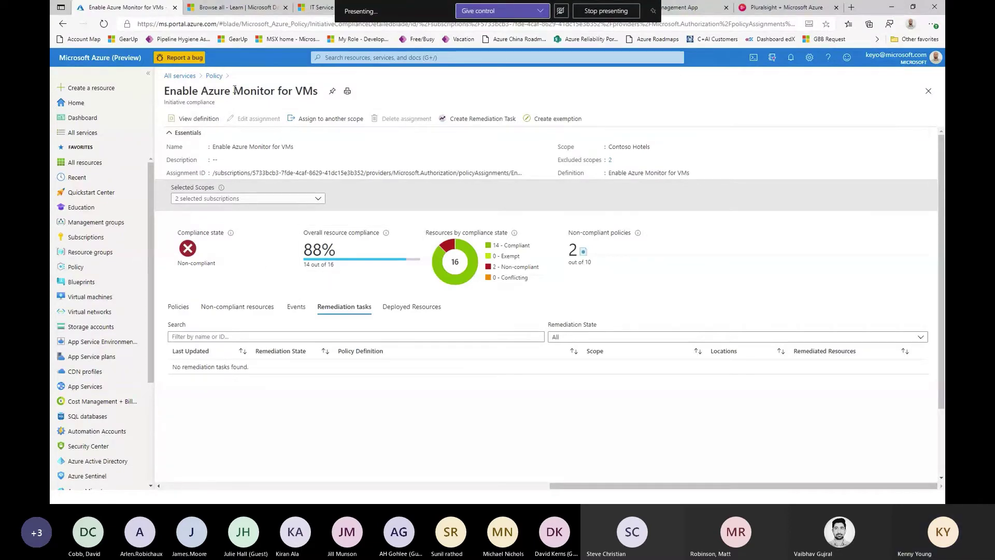
Return to the Policy overview pages, open Remediation briefly and bring up the list of policy assignments.
click(214, 76)
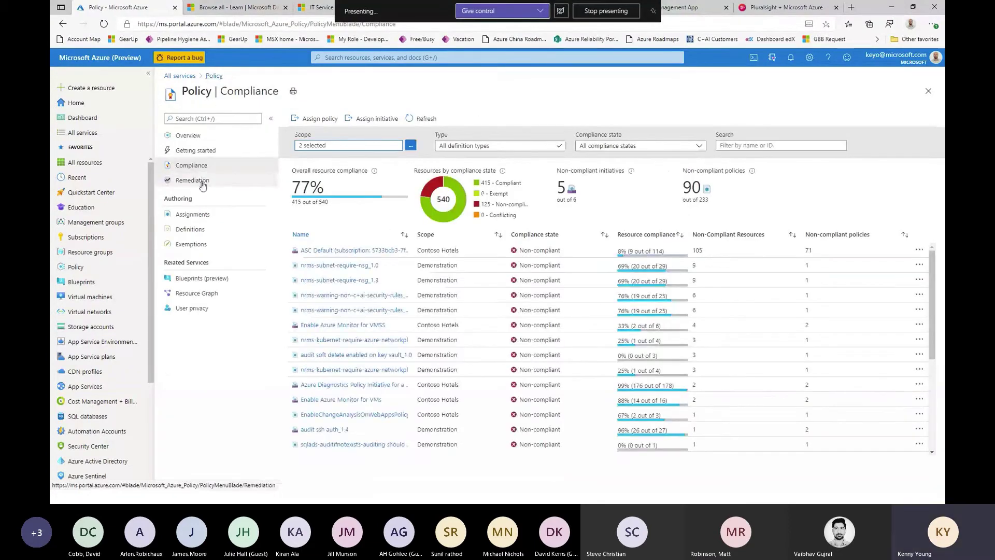
click(202, 185)
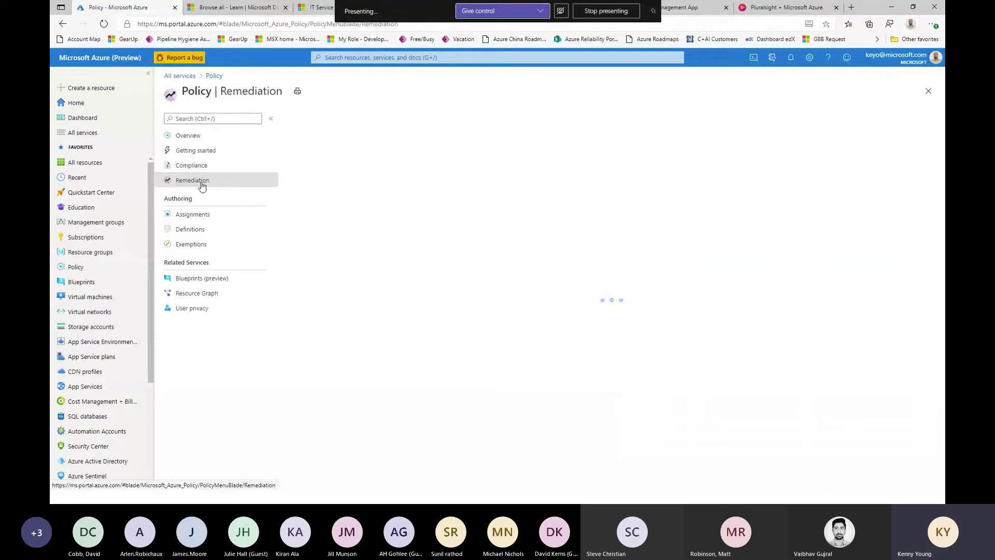
click(198, 218)
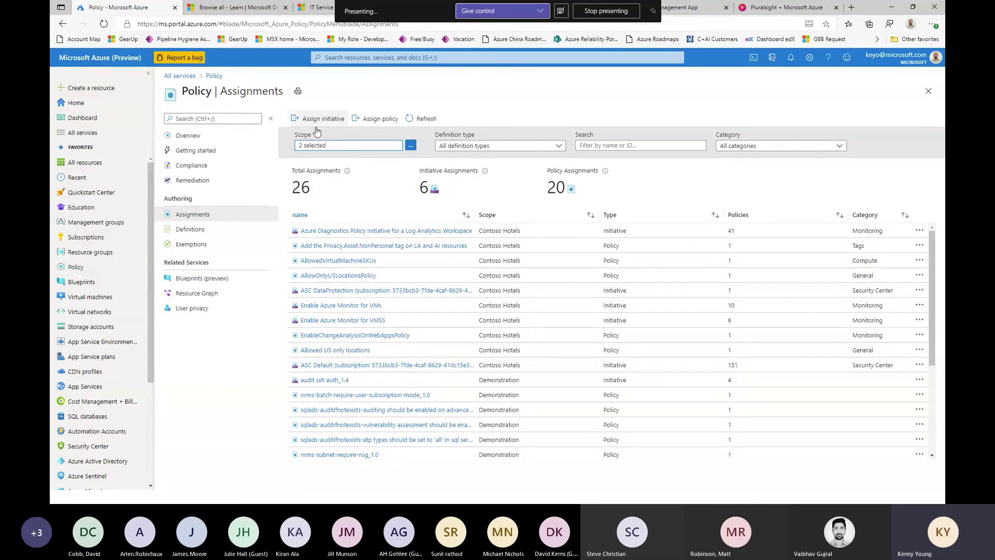
Review the parameters, remediation settings and summary of the AllowedVirtualMachineSKUs assignment, leaving it without saving any edits.
click(338, 265)
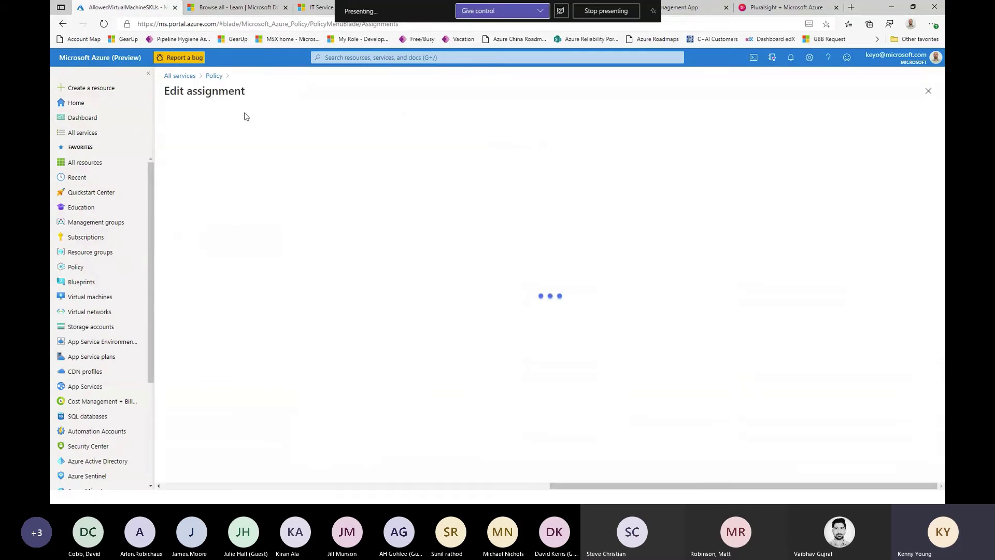
click(219, 129)
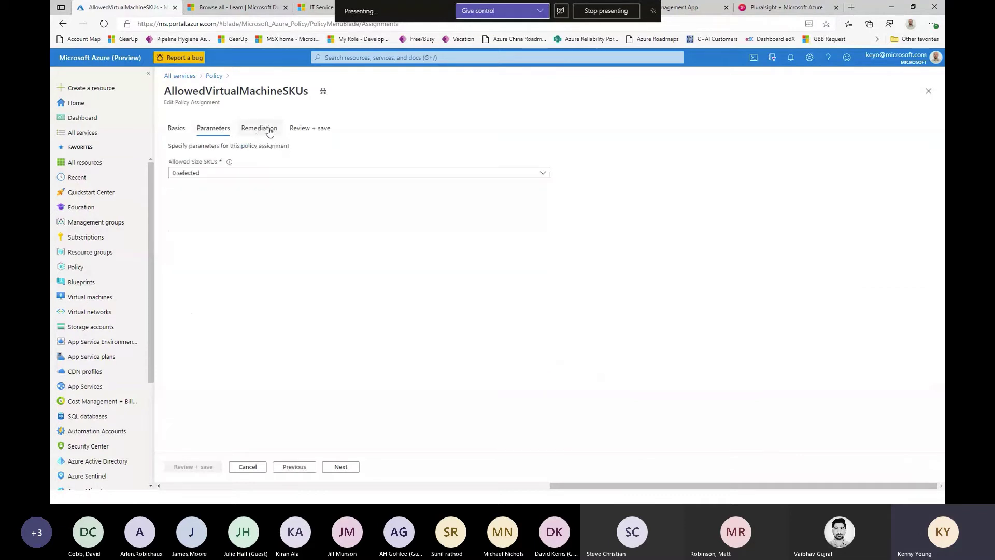
click(278, 172)
click(274, 173)
click(264, 130)
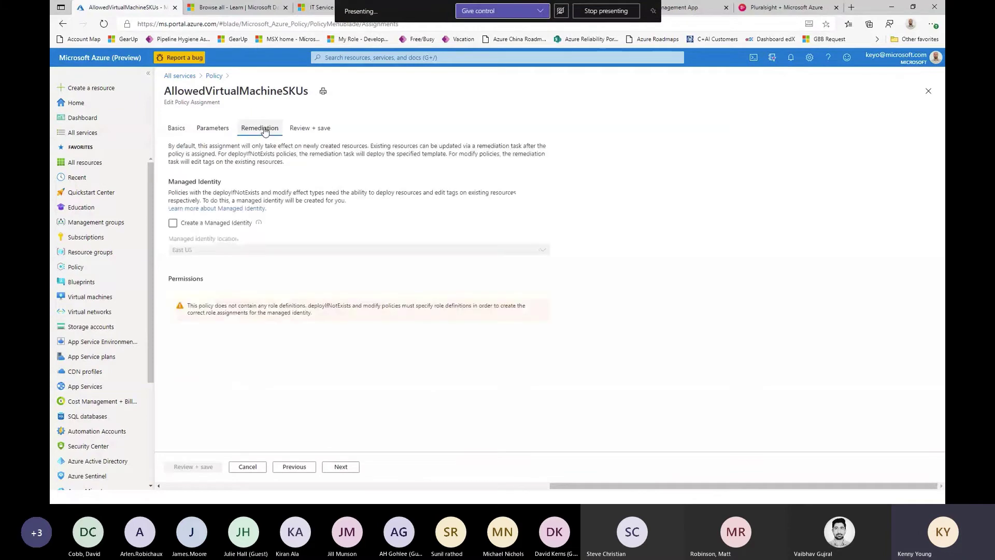
click(311, 129)
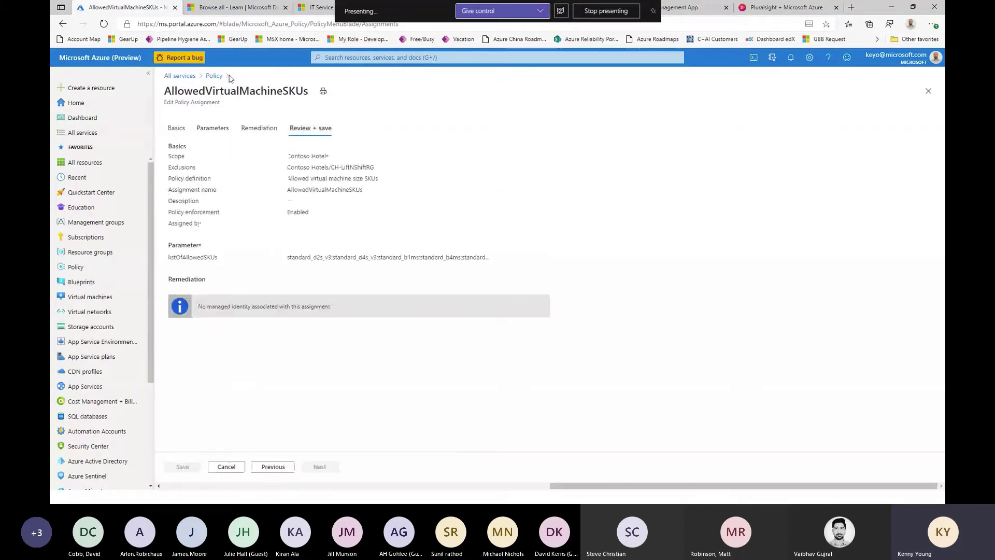
click(214, 76)
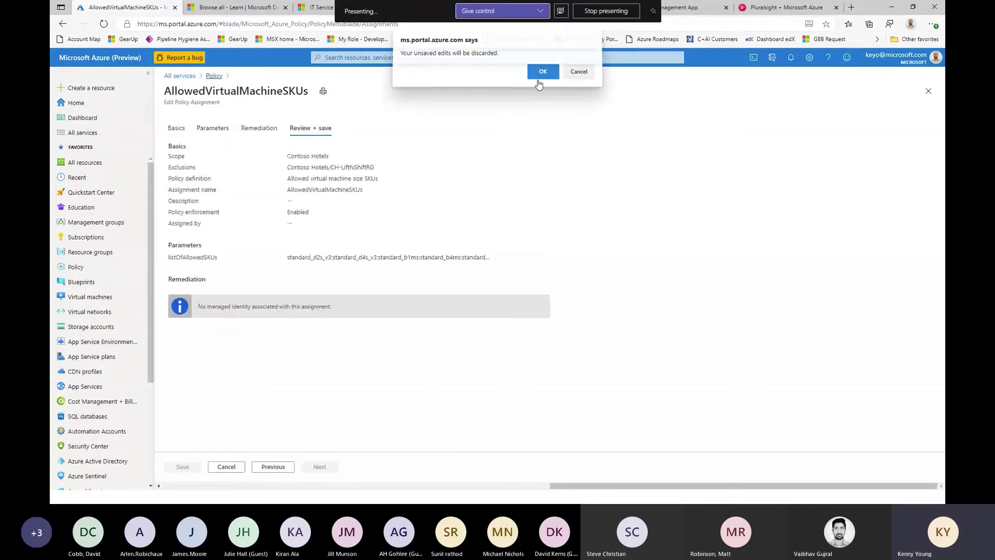
click(539, 76)
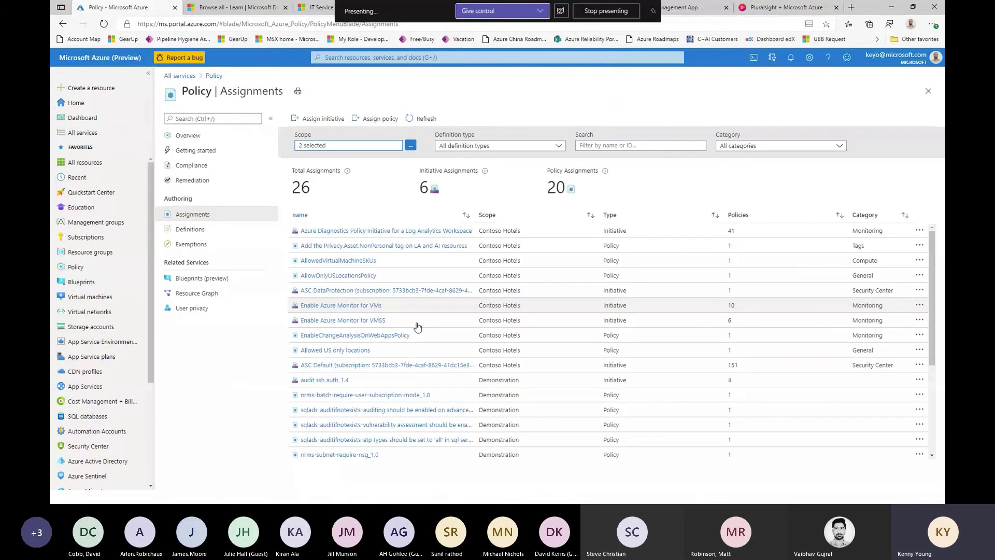
Open the policy definitions, check the Definition type and Type filter options, and glance at the Excel policy matrix.
click(217, 229)
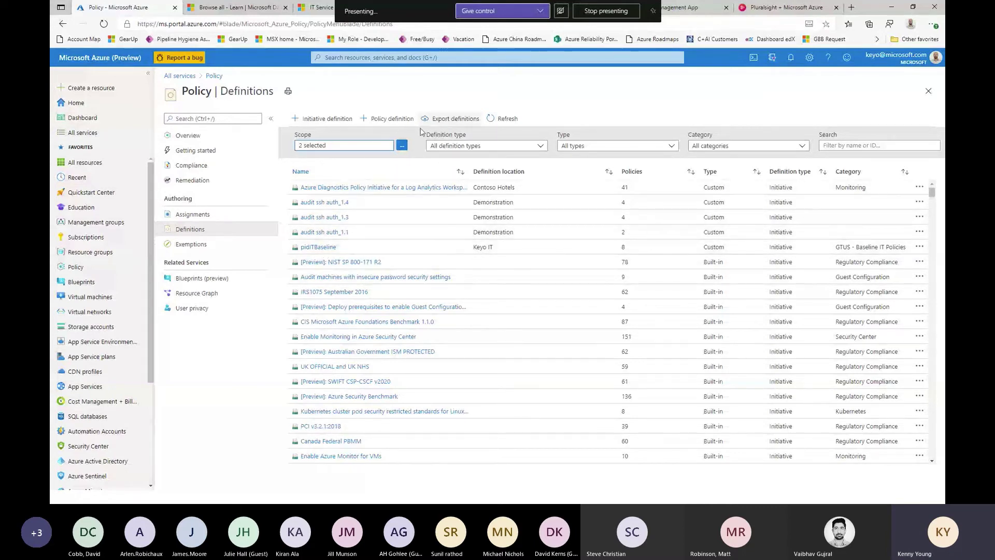
click(506, 145)
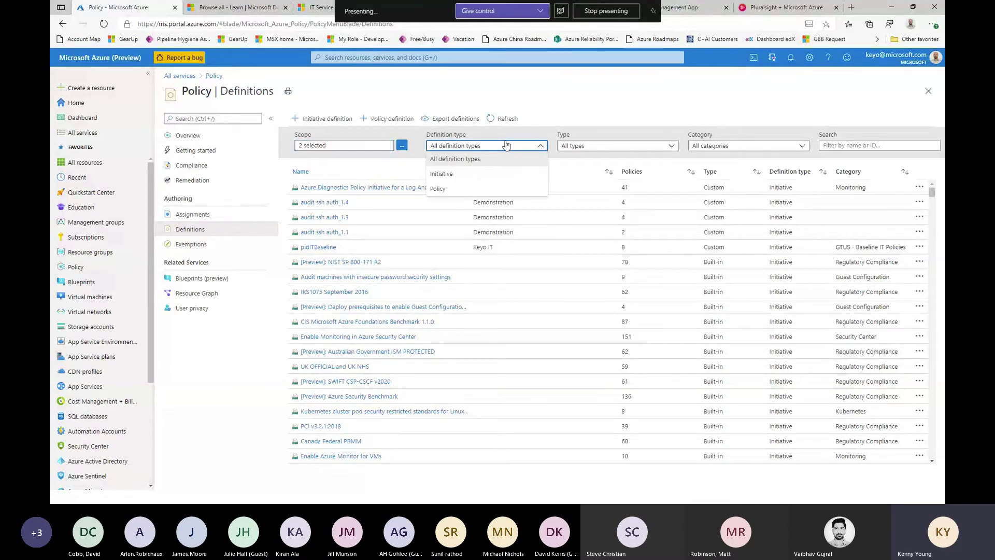
click(507, 144)
click(592, 147)
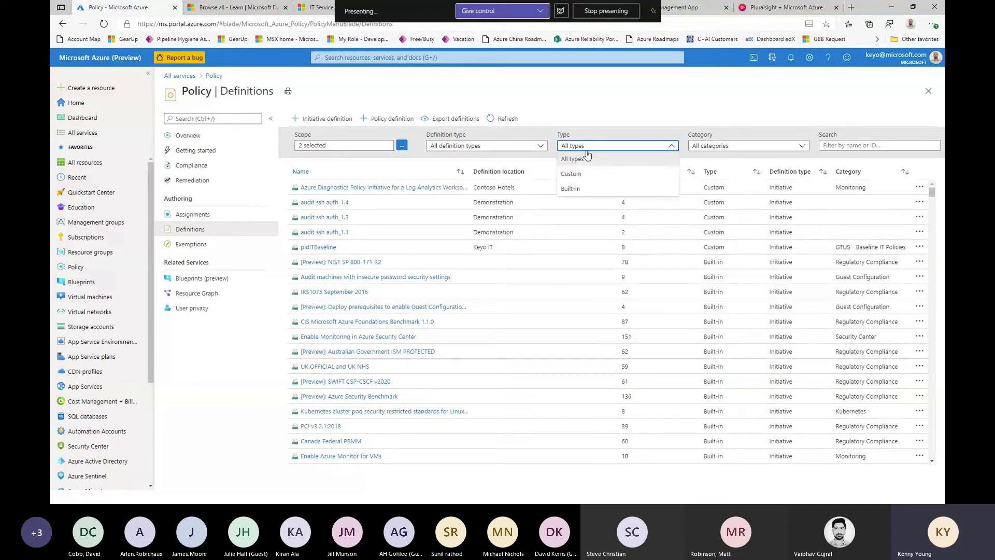
click(593, 148)
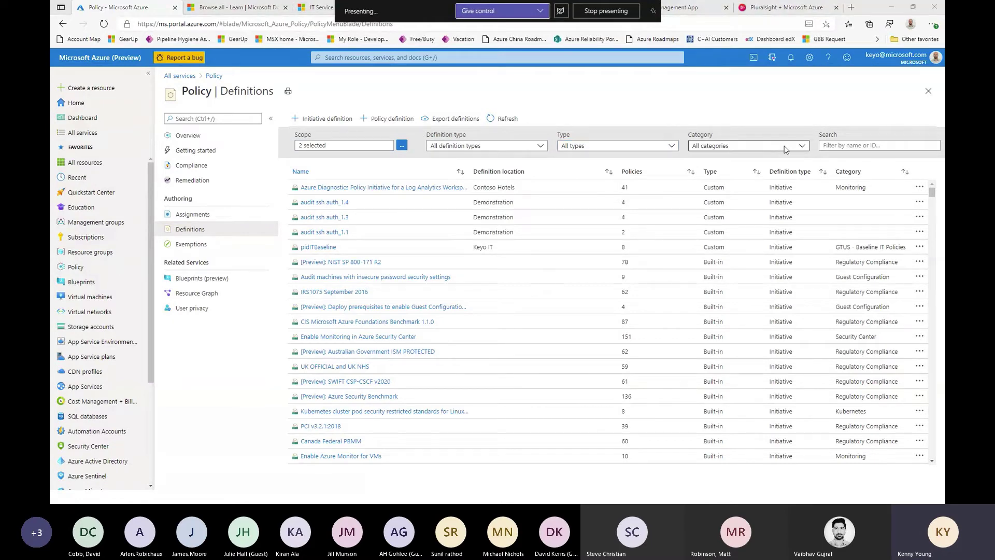
key(alt+Tab)
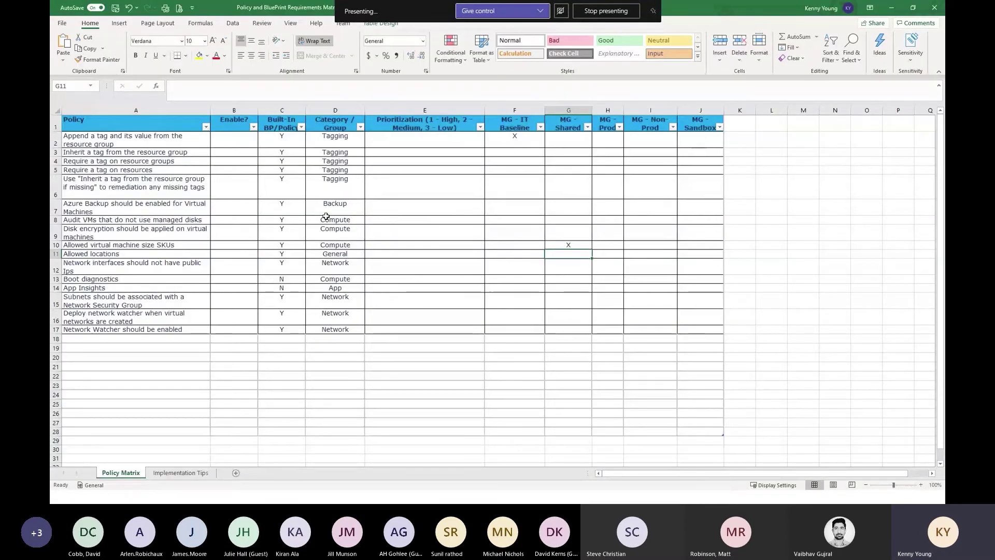
key(alt+Tab)
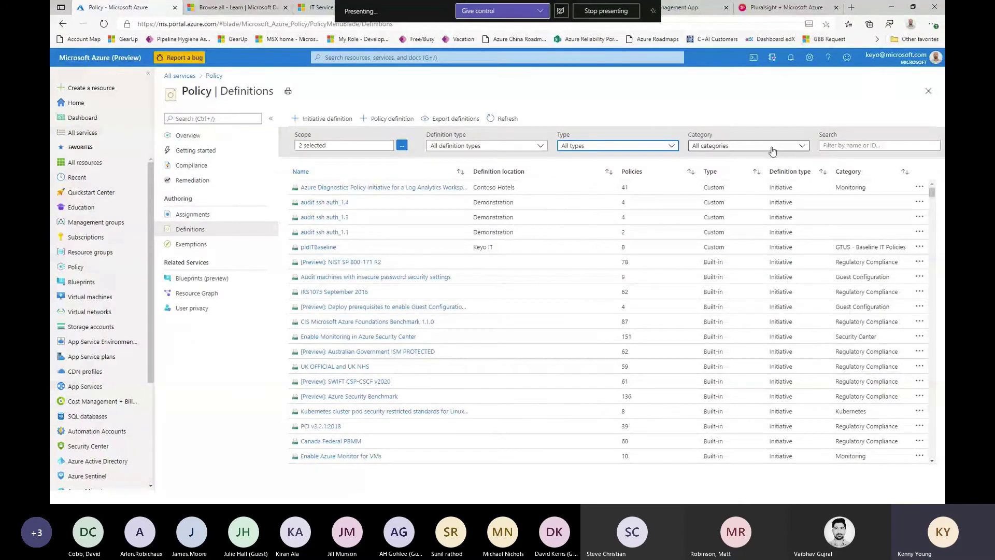
Filter the policy definitions to show only the General category.
click(802, 146)
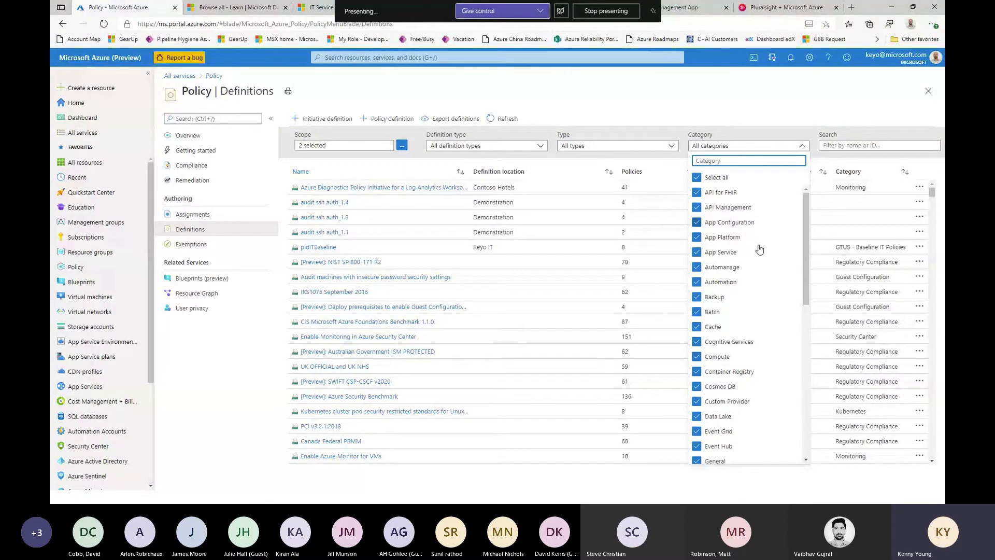
scroll(757, 337, down, 3)
click(696, 177)
click(704, 338)
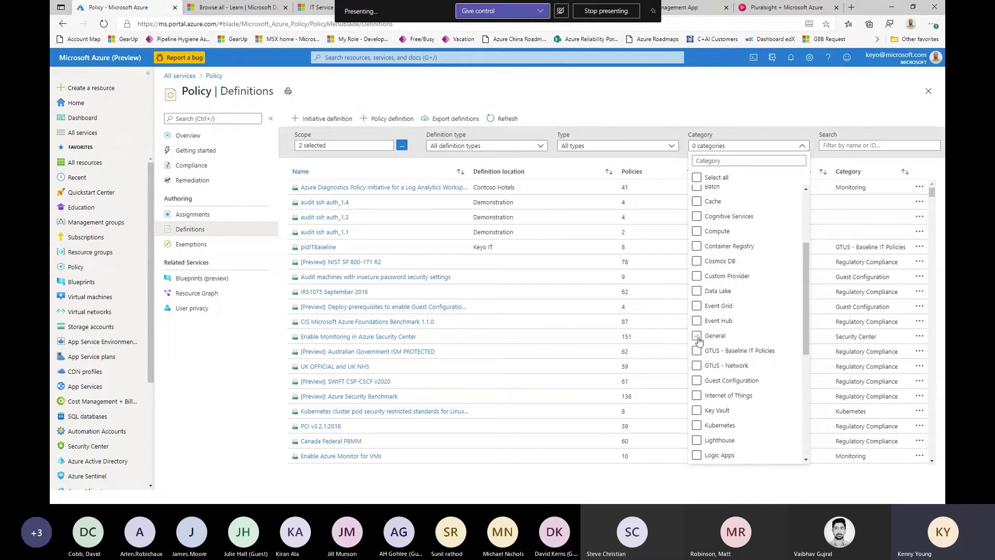
click(527, 348)
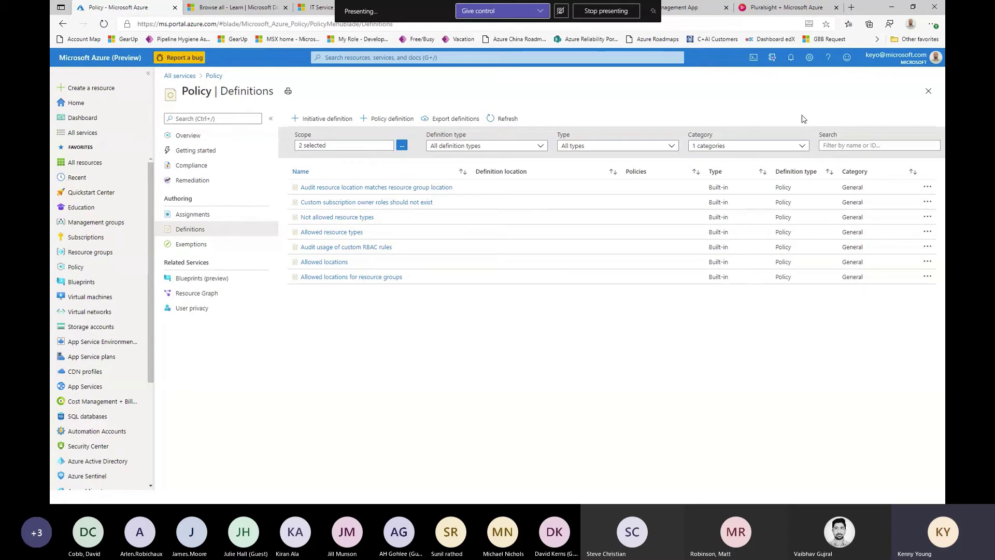
Change the category filter to Cognitive Services only and widen the Name column to show the full definition names.
click(803, 146)
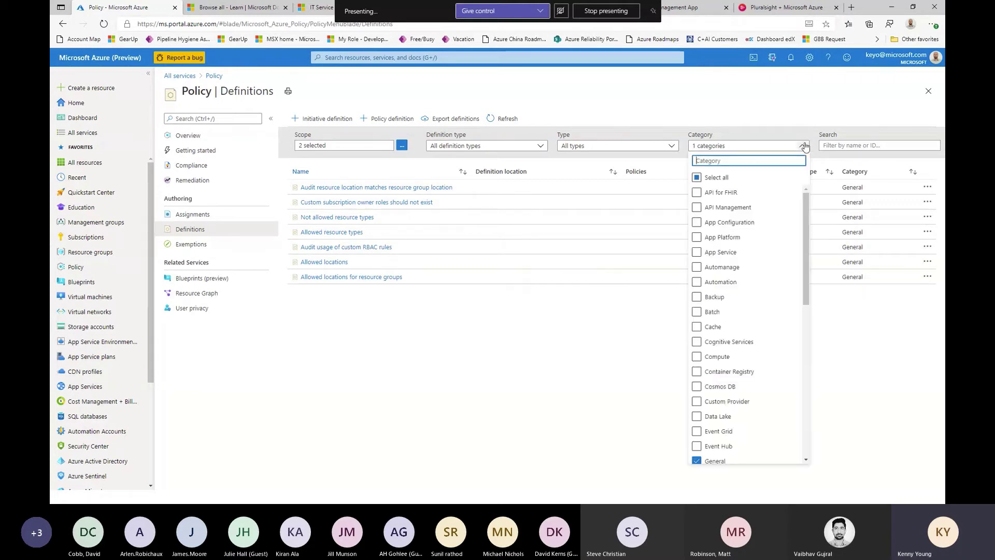
click(696, 177)
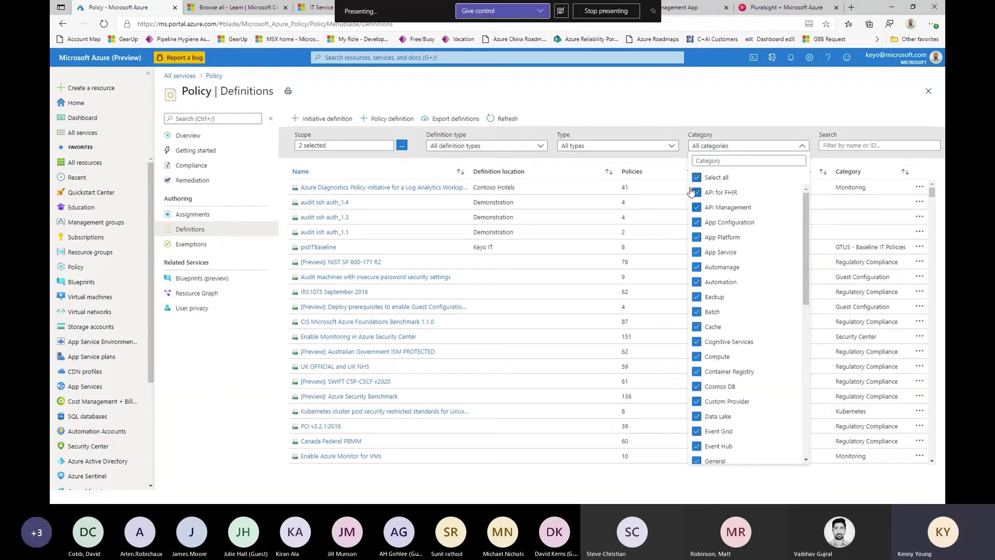
click(696, 179)
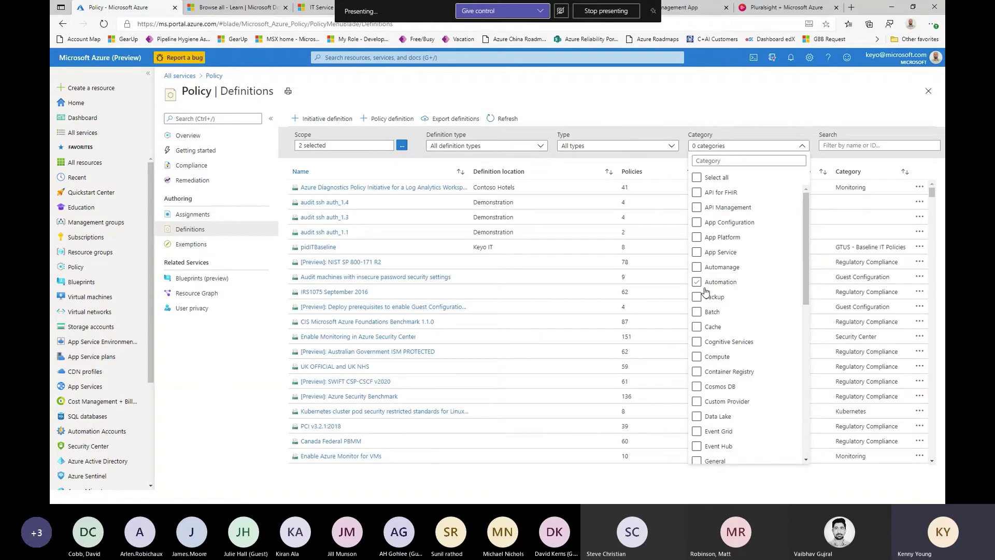
click(697, 344)
click(526, 334)
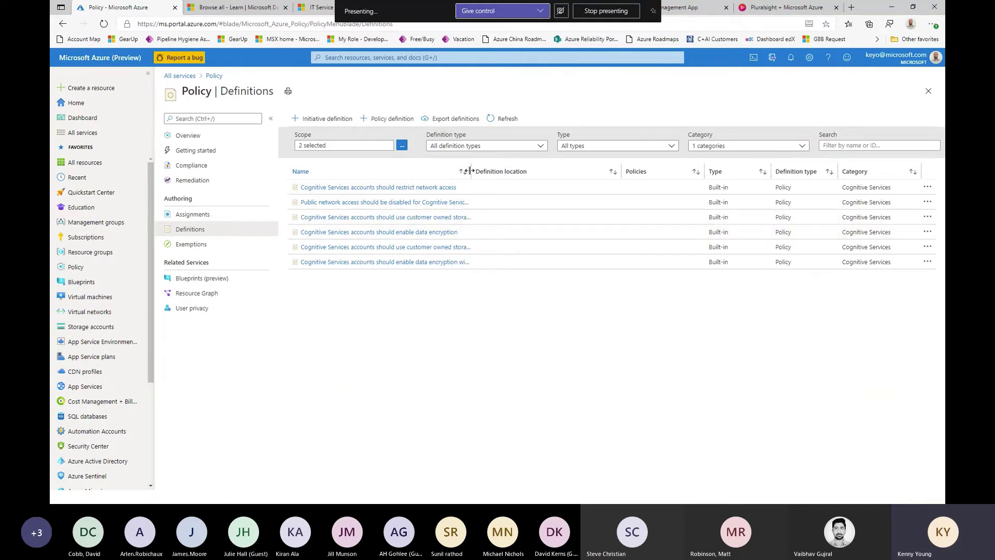
drag(471, 171, 620, 171)
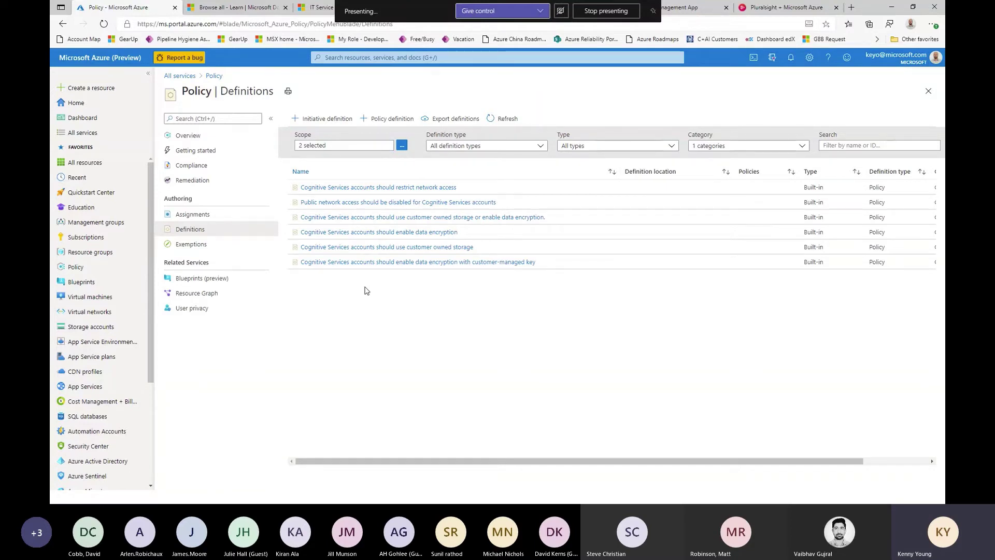
Start a new initiative definition and set its location to the Keyo IT management group.
click(331, 120)
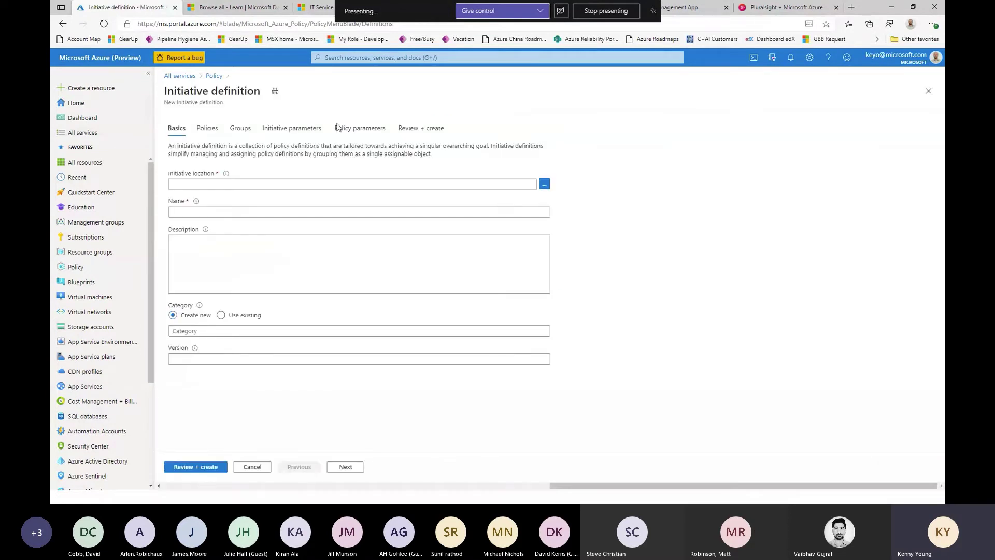
click(545, 184)
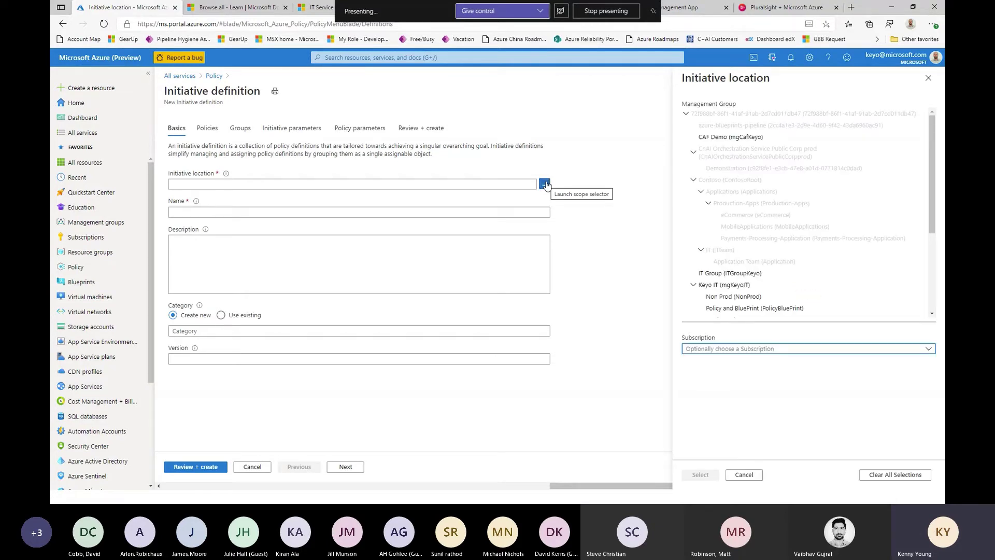
click(721, 285)
scroll(722, 284, down, 1)
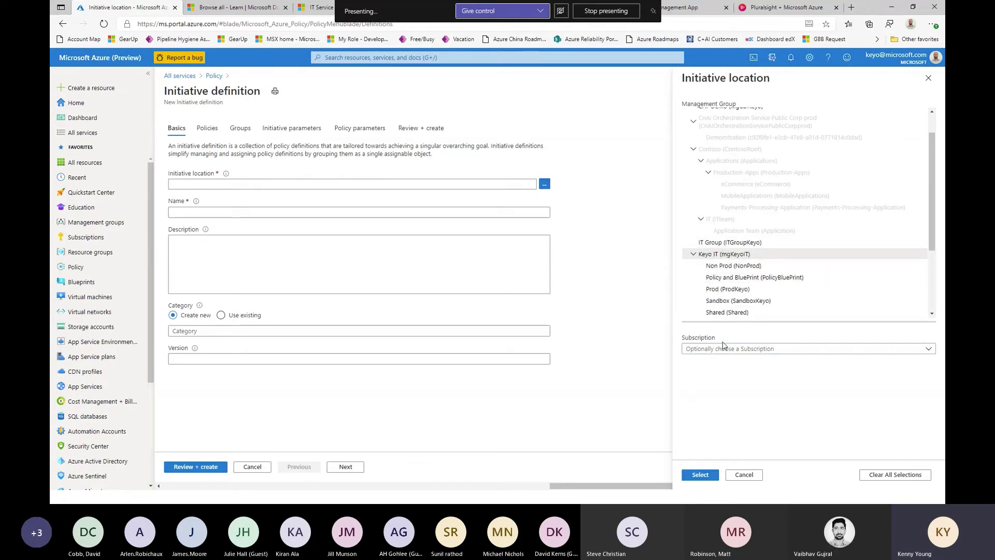
click(701, 474)
Name the initiative sdfsfds, give it the new category Customer - IT Base line and set the version to 1.
click(289, 211)
text(sdfsfds)
click(222, 331)
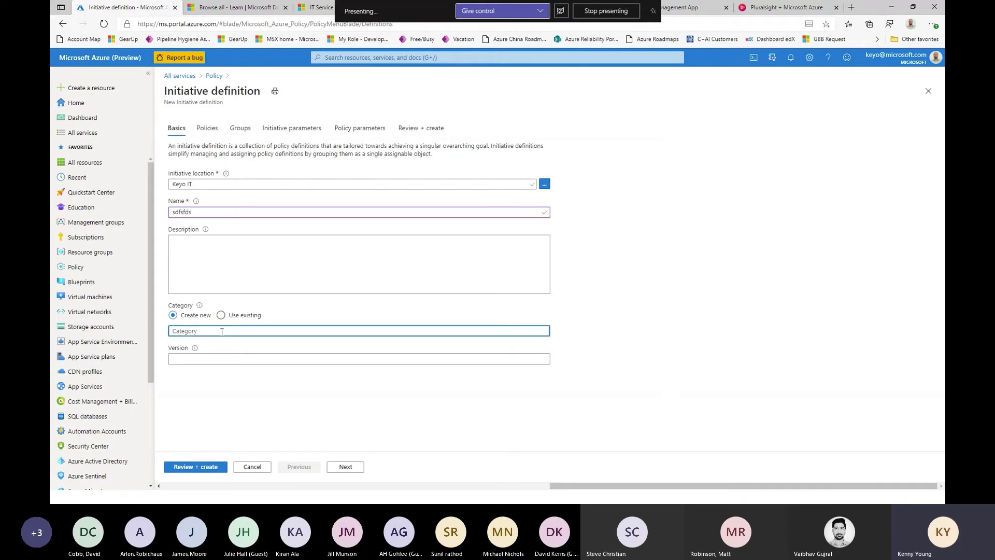
text(C)
text(ustomer - G)
text(eneral)
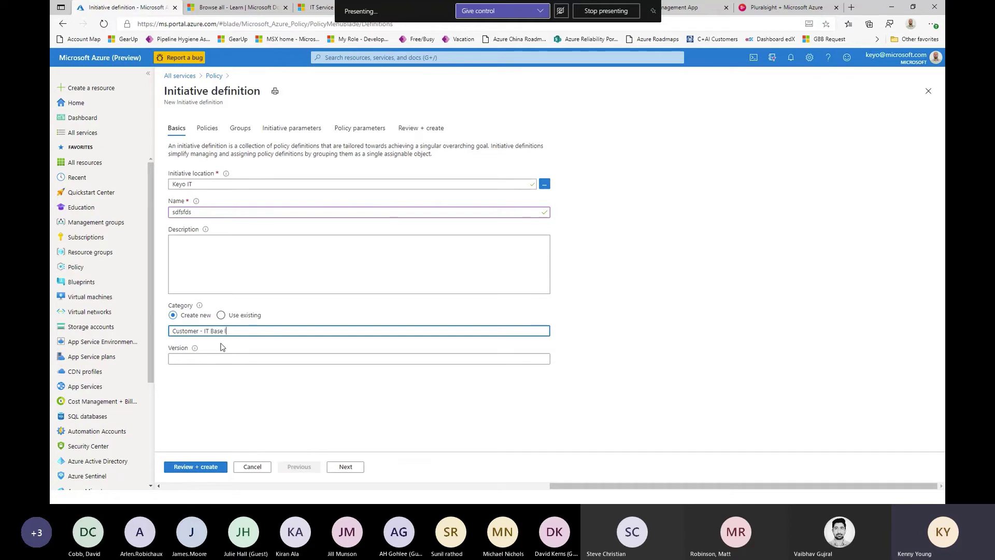
text(line)
click(241, 361)
text(1)
Review the initiative's Policies and Groups sections, including the group filter for its policies.
click(207, 128)
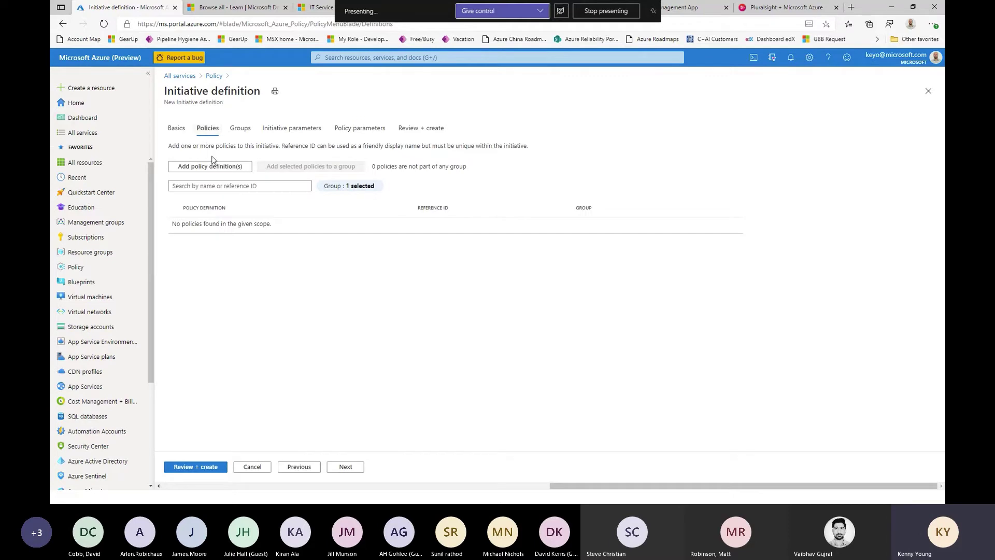
click(241, 129)
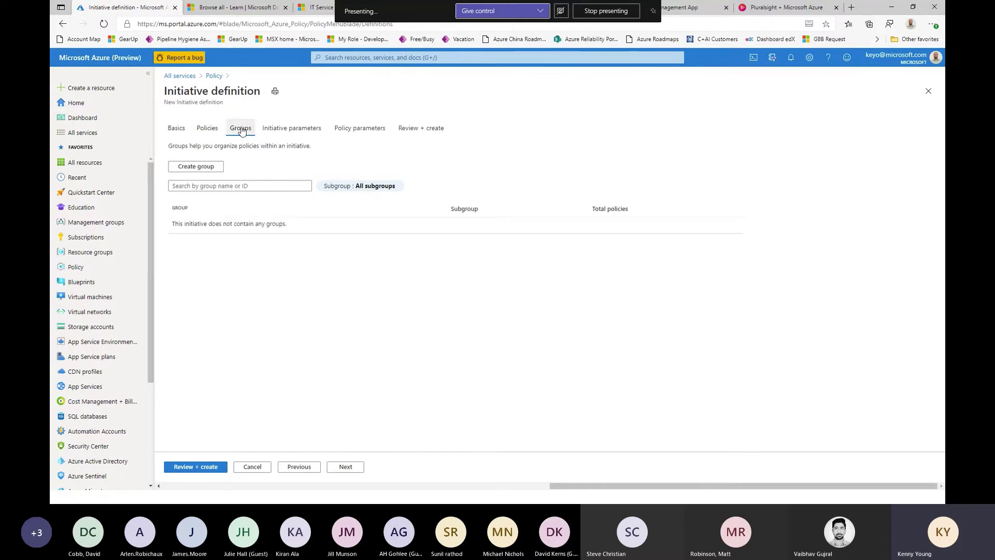
click(203, 128)
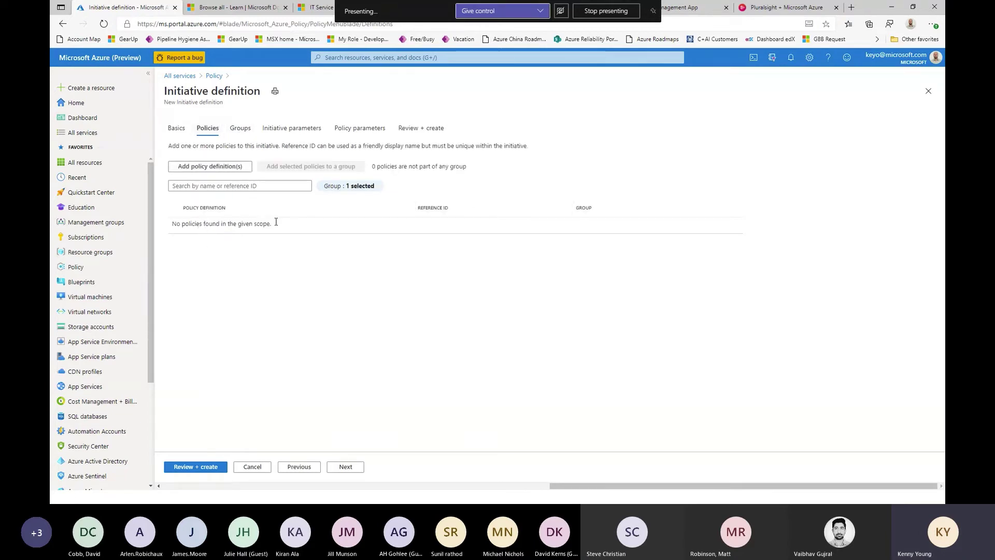
click(357, 191)
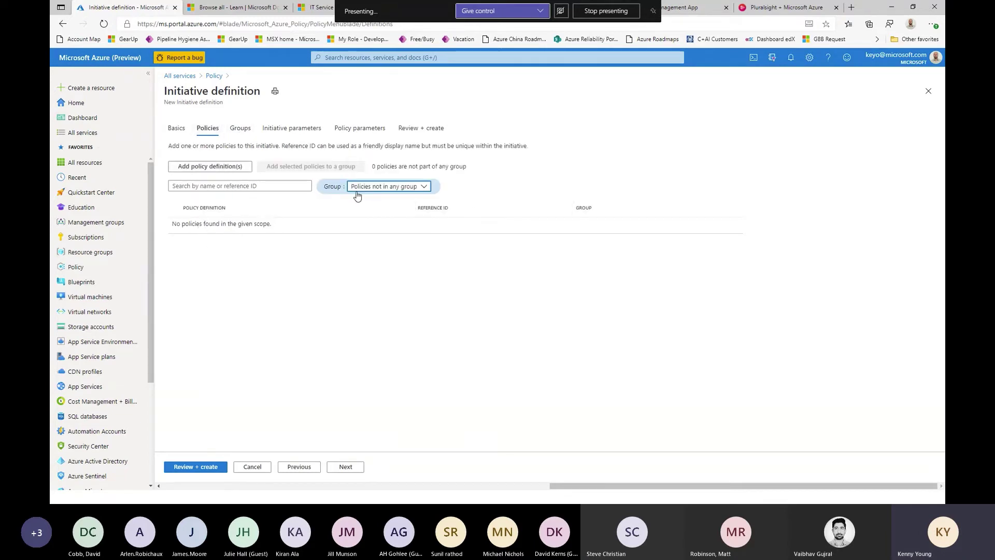
click(309, 215)
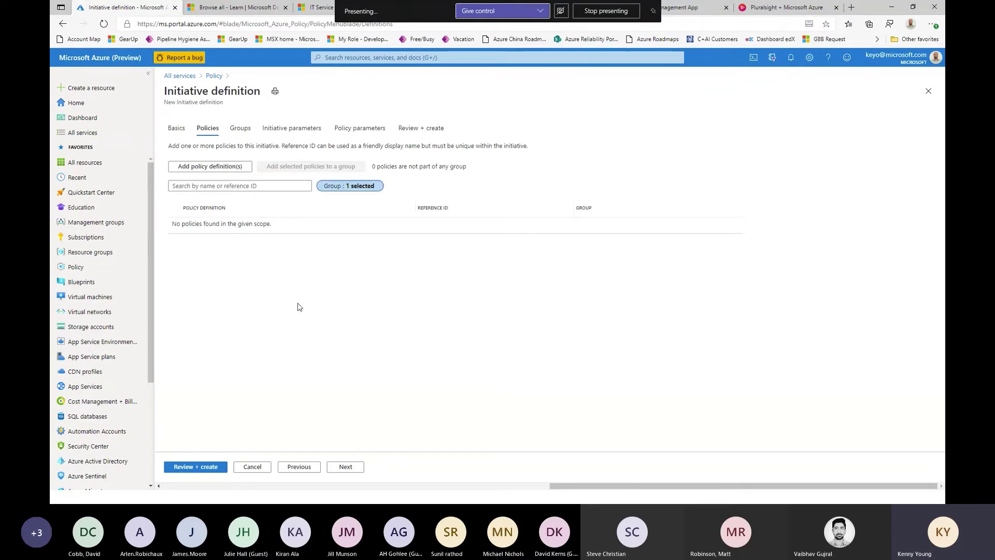
Create two policy groups in the initiative, named General and Network.
click(240, 130)
click(213, 166)
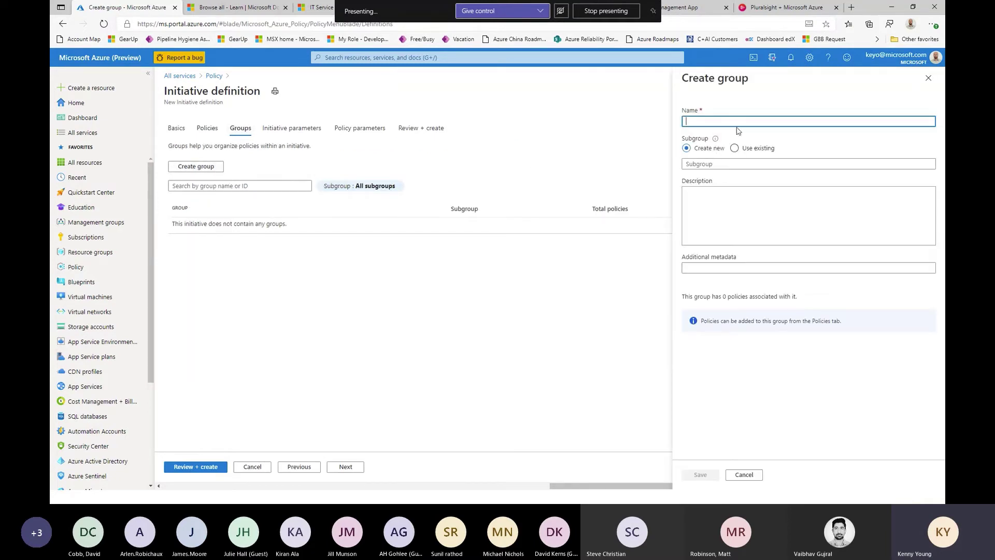
text(General)
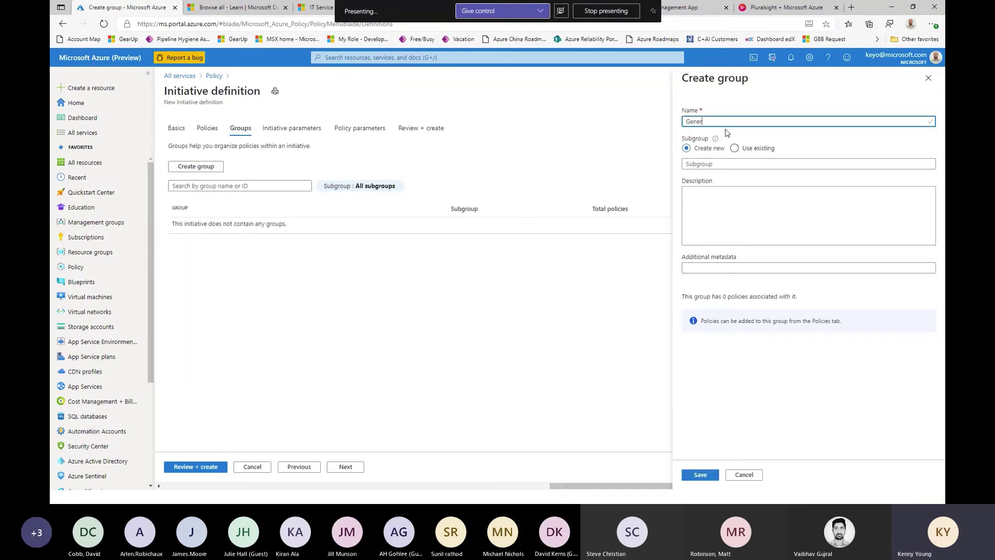
click(706, 477)
click(217, 167)
text(Network)
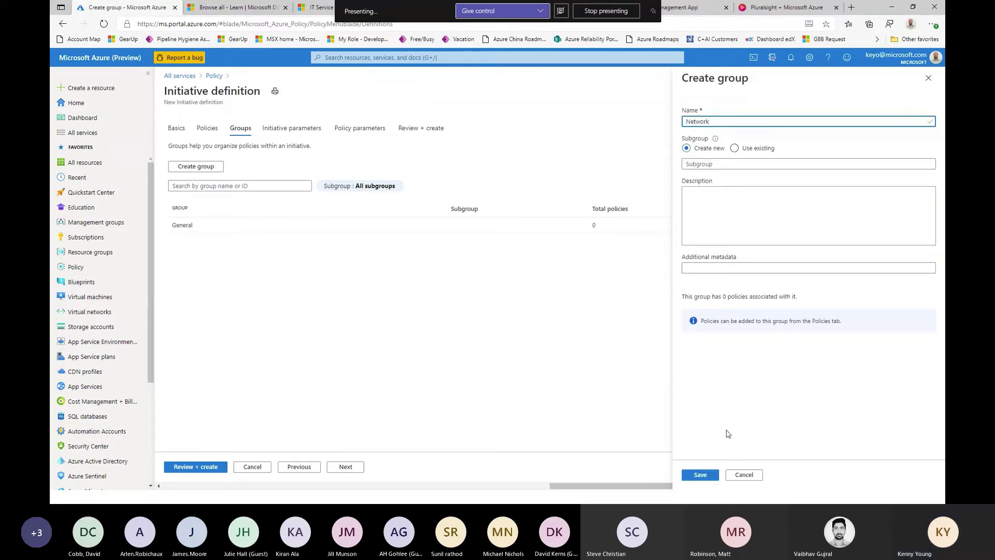
click(701, 474)
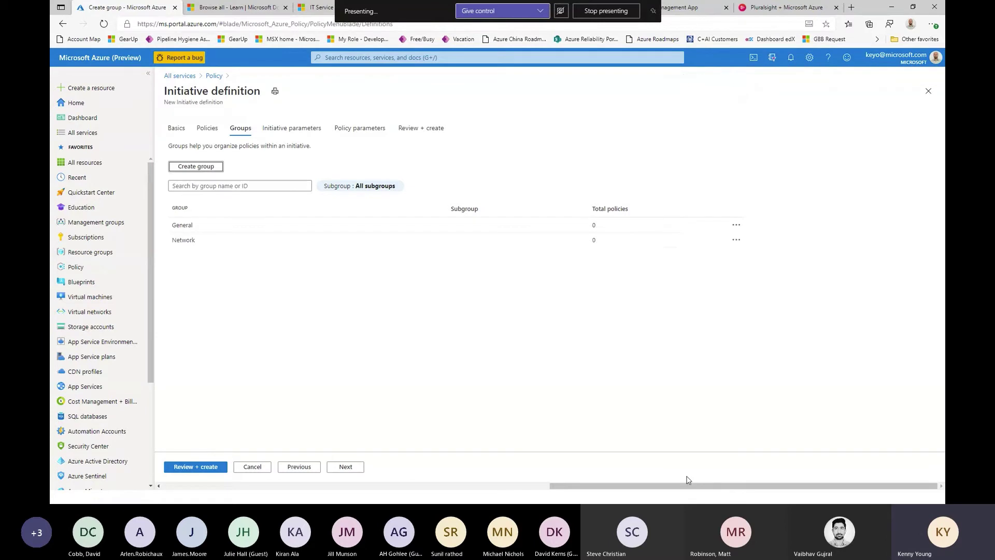
Start adding policy definitions, switch to the Policy Matrix sheet in Excel and copy the policy name "Inherit a tag from the resource group".
click(209, 129)
click(207, 165)
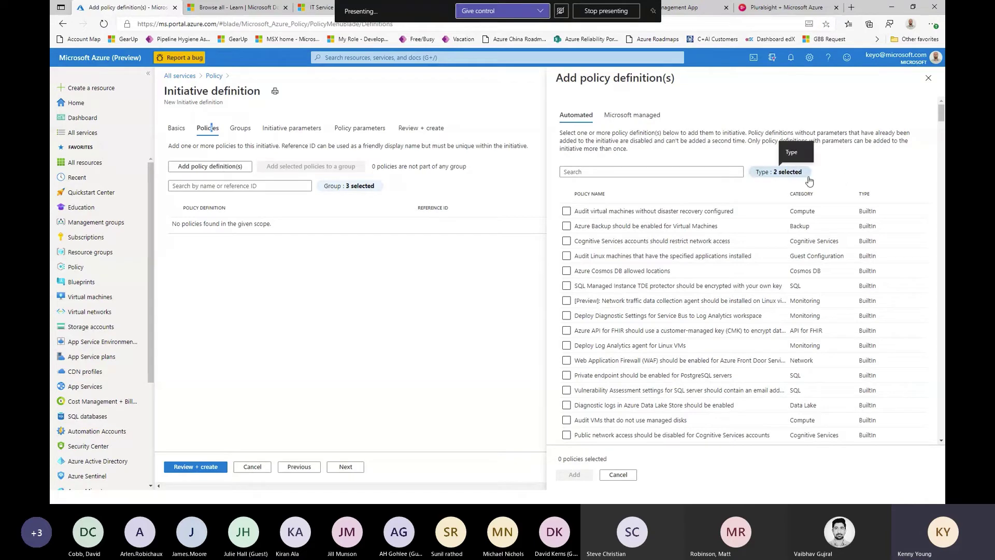
key(alt+Tab)
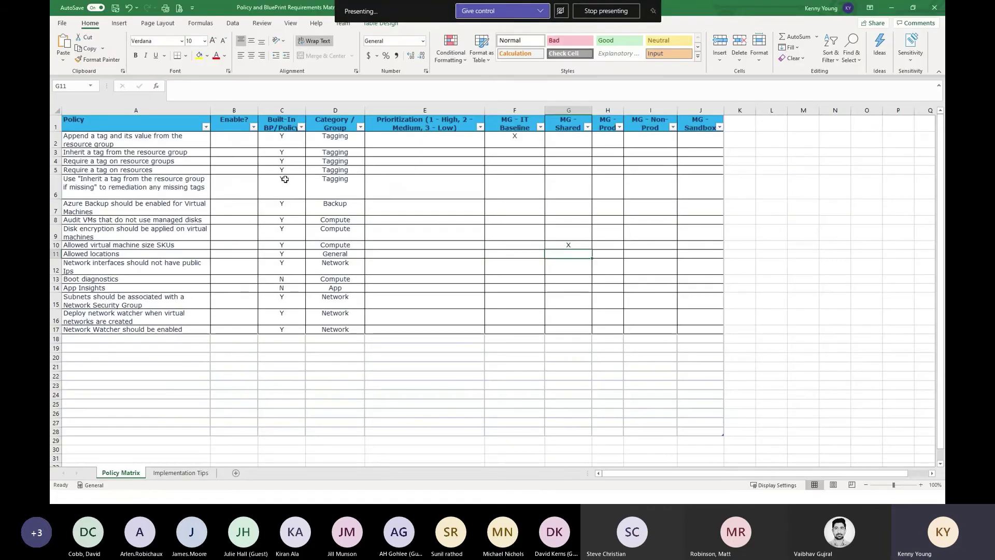
click(108, 153)
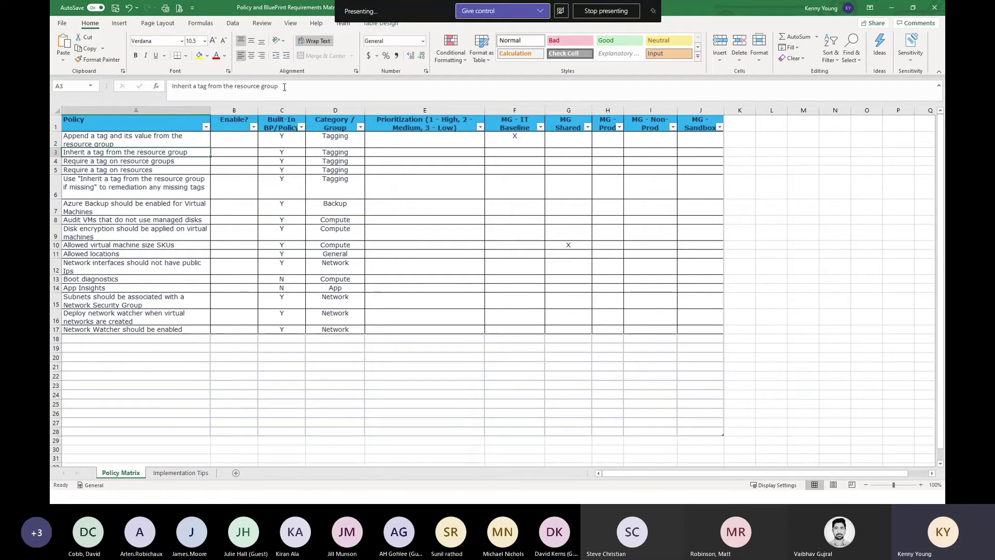
drag(282, 86, 171, 87)
key(ctrl+c)
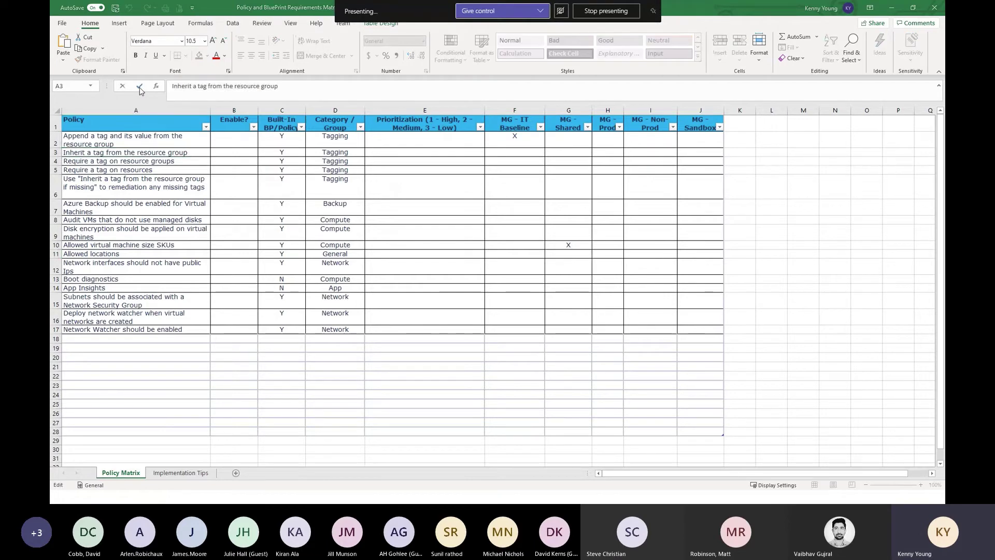
Back in the Azure portal, search for the copied policy name and add "Inherit a tag from the resource group" to the initiative.
key(alt+Tab)
click(600, 172)
key(ctrl+v)
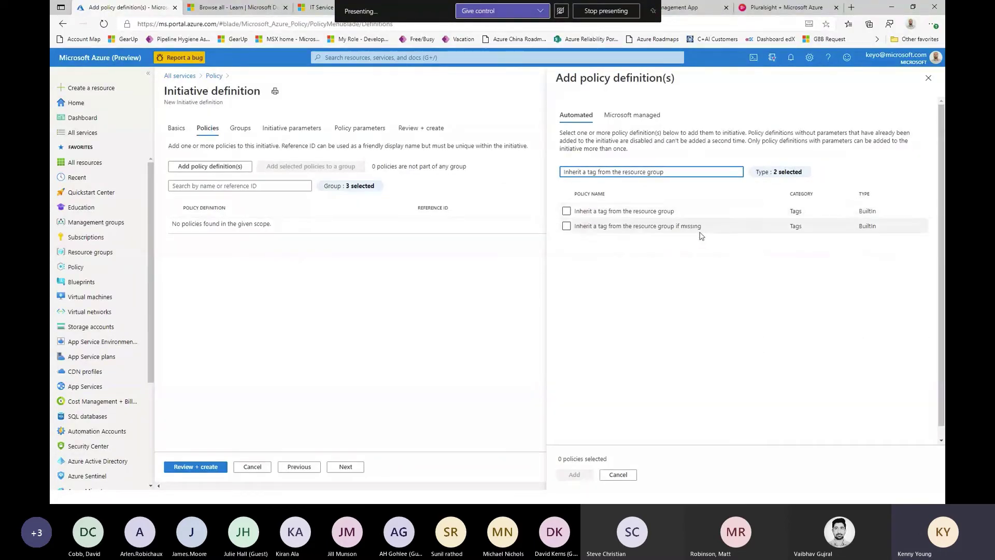
click(567, 211)
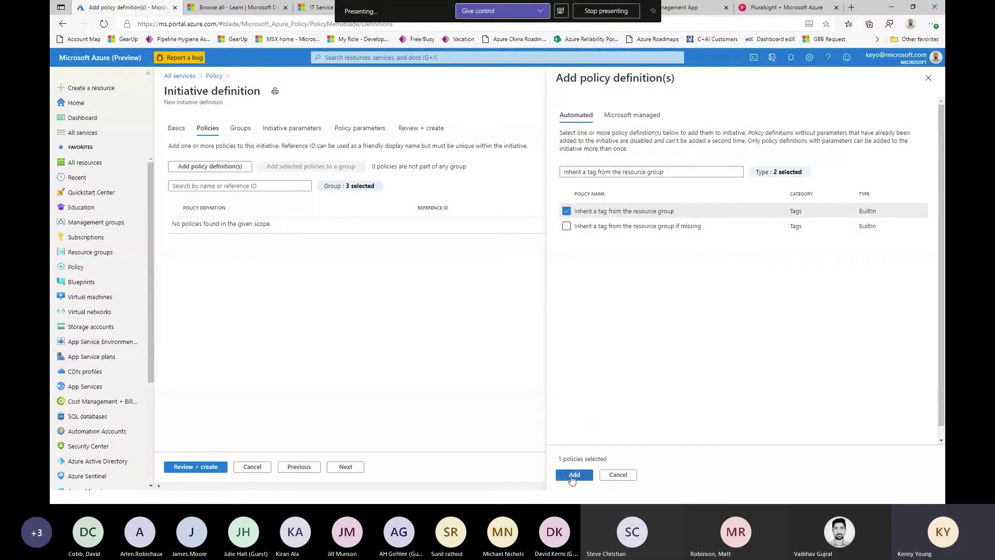
click(574, 474)
Search the policy definitions for "loc" and add the built-in Allowed locations policy to the initiative.
click(233, 171)
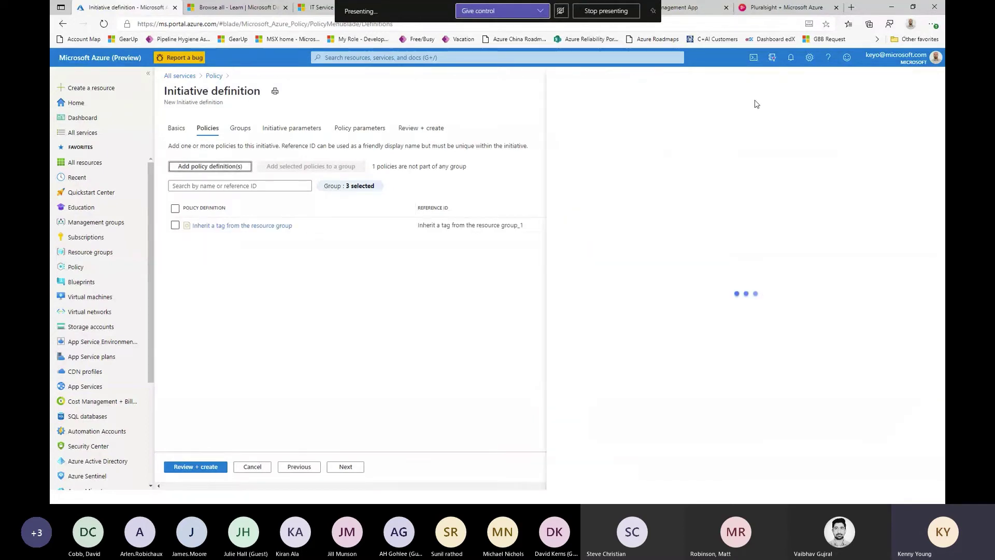
click(611, 171)
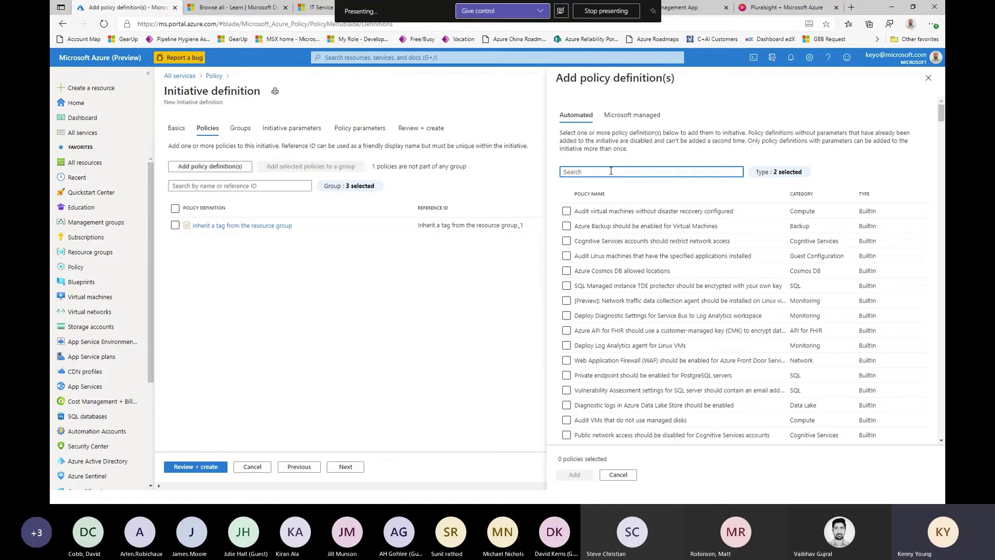
text(loc)
click(567, 286)
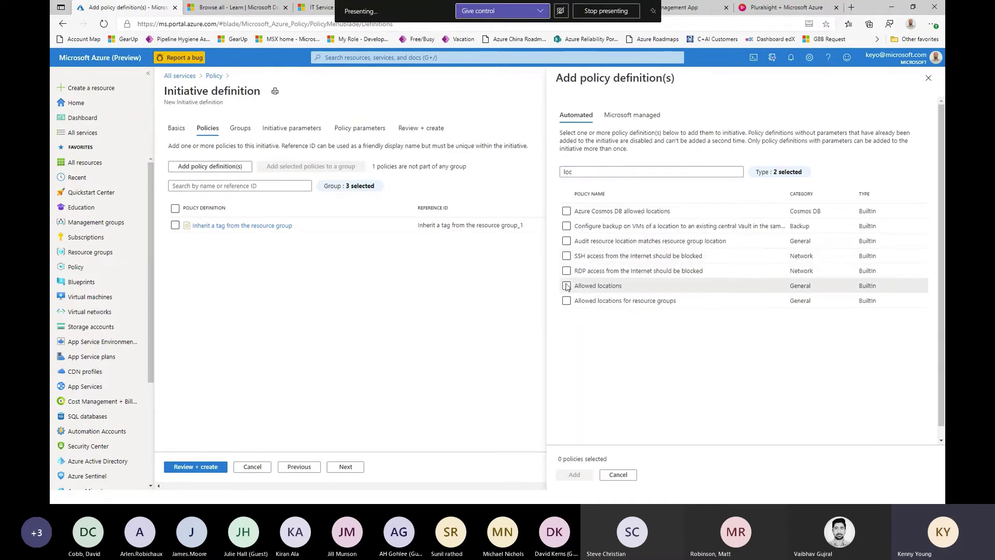
click(571, 476)
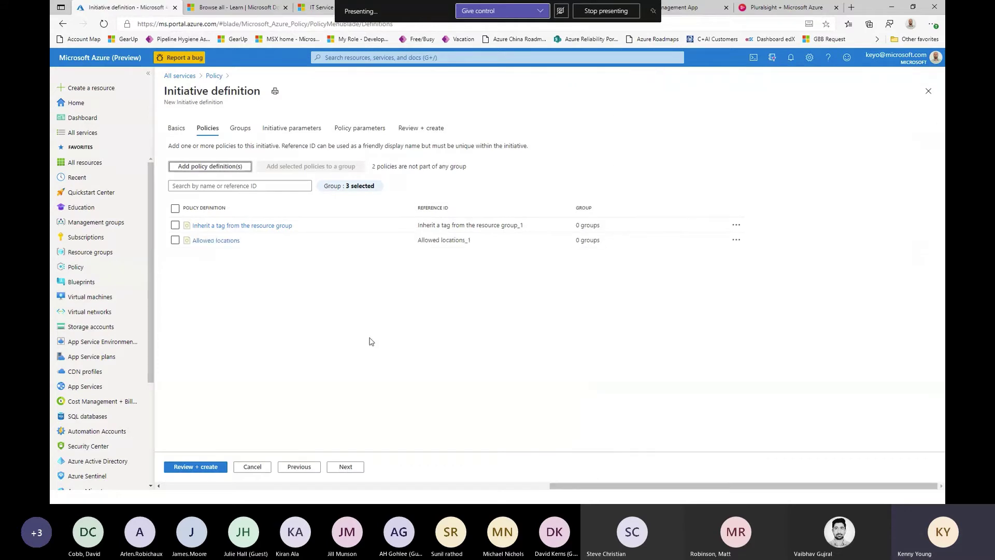
Search the policy definitions for "public ip" and add the built-in "Network interfaces should not have public IPs" policy to the initiative.
click(210, 166)
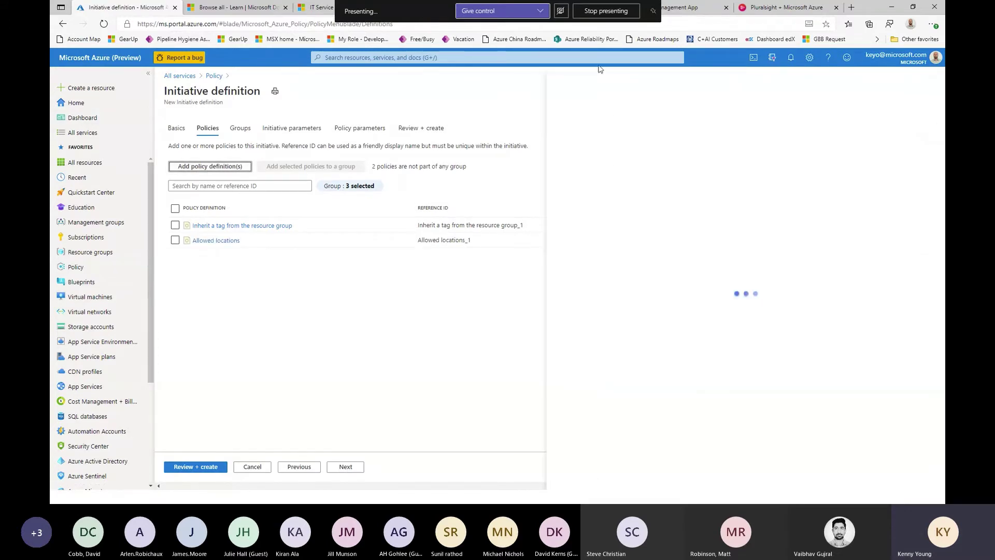
click(607, 173)
click(606, 173)
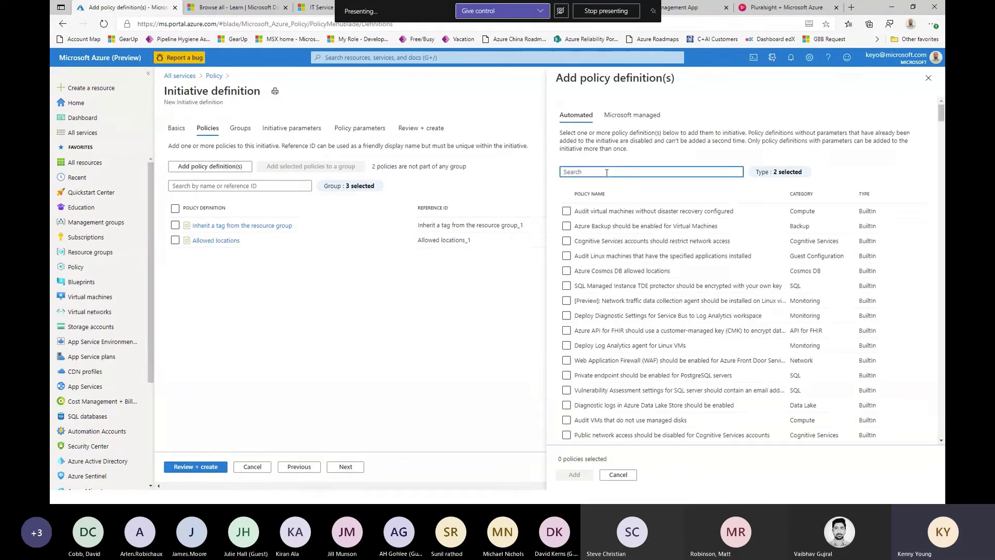
text(network)
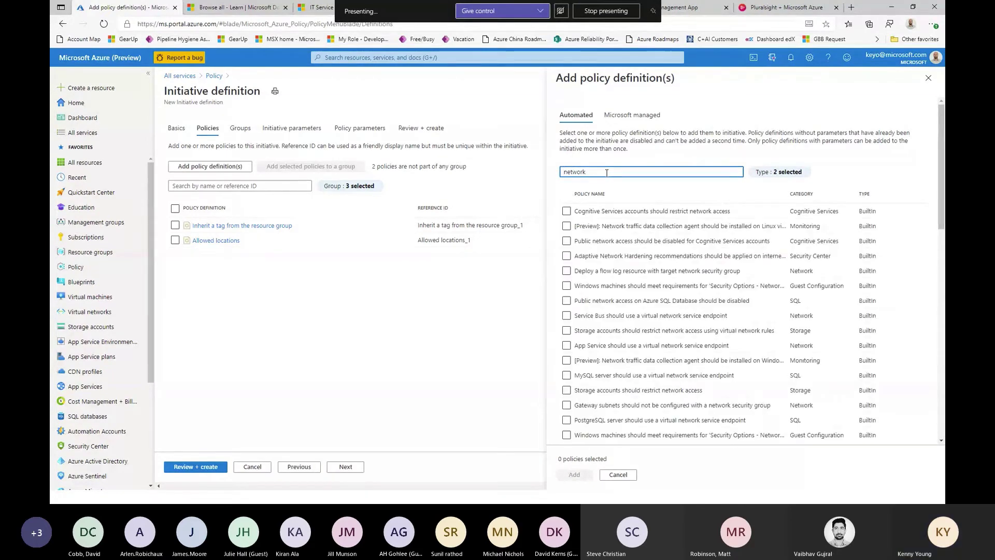
key(ctrl+a)
text(public ip)
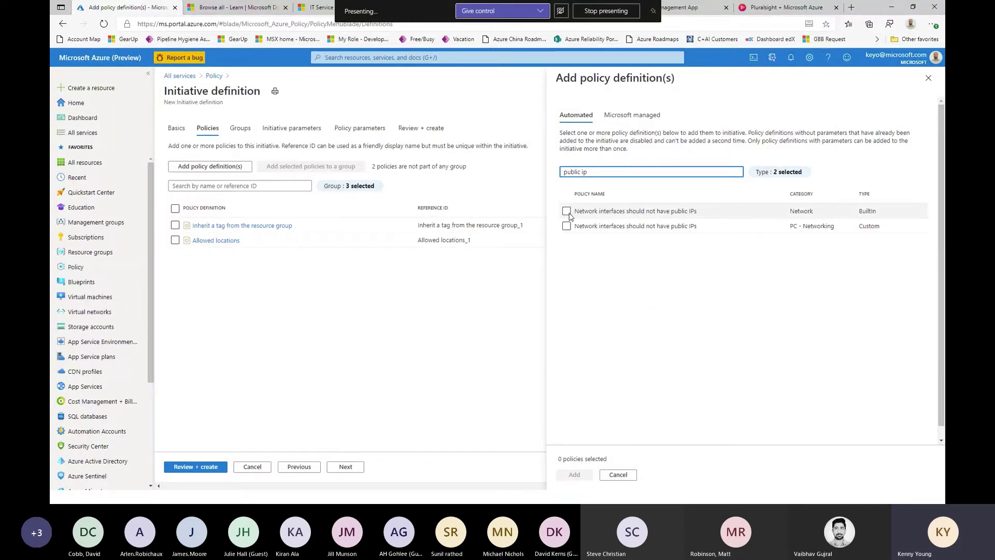
click(566, 211)
click(575, 474)
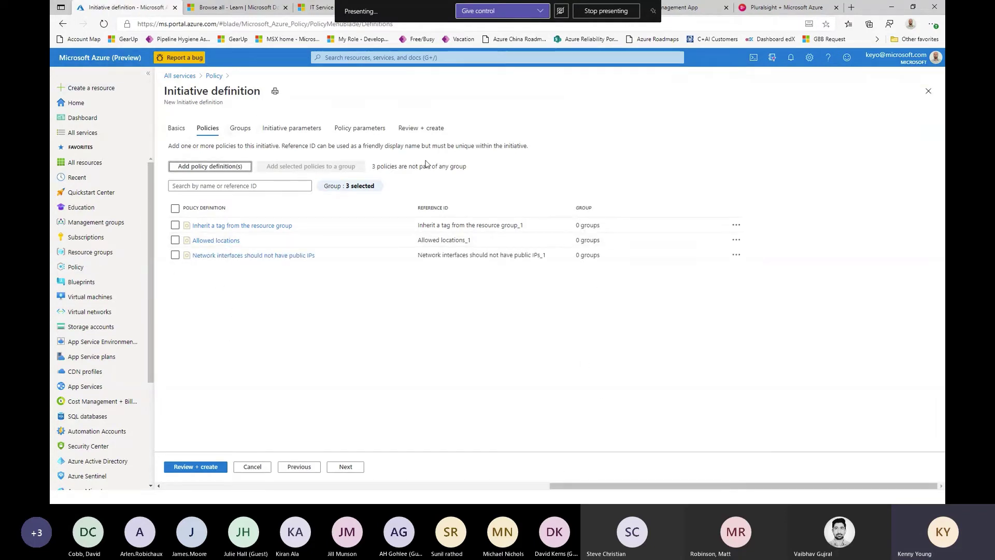
Assign the "Inherit a tag from the resource group" policy to the General group.
click(736, 225)
click(759, 263)
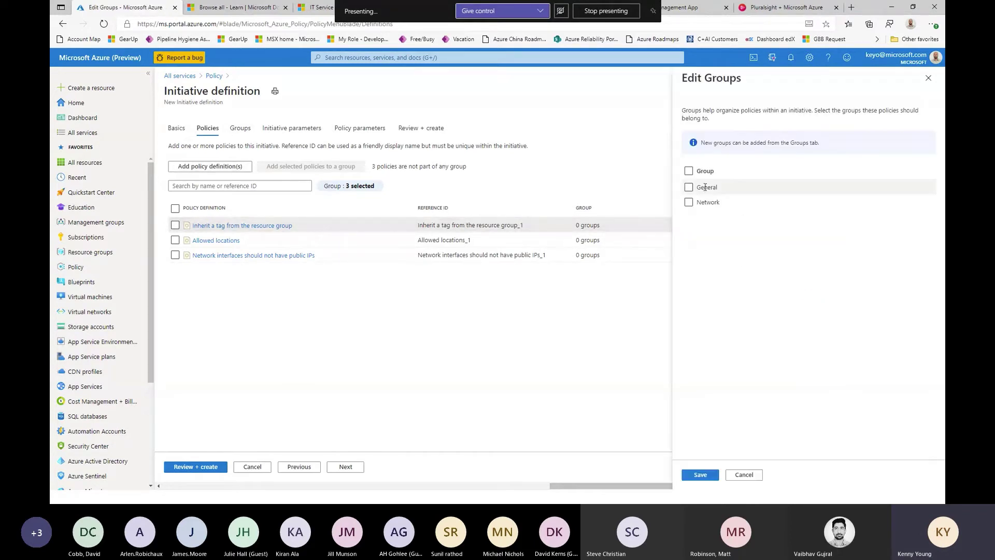
click(689, 188)
click(700, 475)
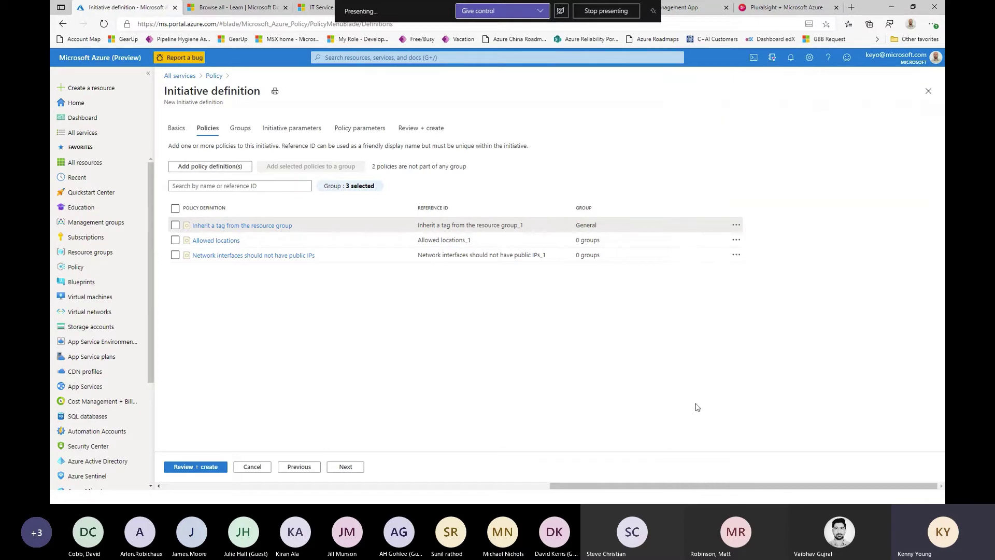
Check which options the group filter offers for the initiative's policies.
click(350, 188)
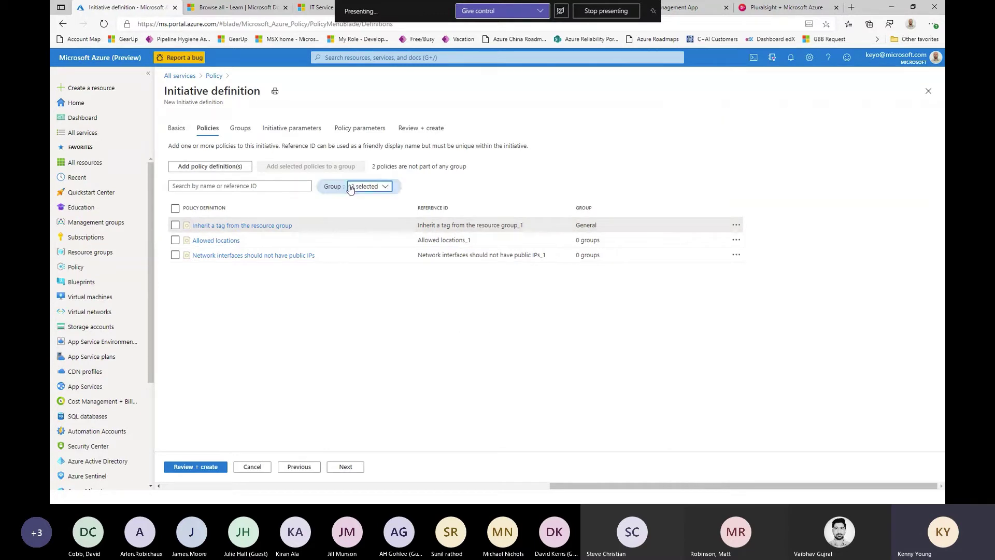
click(384, 187)
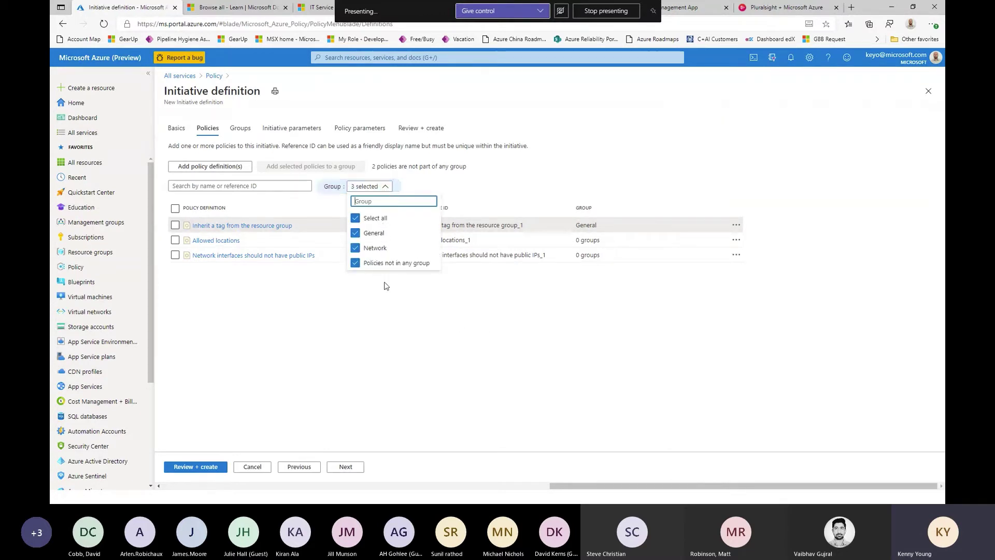
click(387, 327)
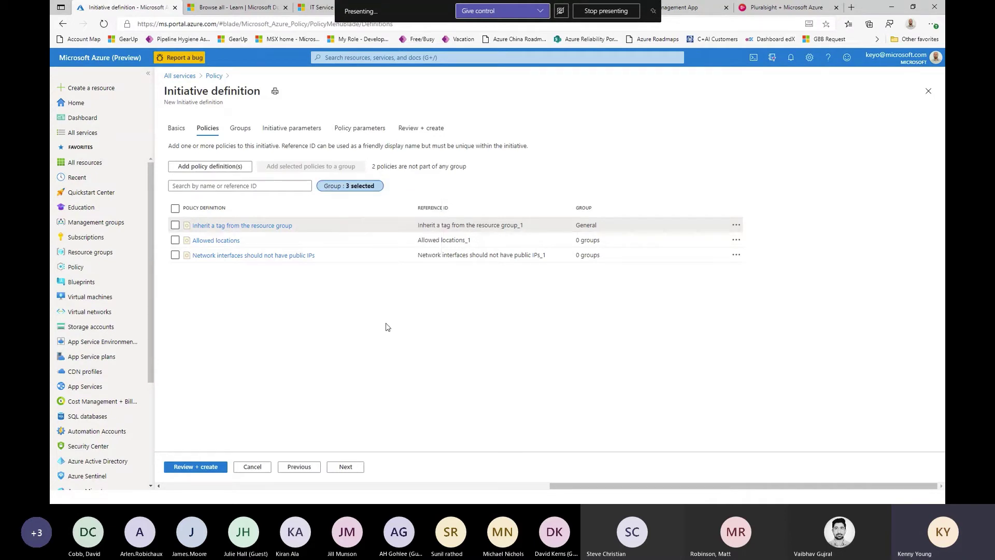
Look over the initiative parameters, and set the Tag Name policy parameter to CostCenter.
click(285, 133)
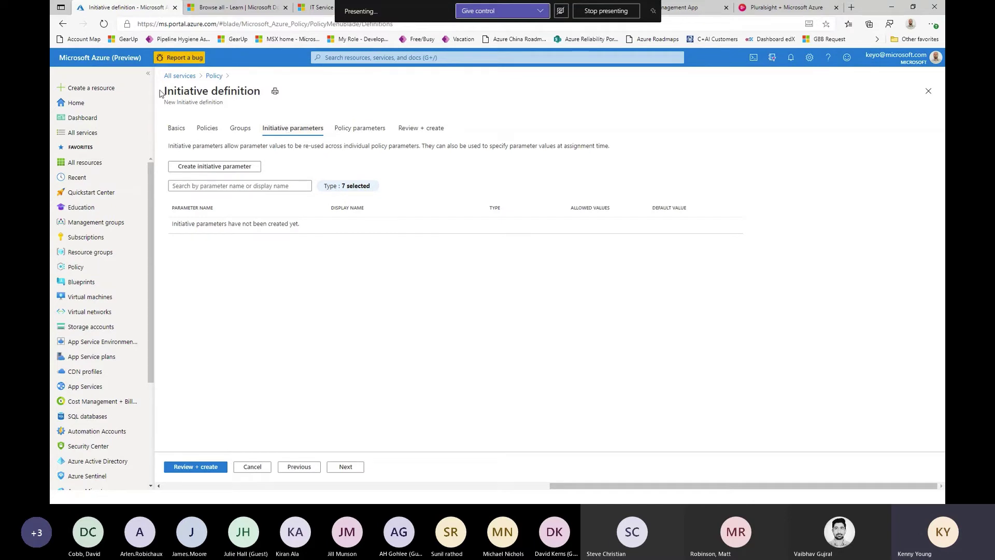
click(351, 131)
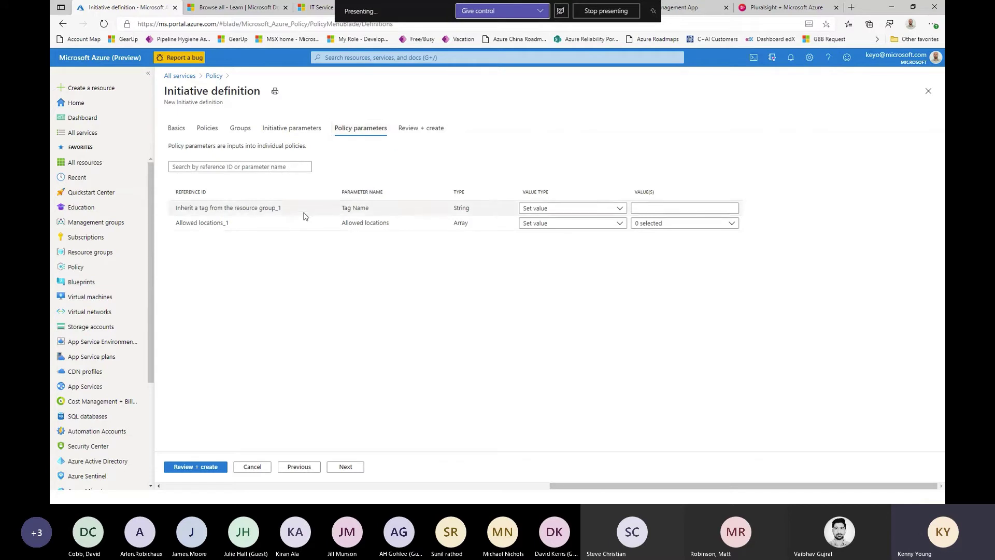
click(662, 212)
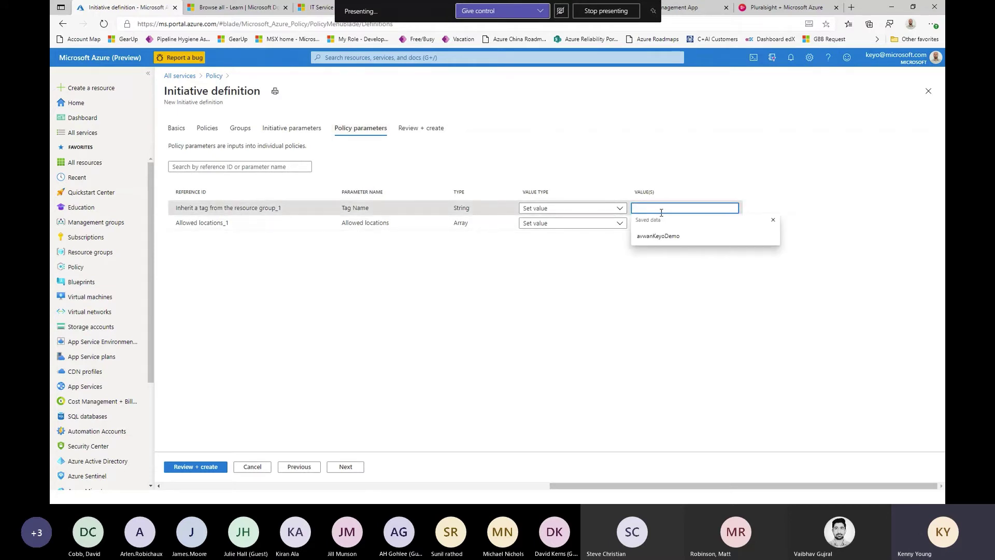
text(CostCenter)
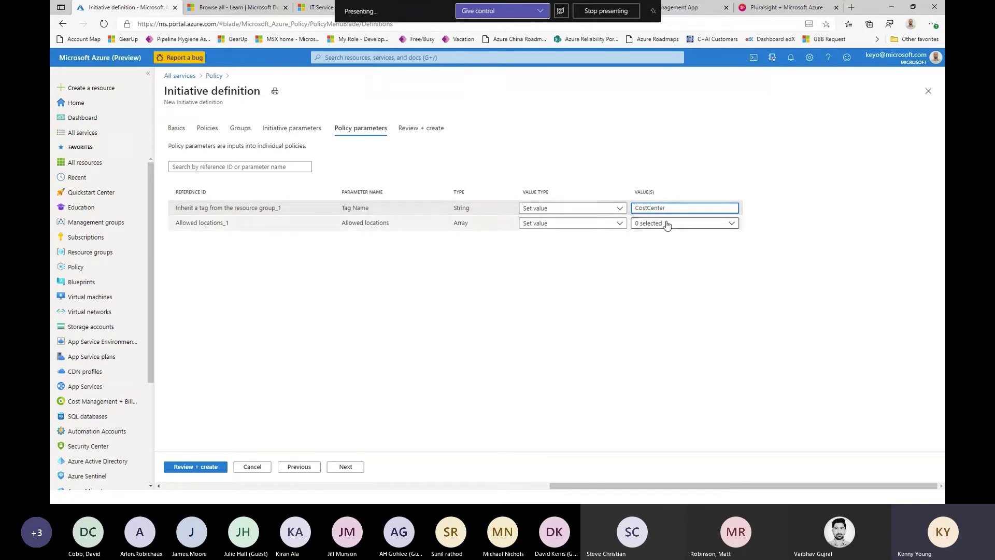
Set the Allowed locations policy parameter to East US and East US 2.
click(731, 223)
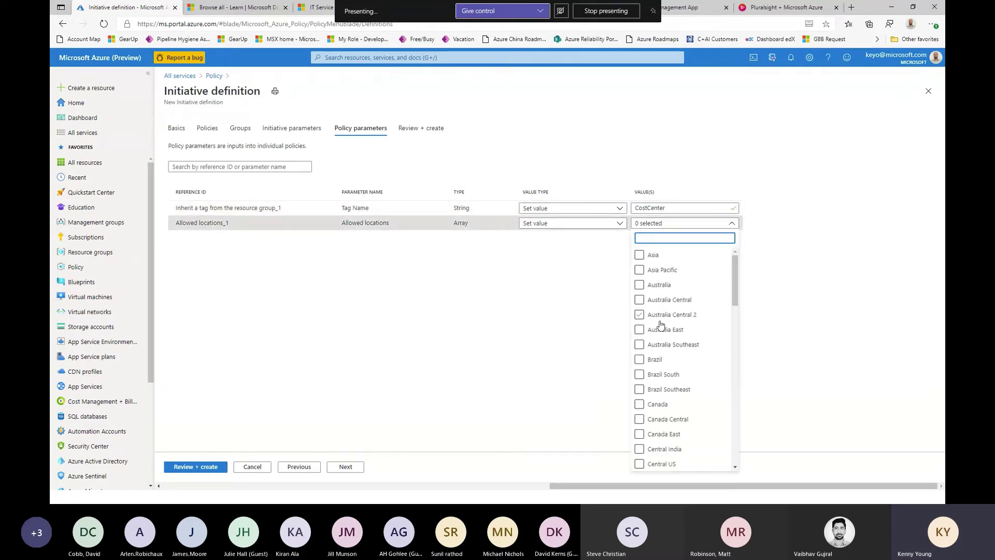
scroll(648, 391, down, 3)
click(640, 389)
click(639, 420)
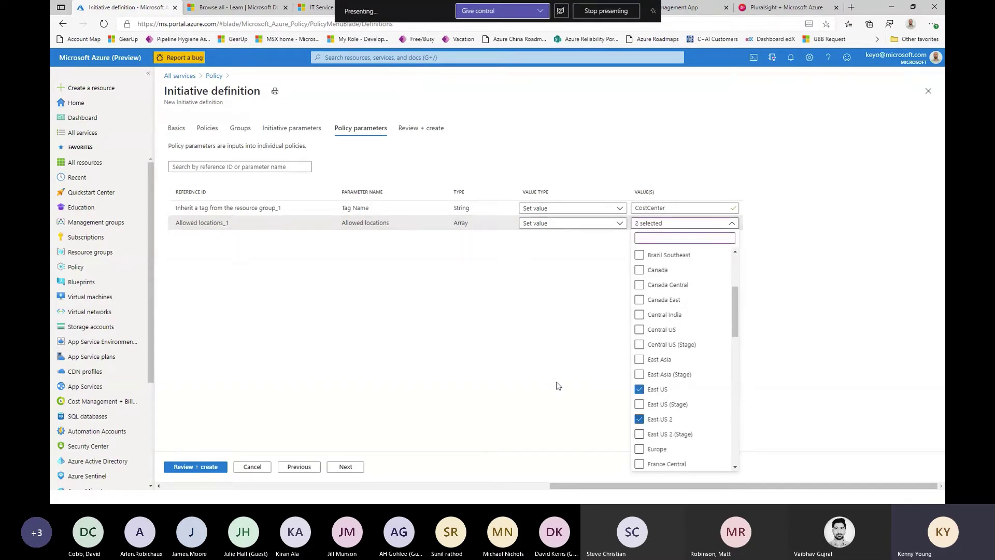
click(524, 387)
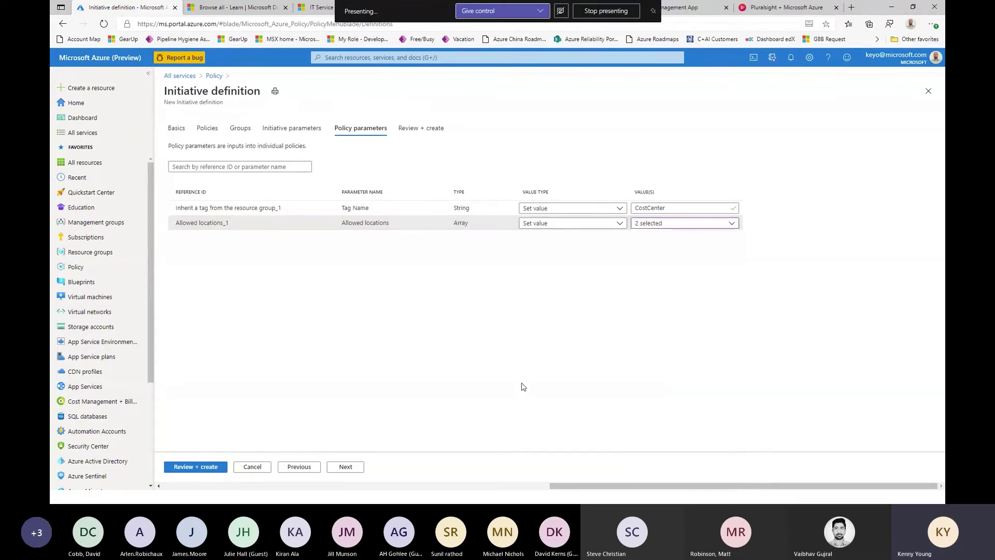
Review the initiative's creation summary, then recheck its basics, policies and policy parameters.
click(345, 467)
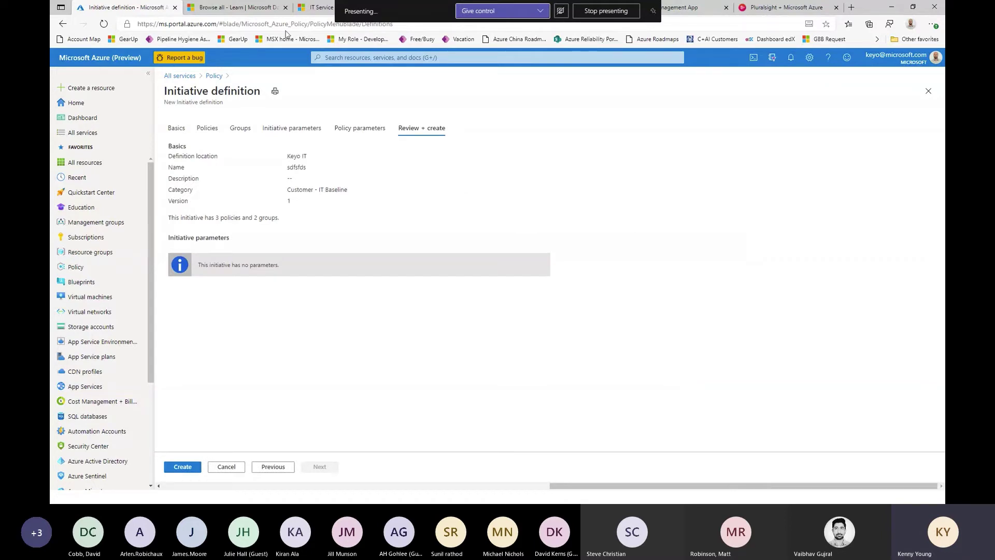
click(175, 128)
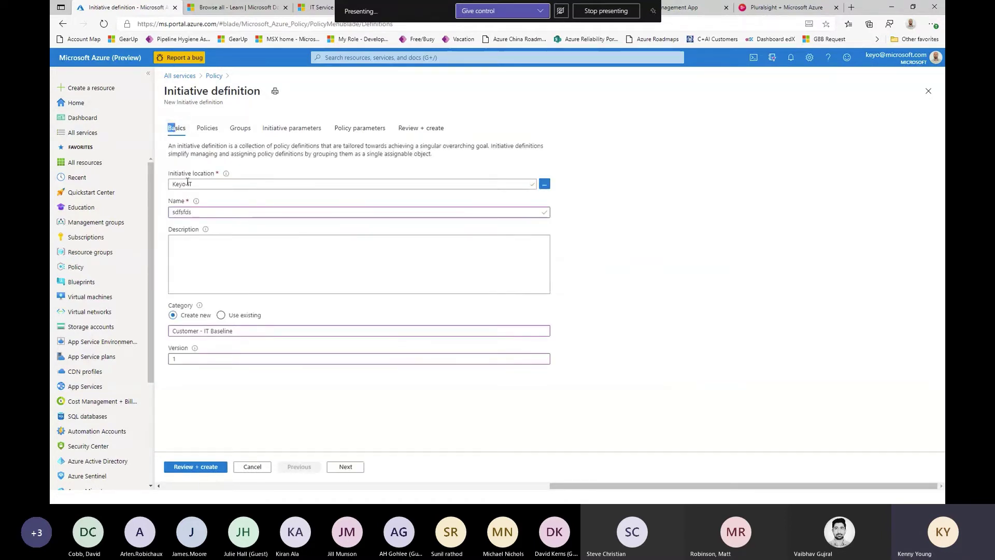
click(207, 129)
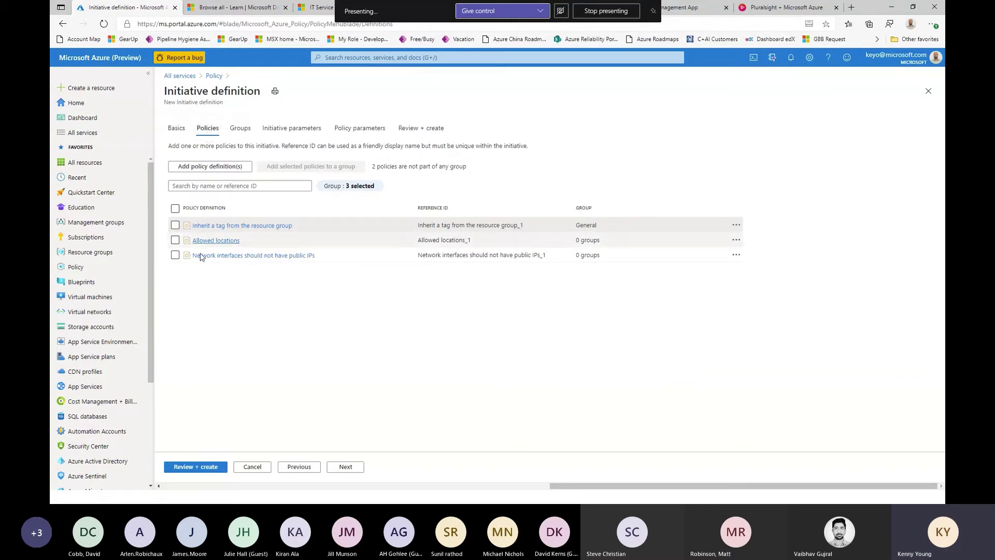
click(350, 131)
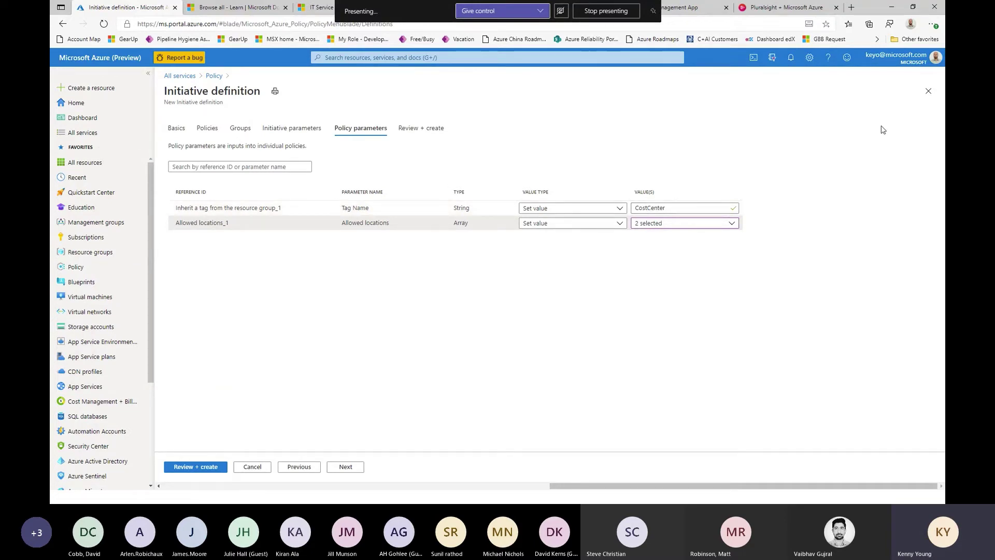
Look over the policy matrix workbook and the management group hierarchy diagram, and return to the Azure portal.
key(alt+Tab)
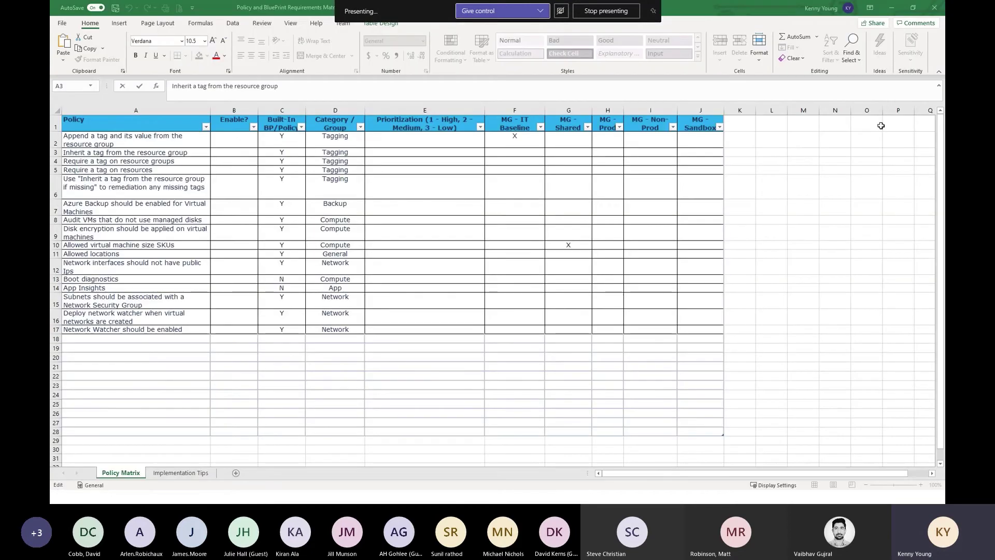
key(alt+Tab)
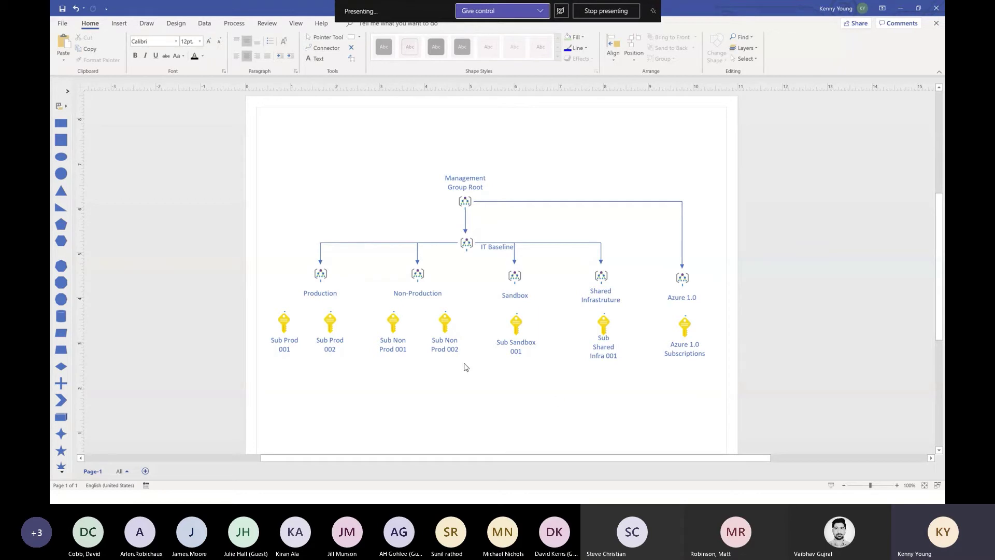
click(899, 8)
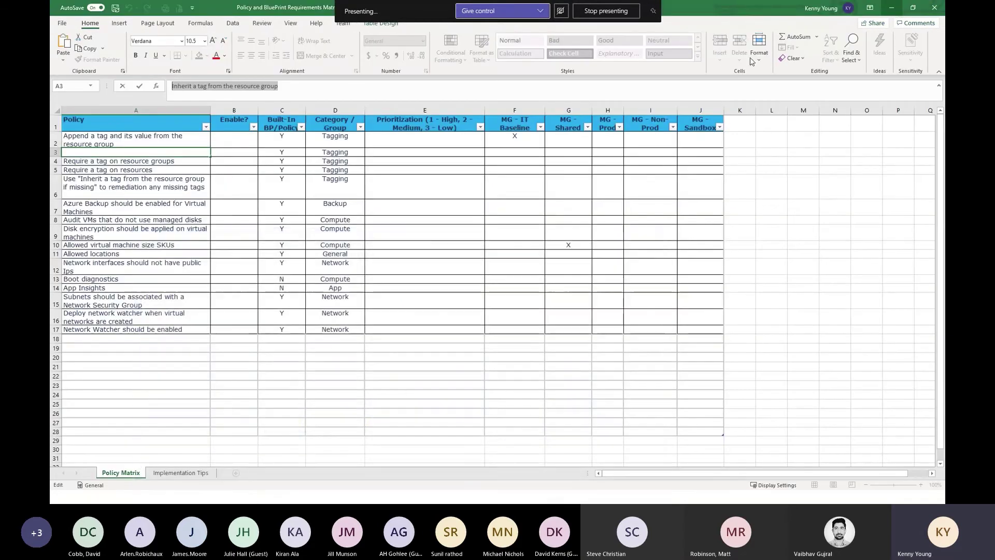
click(891, 7)
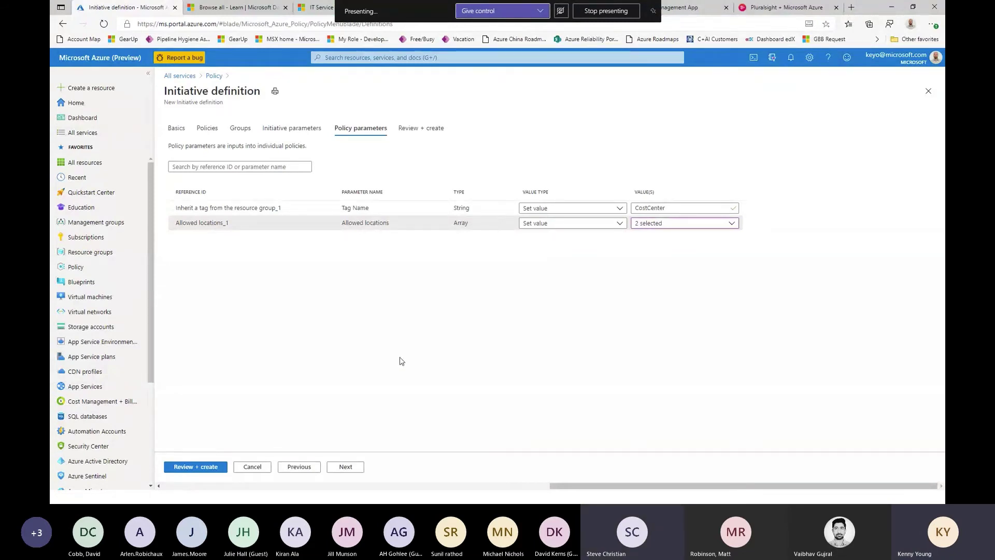
Discard the unsaved initiative definition and filter the policy definitions to custom initiatives across all categories.
click(929, 91)
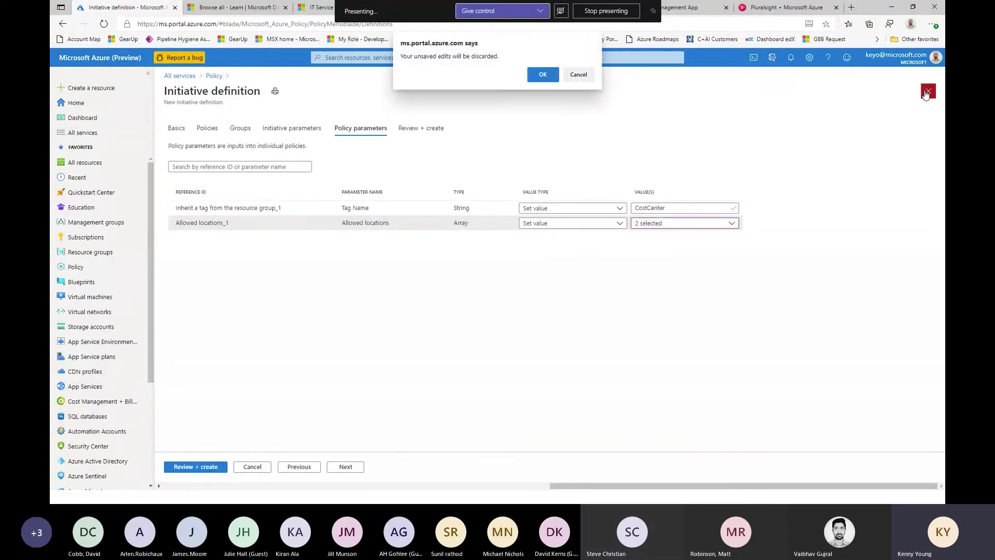
click(543, 77)
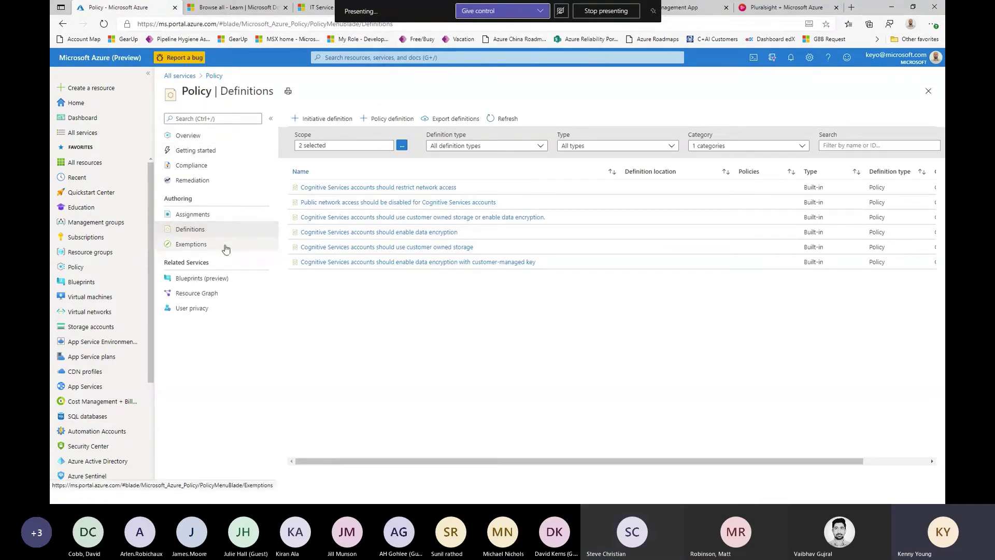
click(486, 145)
click(462, 175)
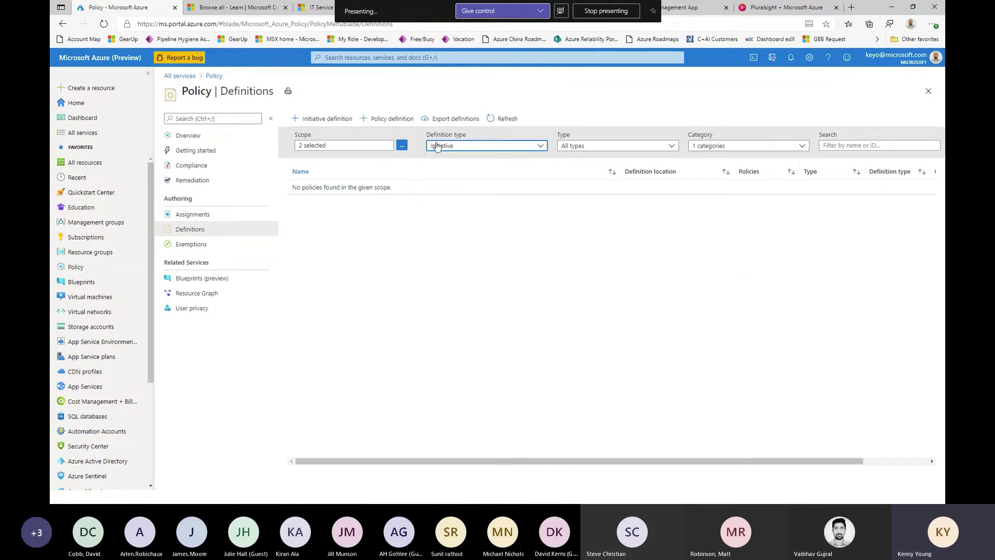
click(729, 147)
click(695, 179)
click(672, 150)
click(666, 173)
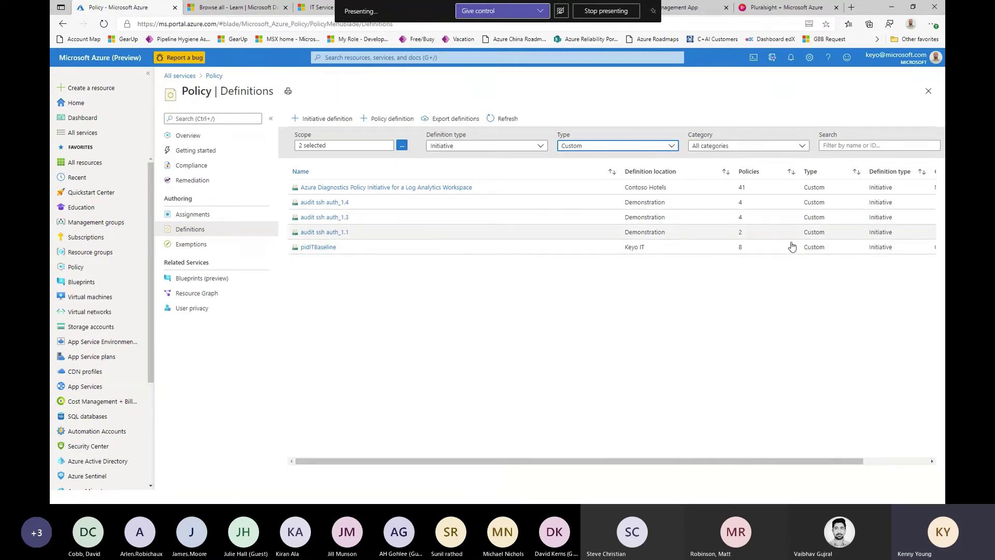
Start an assignment of the custom initiative located in Keyo IT and set its scope to the Non Prod management group.
drag(810, 462, 875, 462)
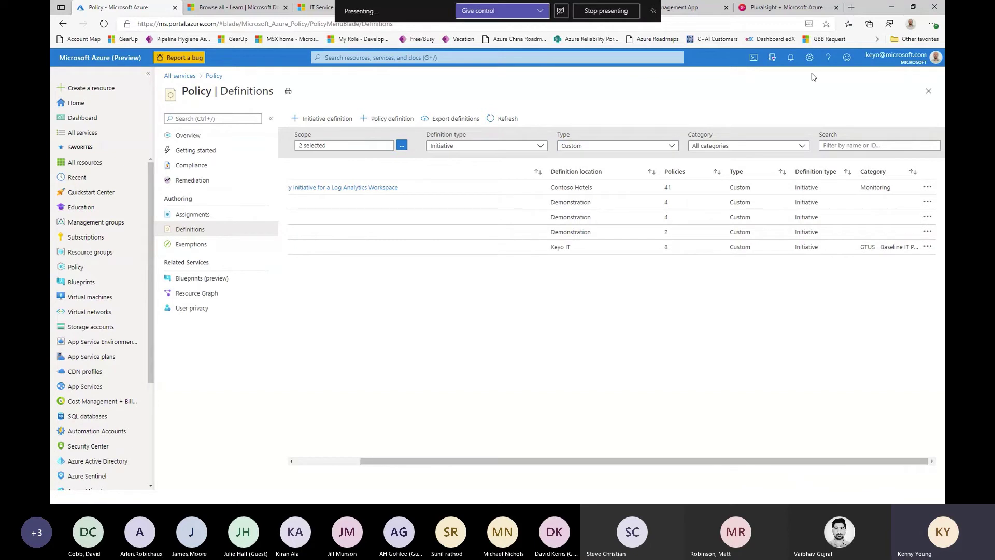
click(928, 247)
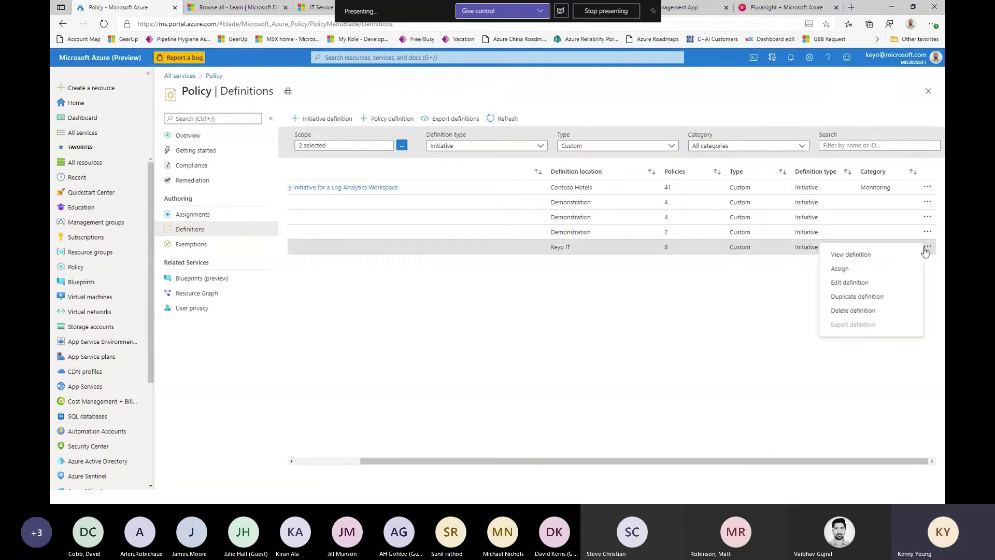
click(866, 270)
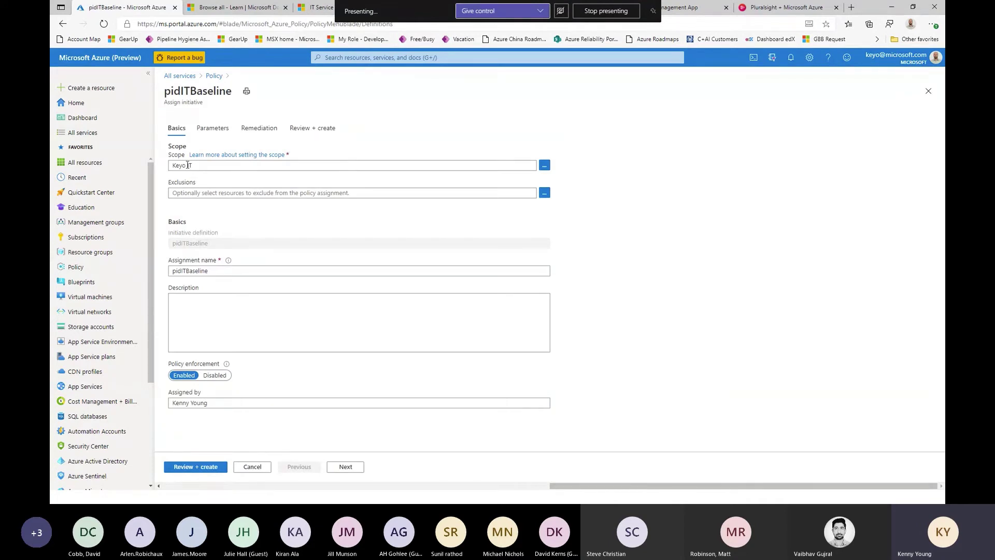
click(546, 165)
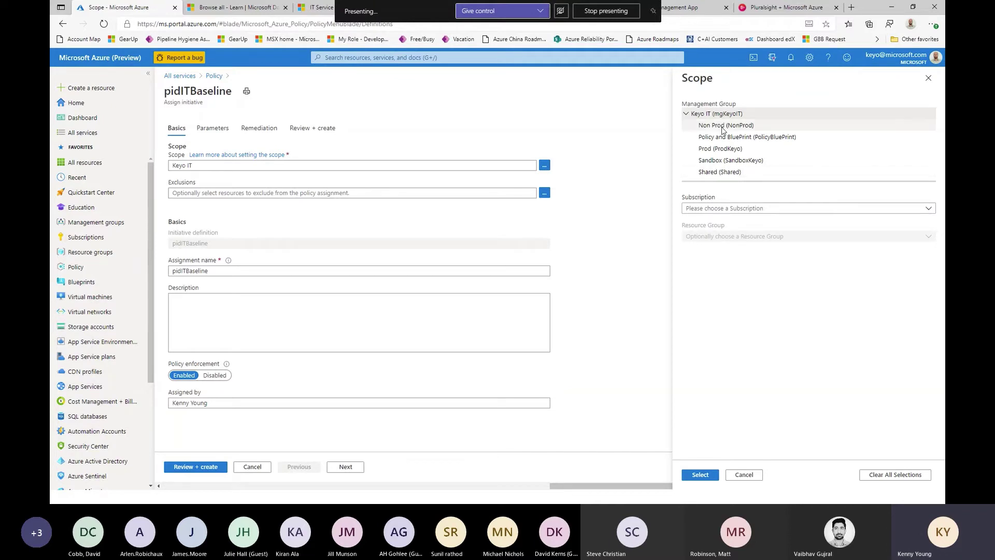
click(723, 126)
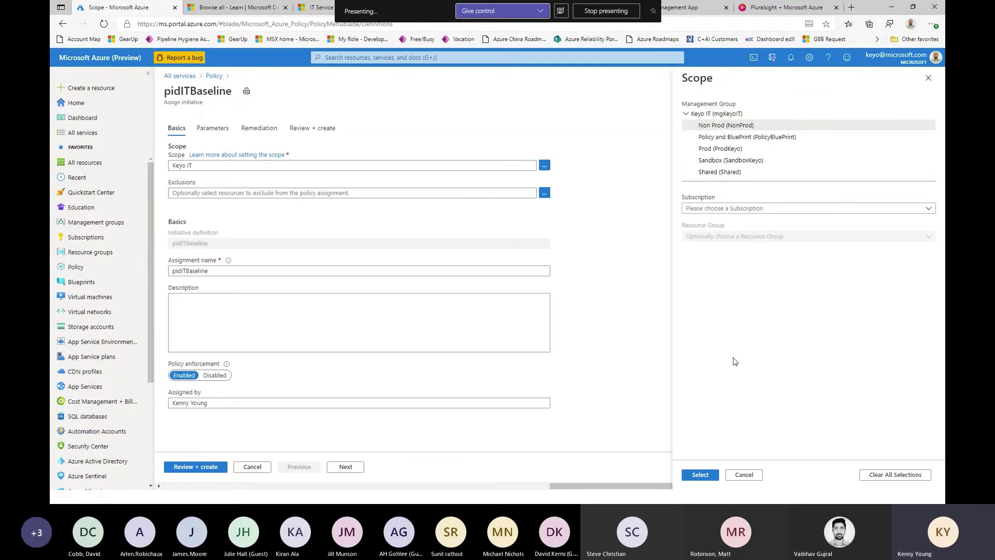
click(712, 475)
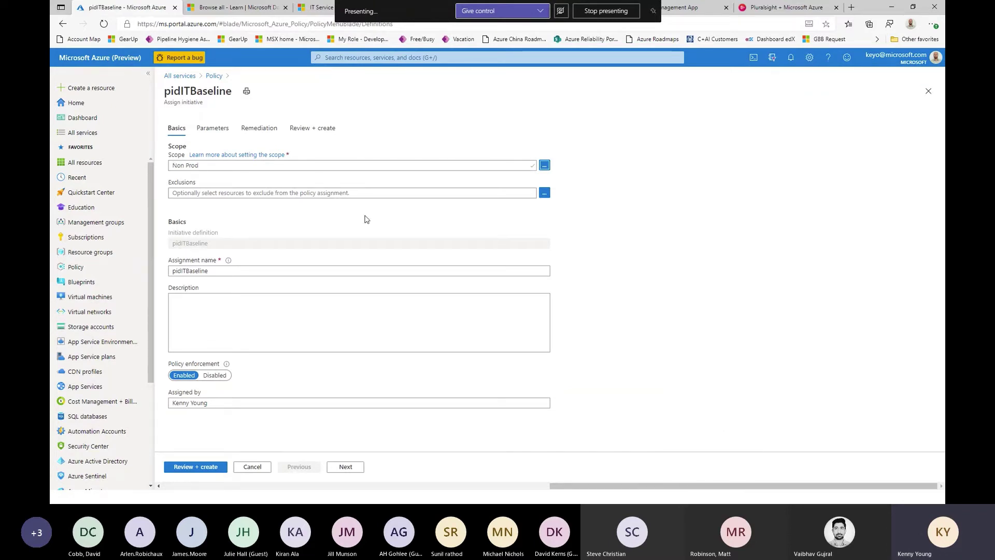
Exclude the rgKeyoNetwork resource group of the KEYO - Azure Internal Consumption subscription from the initiative assignment.
click(545, 192)
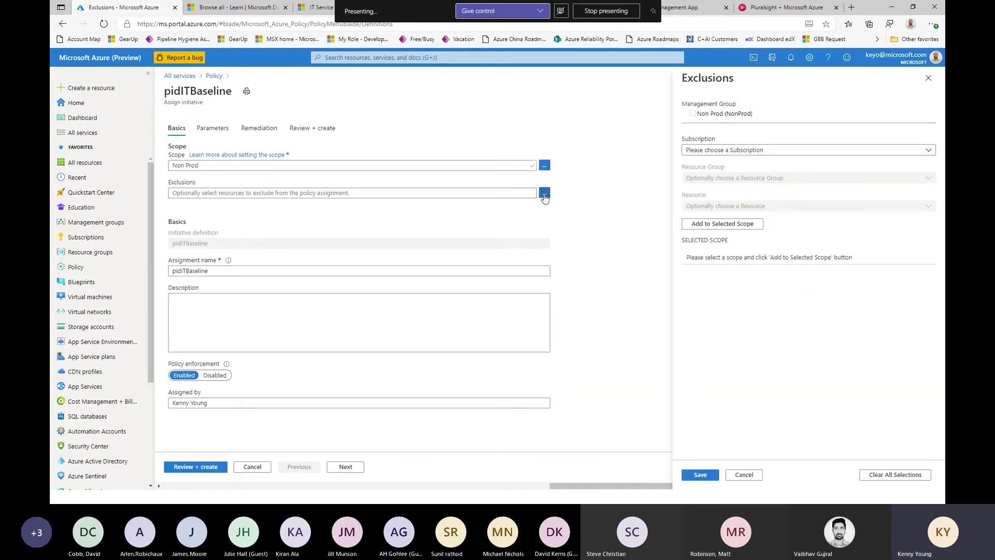
click(721, 155)
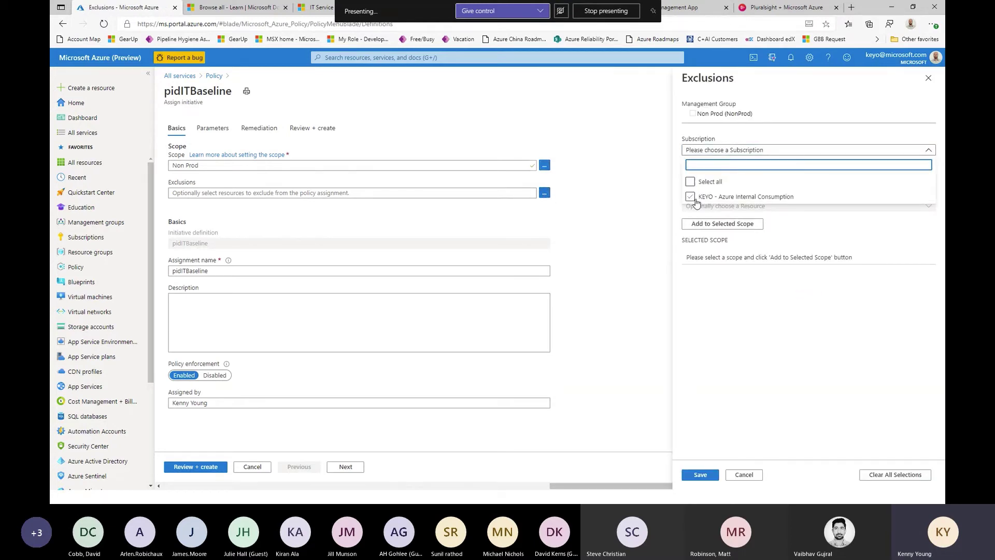
click(691, 197)
click(713, 179)
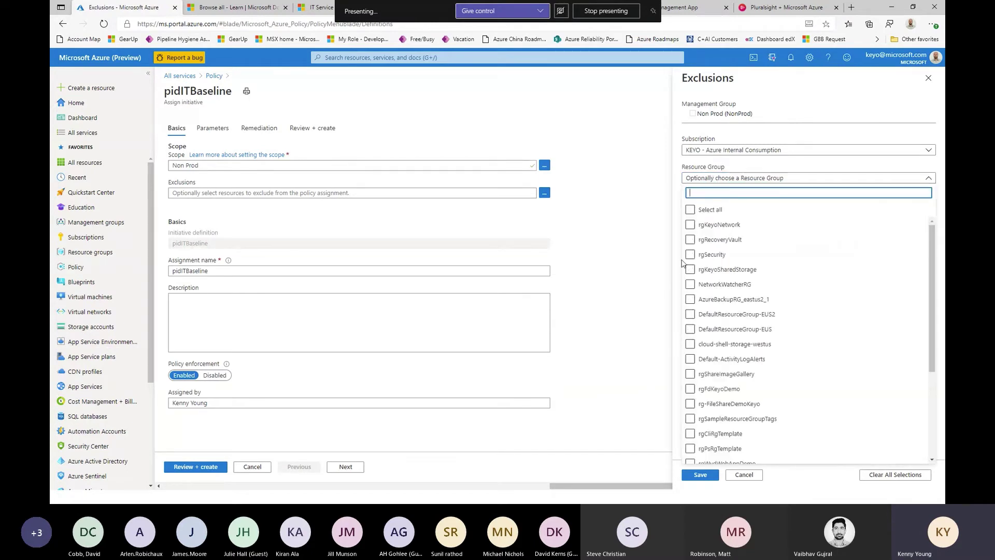
click(689, 225)
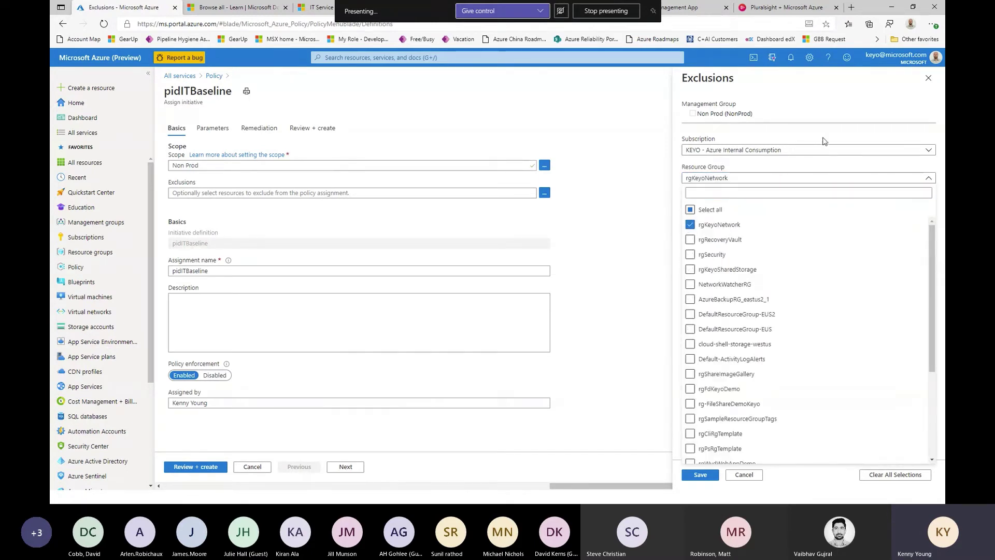
click(839, 106)
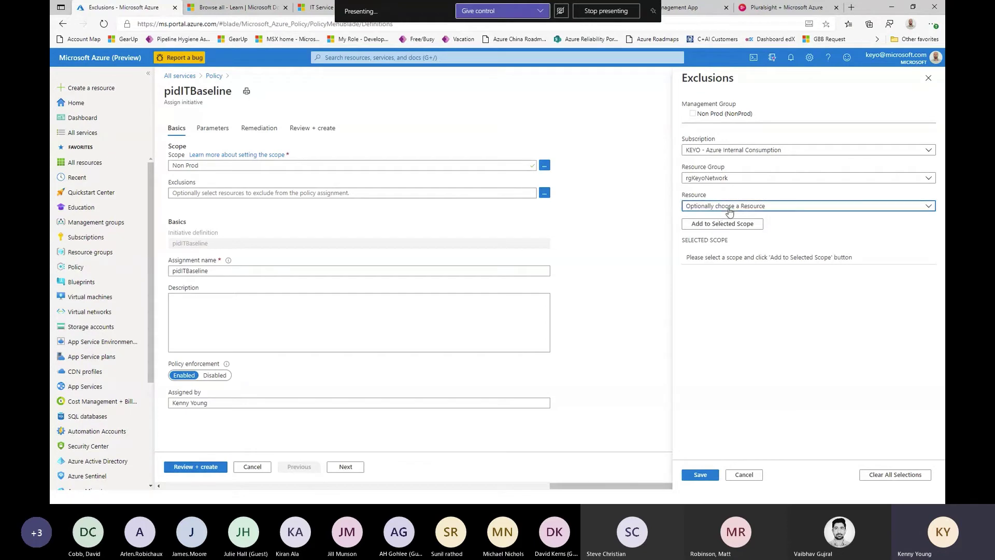
click(728, 206)
click(746, 268)
click(757, 206)
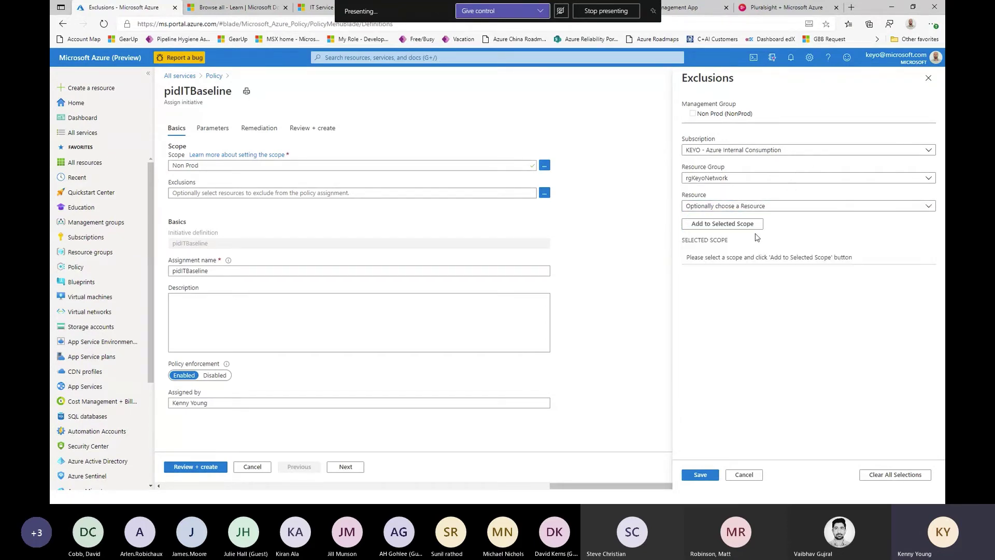
click(746, 224)
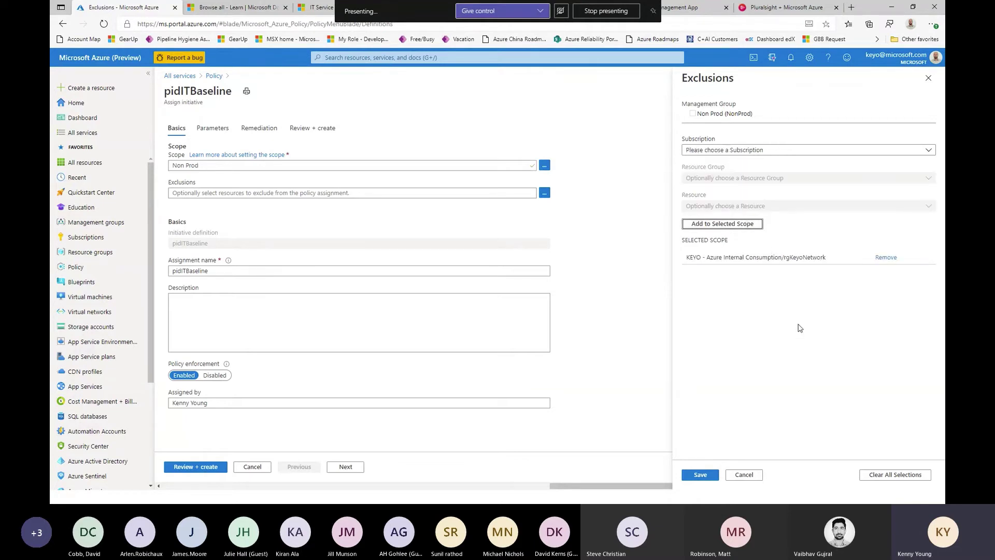
click(705, 475)
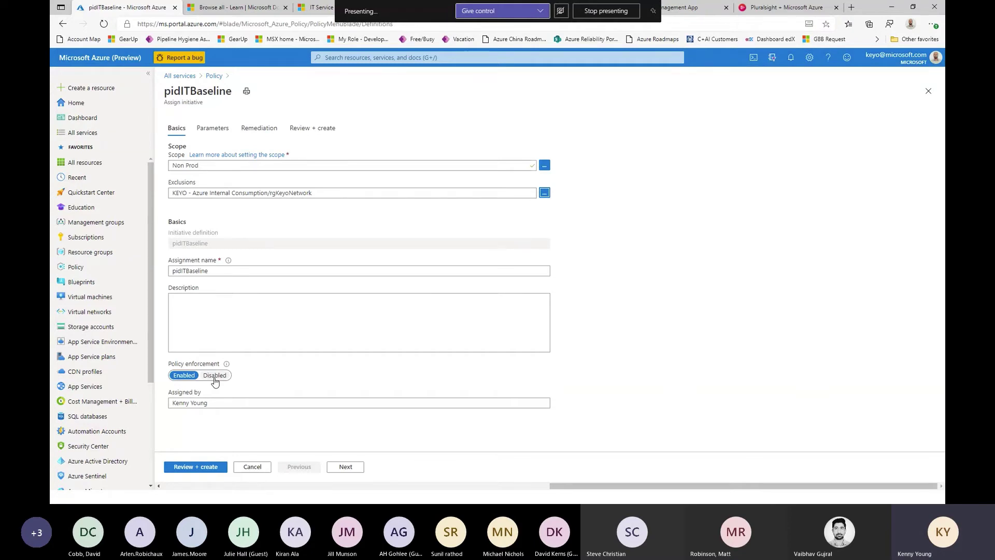
Review the assignment's parameters, remediation settings, basics and summary, and discard the unsaved assignment.
click(212, 130)
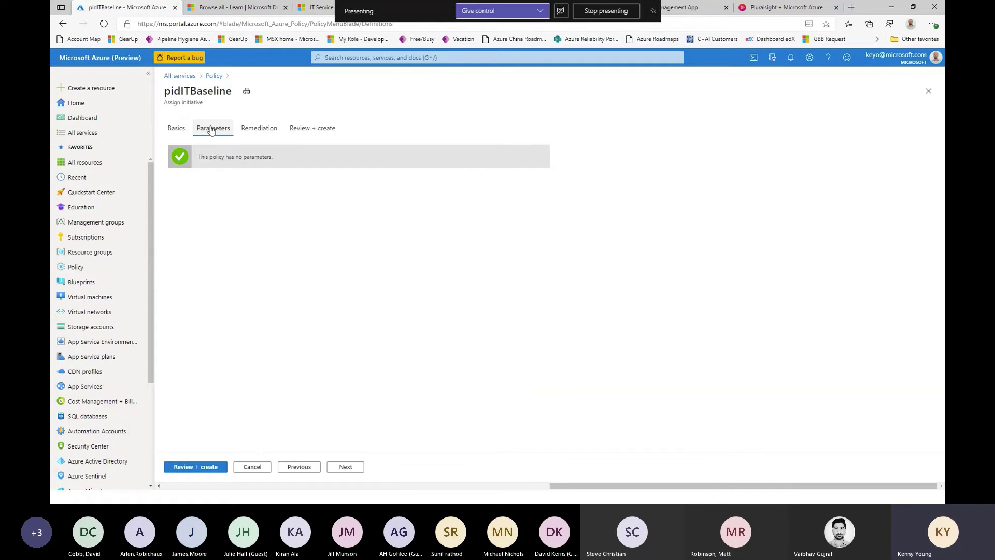
click(250, 132)
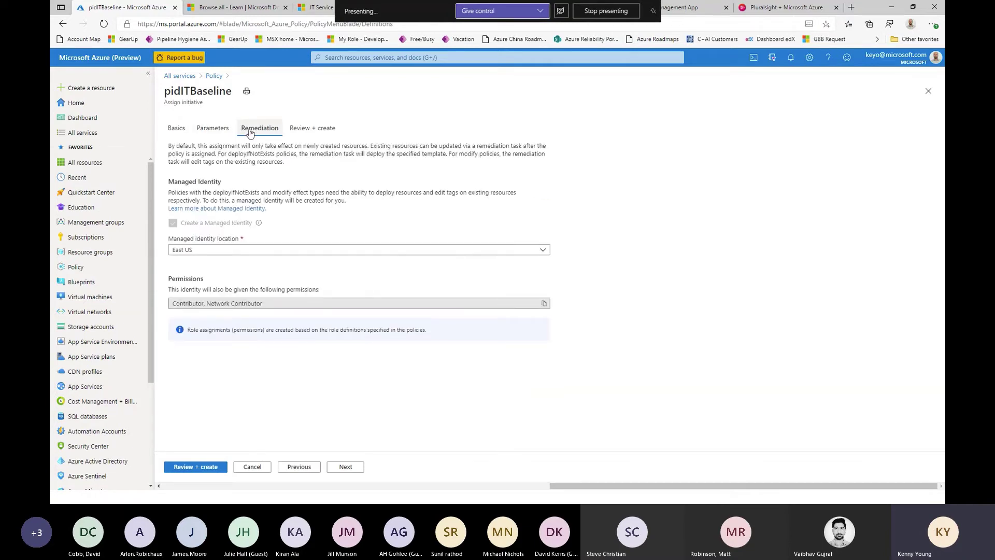
click(177, 129)
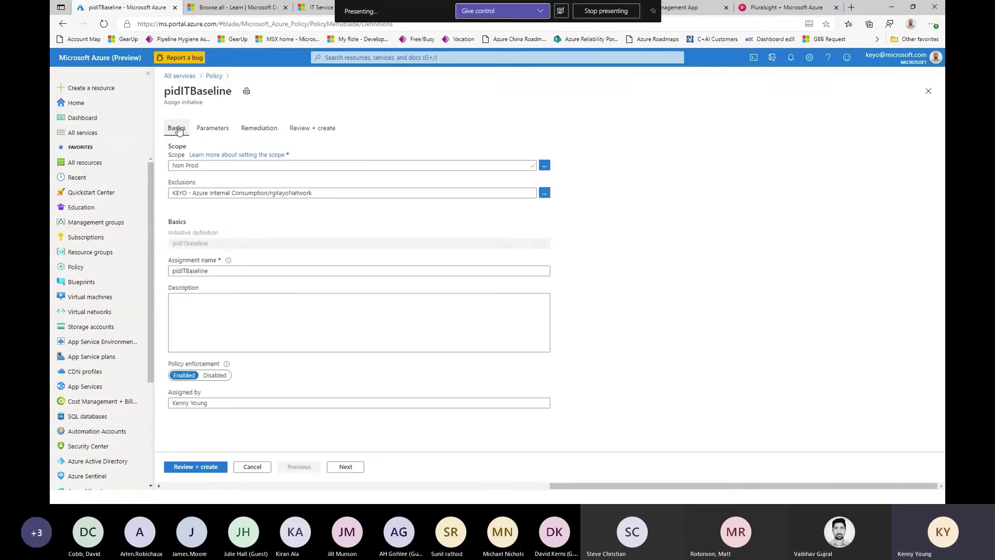
click(316, 130)
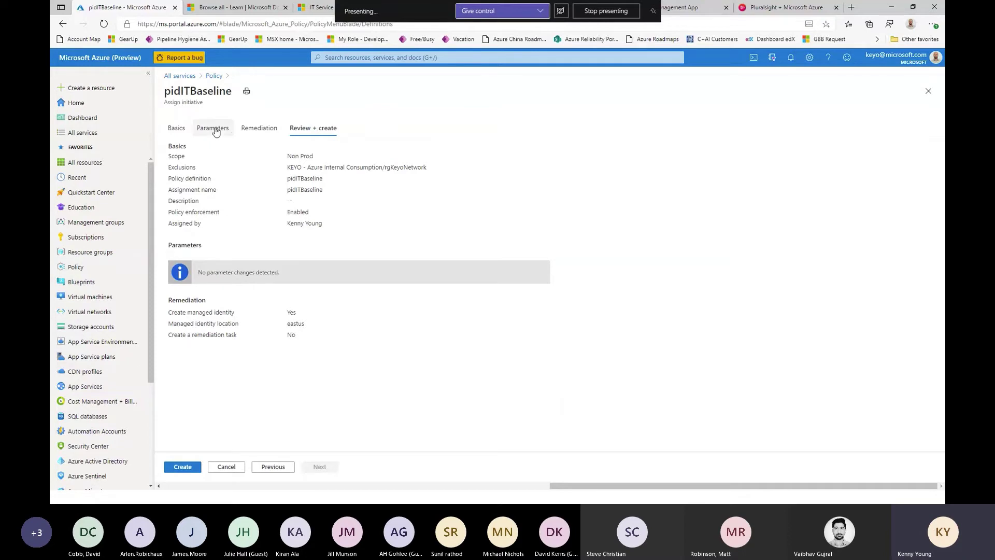
click(928, 92)
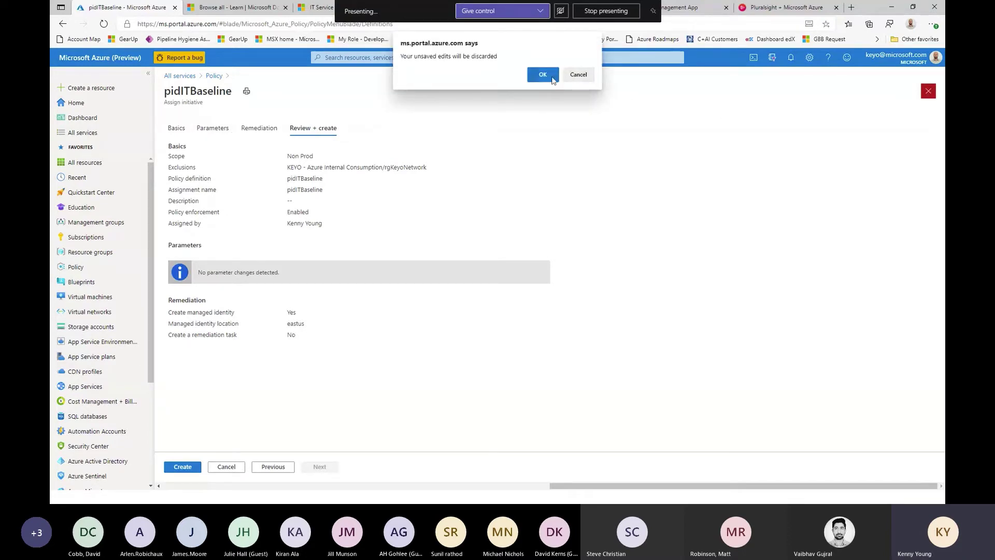
click(541, 75)
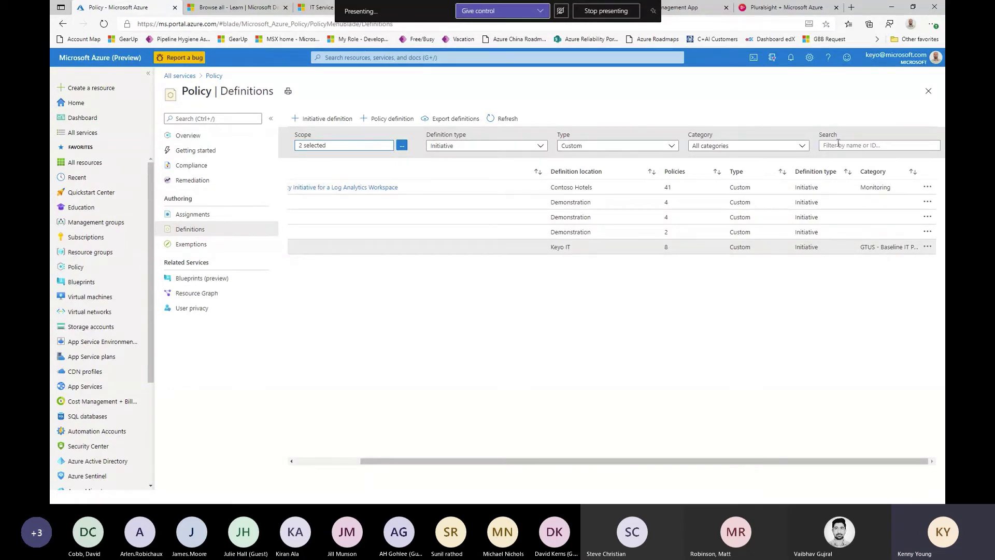
Widen the definitions filters to all definition types and all types.
click(465, 145)
click(466, 160)
click(614, 149)
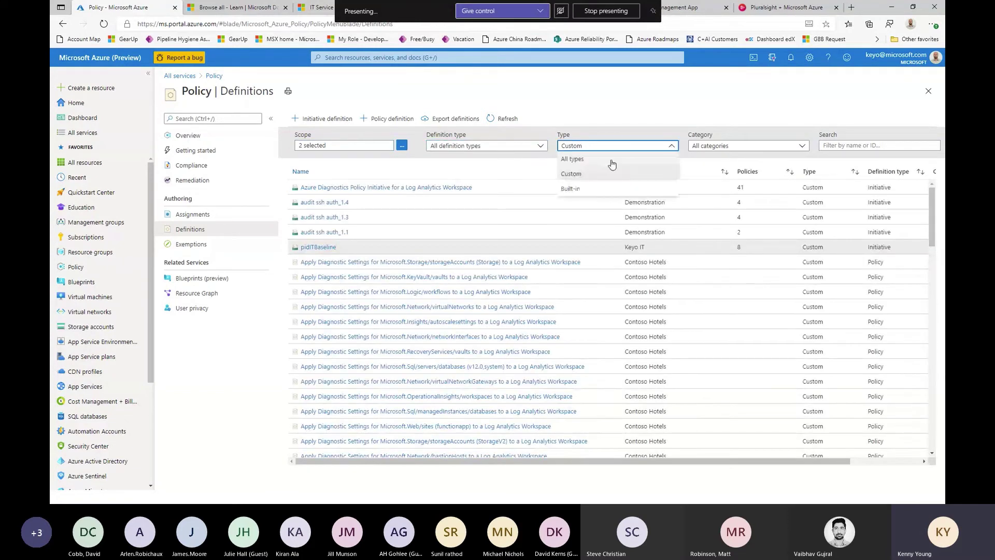
click(612, 161)
Search the policy definitions for "public ip".
click(840, 147)
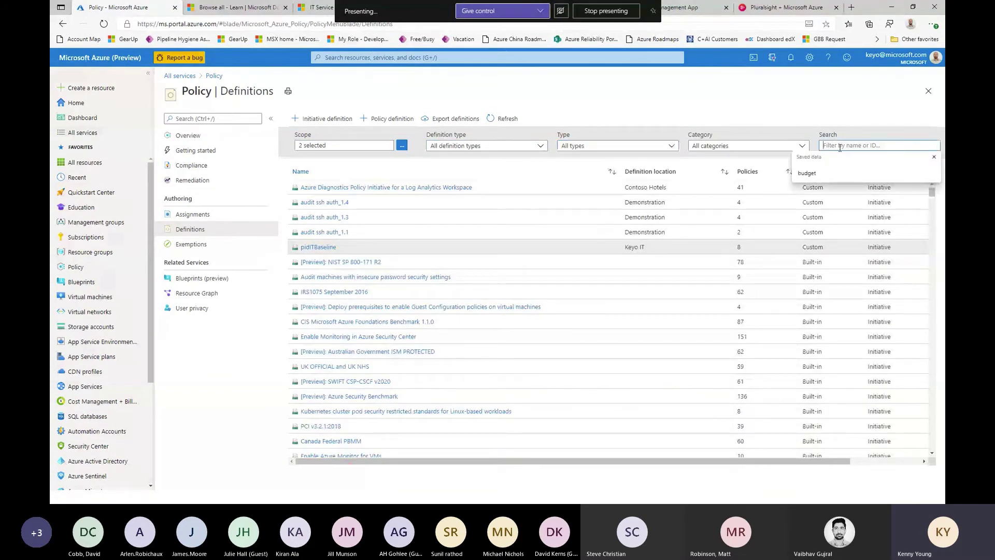
text(public)
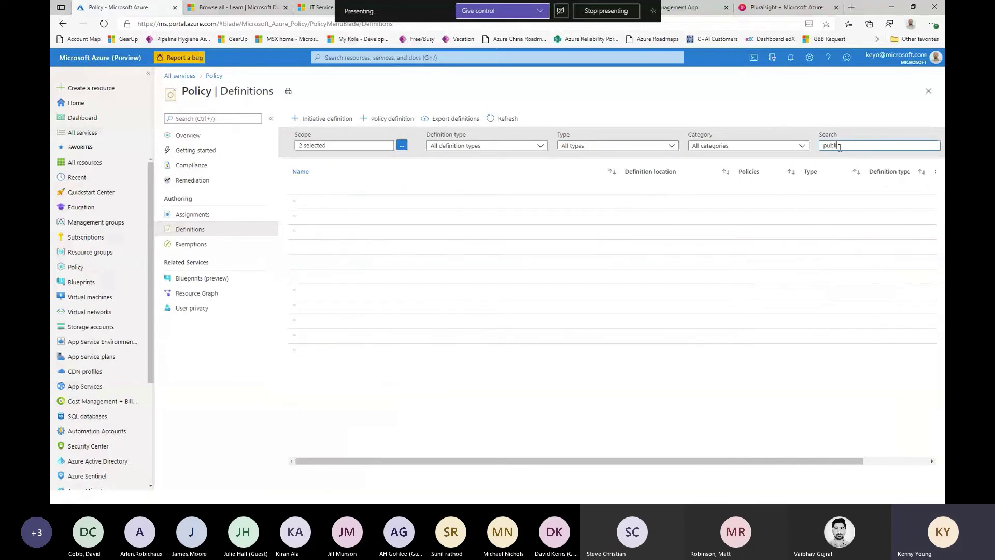
text(ip)
key(BackSpace)
key(BackSpace)
text(ip)
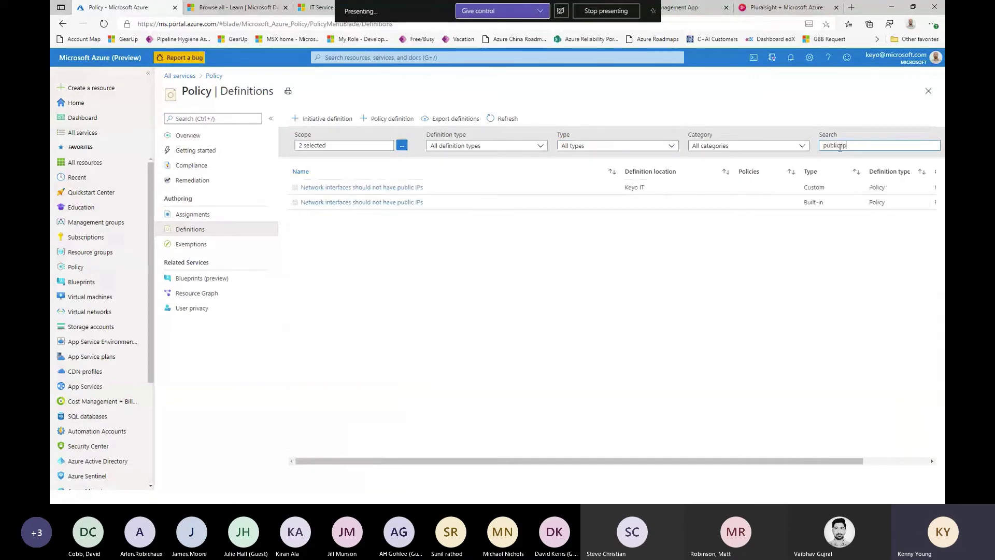
click(839, 146)
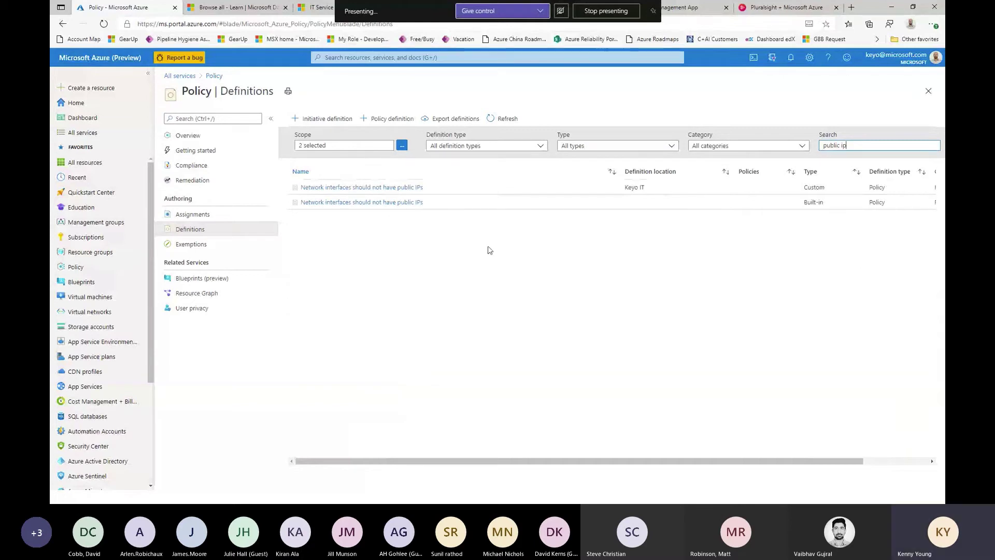
Open the built-in policy "Network interfaces should not have public IPs" and examine the effect in its policy rule.
click(357, 203)
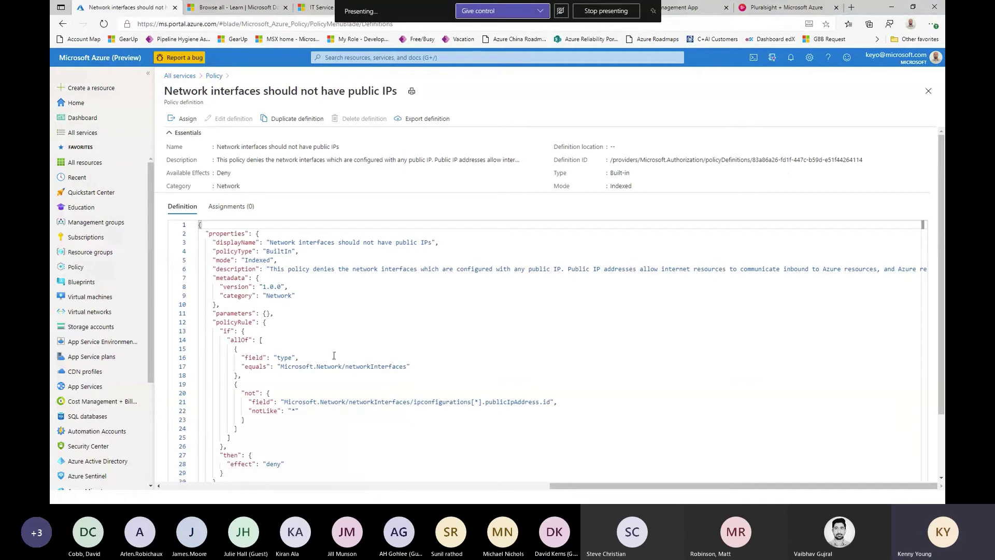
scroll(334, 342, down, 2)
double_click(273, 388)
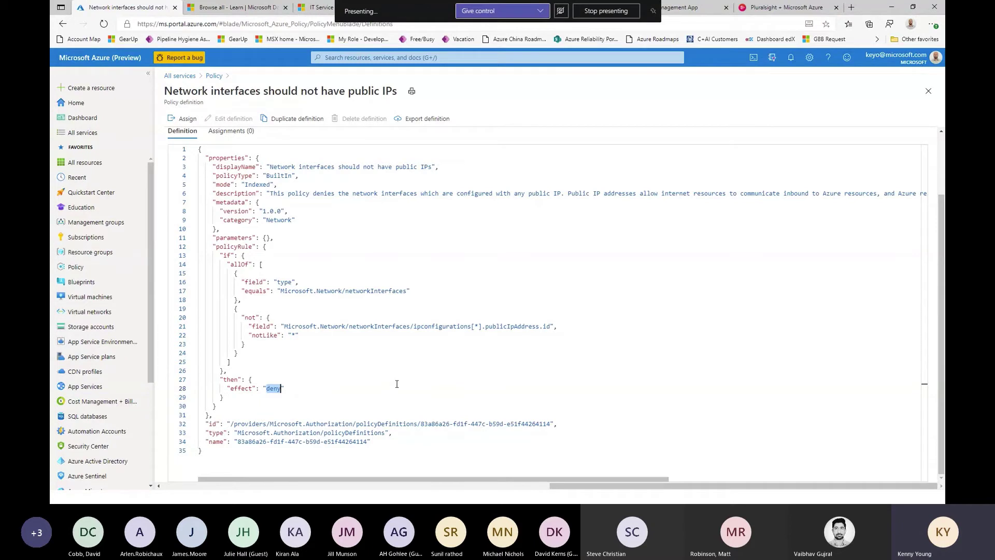
Compare the built-in policy's available effects with the effect in its rule, and try to delete that rule's effect value.
scroll(396, 383, up, 2)
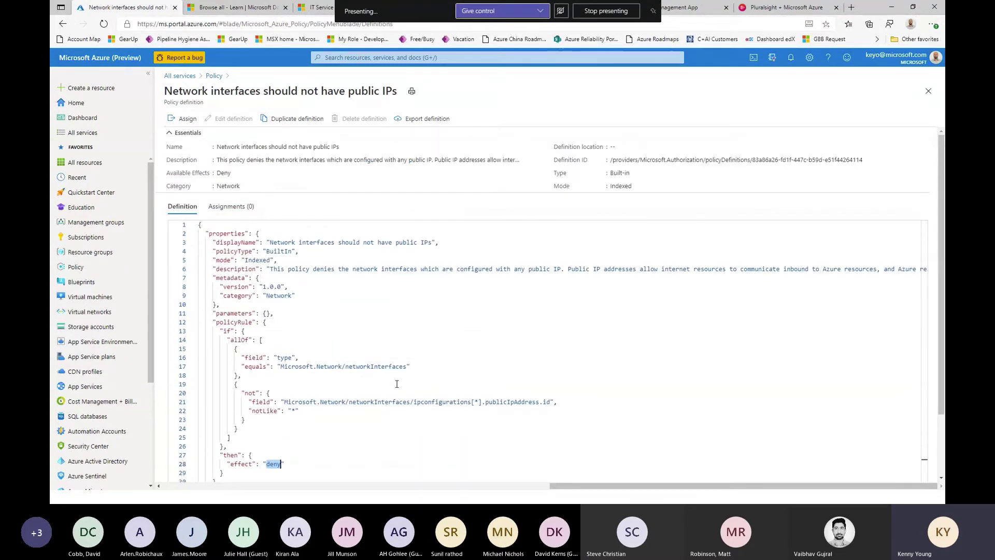
double_click(223, 173)
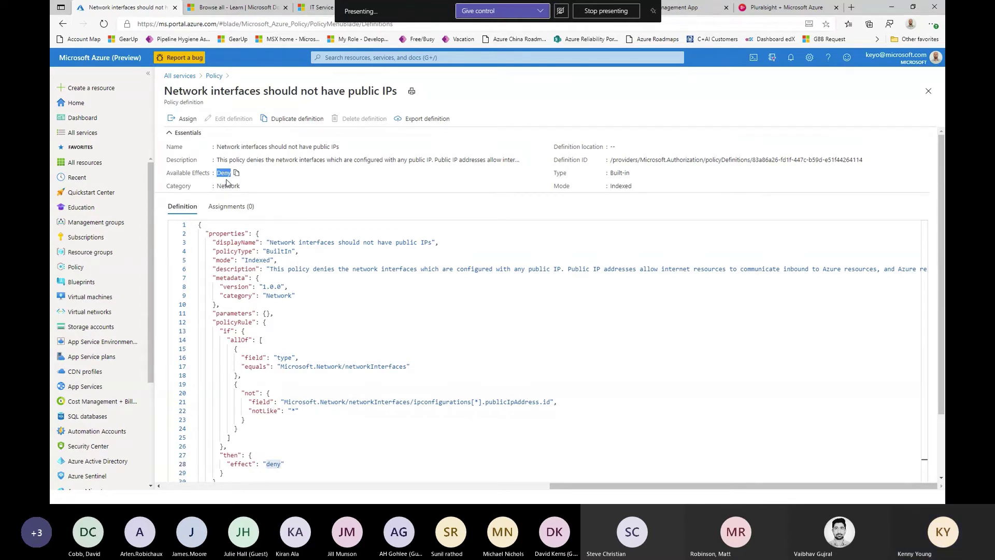
click(305, 329)
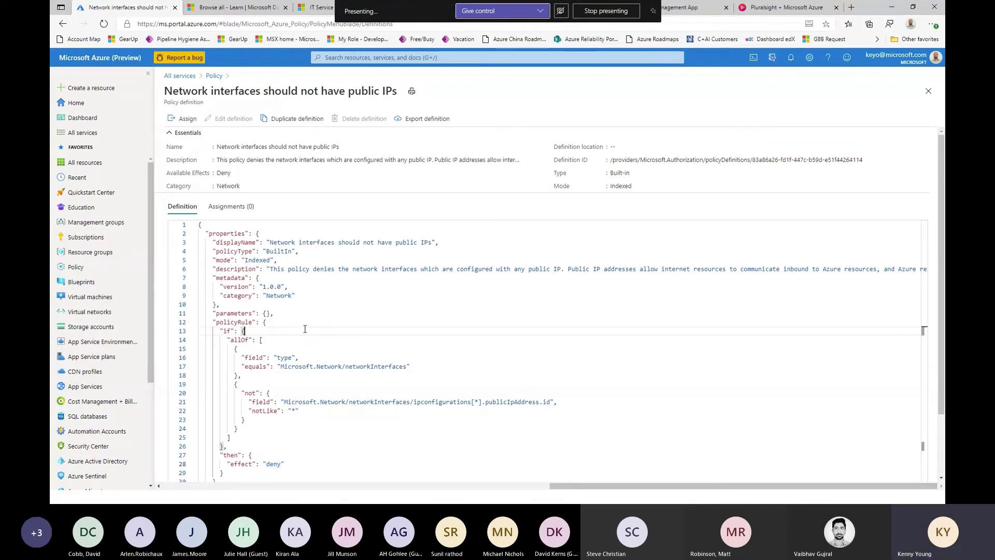
double_click(221, 173)
double_click(273, 464)
key(BackSpace)
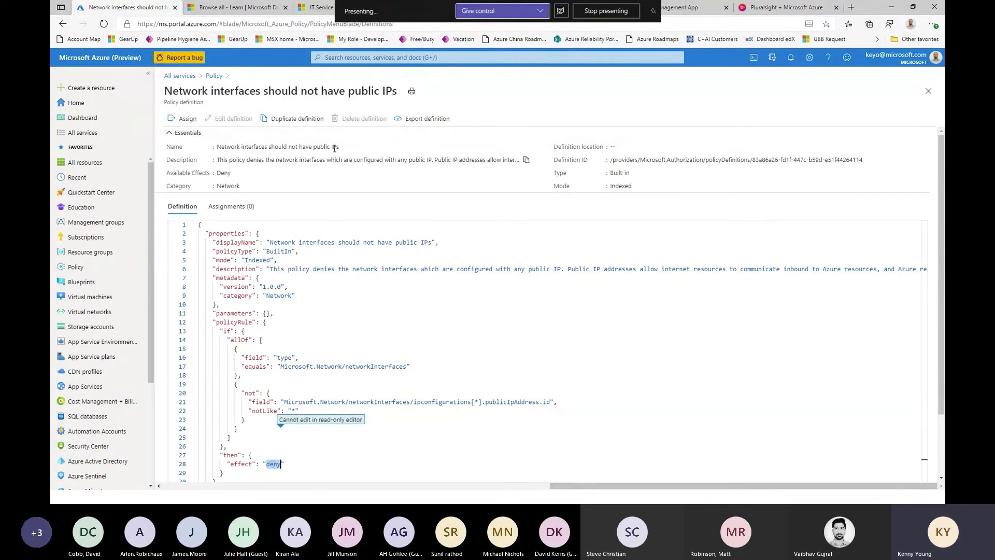
Duplicate the "Network interfaces should not have public IPs" definition and set the copy's definition location to Keyo IT.
click(289, 119)
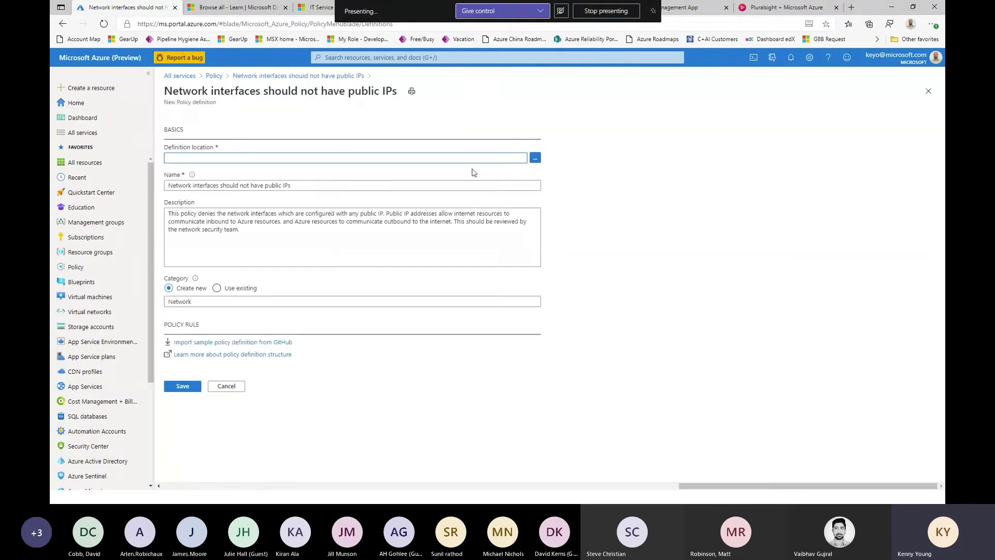
click(531, 159)
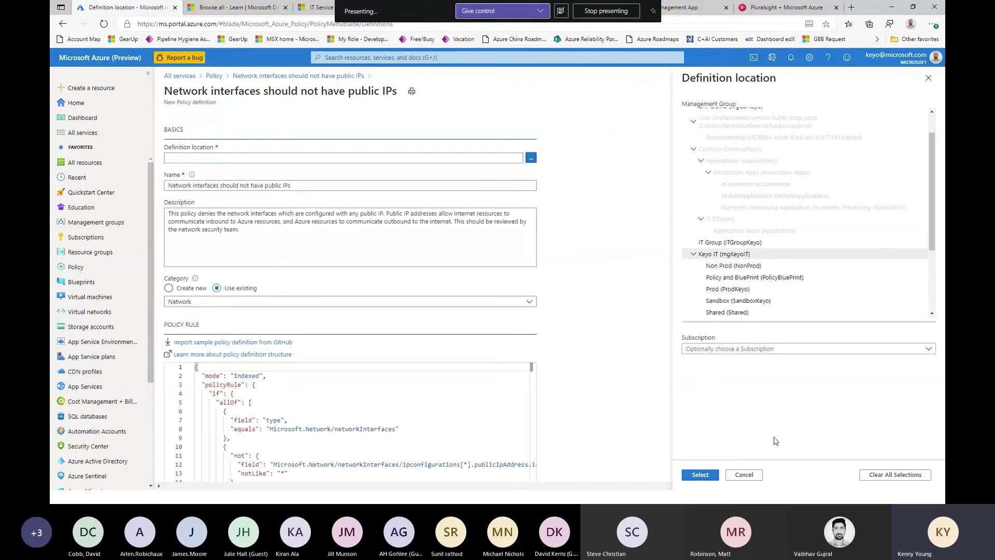
click(700, 475)
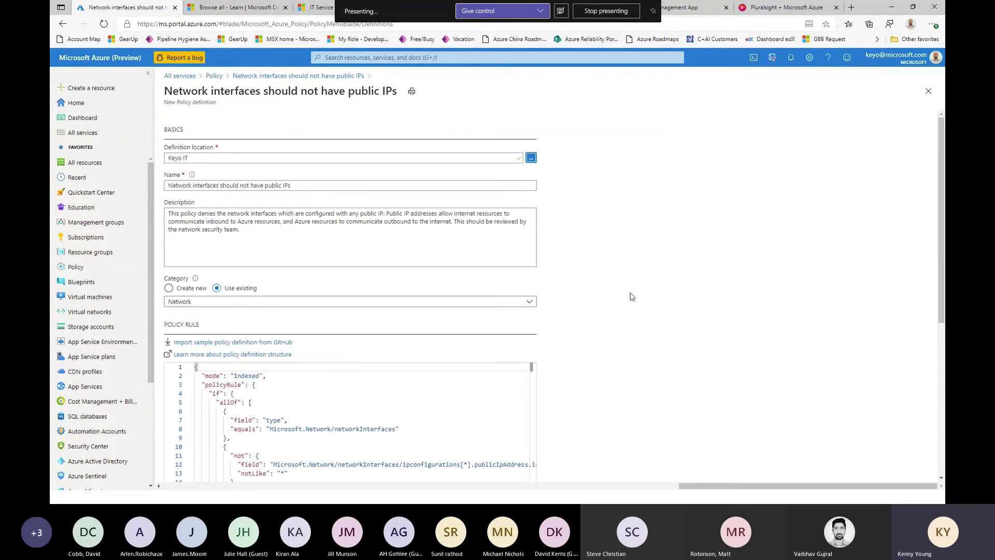
Change the effect in the copy's policy rule to "audit", discard the unsaved copy and return to the definitions list.
scroll(631, 297, down, 5)
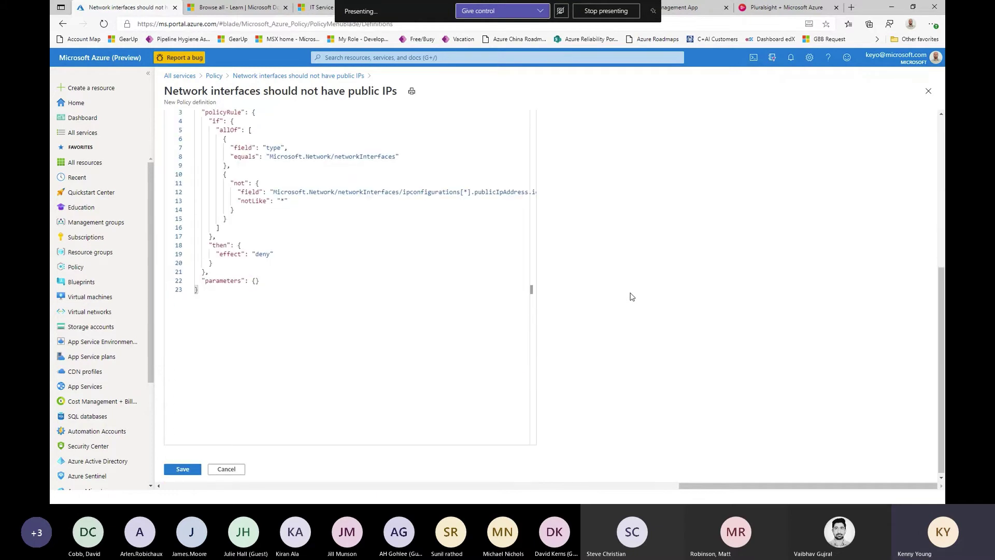
double_click(262, 252)
text(audit)
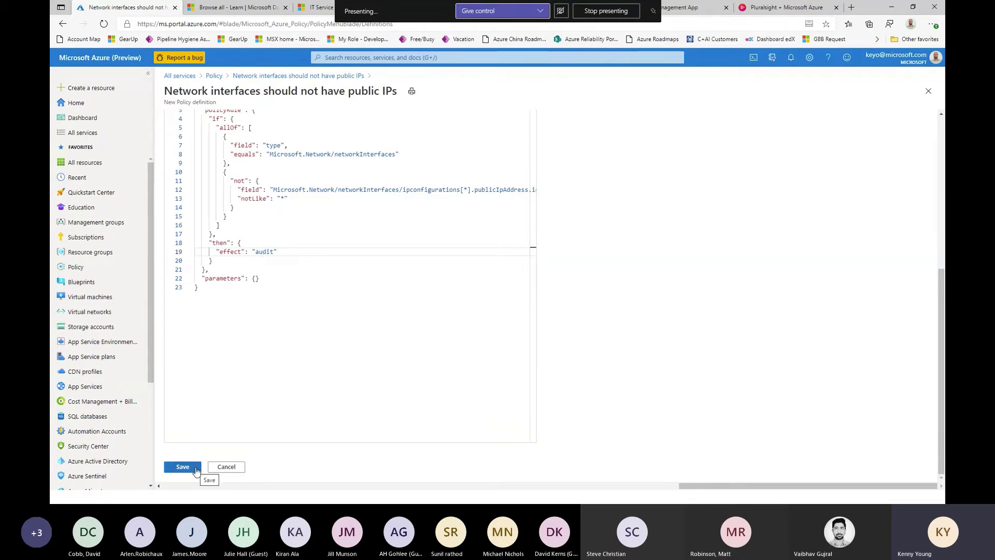
scroll(551, 236, up, 5)
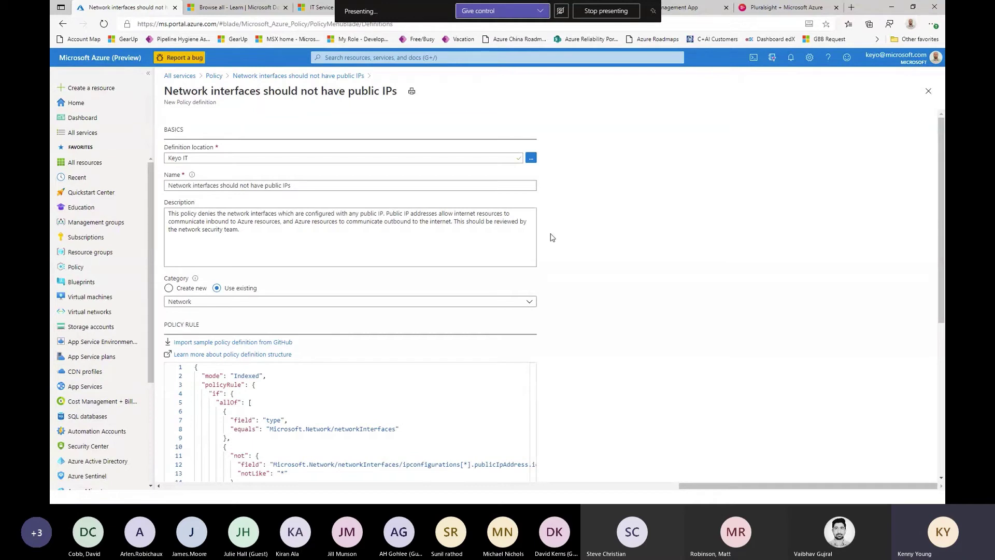
click(928, 92)
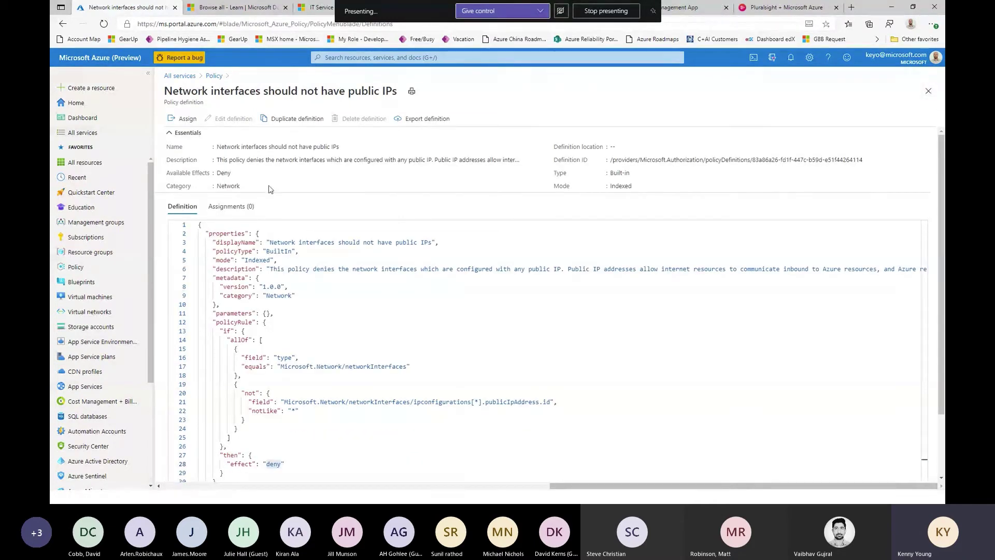
click(928, 91)
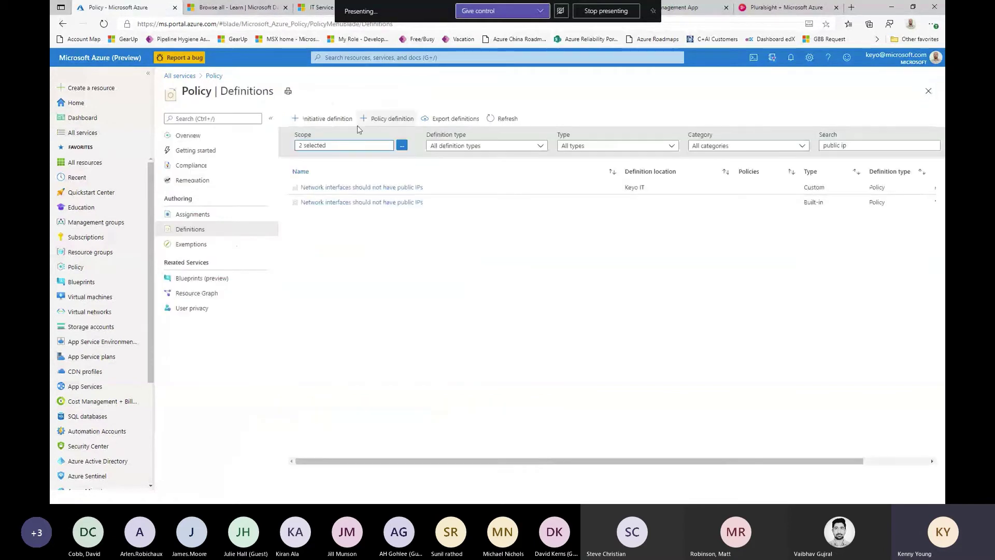
Go to Blueprints and start a new blueprint from the CAF Foundation sample.
click(218, 278)
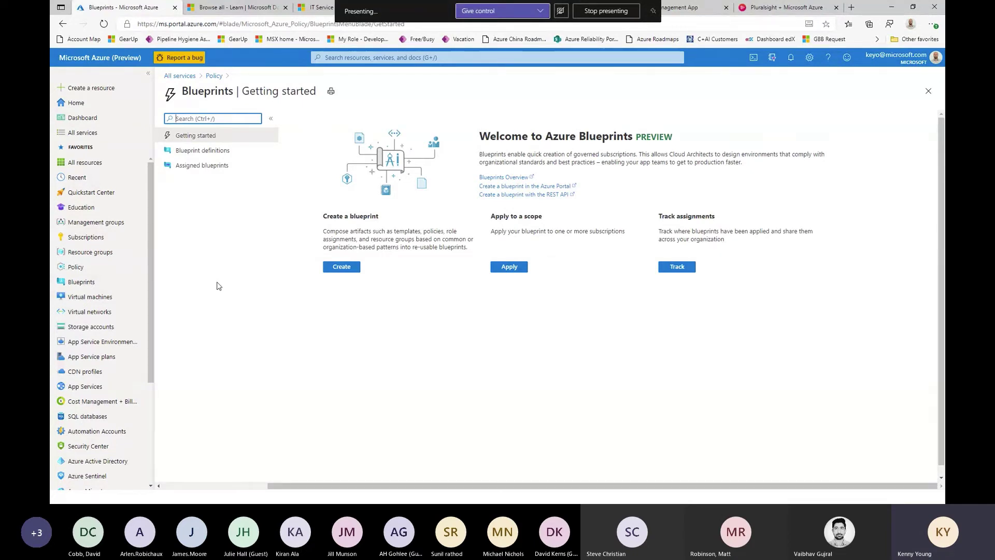
click(343, 270)
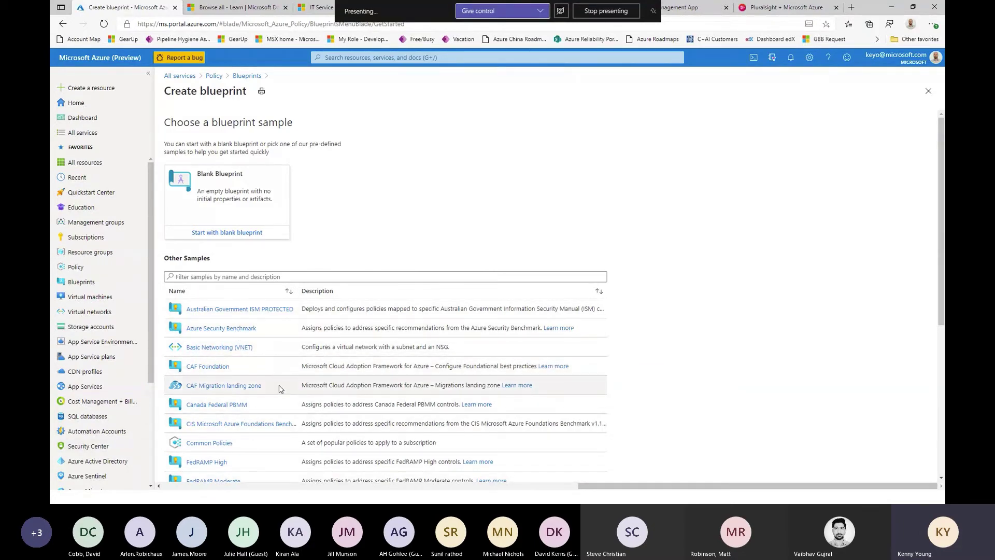
scroll(280, 389, down, 4)
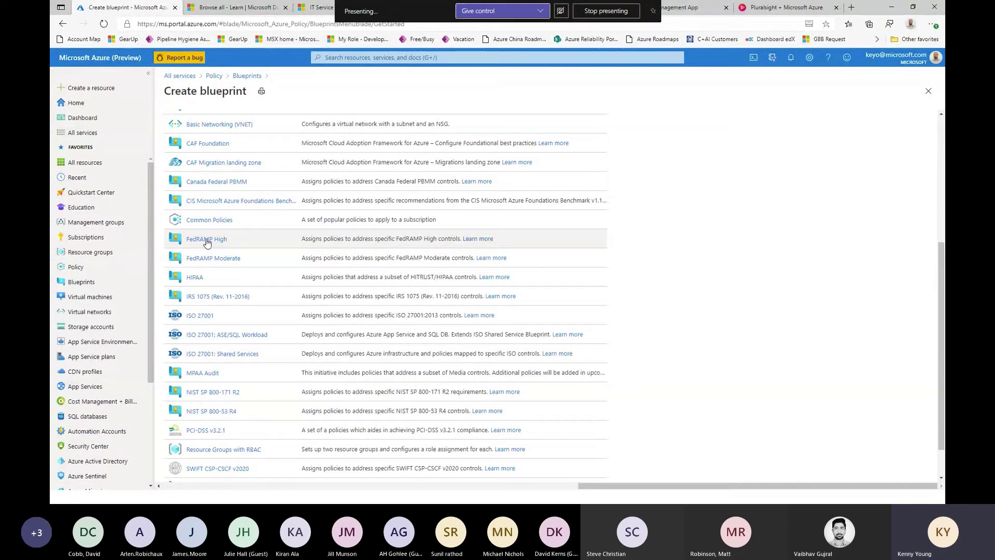
scroll(206, 242, up, 5)
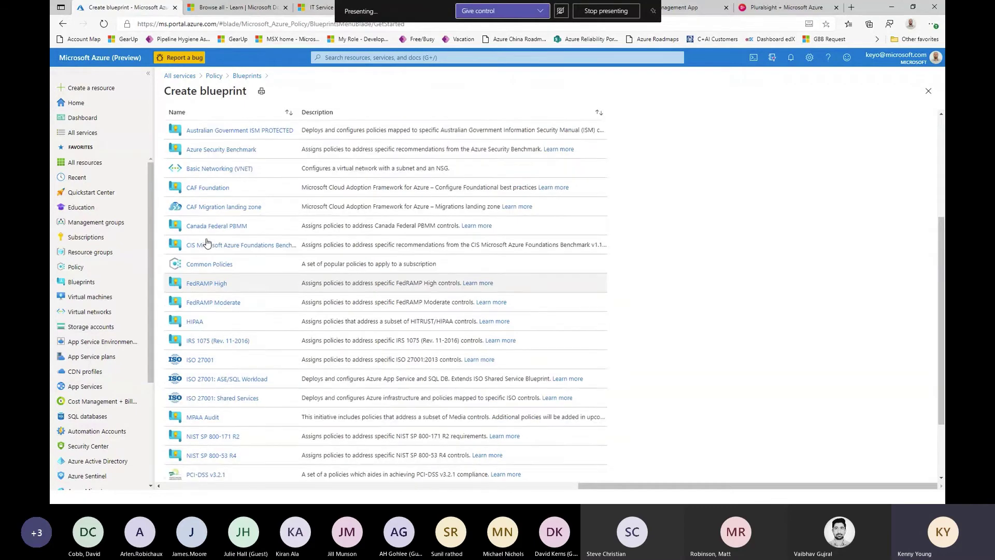
click(218, 367)
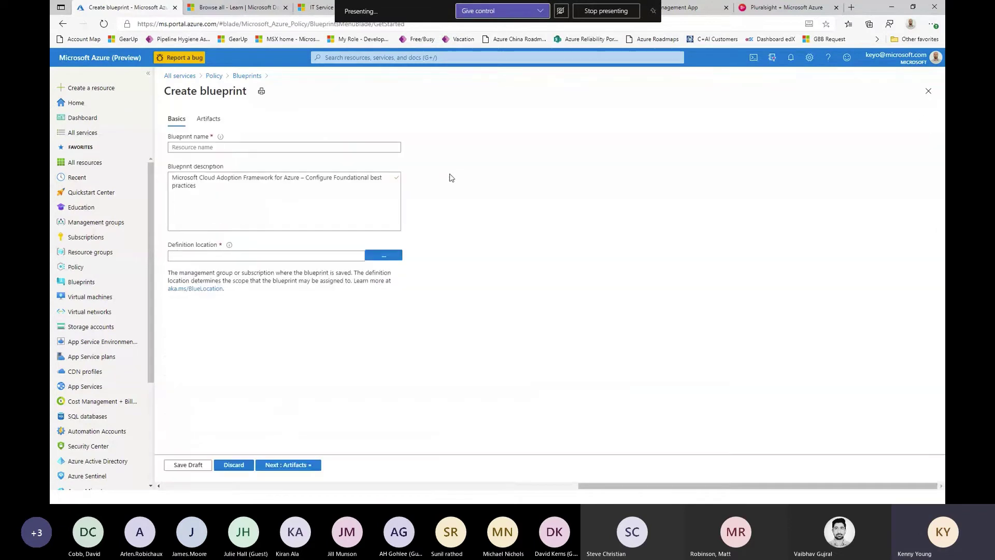
Set the blueprint's definition location to Keyo IT, name it bpKeyo and proceed to its artifacts.
click(382, 256)
scroll(756, 274, down, 1)
click(753, 289)
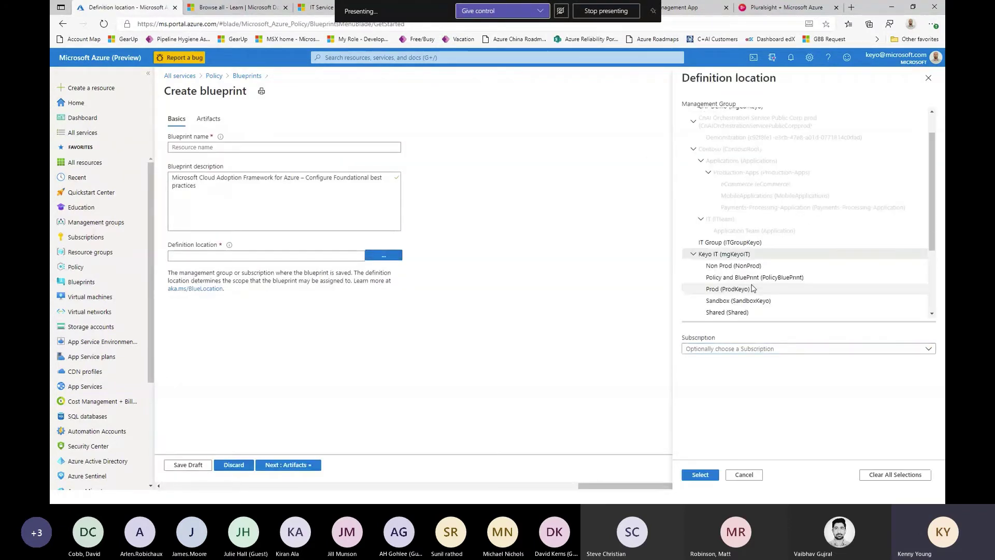
click(700, 474)
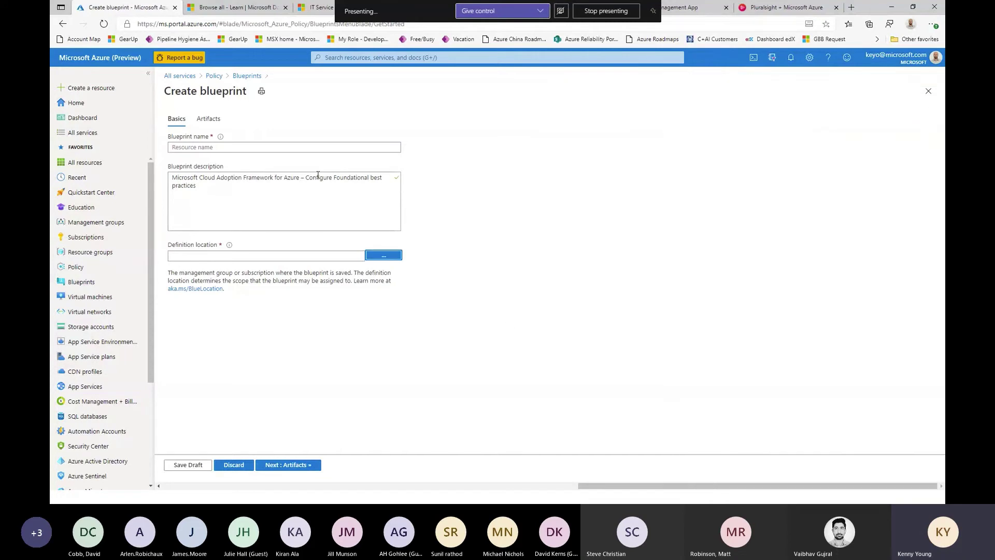
click(211, 148)
text(bpKeyo)
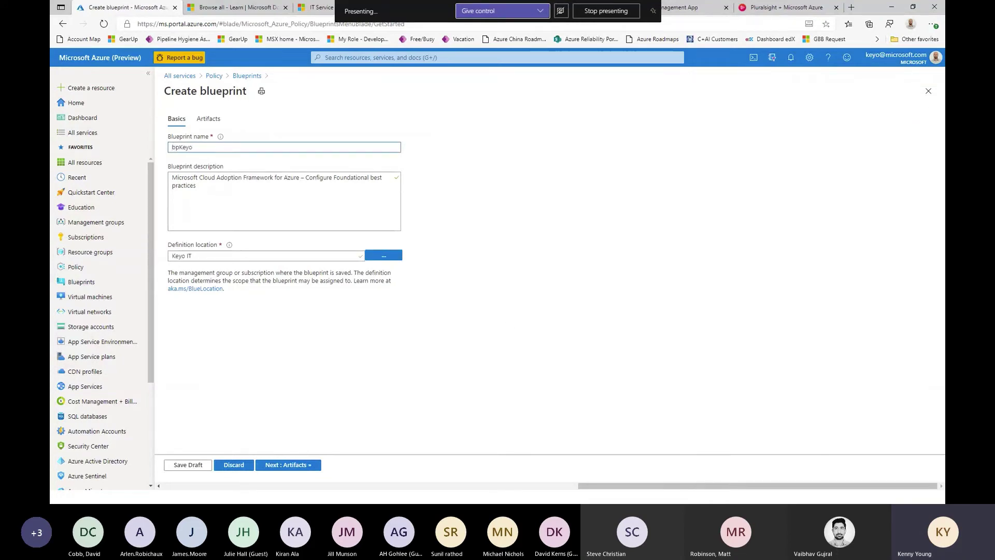
click(275, 465)
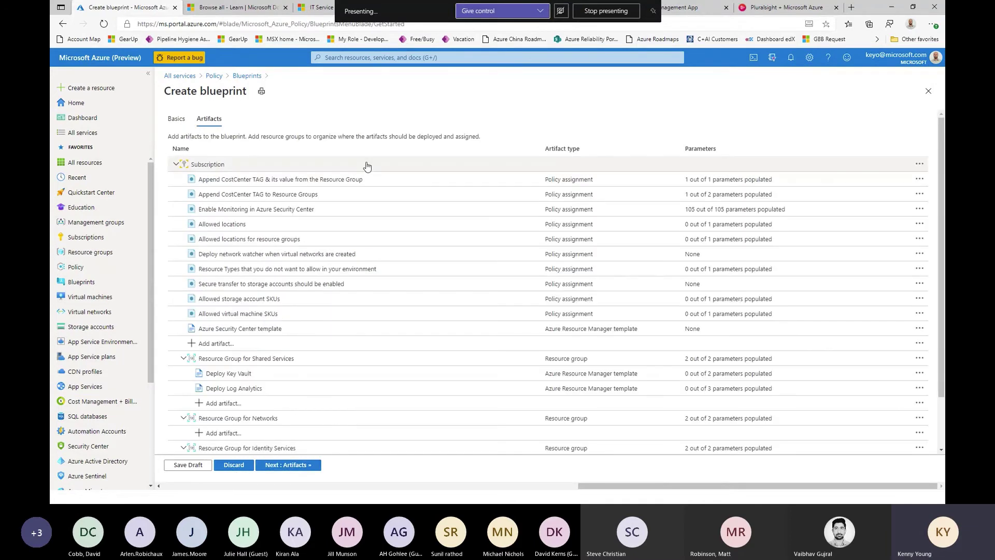
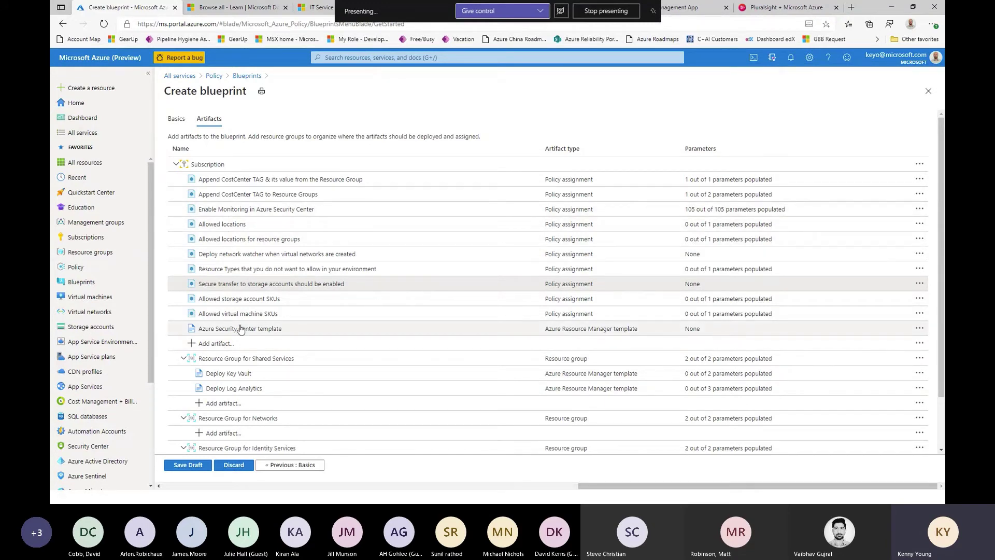
Inspect the pricing tier in the Azure Security Center template artifact and close it without changes.
click(241, 329)
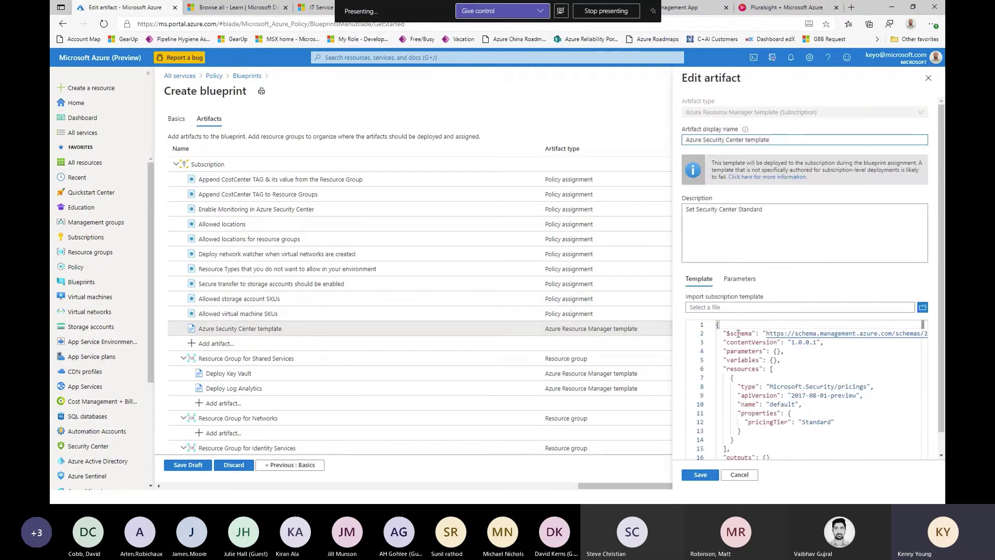
double_click(813, 423)
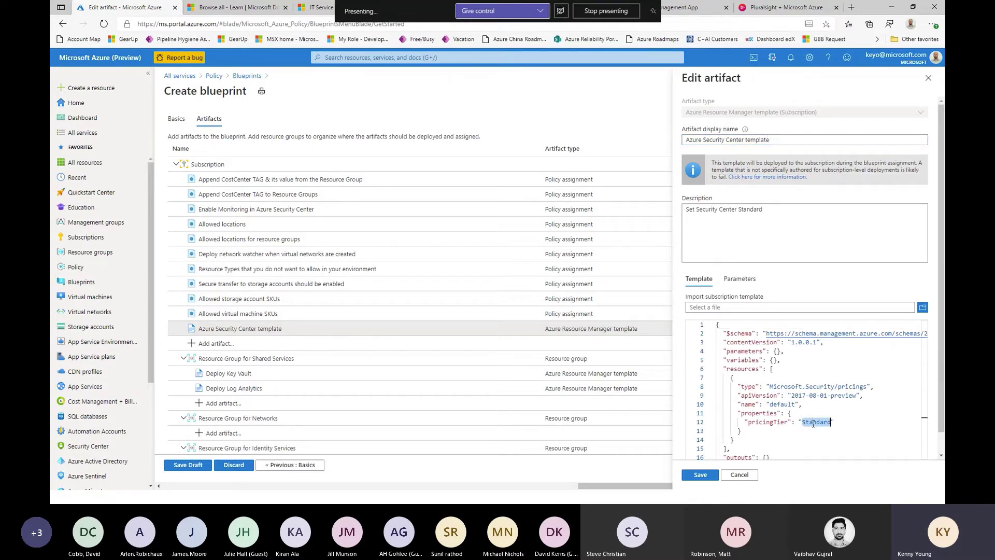
click(740, 475)
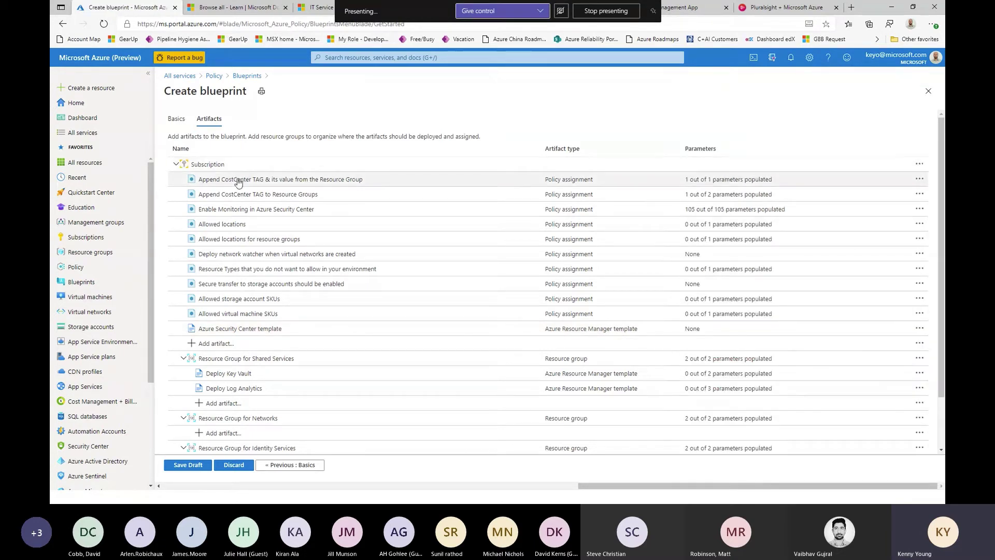
Open the "Enable Monitoring in Azure Security Center" artifact and examine its policy parameters.
click(234, 213)
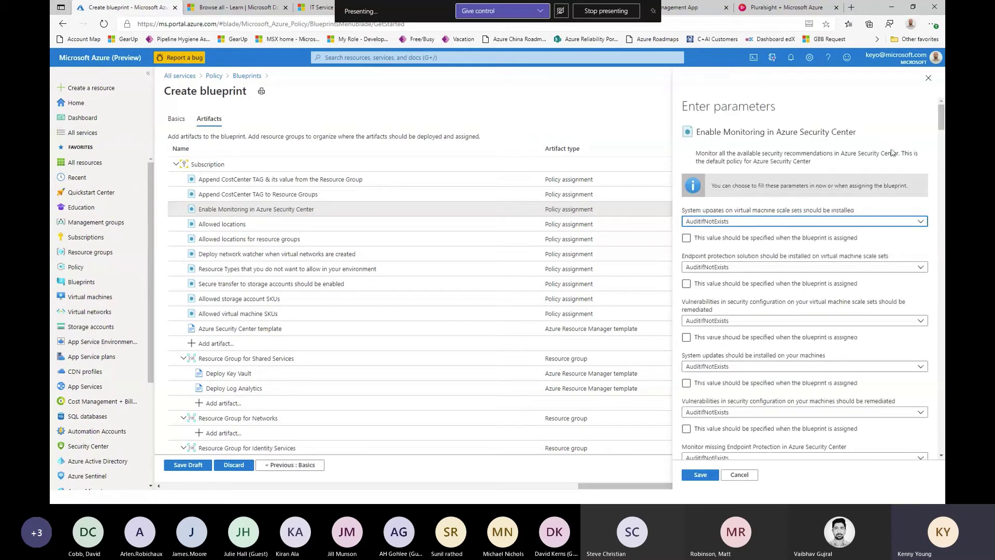
scroll(825, 250, down, 3)
scroll(826, 250, down, 2)
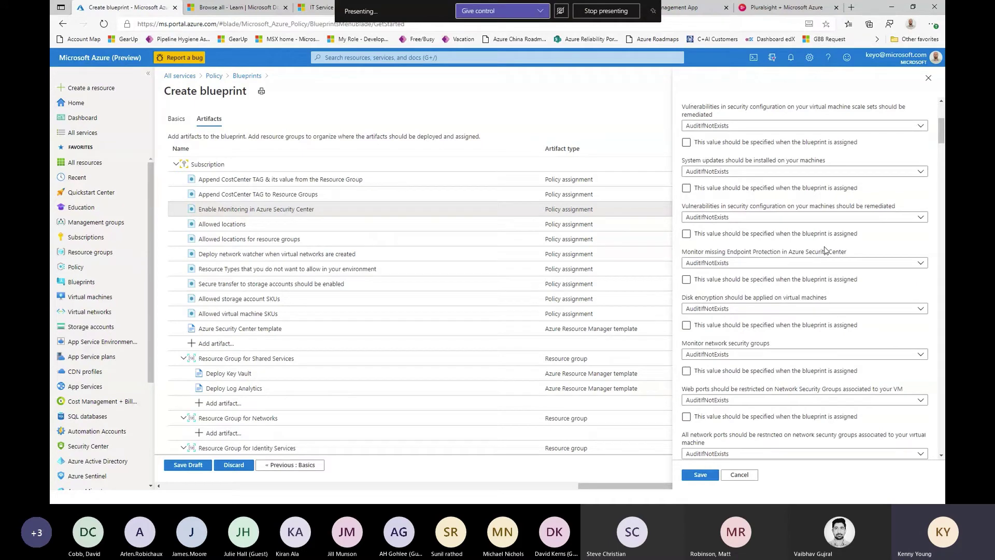
scroll(824, 246, down, 3)
scroll(824, 246, down, 3)
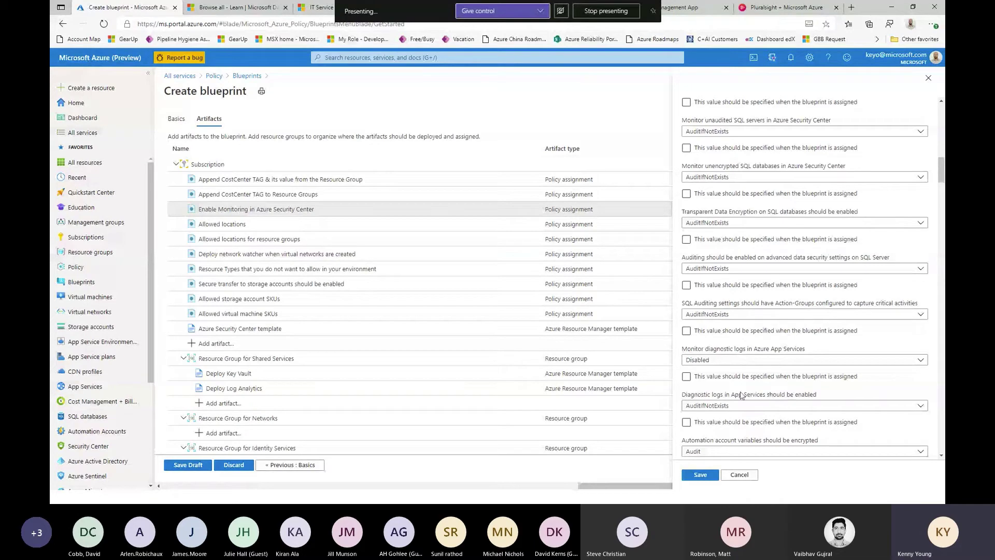
scroll(770, 397, down, 5)
scroll(748, 412, down, 1)
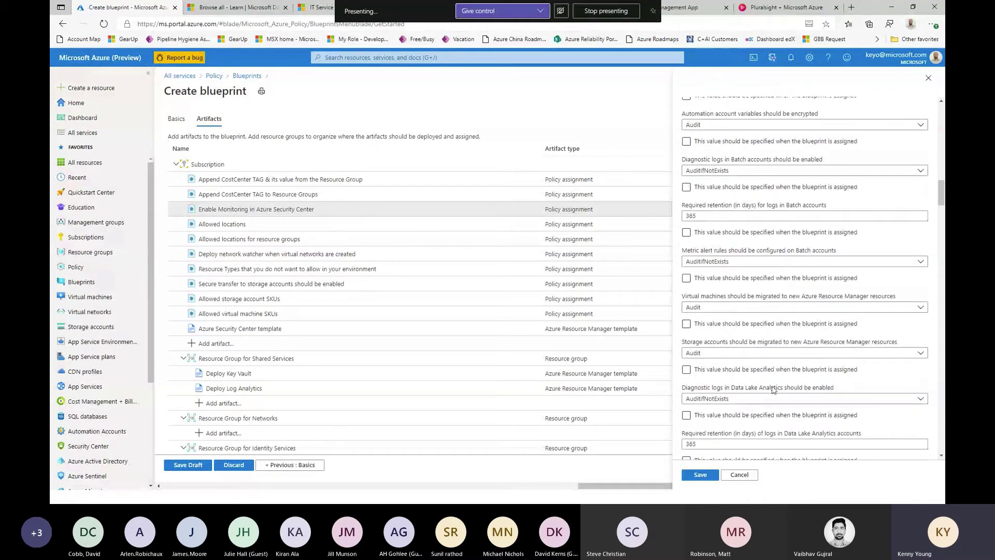
scroll(772, 389, up, 5)
scroll(772, 390, up, 5)
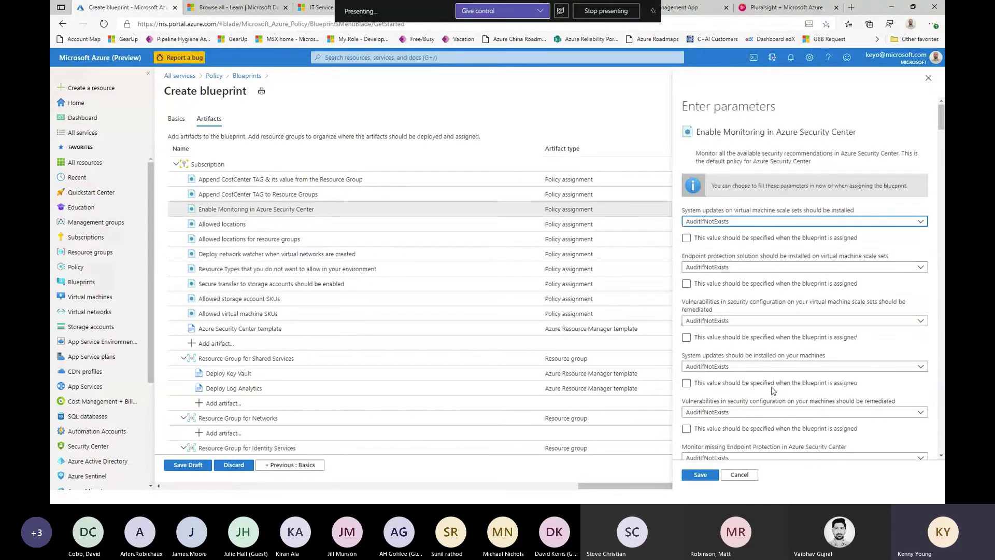
Try setting the virtual machine scale set system updates parameter to Disabled and specified at blueprint assignment, and discard the parameter changes.
click(774, 222)
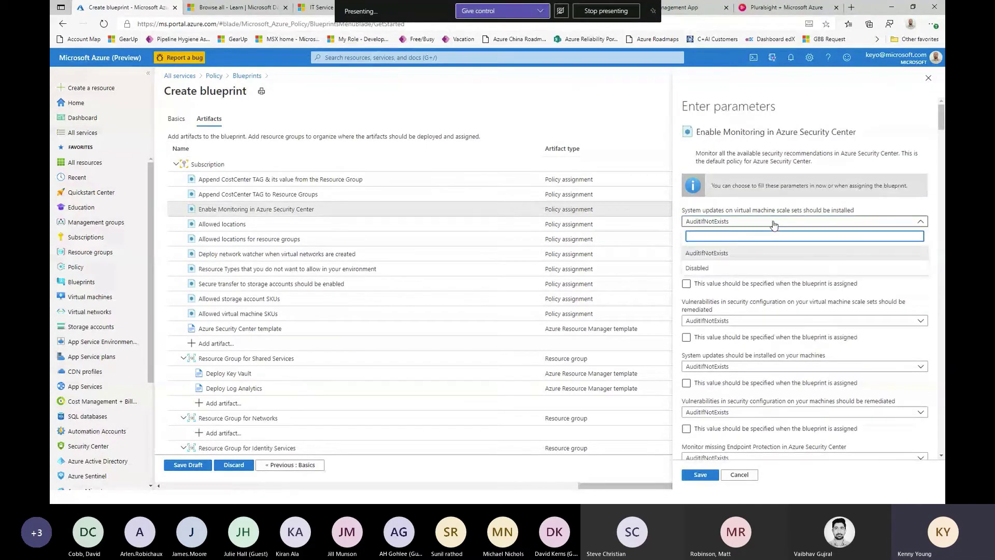
click(774, 224)
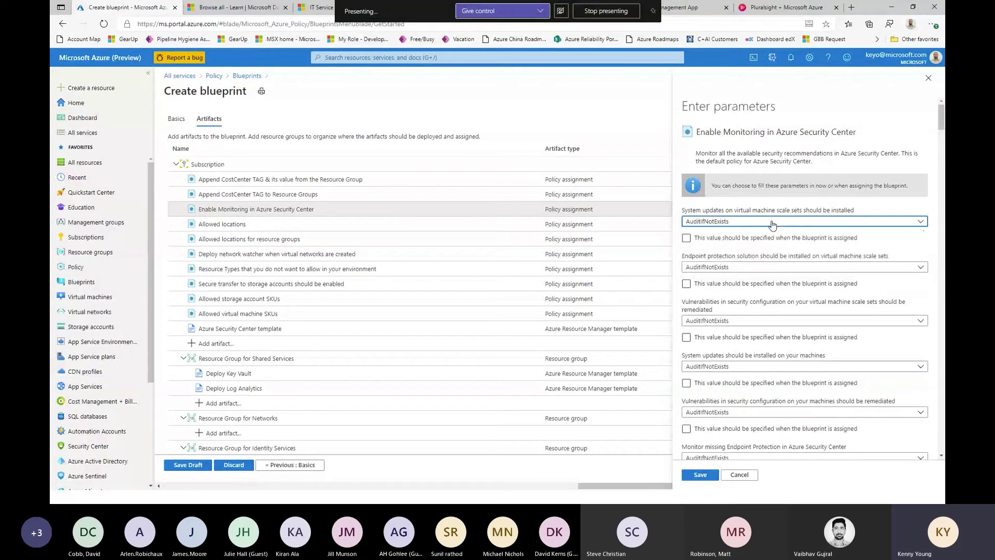
click(745, 224)
click(726, 268)
click(686, 241)
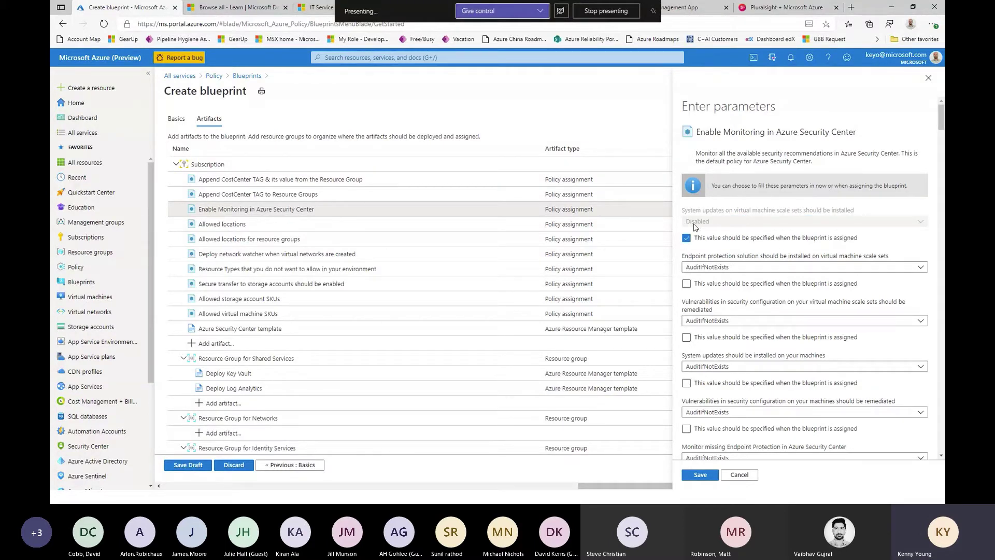
click(740, 475)
click(542, 74)
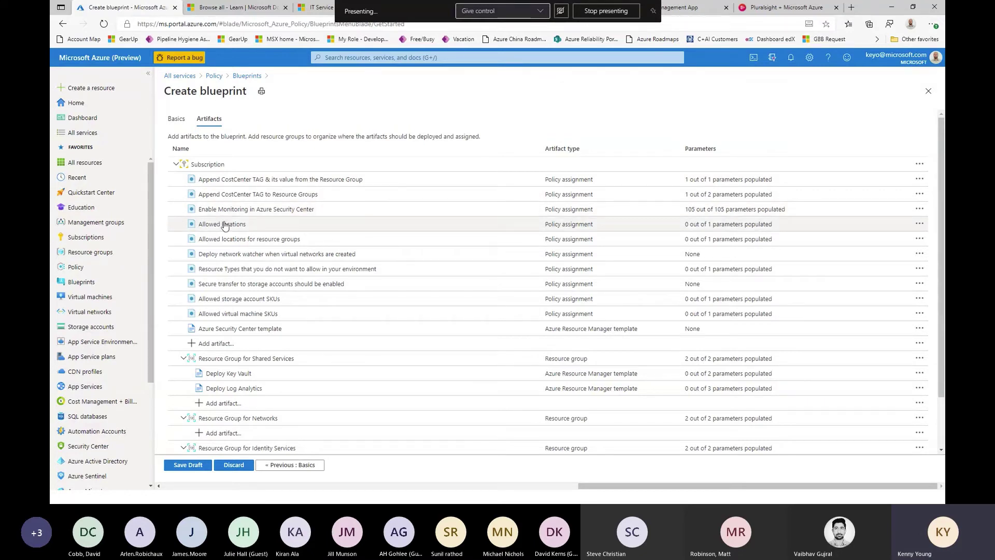
Check the available action for the "Deploy network watcher when virtual networks are created" artifact and dismiss it without removing the artifact.
click(222, 258)
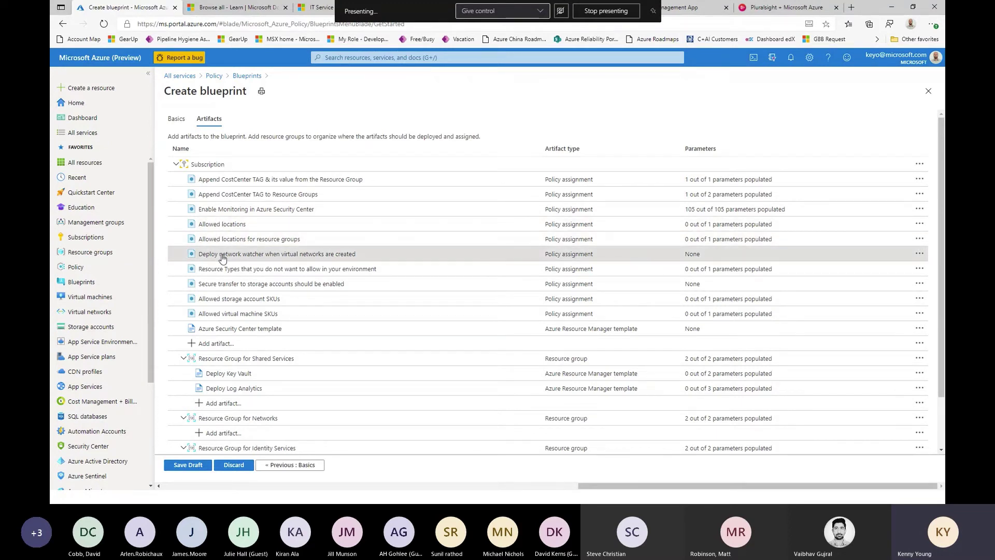
click(919, 255)
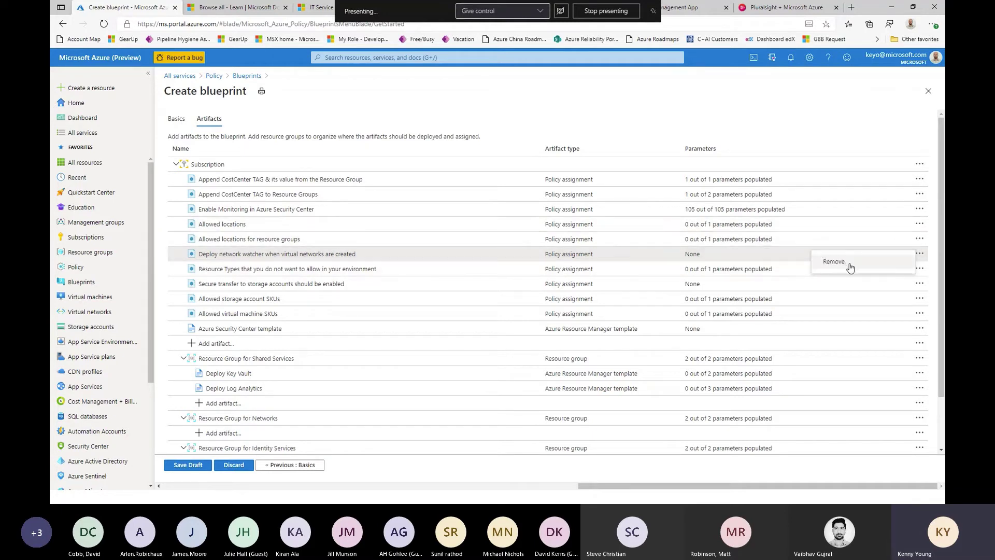
click(688, 102)
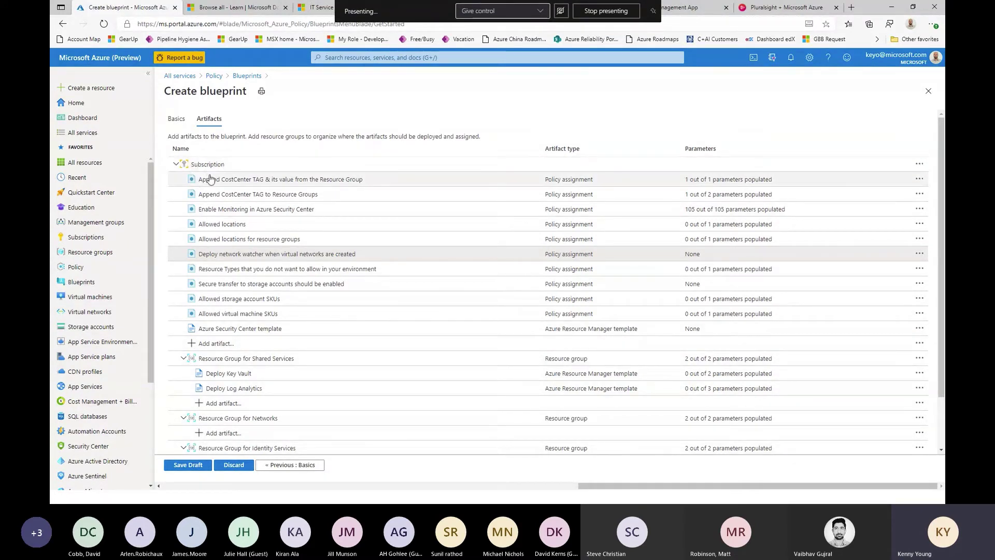
Start adding a subscription-level artifact of type Policy assignment and filter its policy definitions to Custom.
click(197, 350)
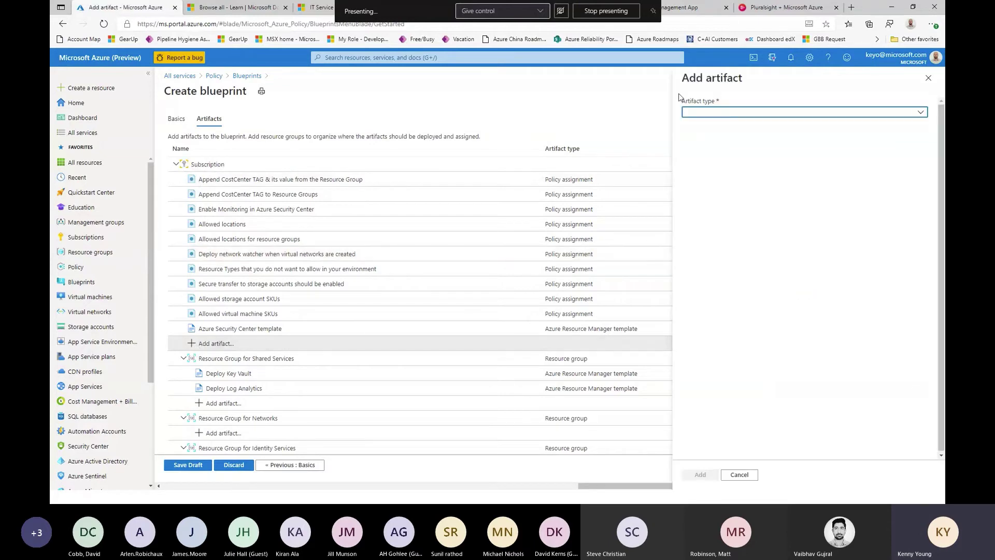
click(714, 113)
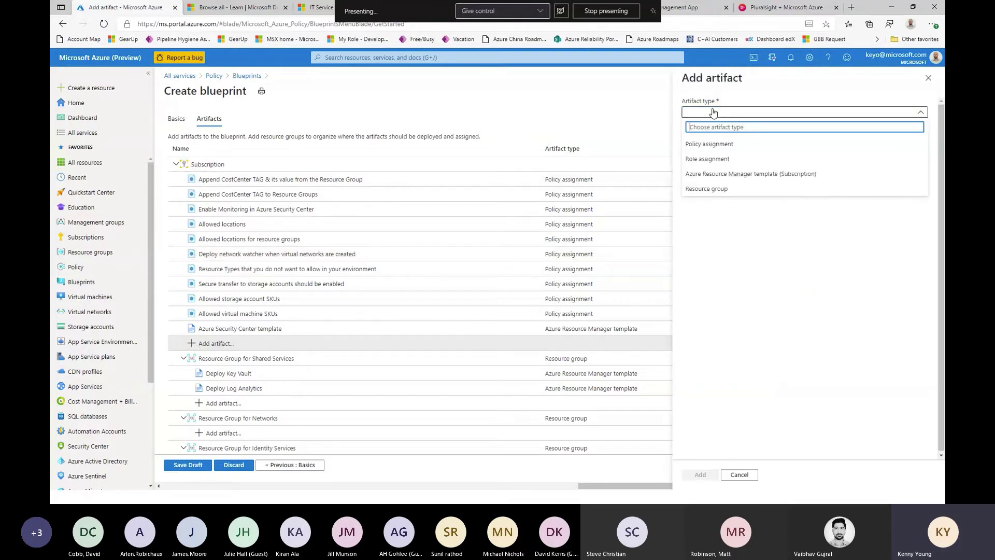
click(712, 145)
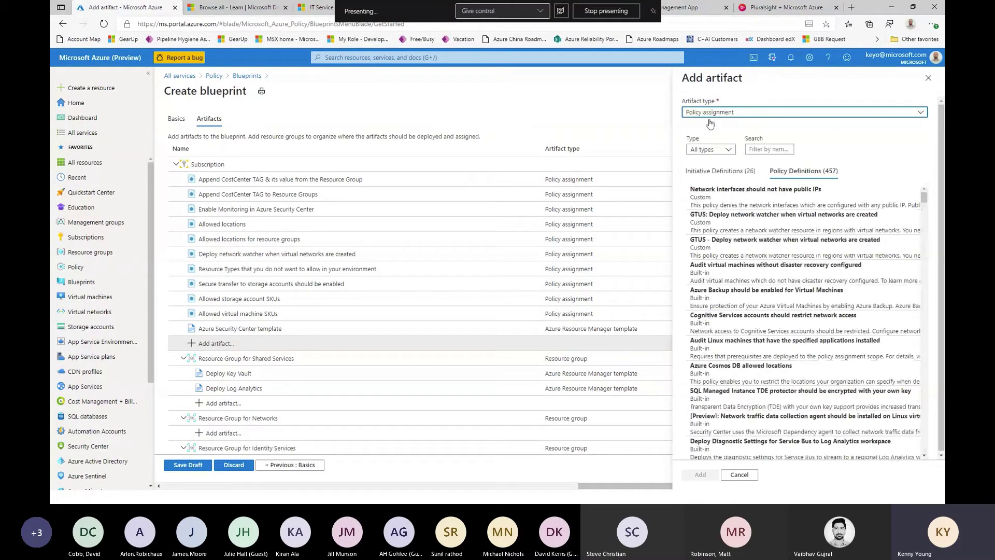
click(722, 152)
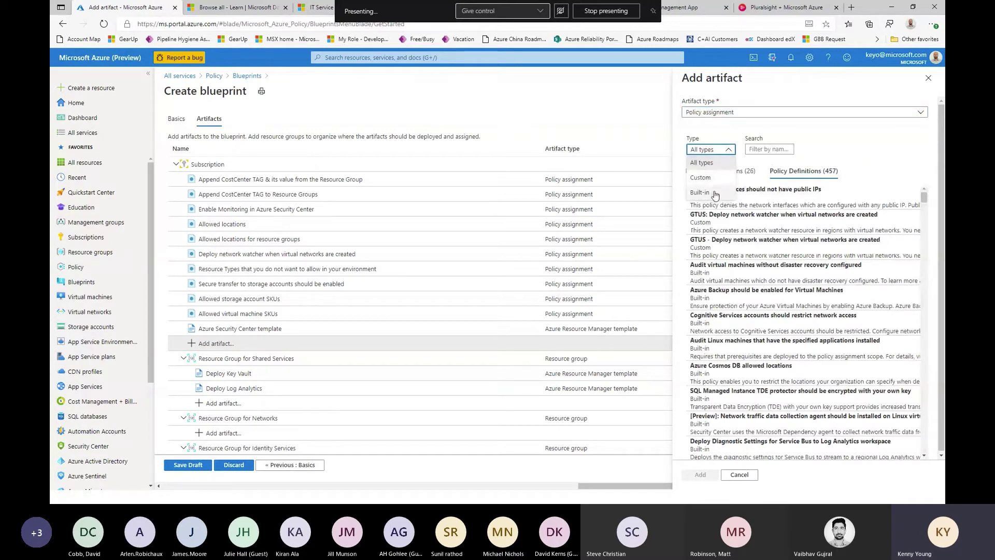
click(728, 177)
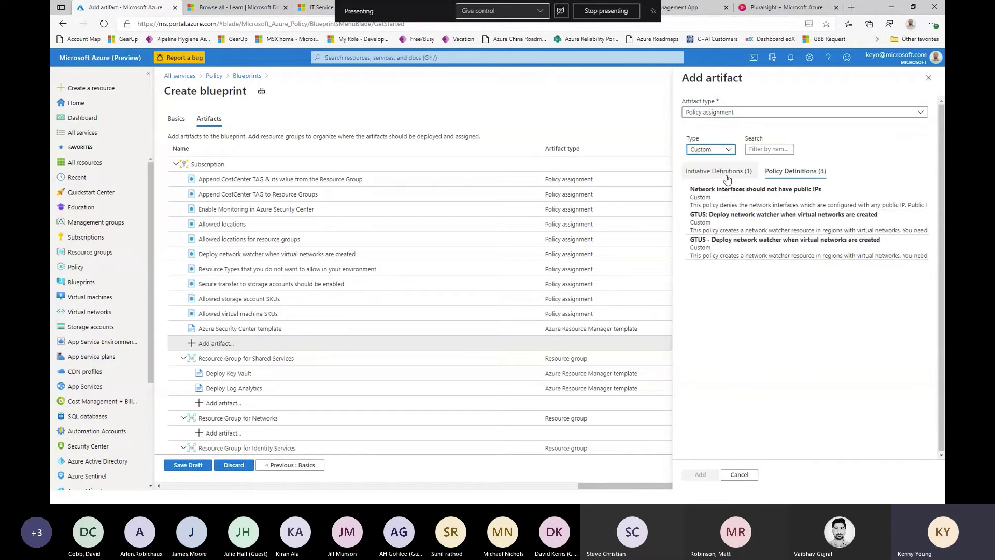
Change the new artifact's type to Role assignment and consult the management group hierarchy diagram in Visio before returning to the portal.
click(757, 114)
click(713, 143)
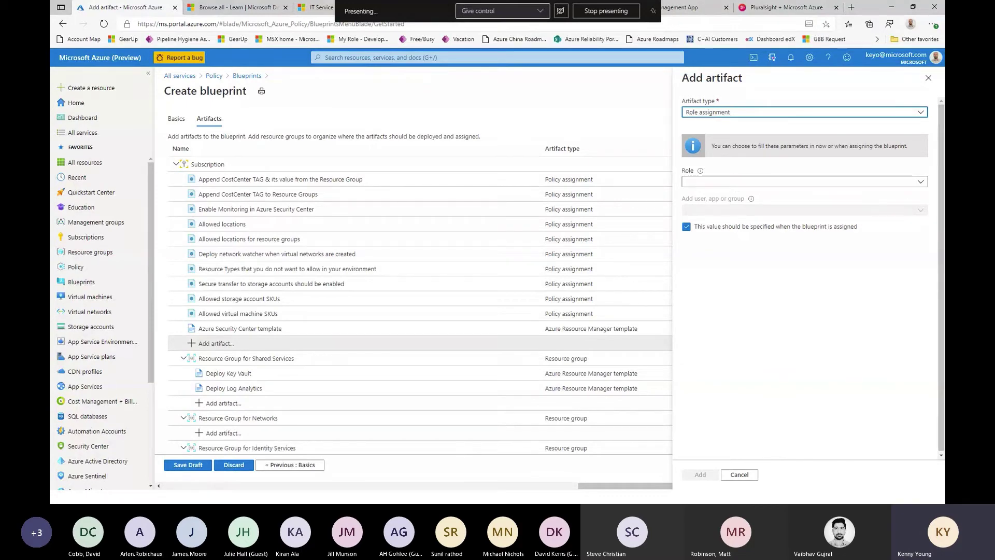
key(alt+Tab)
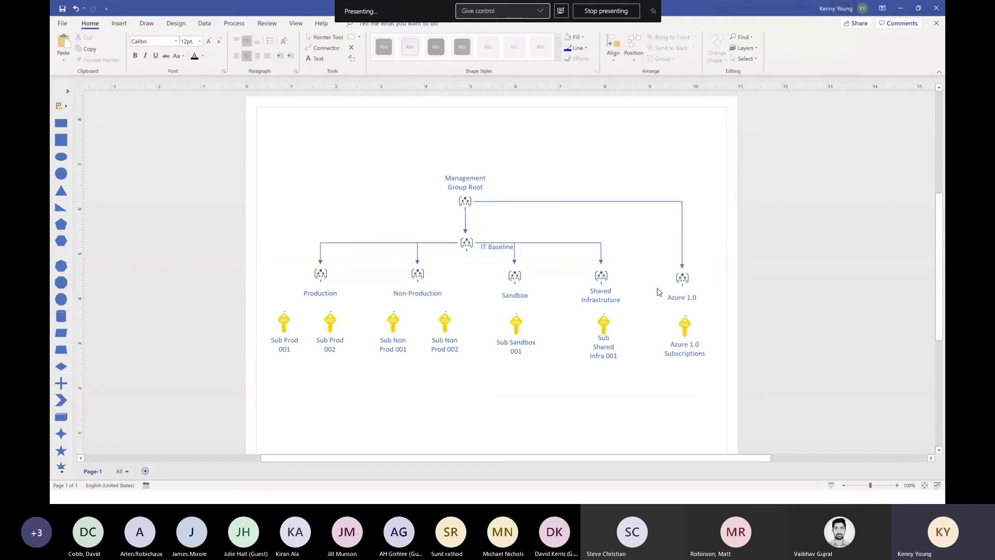
click(900, 8)
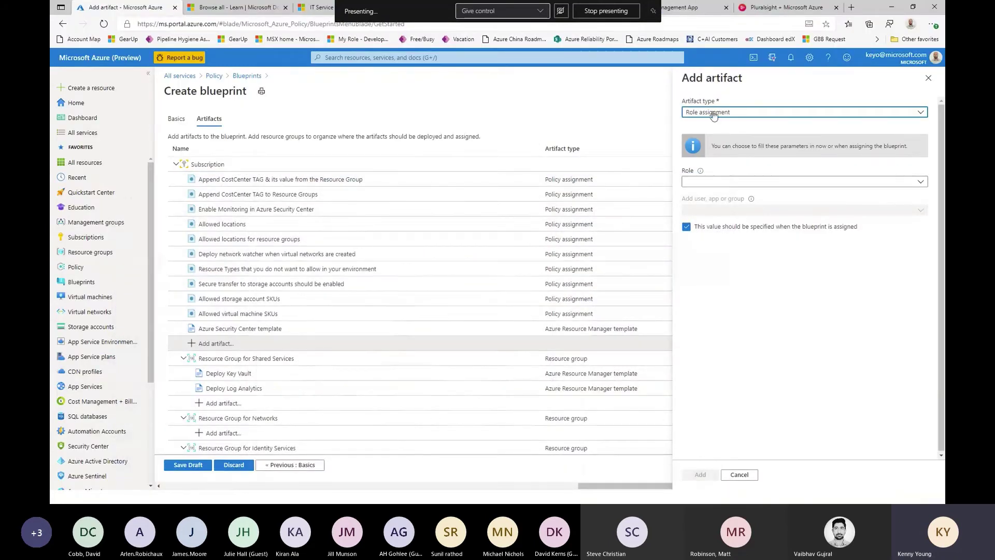
Set the role assignment's role to Contributor, turn off specifying the assignee at blueprint assignment, and check the user, app or group search.
click(710, 183)
click(709, 183)
click(704, 209)
click(686, 227)
click(725, 212)
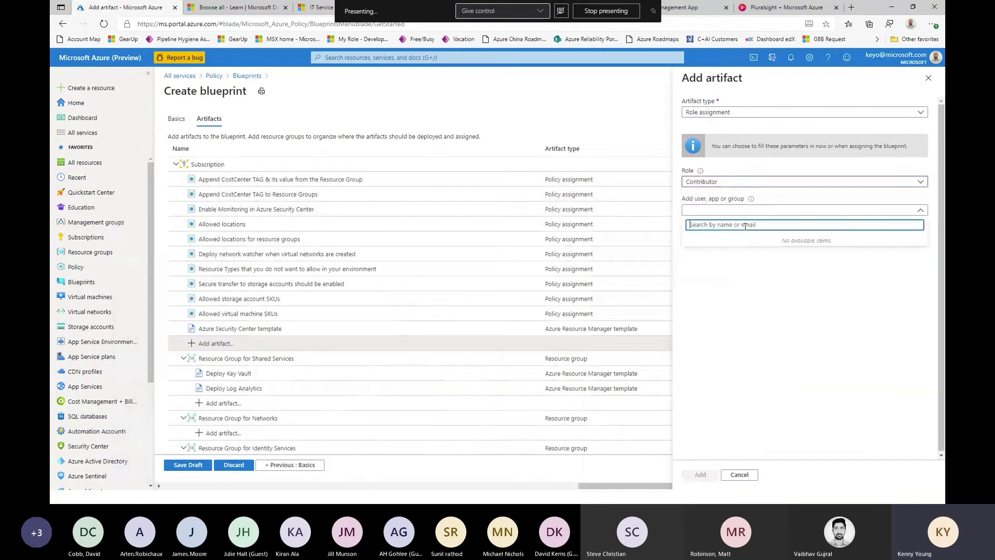
click(736, 308)
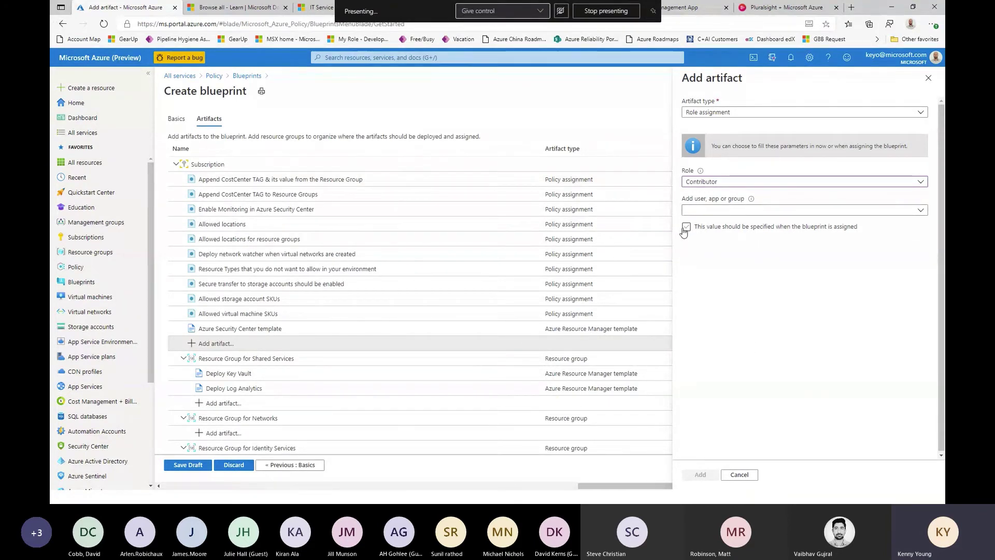
Examine the fields offered by the Azure Resource Manager template (Subscription) and Resource group artifact types.
click(755, 113)
click(749, 174)
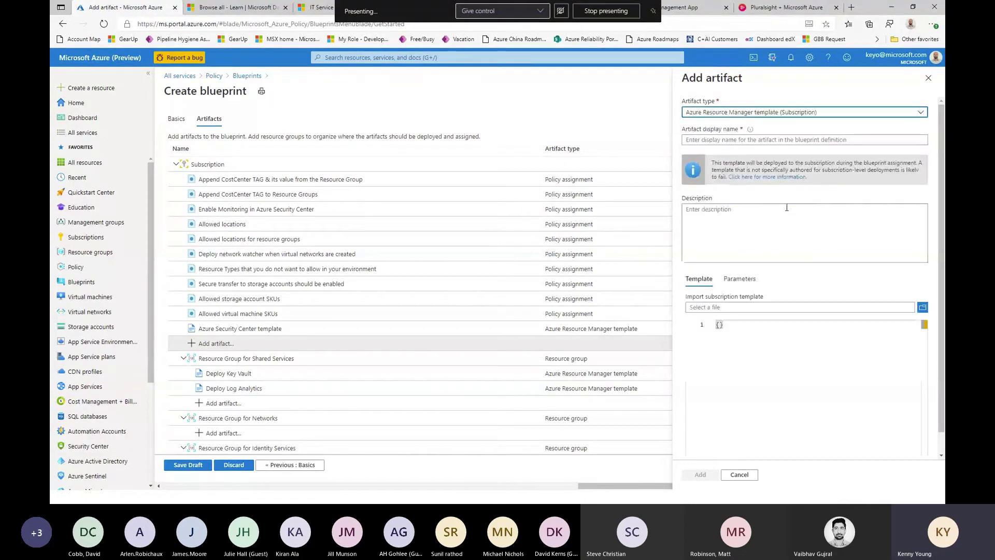
click(724, 327)
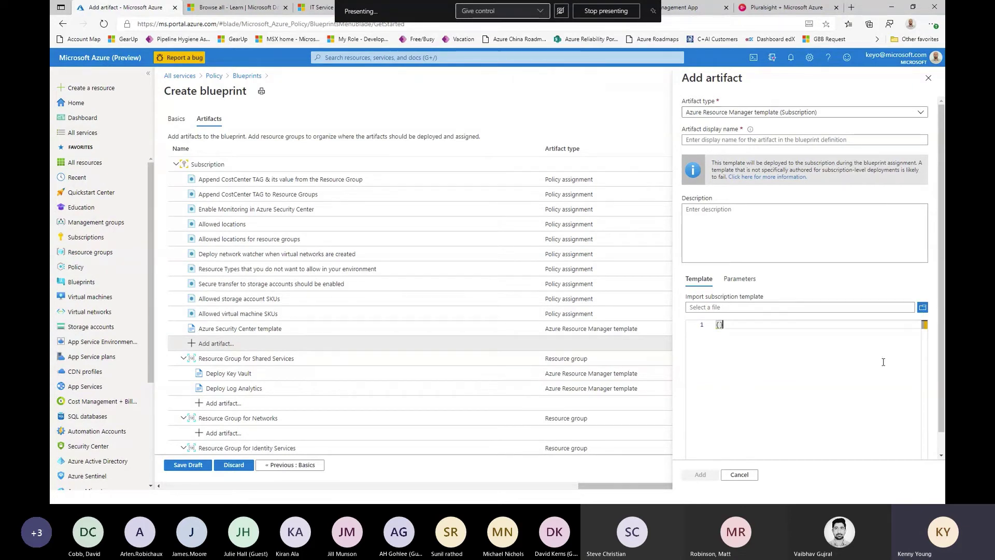
click(718, 114)
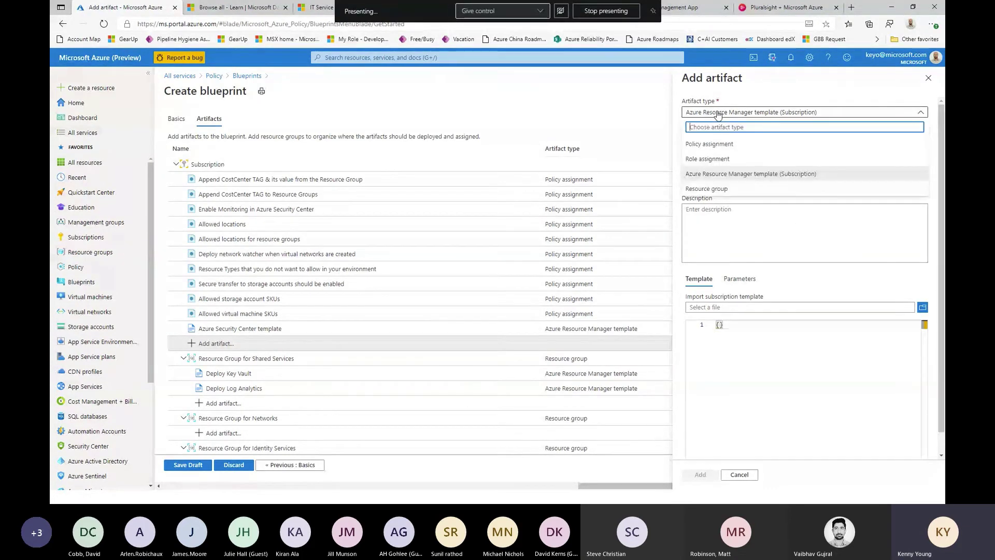
click(710, 189)
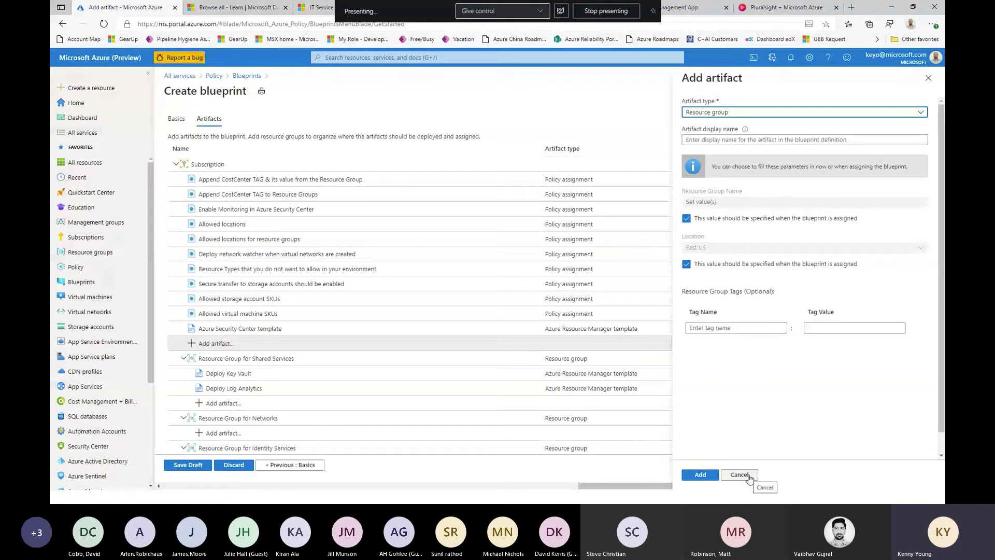
Revisit the settings of the Policy assignment and Role assignment artifact types and show the available types again.
click(759, 112)
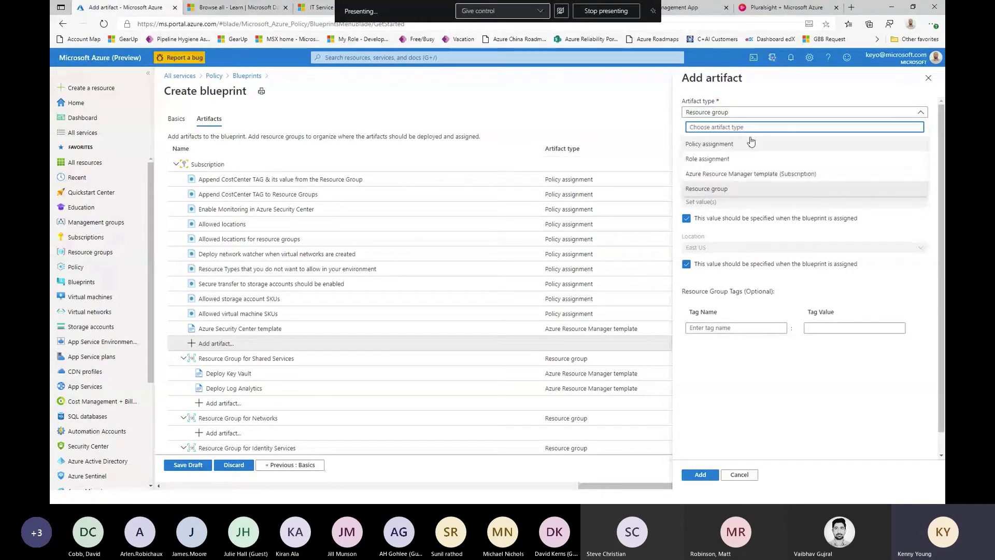
click(751, 142)
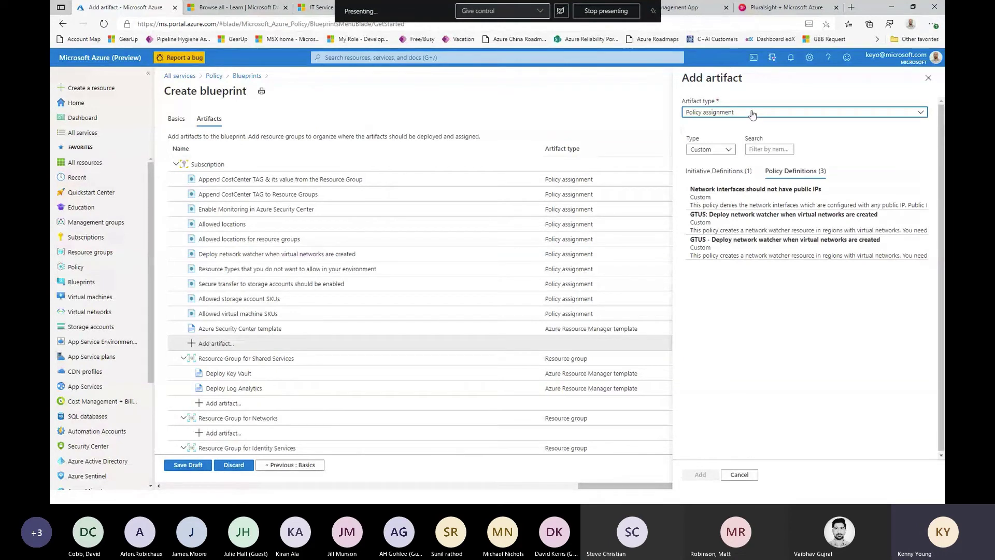
click(752, 113)
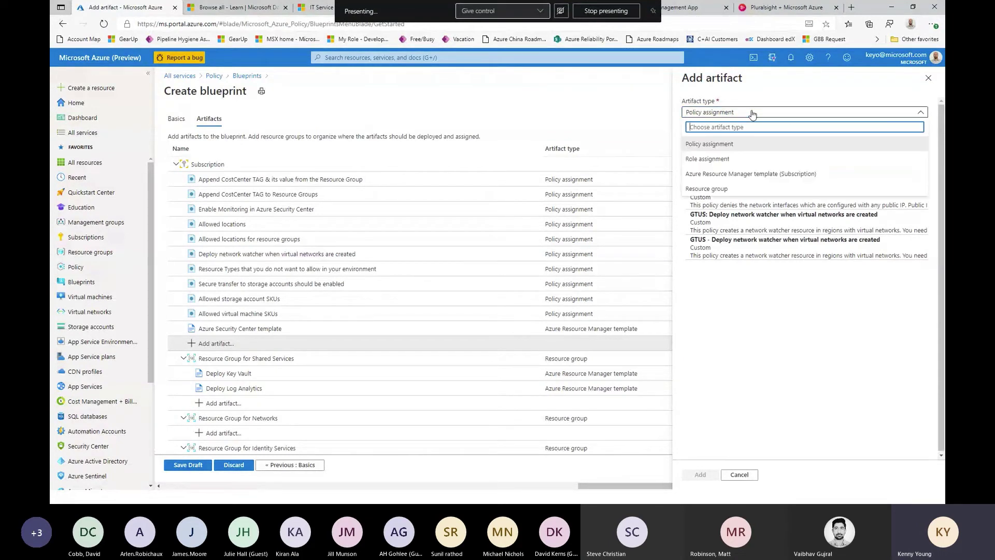
click(747, 155)
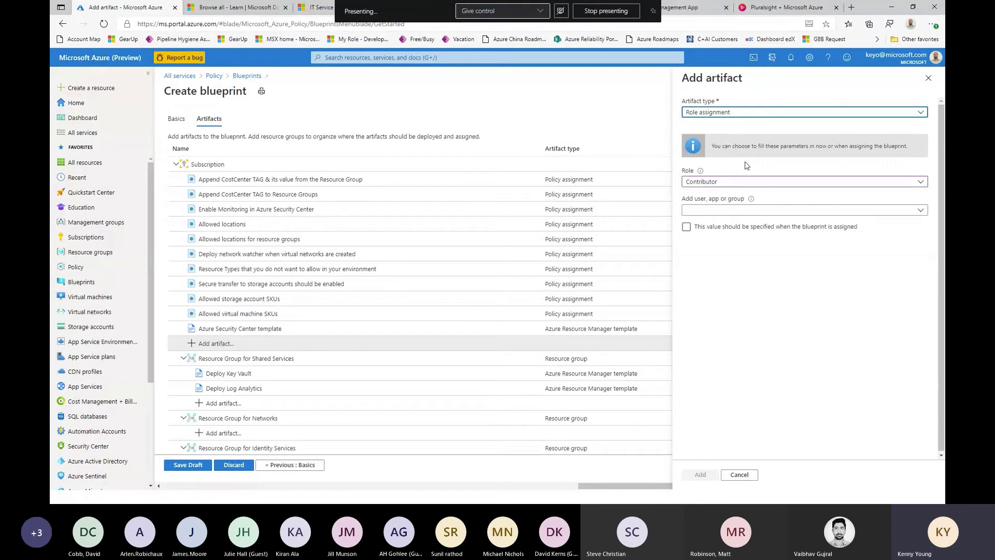
click(747, 113)
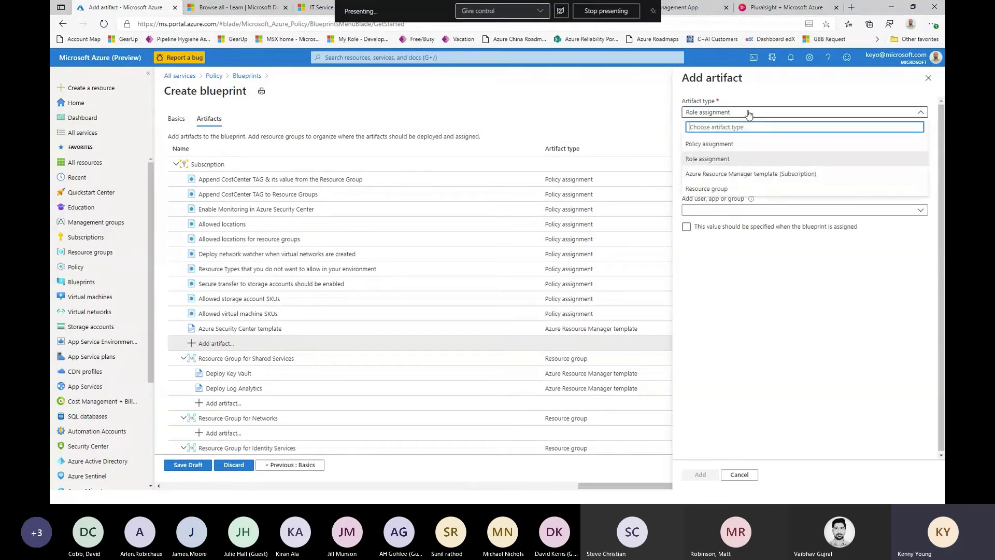
Preview the Azure Resource Manager template (Subscription) artifact form, and leave blueprint creation without adding the artifact.
click(748, 113)
click(748, 113)
click(744, 176)
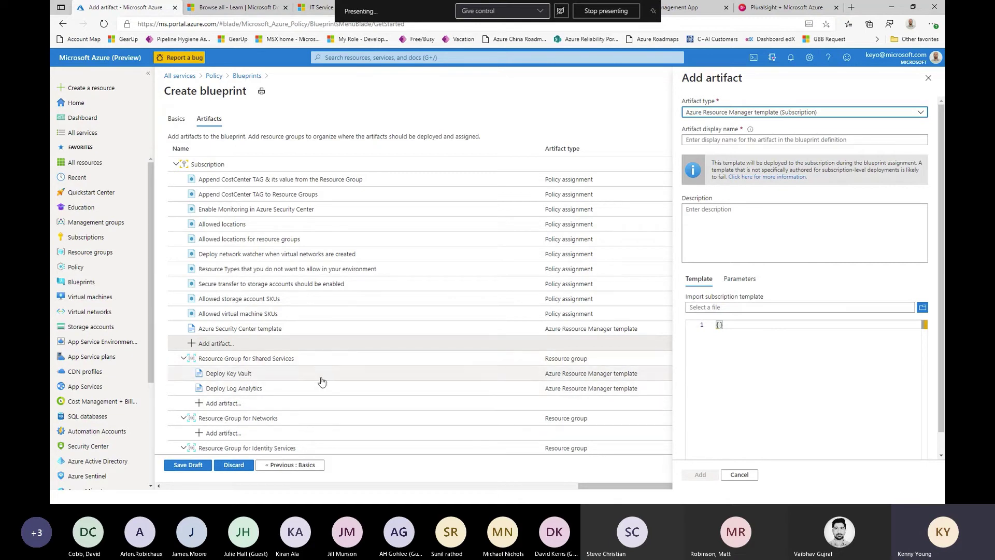
click(742, 475)
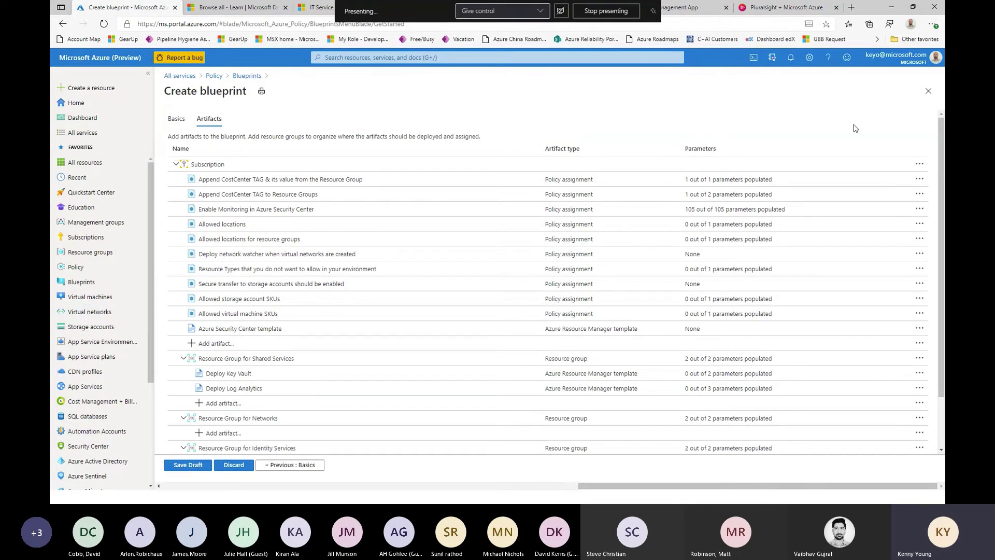
click(929, 92)
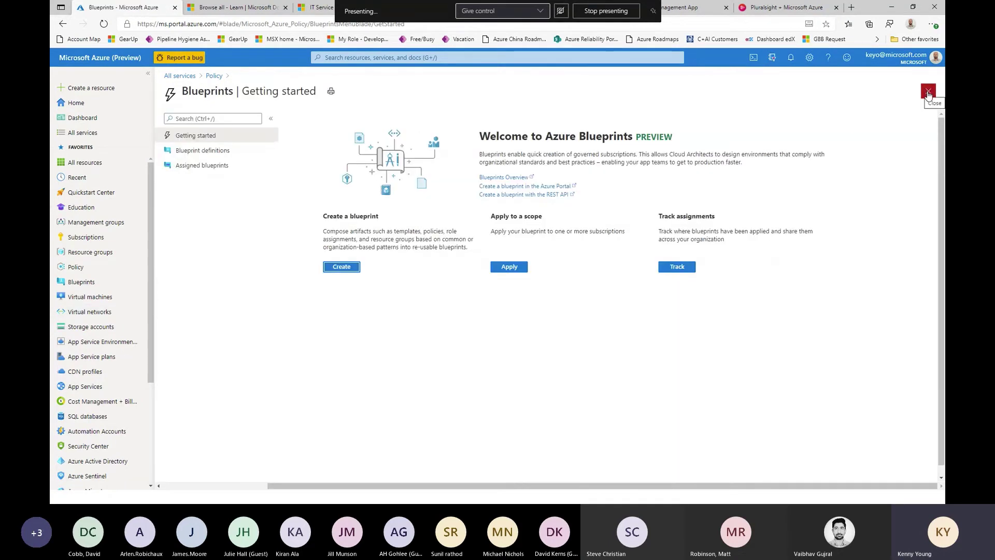
Start assigning the bpKeyoITBaseline blueprint definition, with KEYO - Azure Internal Consumption as its subscription.
click(210, 151)
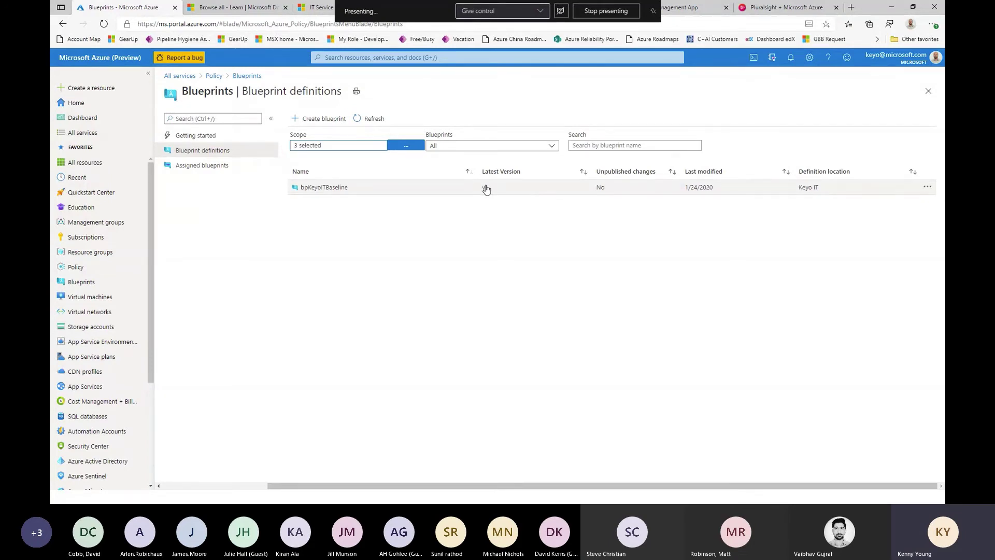
click(928, 187)
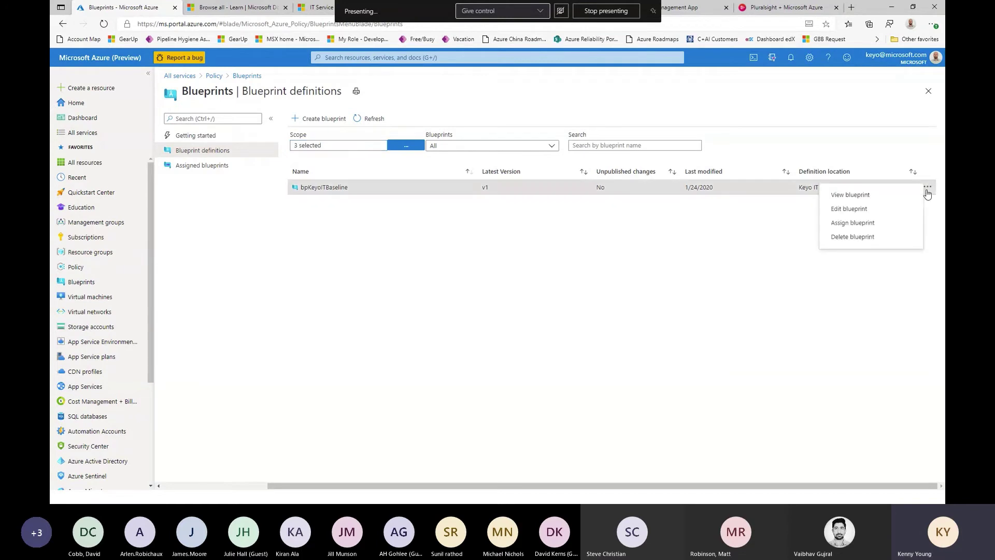
click(851, 222)
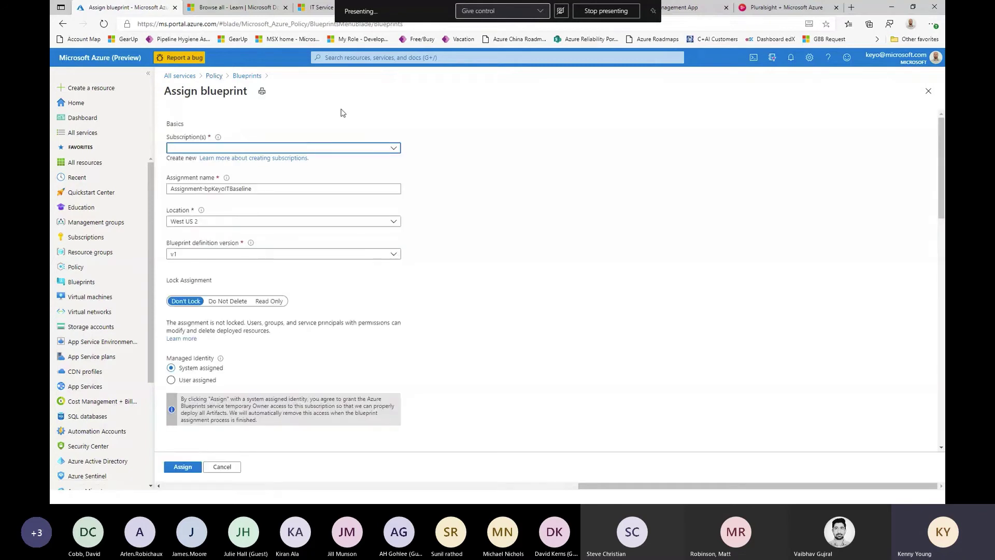
click(175, 148)
click(174, 179)
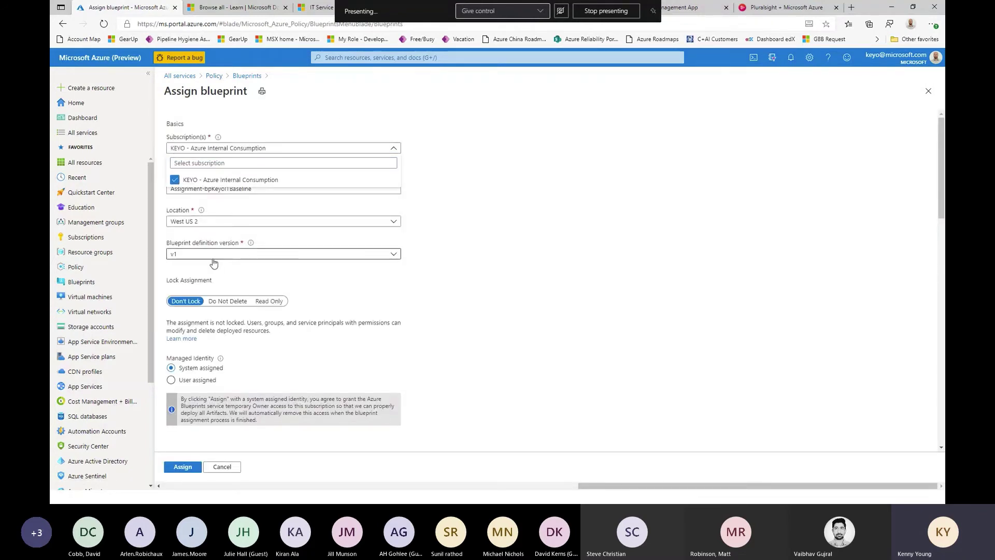
click(332, 246)
Allow all storage account SKUs in the blueprint assignment's artifact parameters, and recheck the selection.
scroll(270, 311, down, 4)
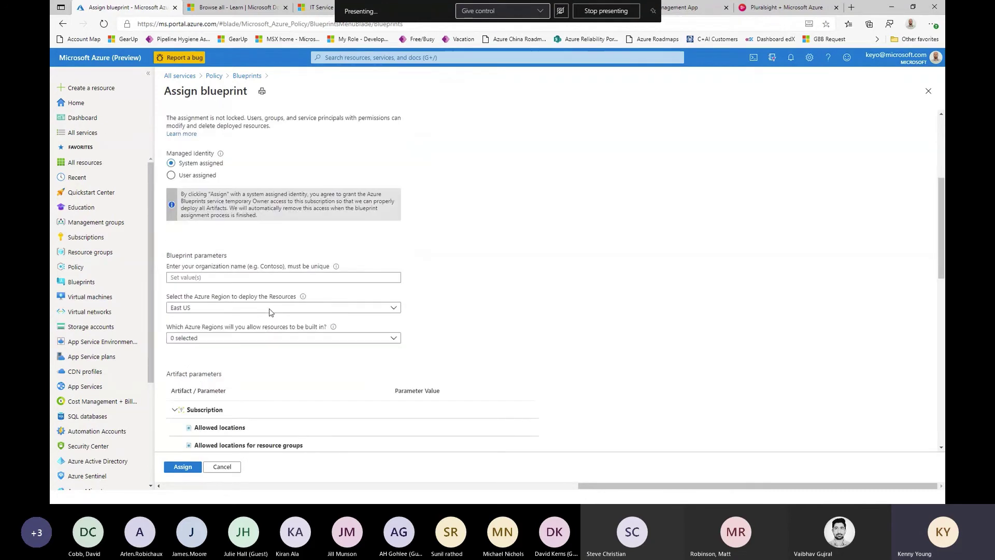
scroll(270, 311, down, 5)
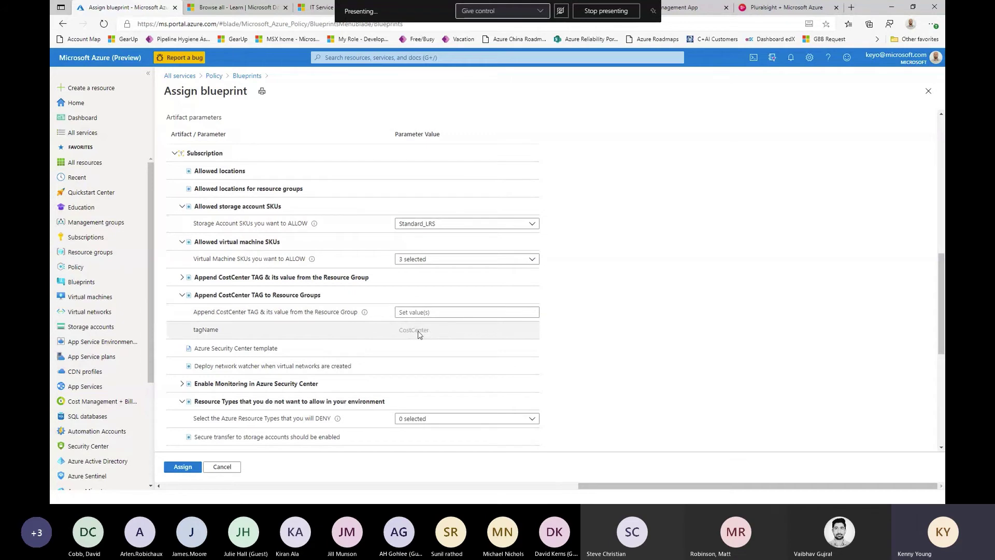
click(437, 229)
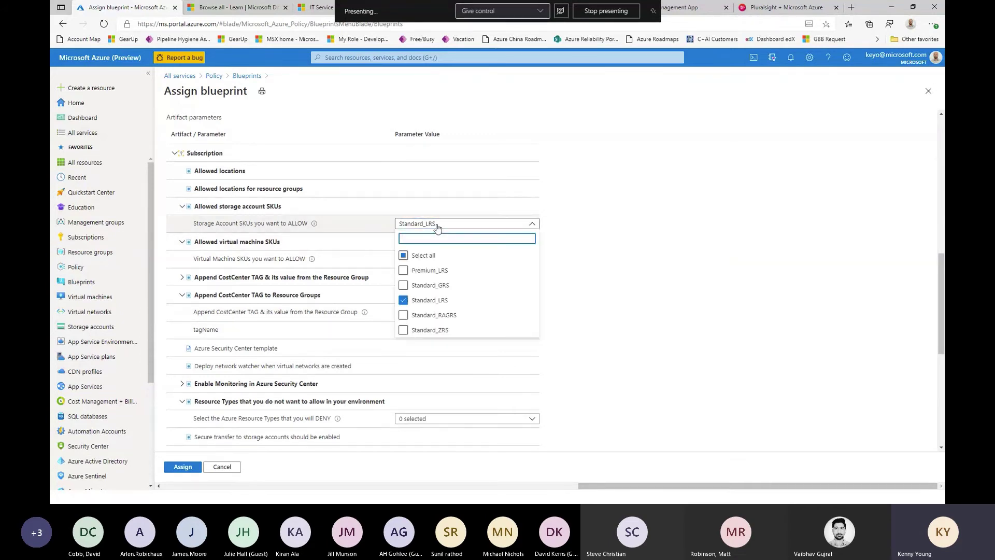
click(404, 257)
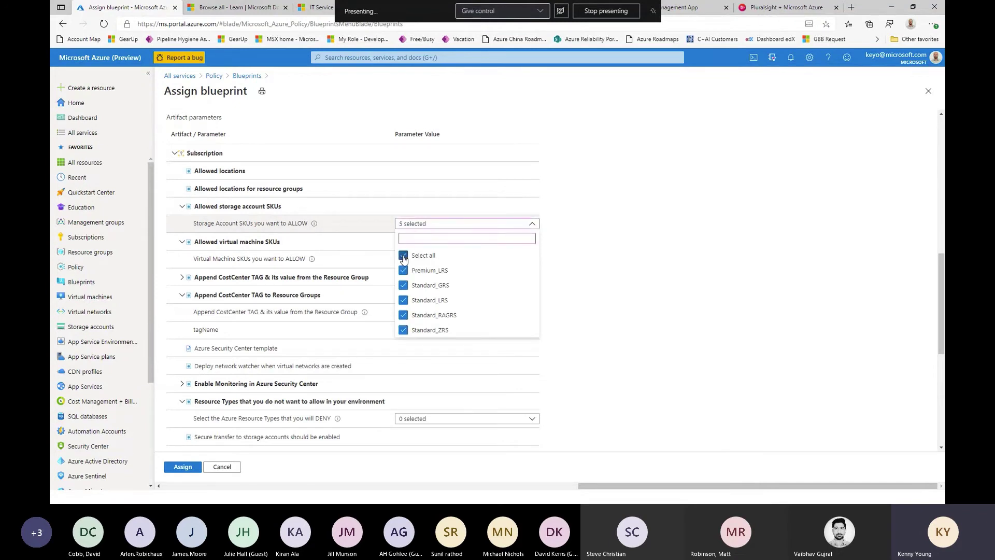
click(656, 223)
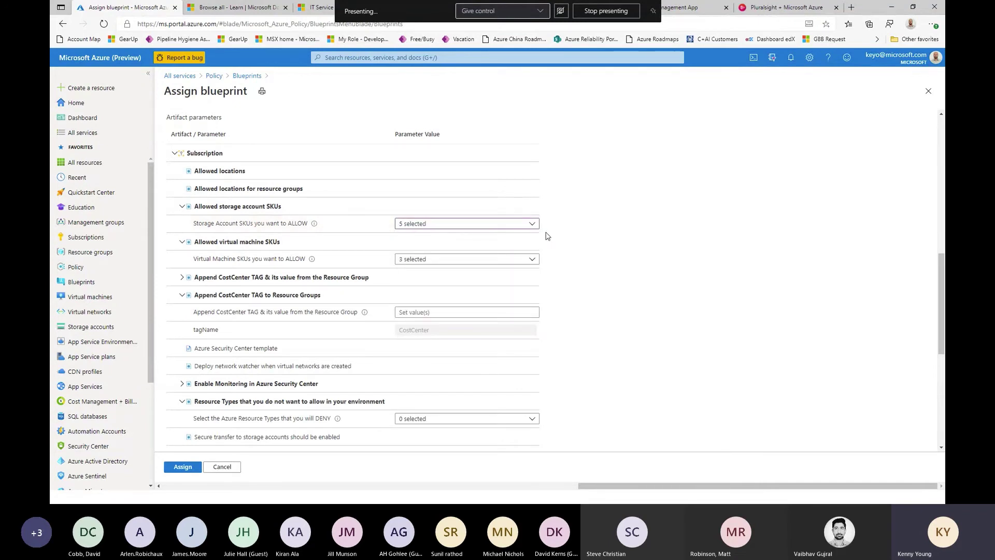
click(532, 225)
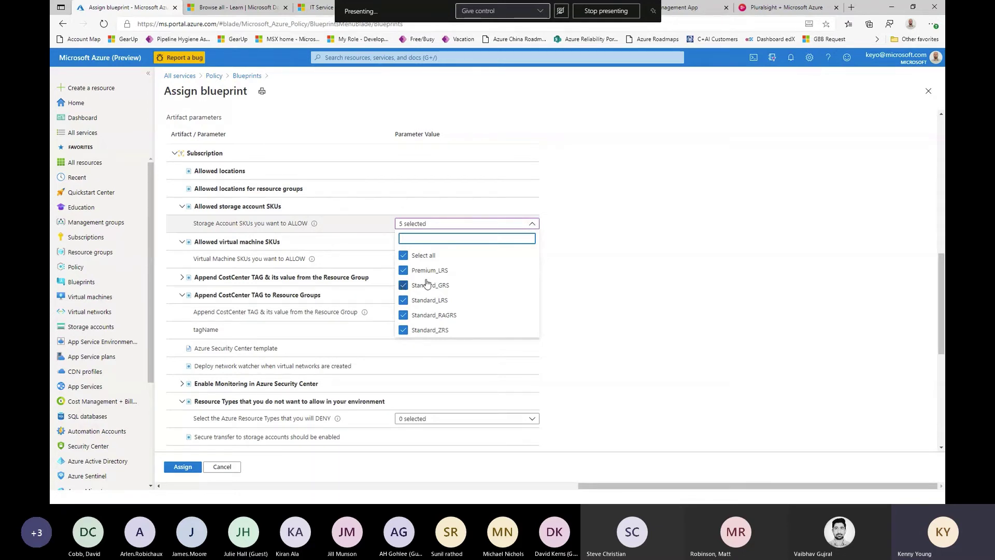
click(724, 223)
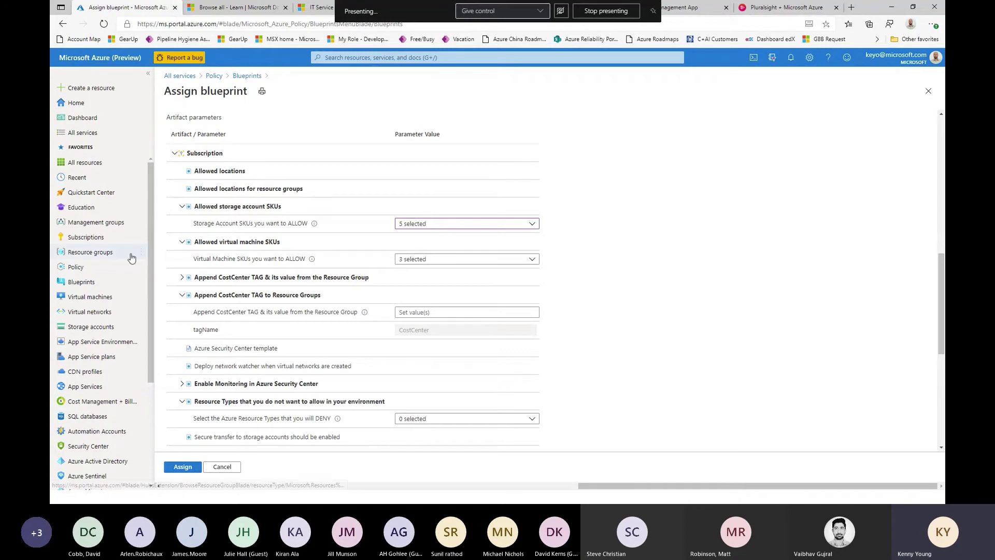
Examine the virtual machine SKUs that can be allowed and the Azure resource types that can be denied in the assignment.
click(413, 260)
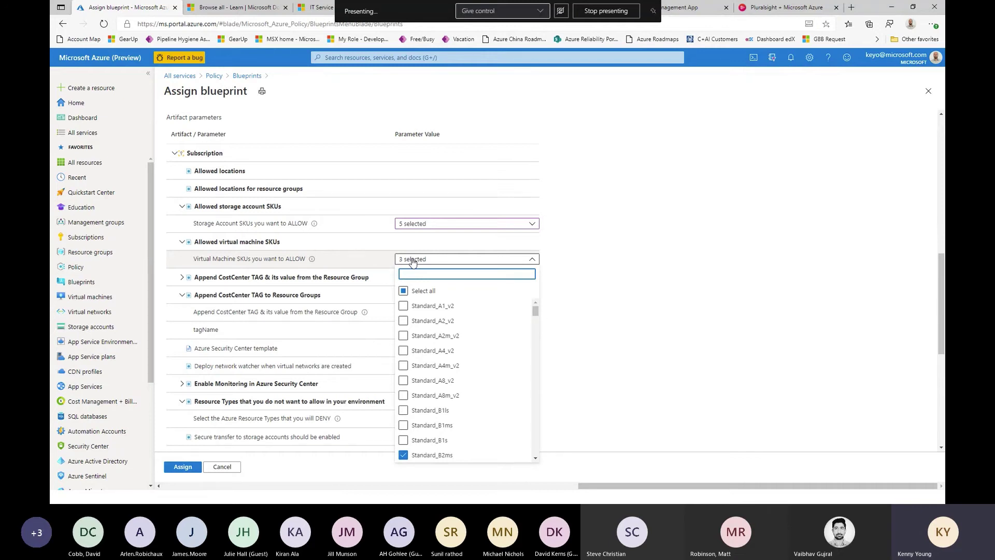
click(593, 252)
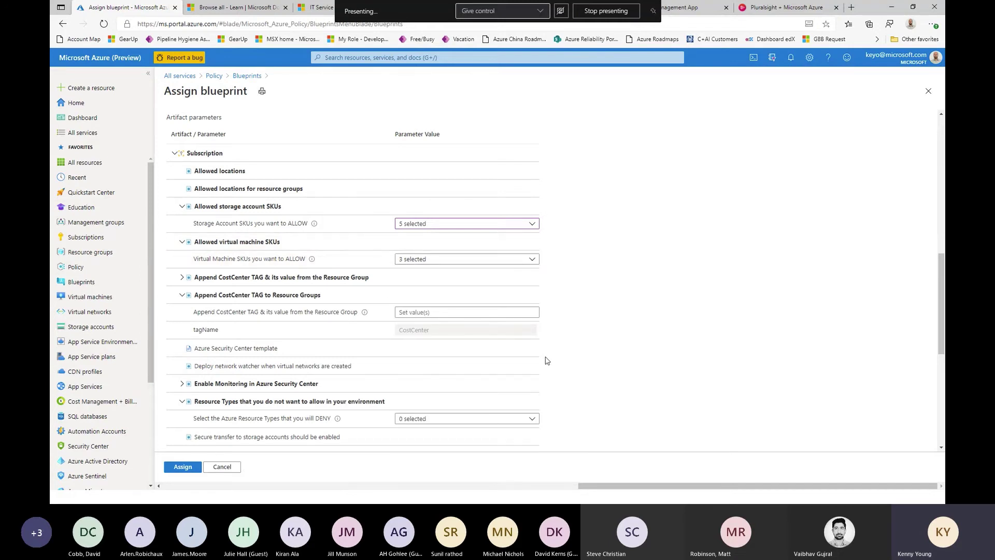
scroll(545, 358, down, 5)
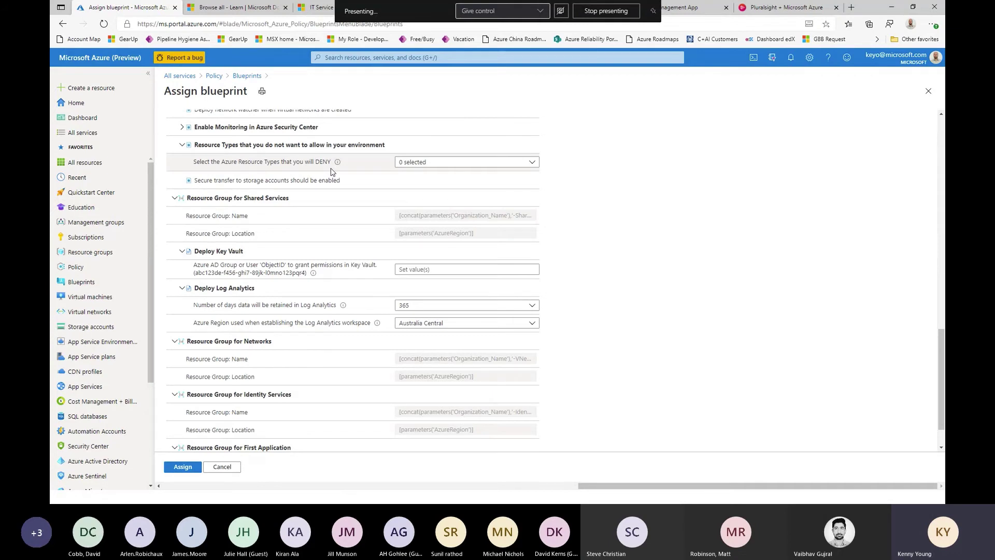
click(492, 163)
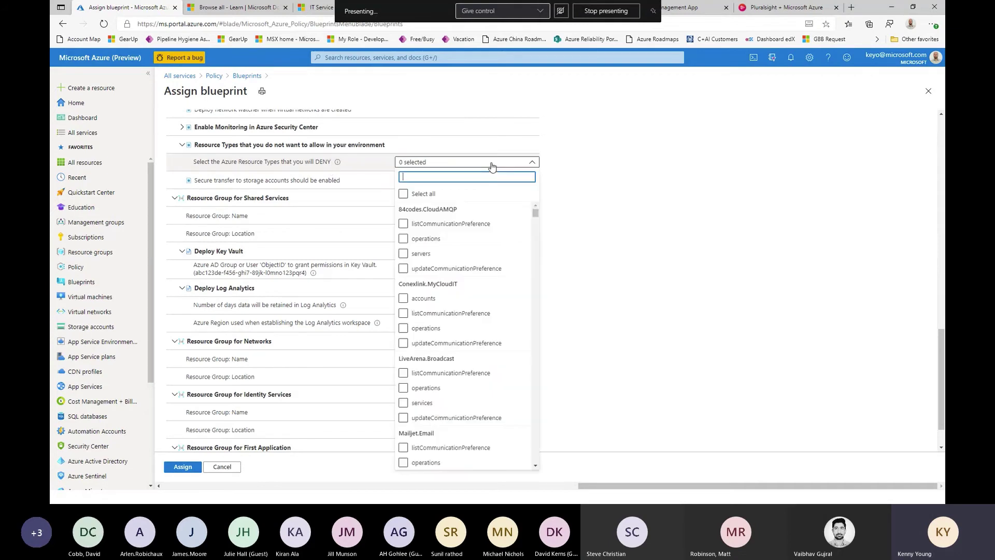
scroll(452, 289, down, 4)
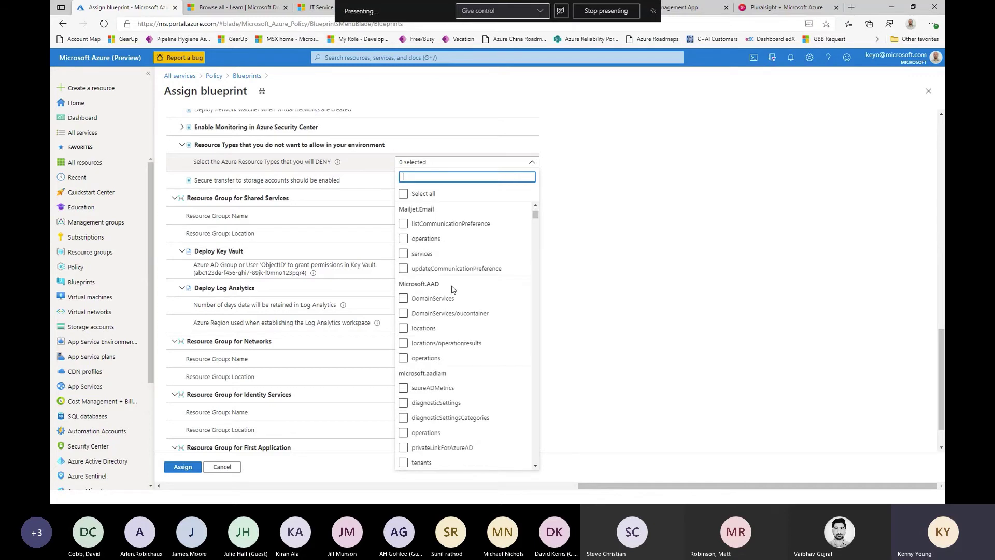
scroll(452, 289, down, 5)
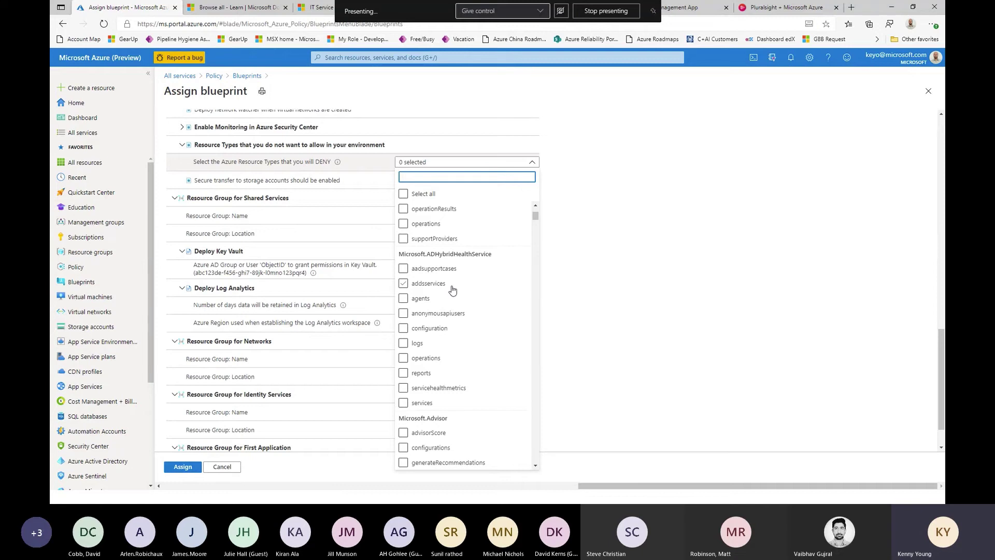
scroll(452, 289, down, 2)
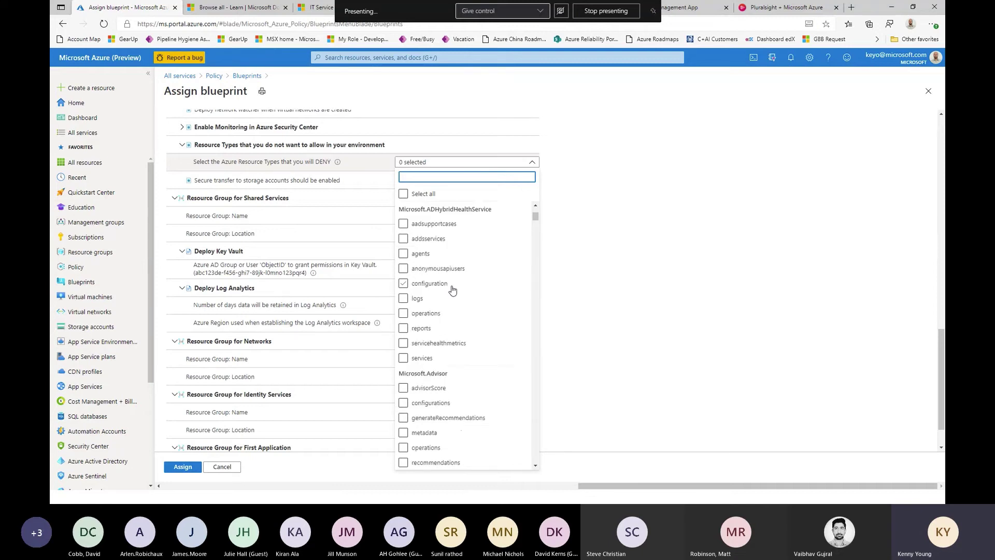
click(654, 305)
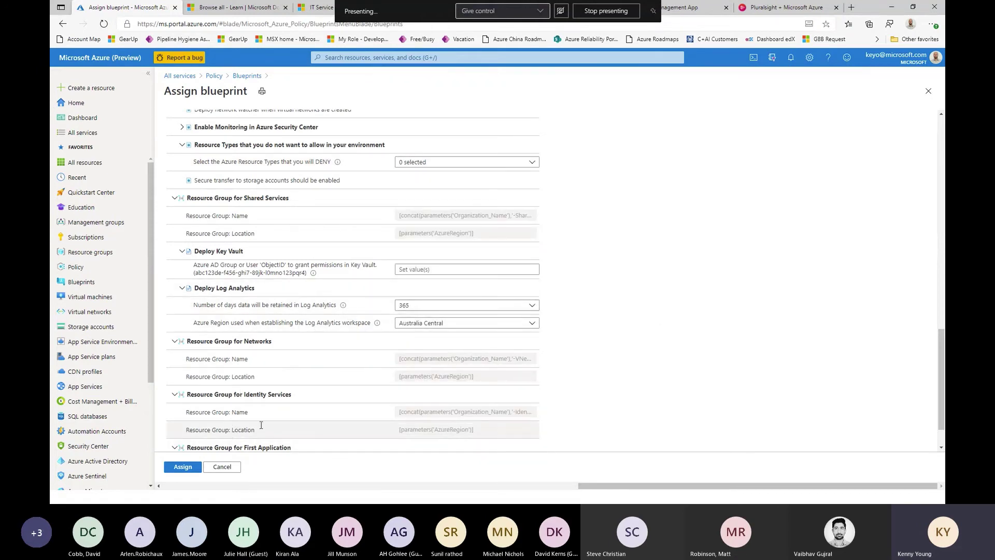
Check the remaining resource group parameters, and close the blueprint assignment while discarding its unsaved edits.
scroll(237, 434, down, 1)
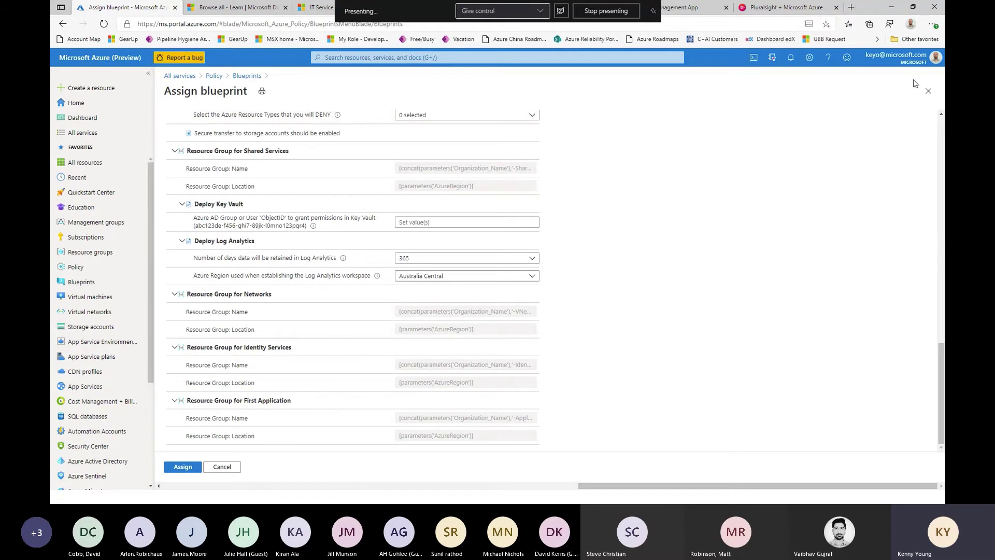
click(929, 91)
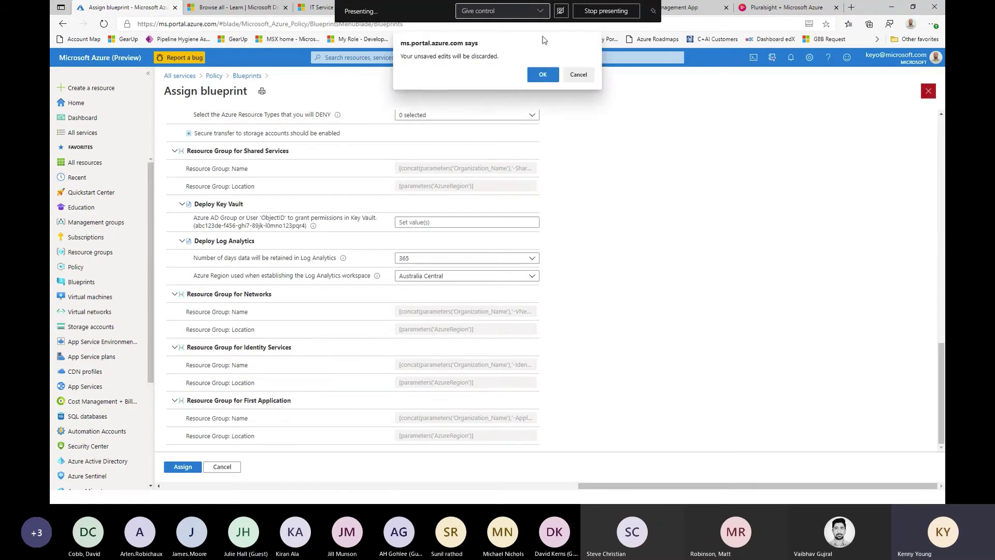
click(543, 74)
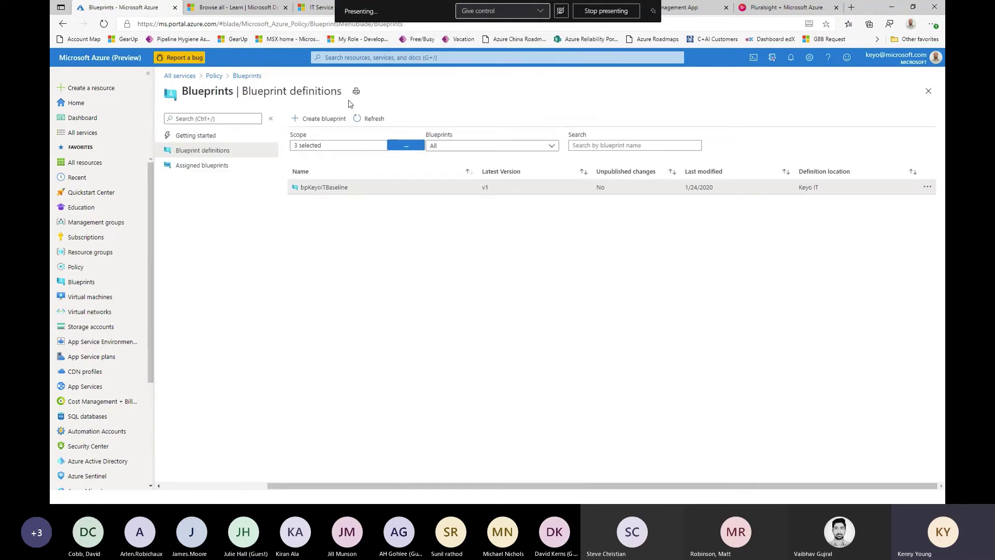
Open the assigned ContosoHotels blueprint for updating, check its available definition versions, and close it without reassigning.
click(217, 167)
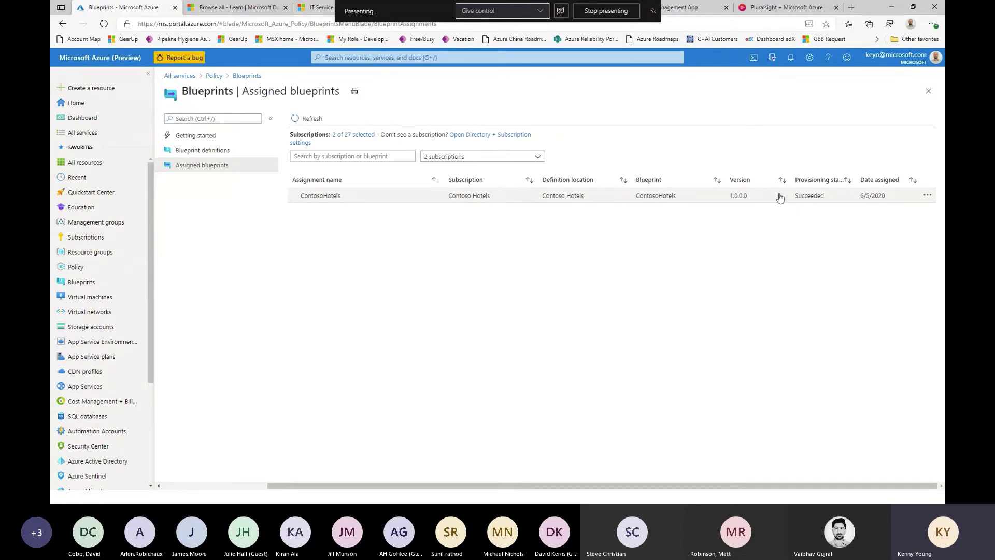
click(927, 195)
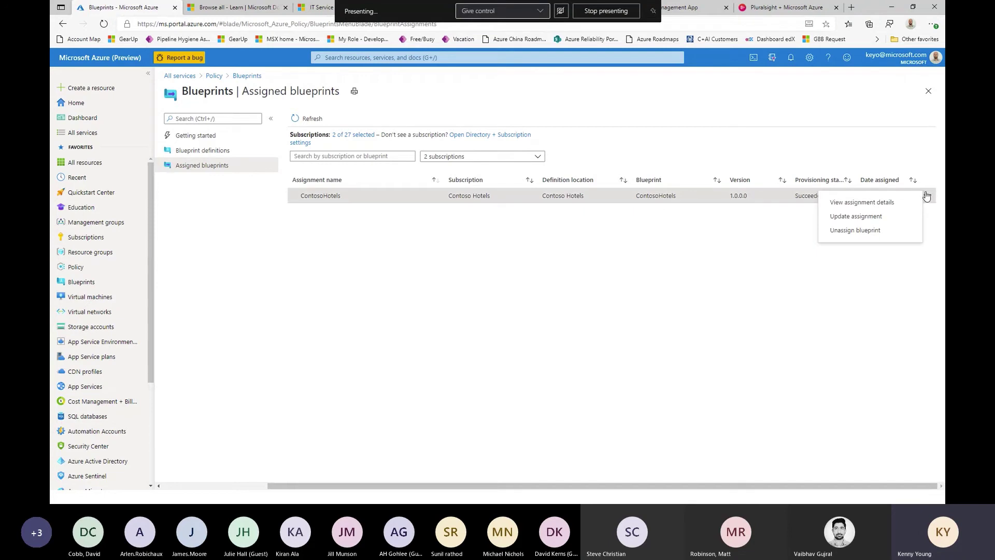
click(883, 216)
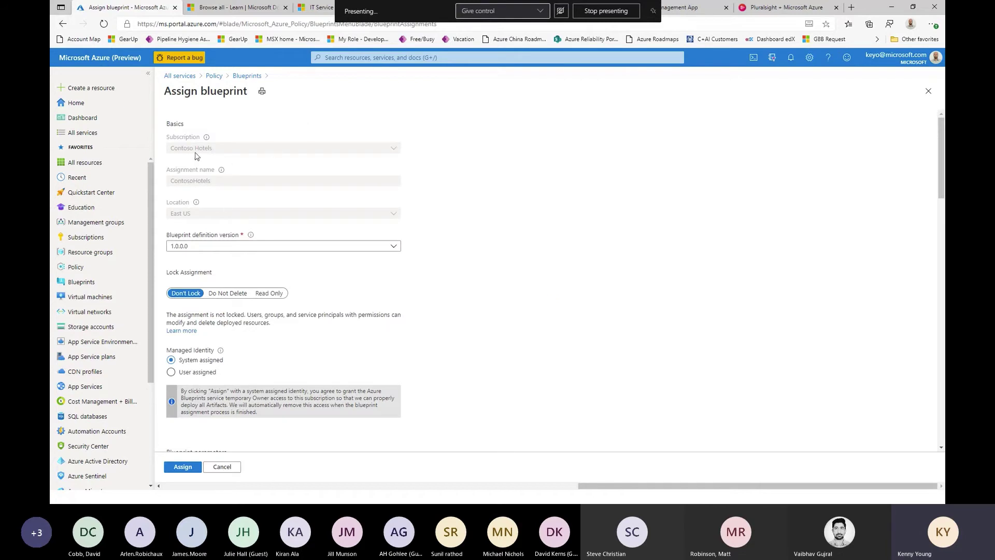
click(192, 248)
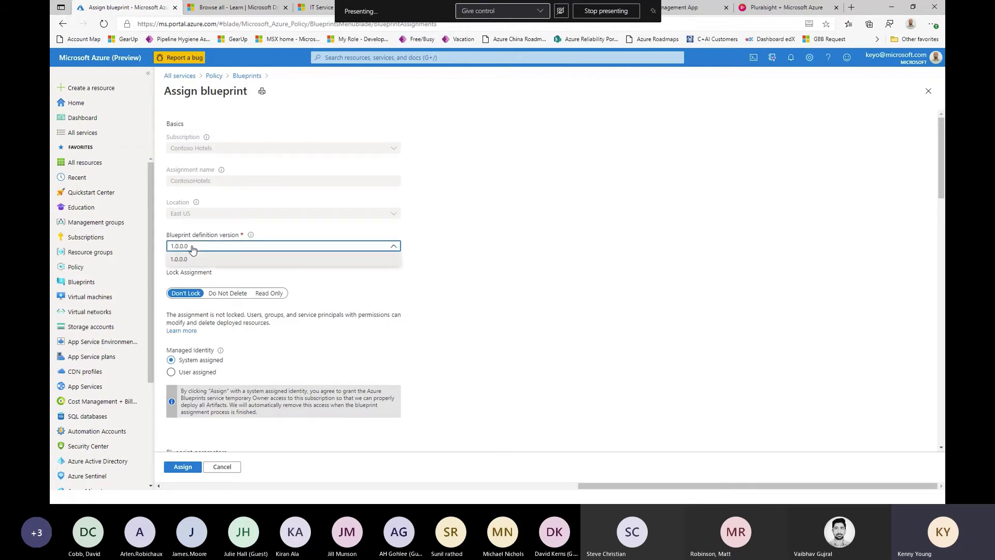
click(180, 255)
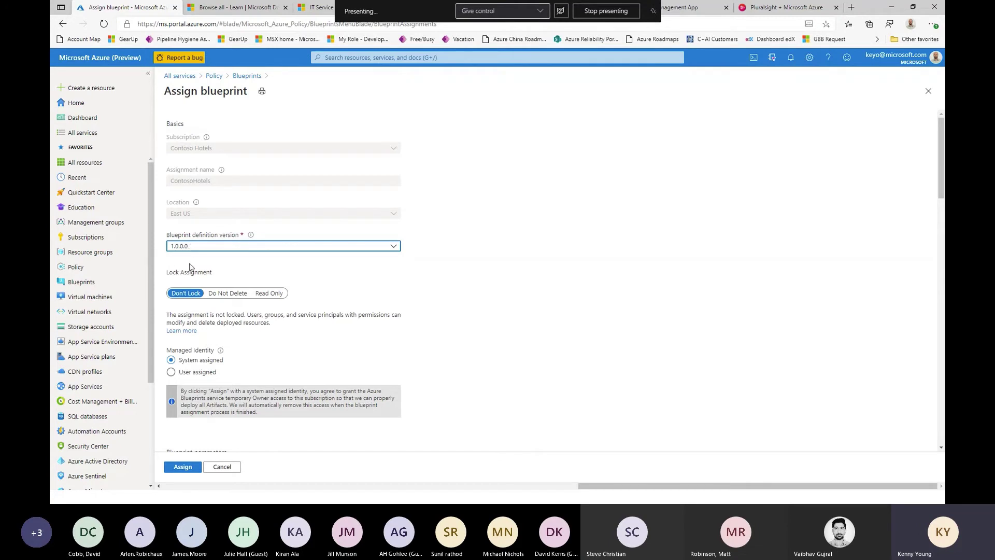
click(928, 92)
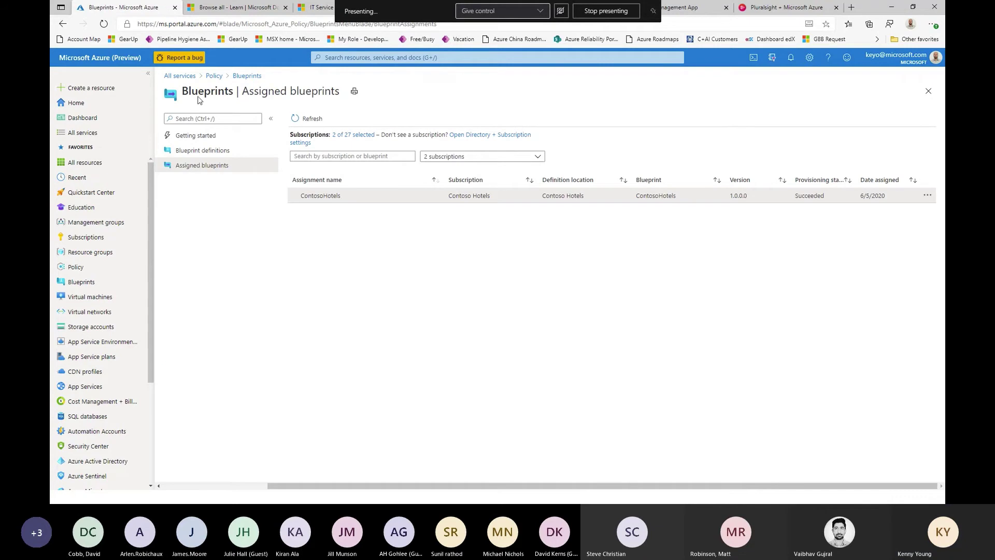
Leave Blueprints for the Policy overview, and open the Cost Management + Billing service.
click(241, 76)
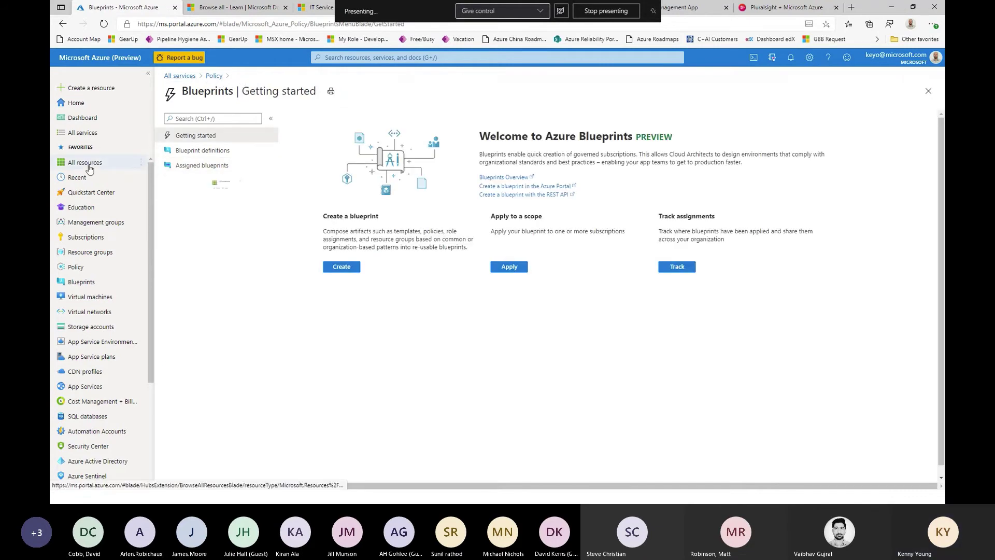
click(91, 267)
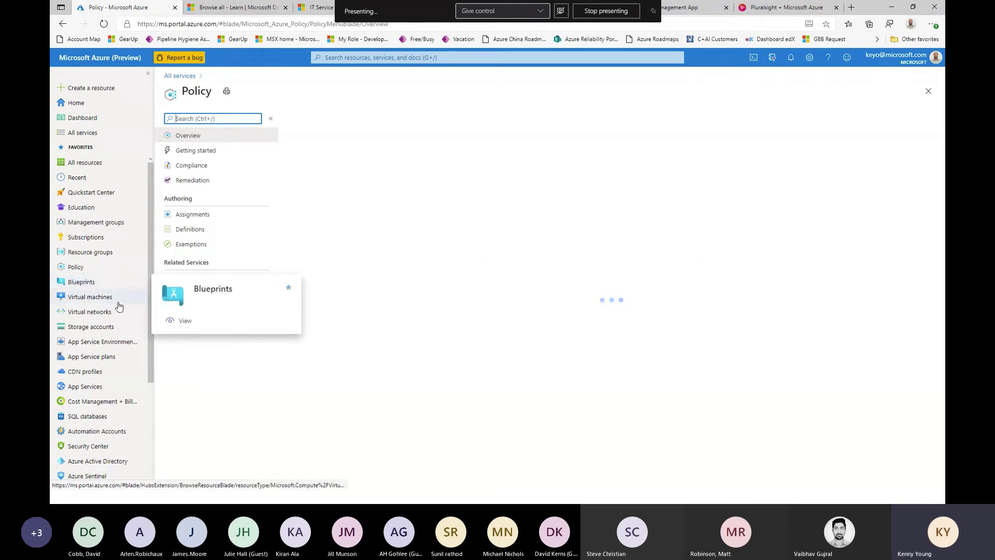
scroll(115, 284, down, 3)
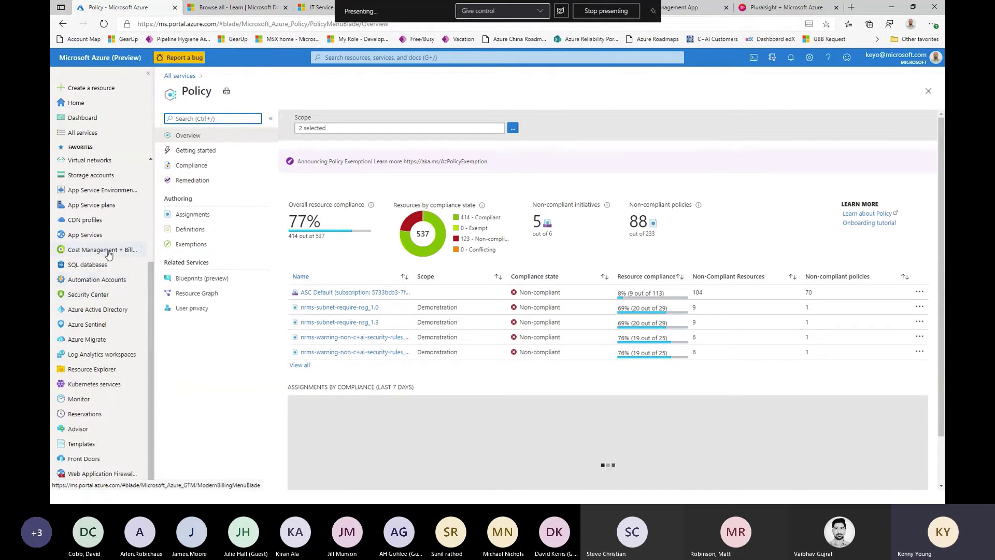
click(109, 253)
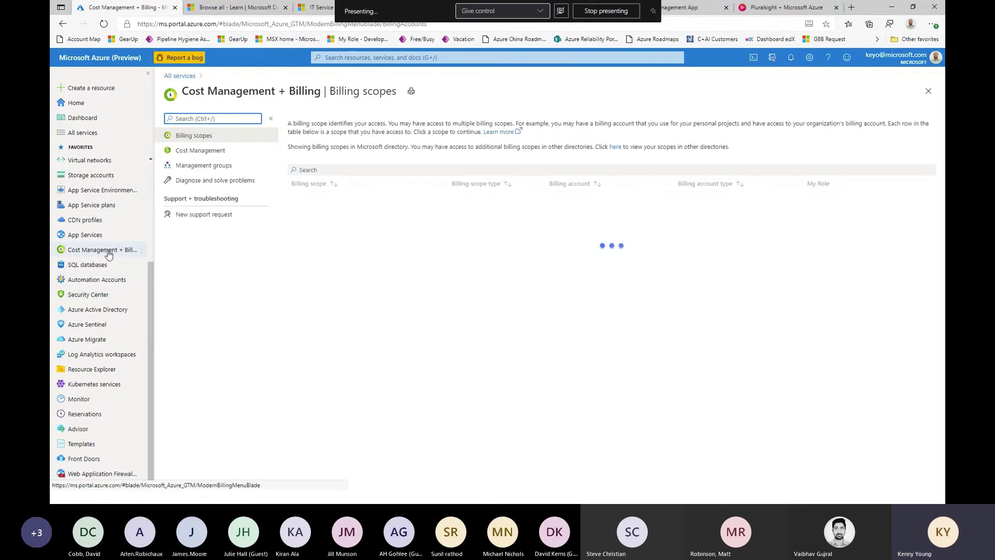
Open cost analysis in Cost Management and set its scope to the Azure Internal Consumption subscription under the Non Prod management group.
click(218, 151)
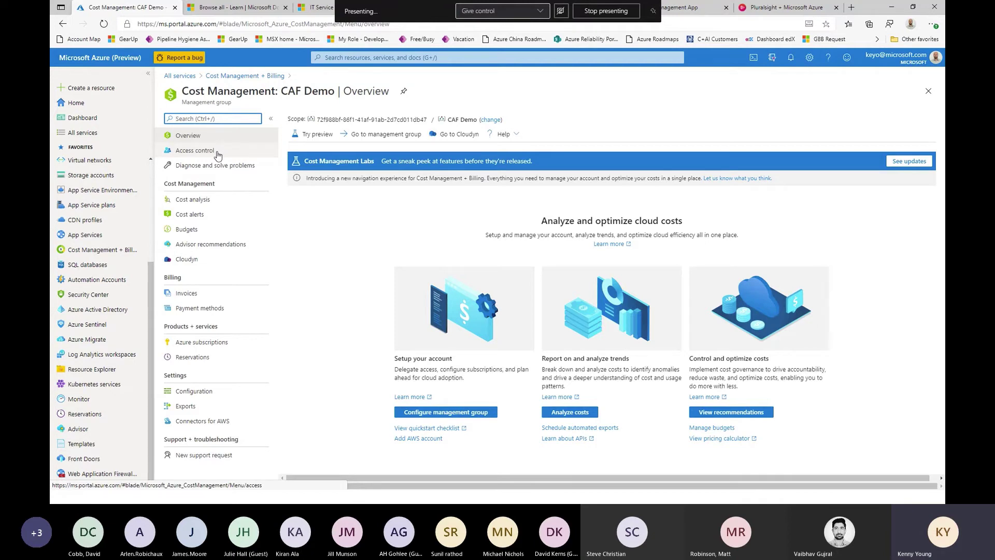
click(213, 201)
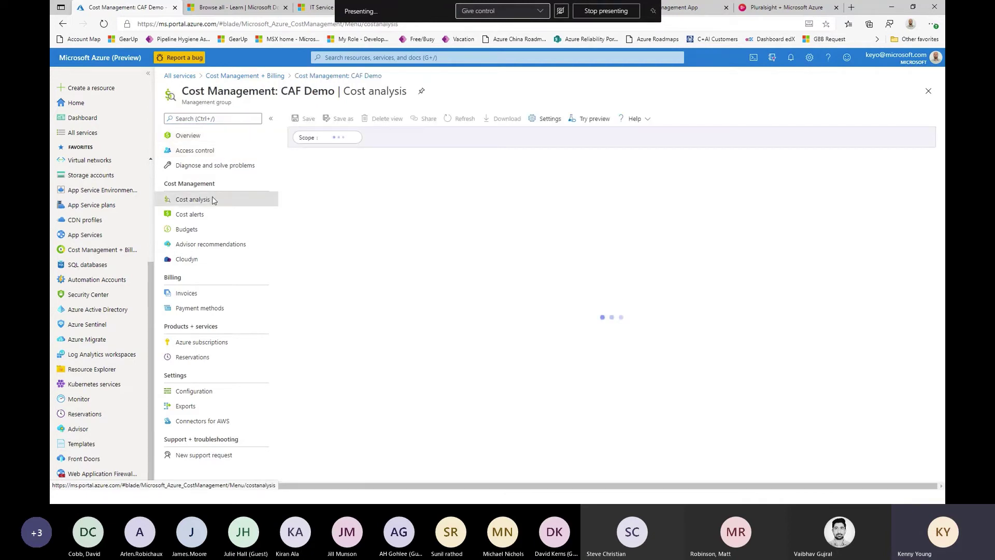
click(344, 138)
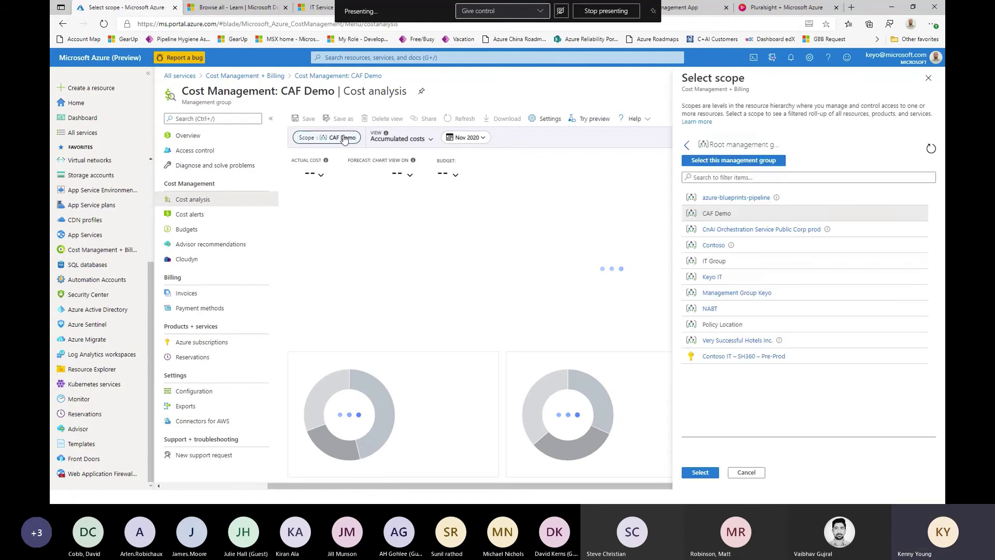
click(708, 279)
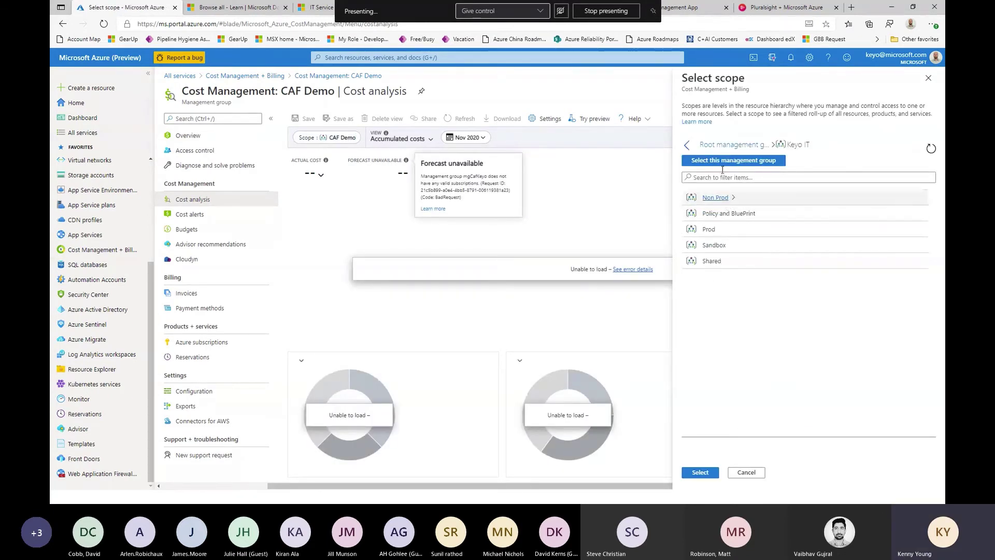
click(709, 199)
click(711, 198)
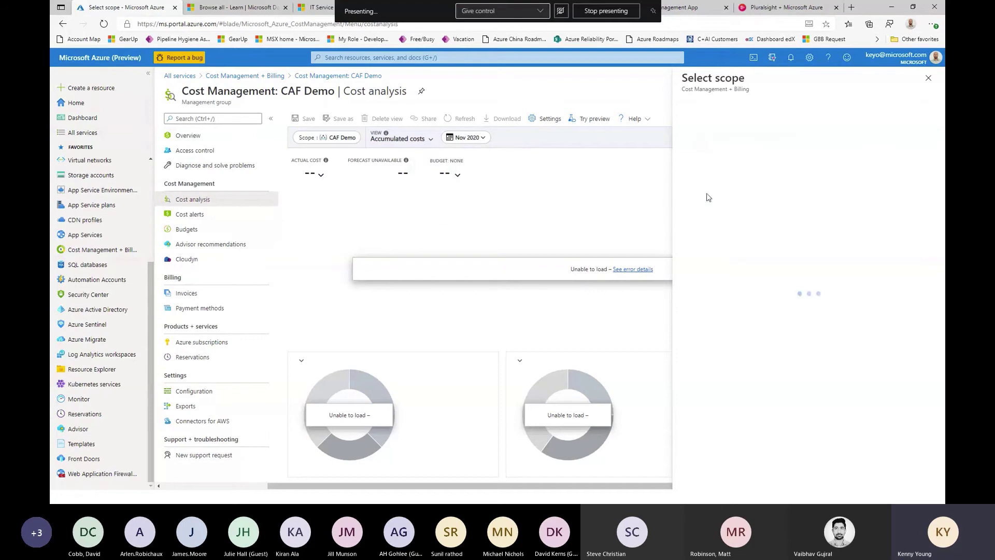
click(706, 161)
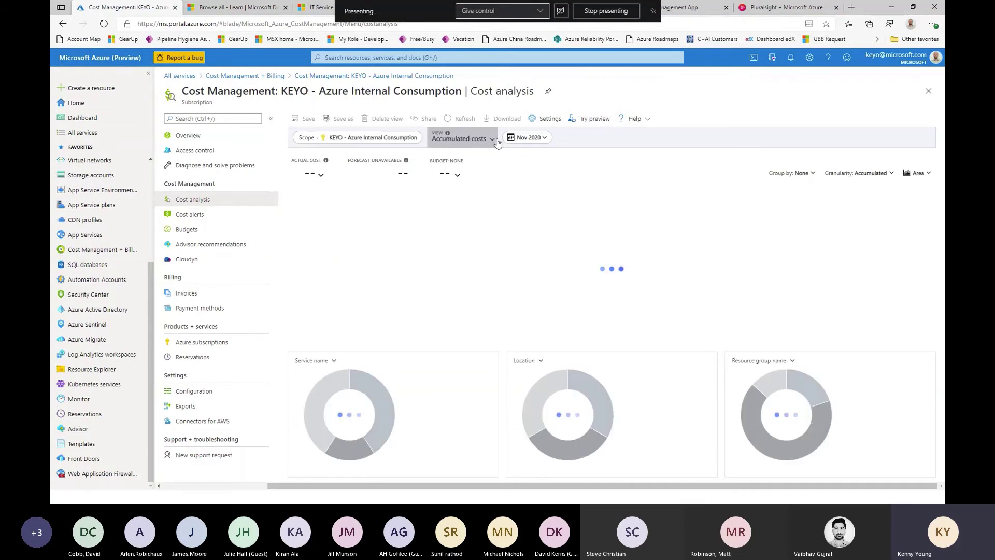
Check the built-in cost views and the date range choices for the cost analysis.
click(491, 140)
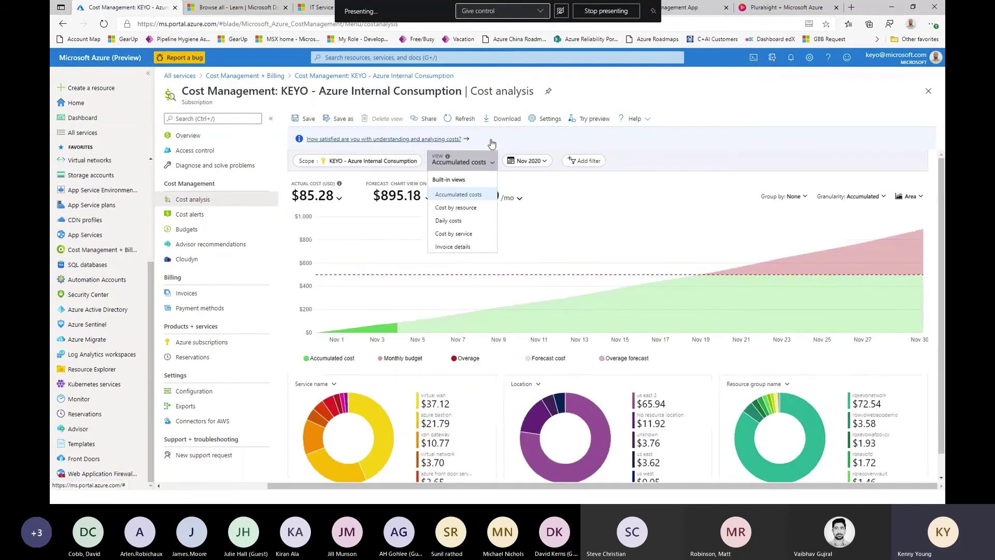
click(542, 161)
click(543, 162)
Filter the costs by the costcenter tag with all of its values included, and group the chart by Meter subcategory.
click(585, 161)
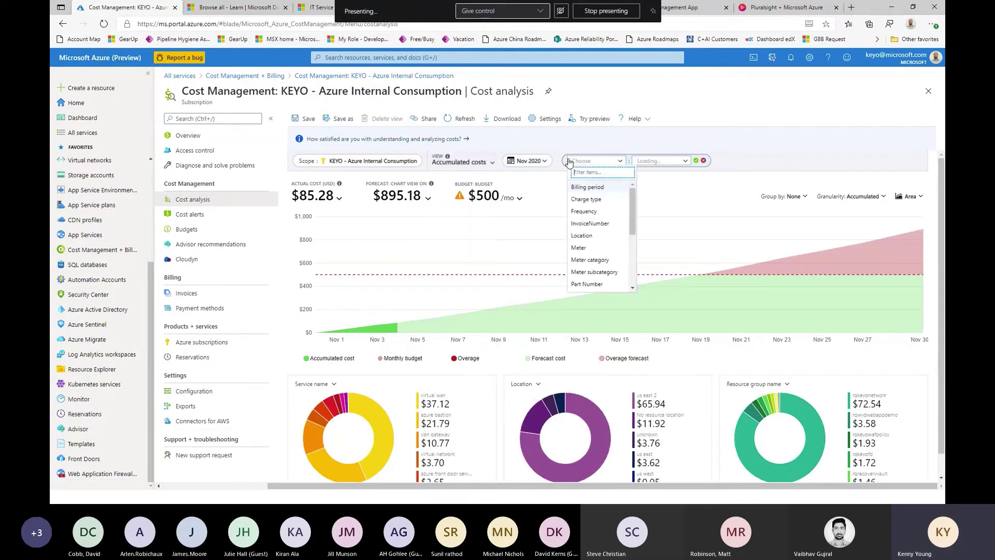
scroll(596, 226, down, 5)
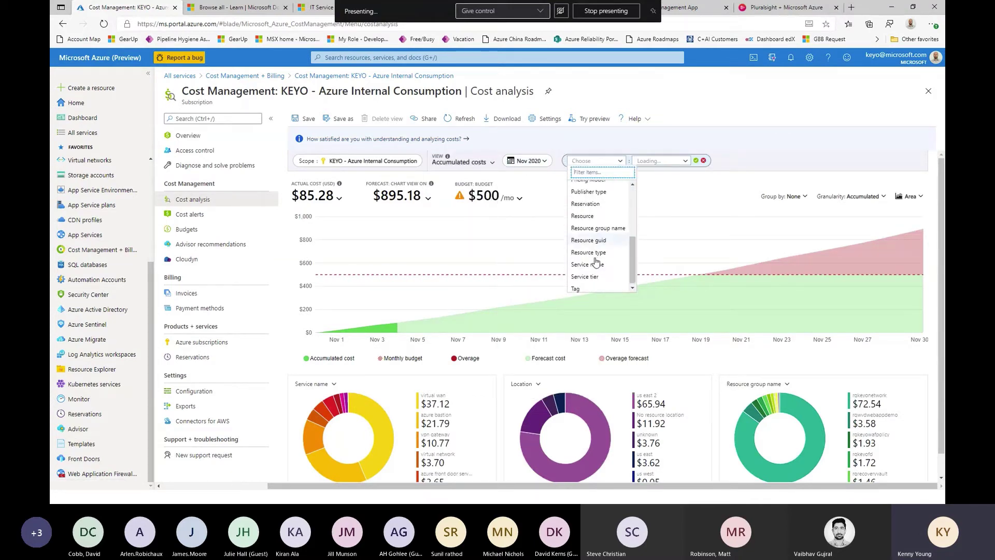
click(590, 284)
click(663, 162)
click(661, 184)
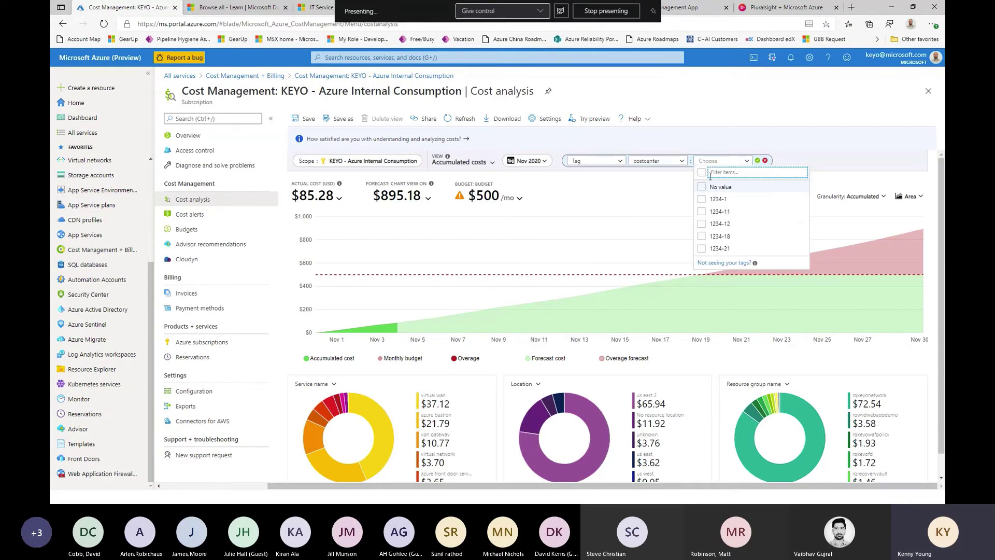
click(702, 173)
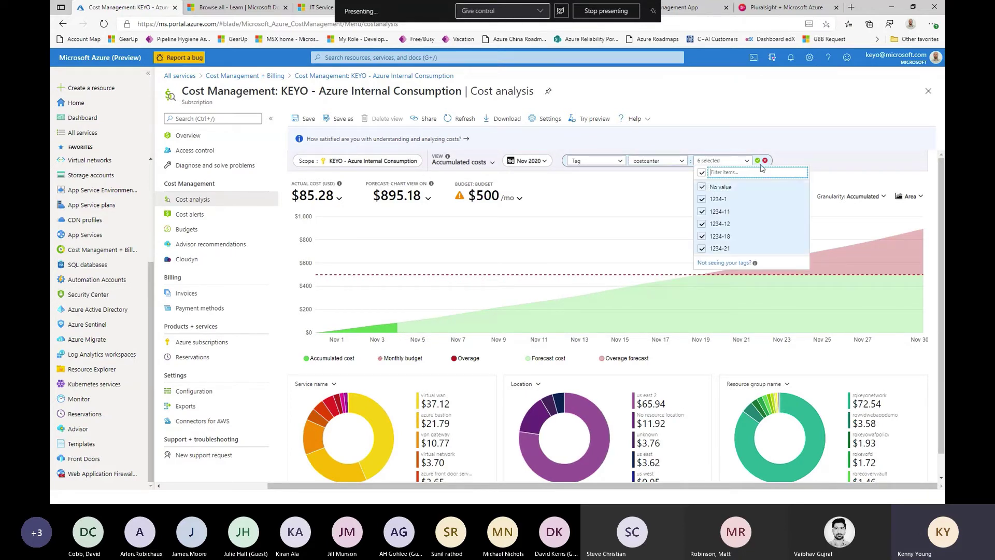
click(758, 161)
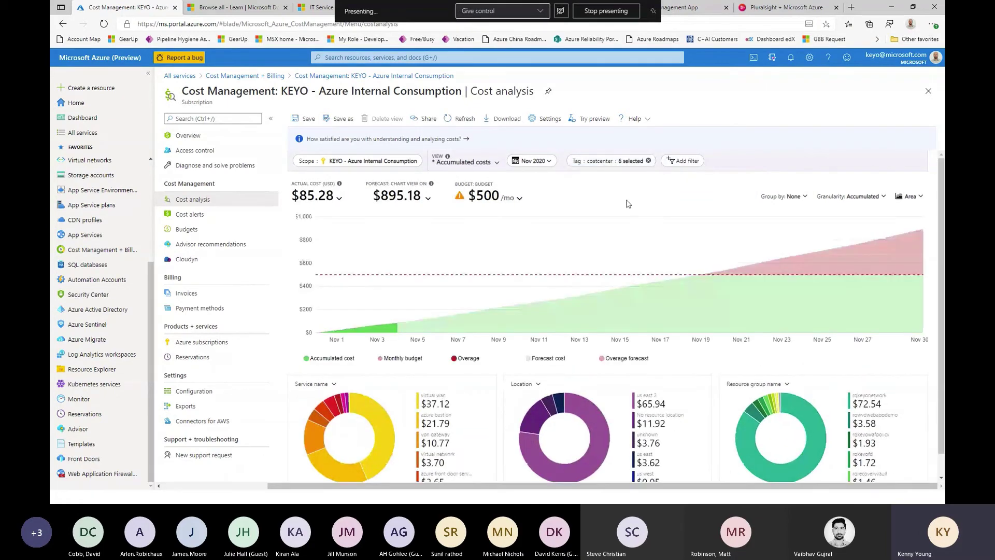
click(805, 196)
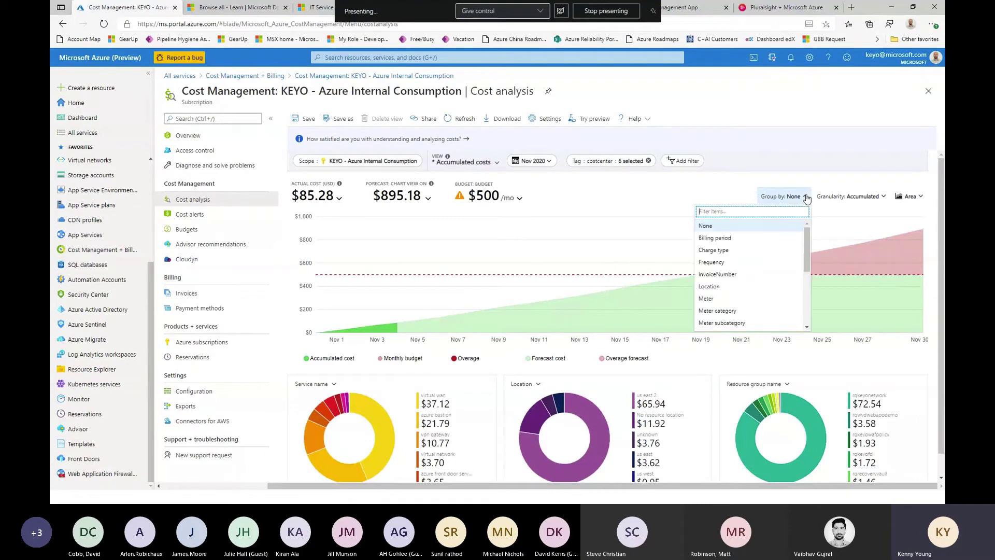
click(744, 323)
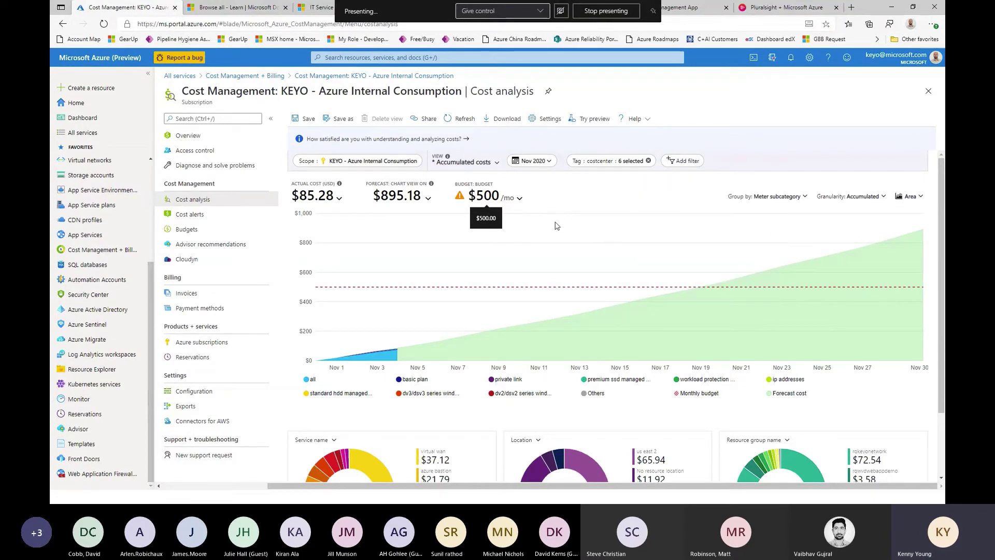
Check the budget choices, the breakdown charts below the cost graph, and the grouping options of the service name chart.
click(519, 198)
click(544, 202)
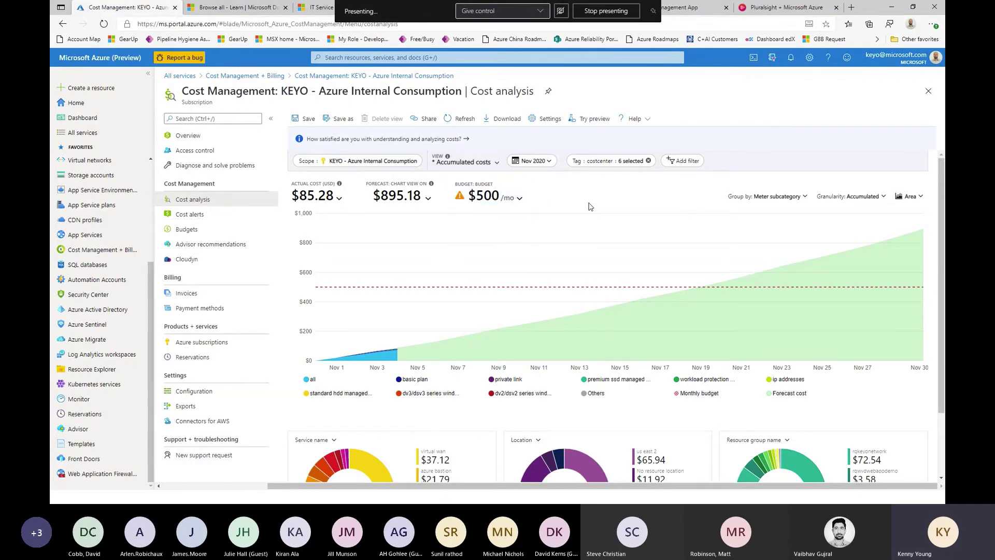
scroll(467, 340, down, 2)
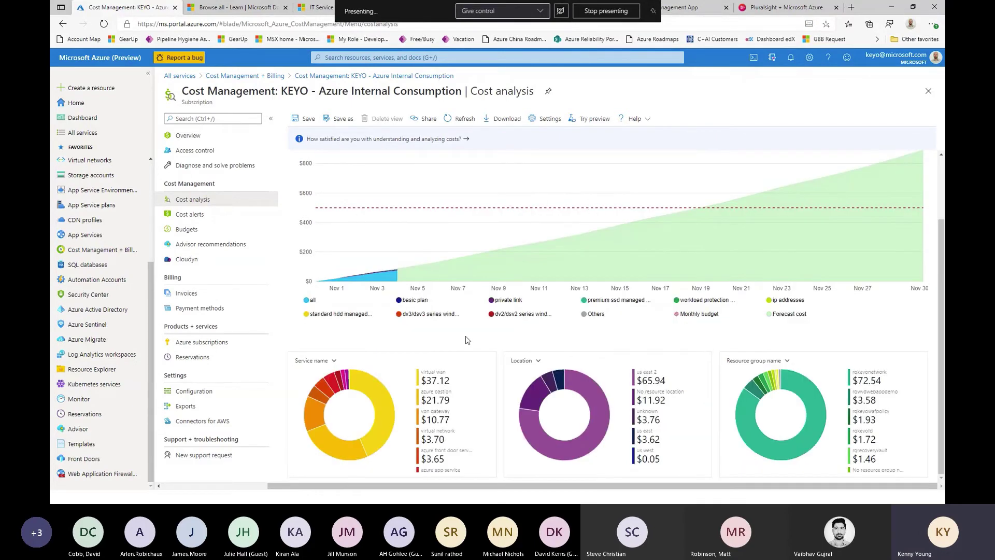
click(322, 363)
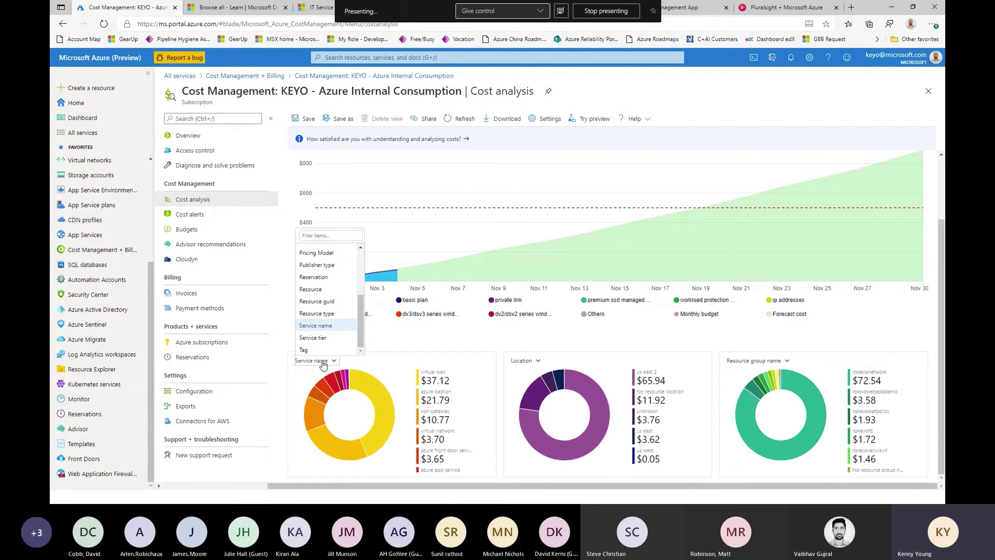
click(871, 324)
scroll(870, 325, up, 2)
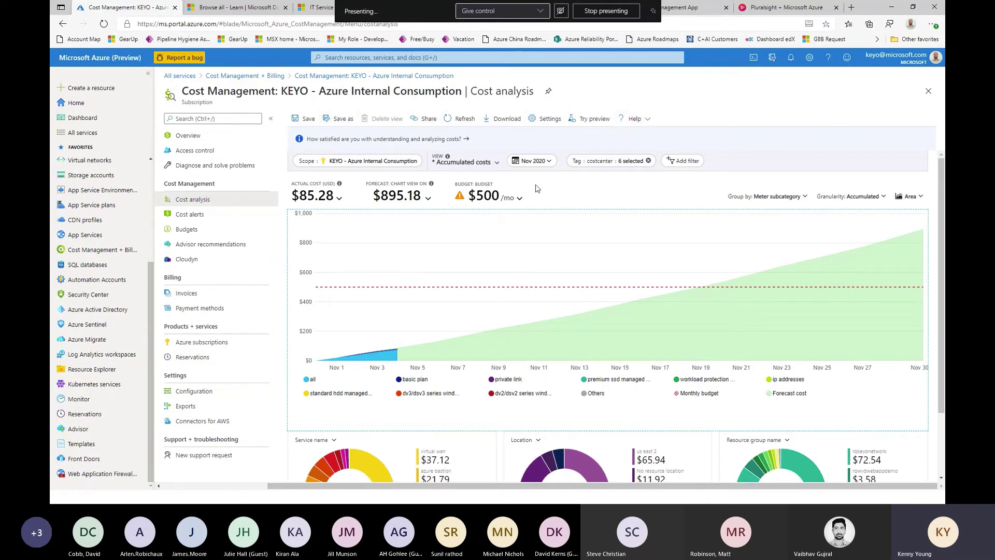
Start a new budget named report with a monthly reset period and an amount of 500, and proceed to its alert settings.
click(517, 205)
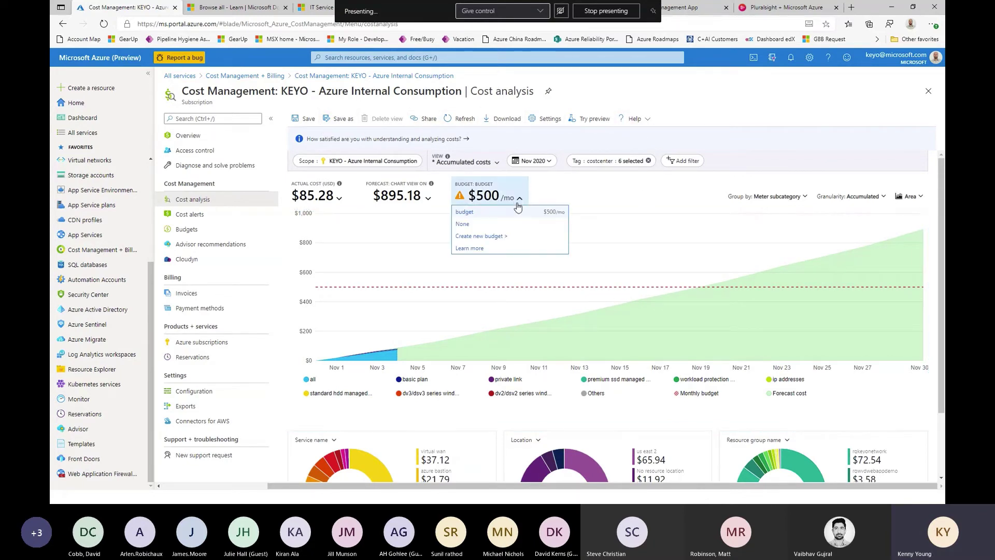
click(513, 237)
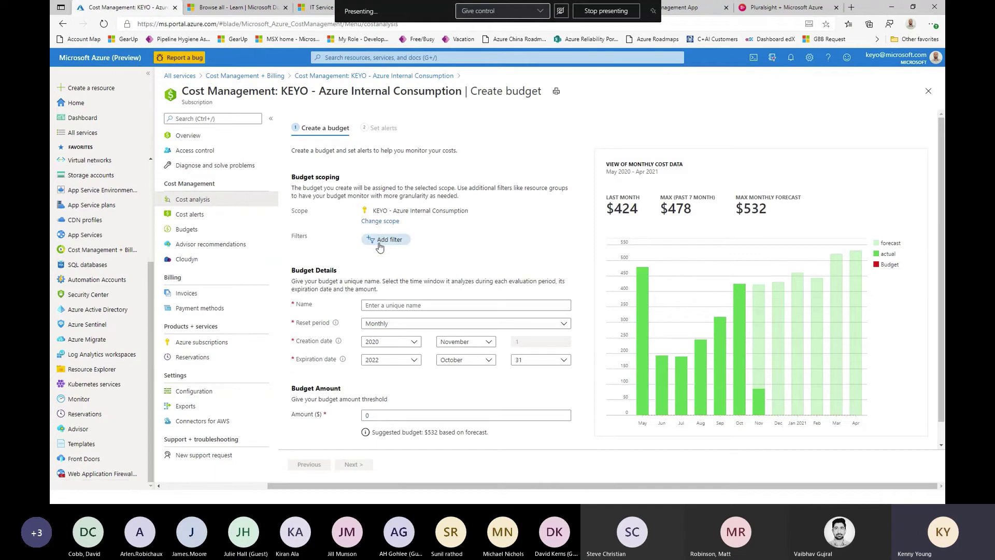
click(426, 301)
text(eport)
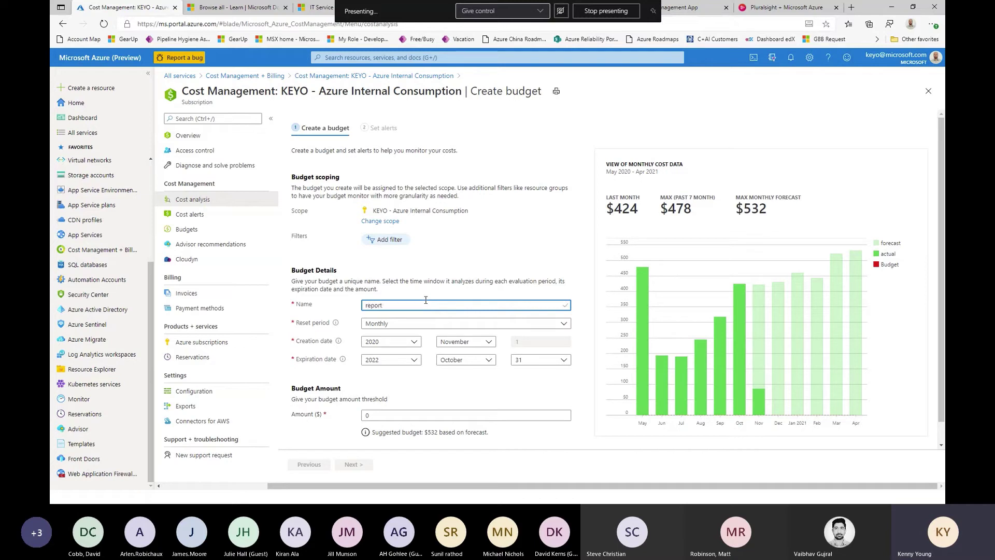
click(424, 322)
click(381, 333)
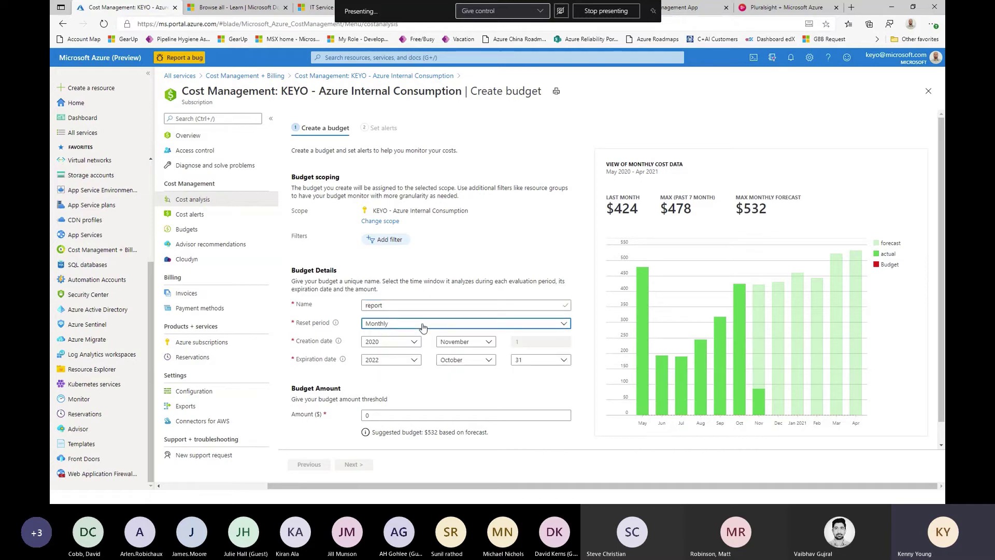
click(322, 414)
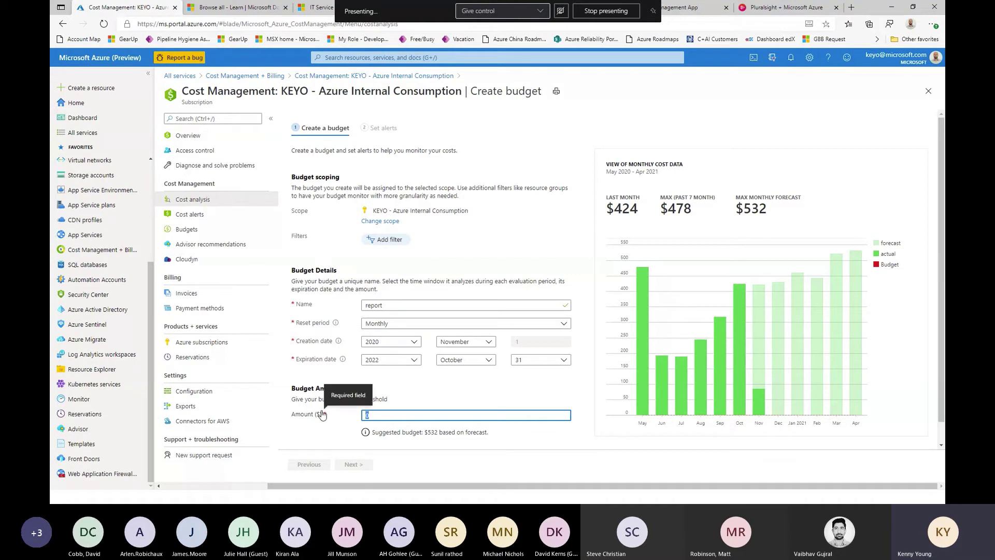
text(500)
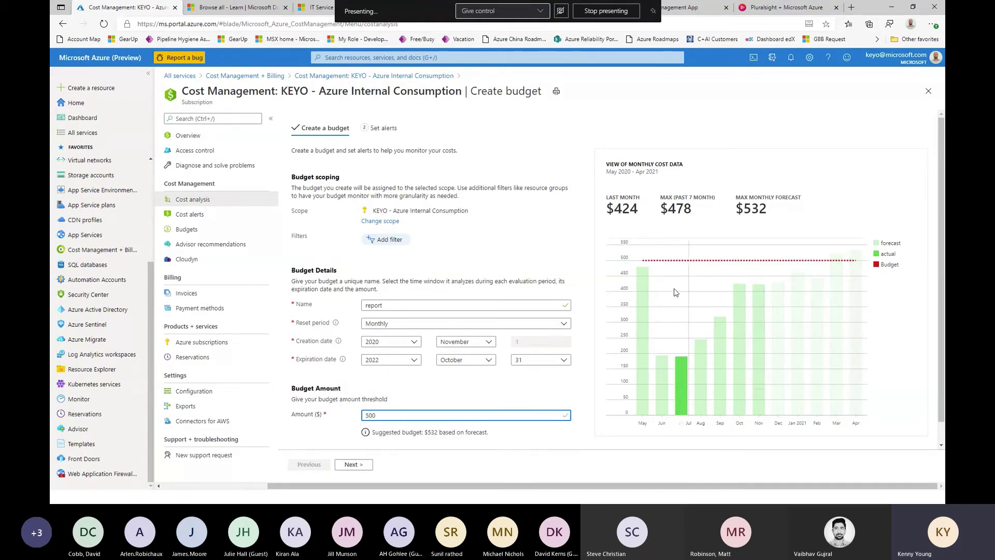
click(356, 465)
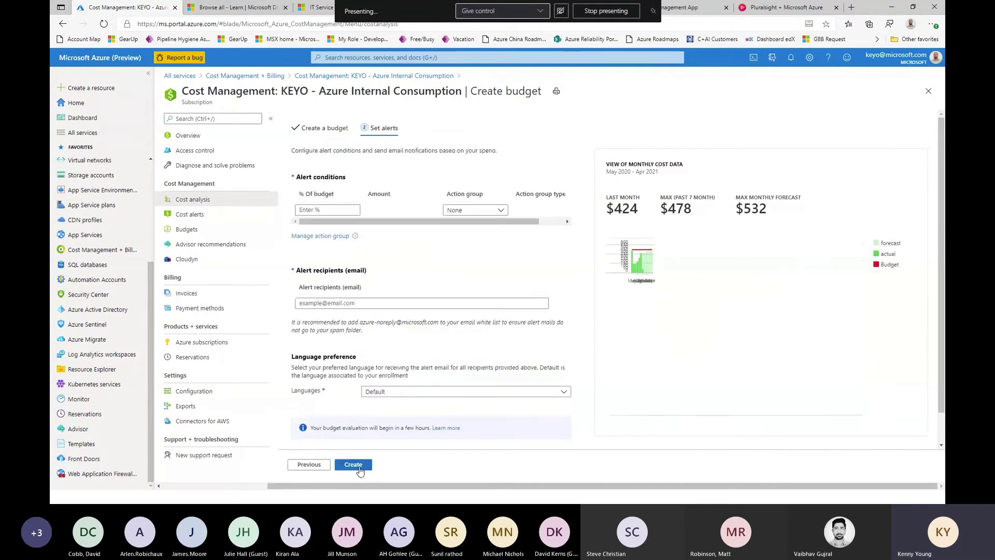
Review the agEmail action group's notifications and actions, and return to the budget's alert settings without changing it.
click(338, 237)
click(233, 228)
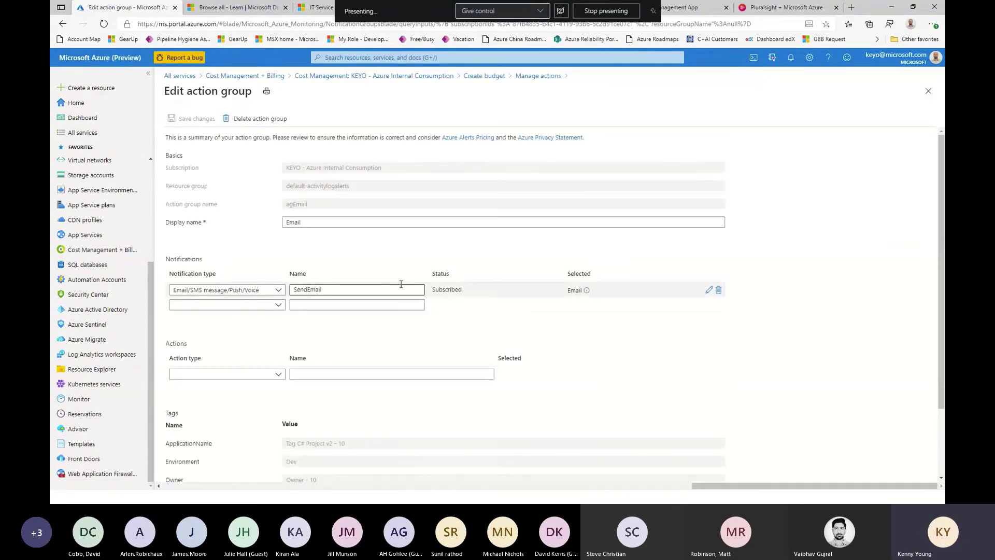
click(255, 376)
click(254, 378)
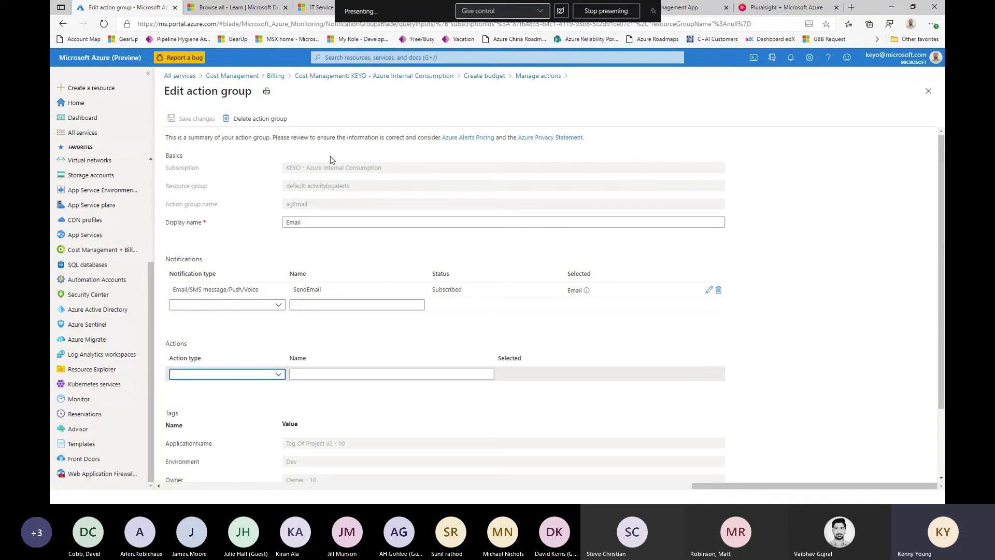
click(928, 91)
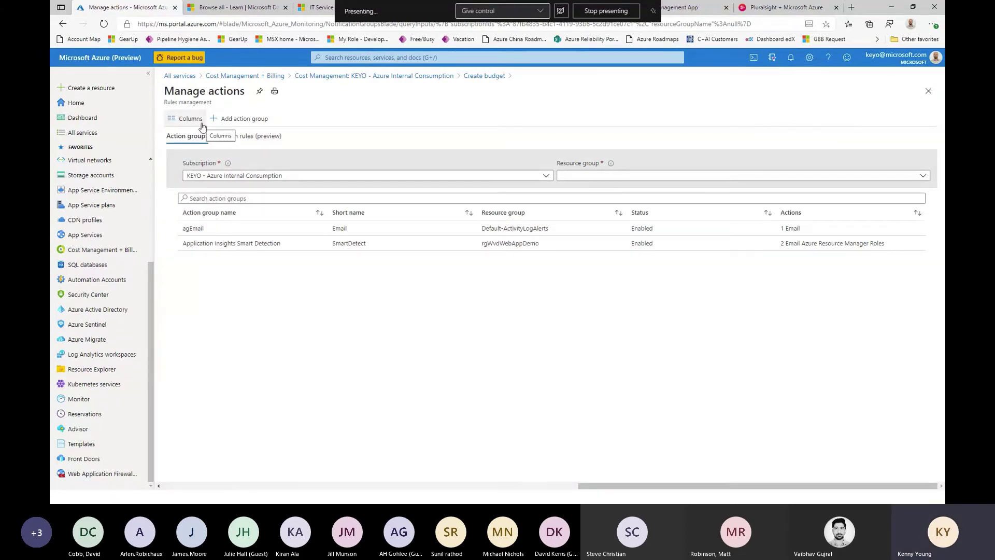
click(928, 90)
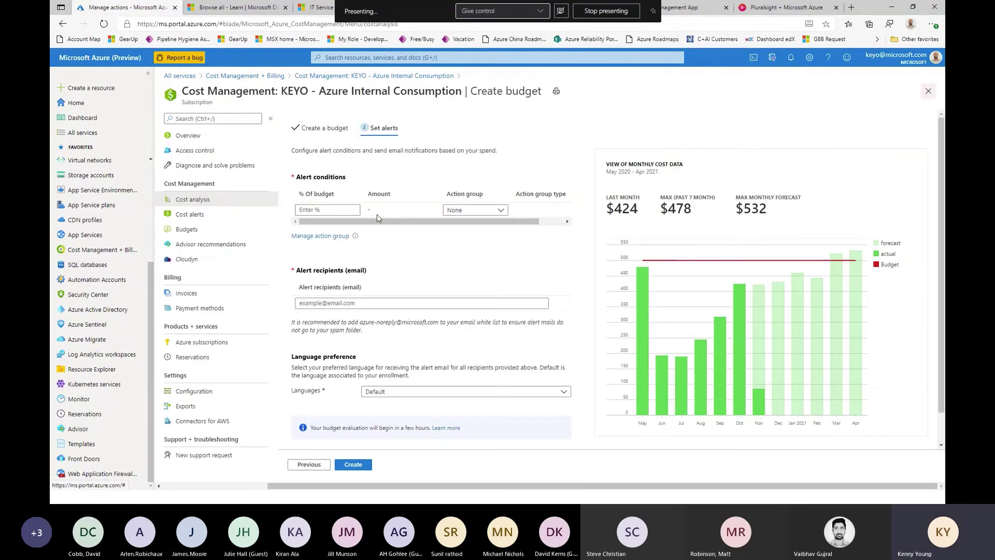
Assign the agEmail action group to the first alert condition and check the language options for alert emails.
click(475, 210)
click(466, 235)
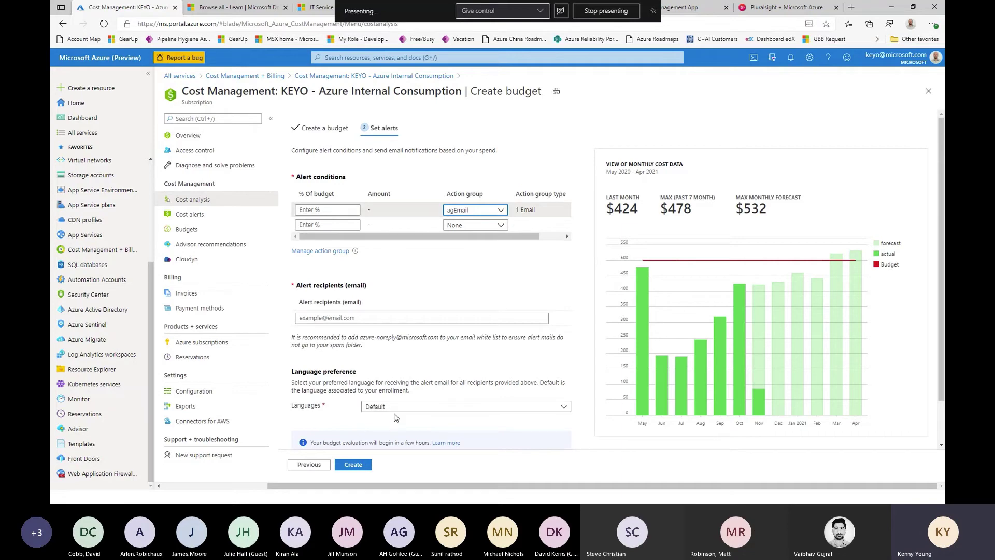
scroll(394, 428, down, 1)
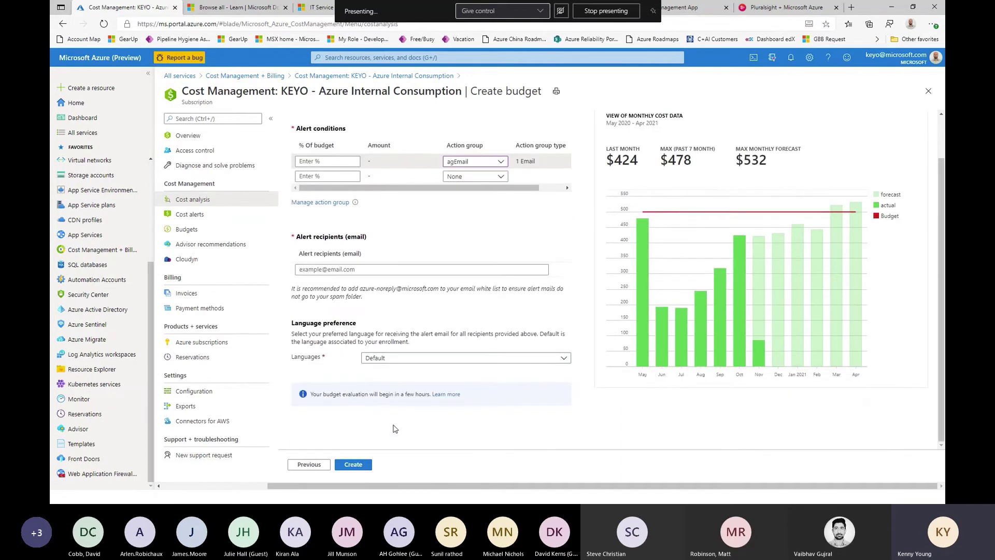
click(401, 359)
click(401, 358)
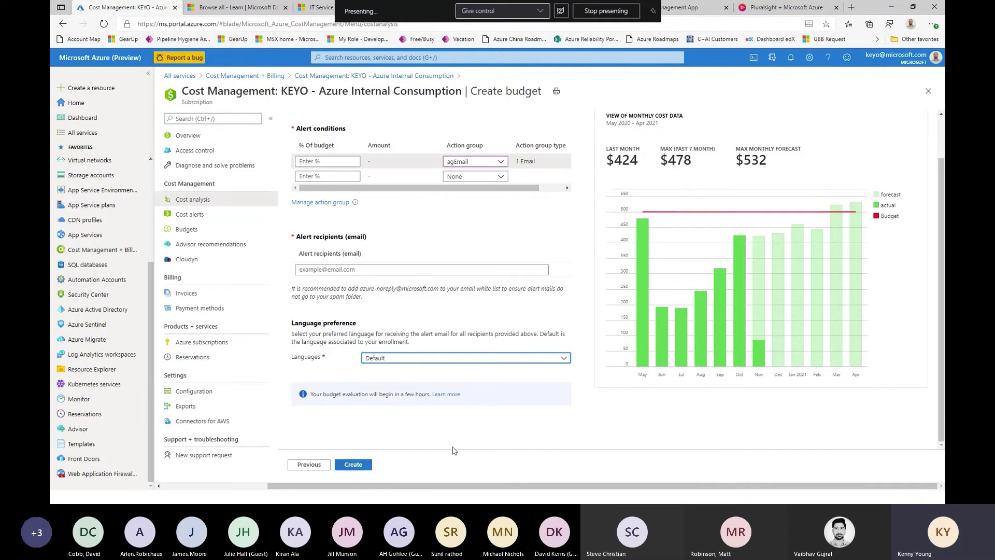
click(478, 446)
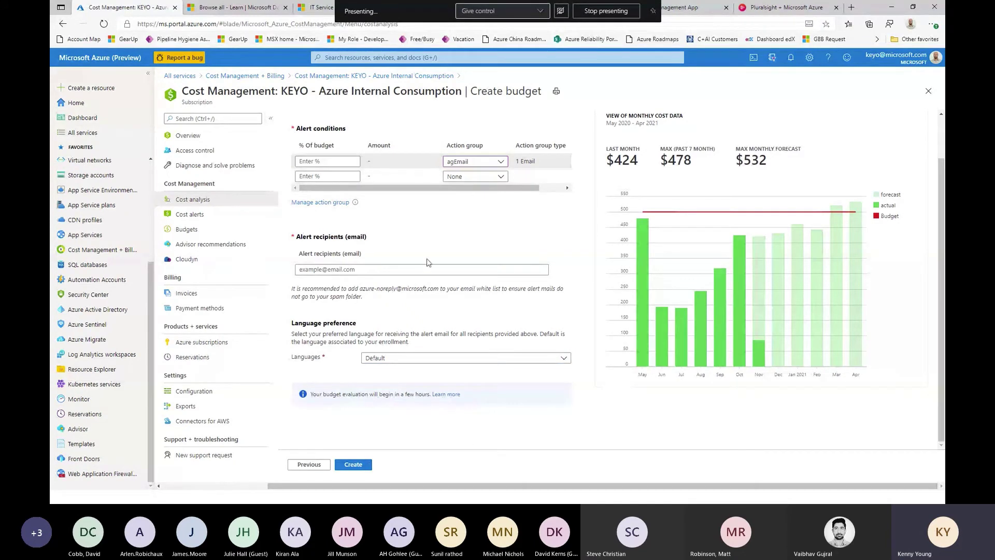
Leave the new budget's alert settings and discard the unsaved budget.
scroll(427, 261, up, 1)
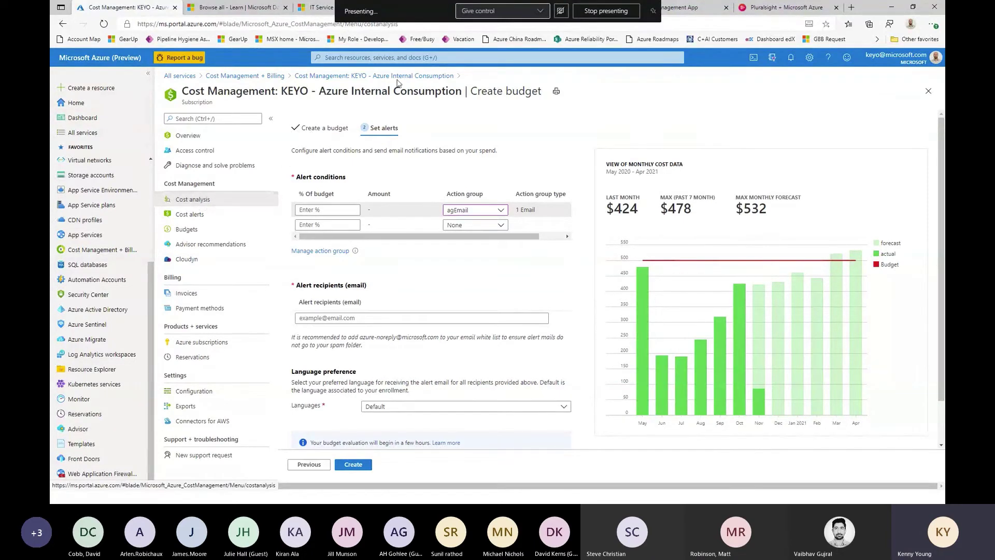
click(928, 91)
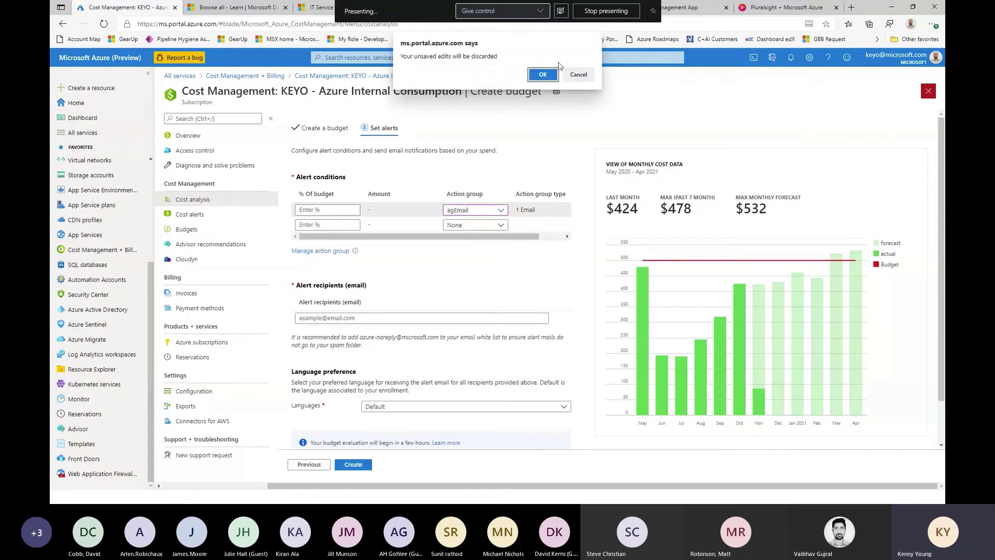
click(544, 73)
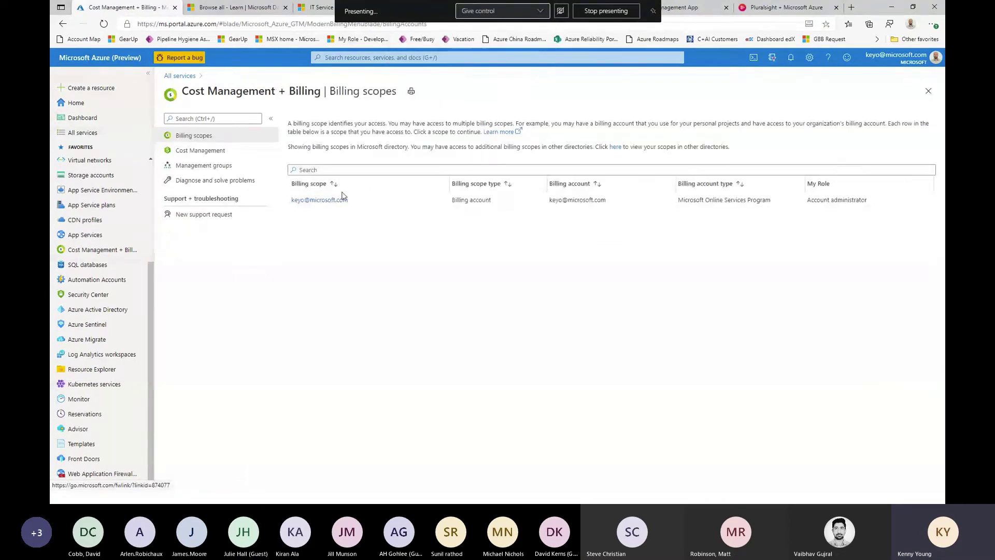
Open the subscription's Advisor recommendations in Cost Management and view the details of the unassociated public IP address recommendation.
click(223, 151)
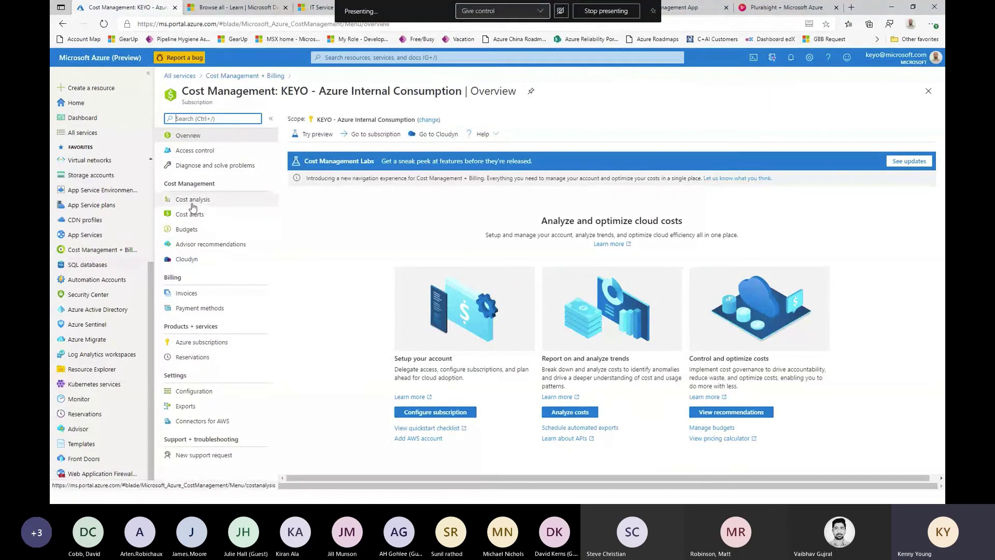
click(191, 246)
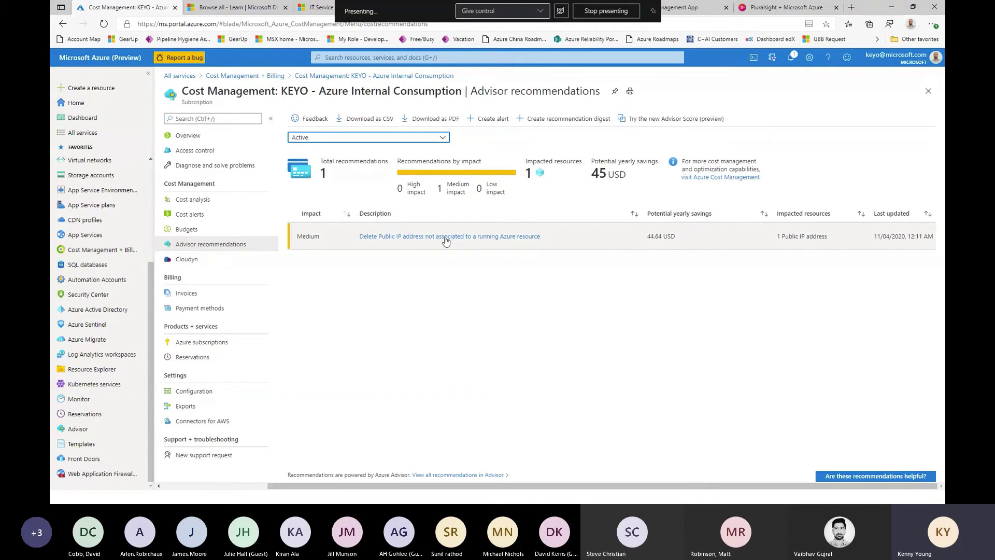
click(444, 238)
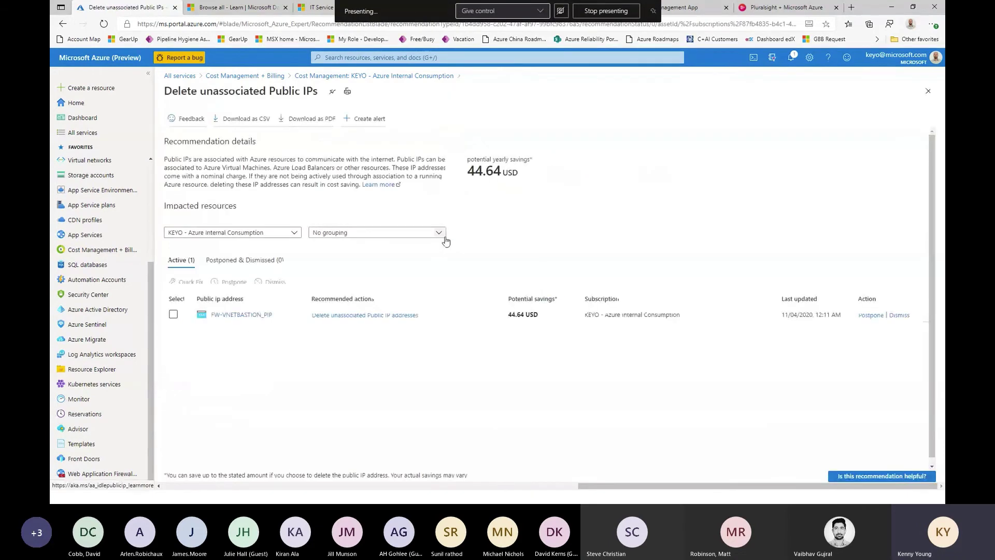
Select the FW-VNETBASTION_PIP address and check the postpone settings for its recommendation without postponing it.
click(173, 314)
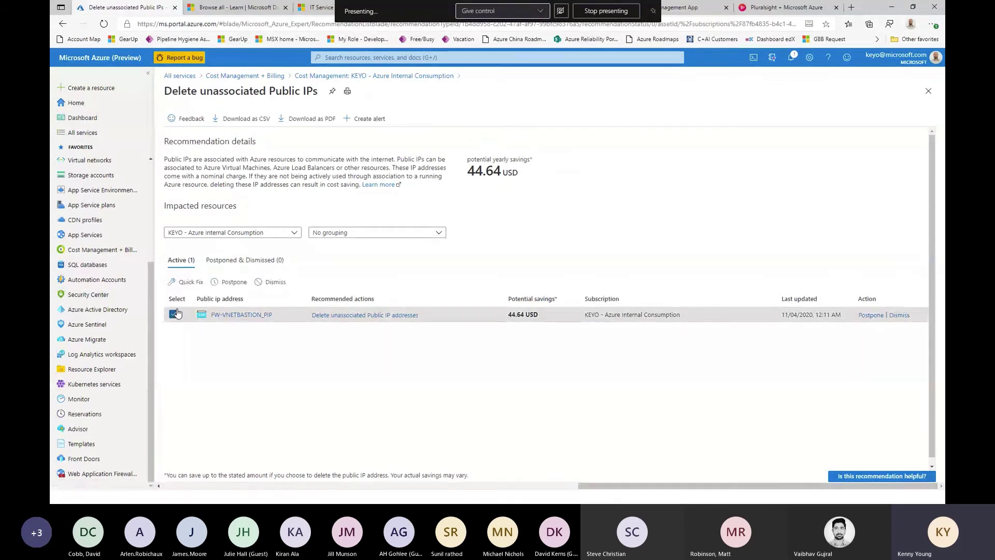
click(231, 282)
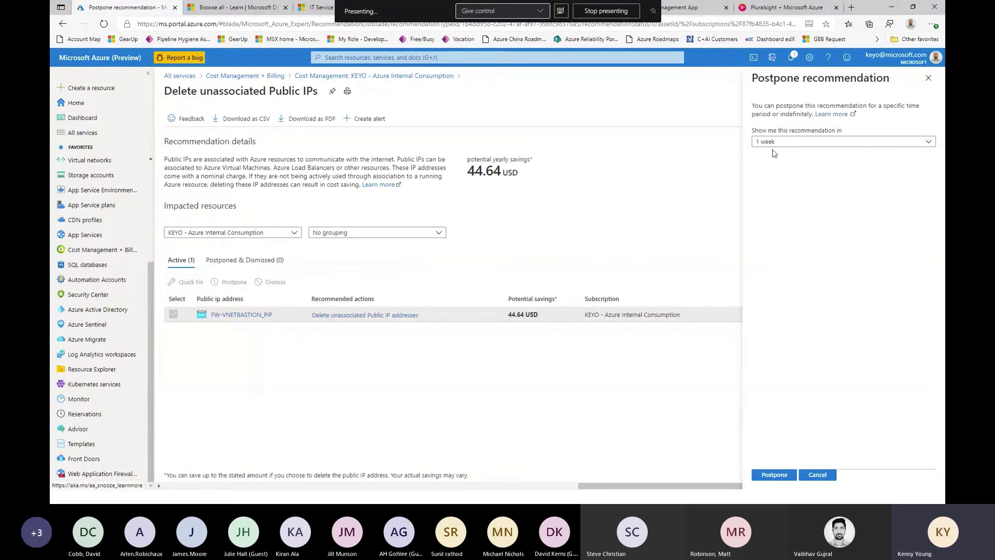
click(816, 472)
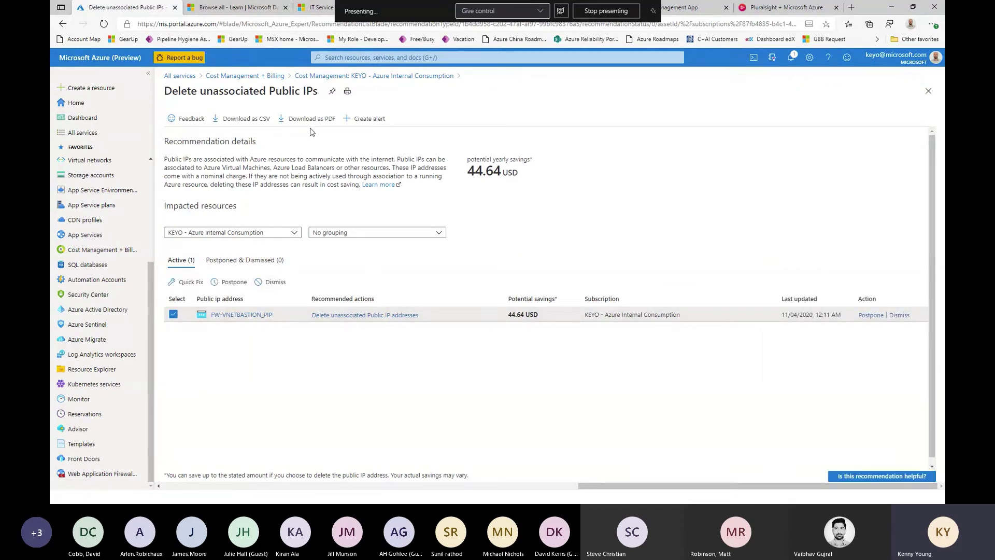
Start an Advisor alert with the recommendation type "Consider scaling out your App Service Plan to avoid CPU exhaustion".
click(366, 122)
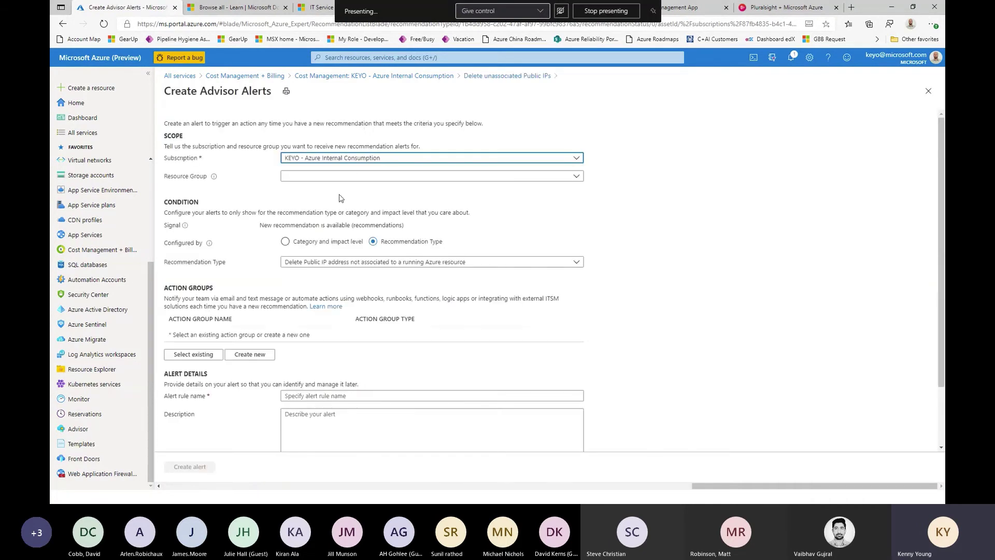
click(334, 262)
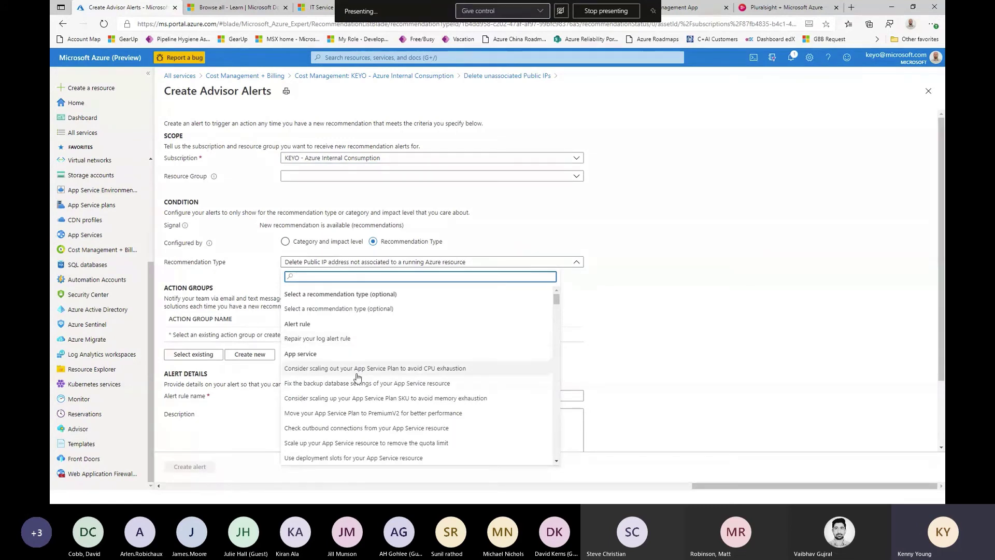
scroll(358, 377, down, 2)
scroll(357, 377, down, 4)
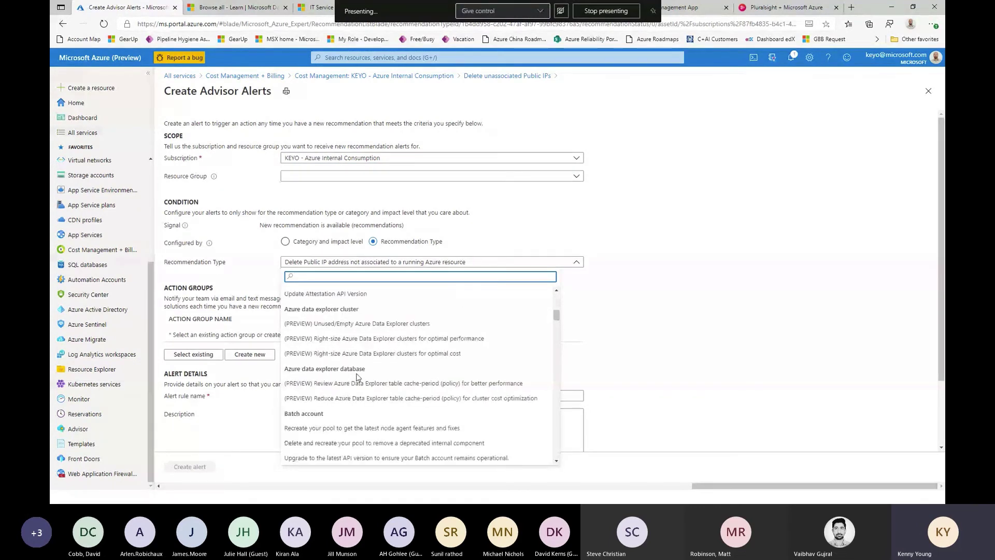
scroll(358, 377, down, 1)
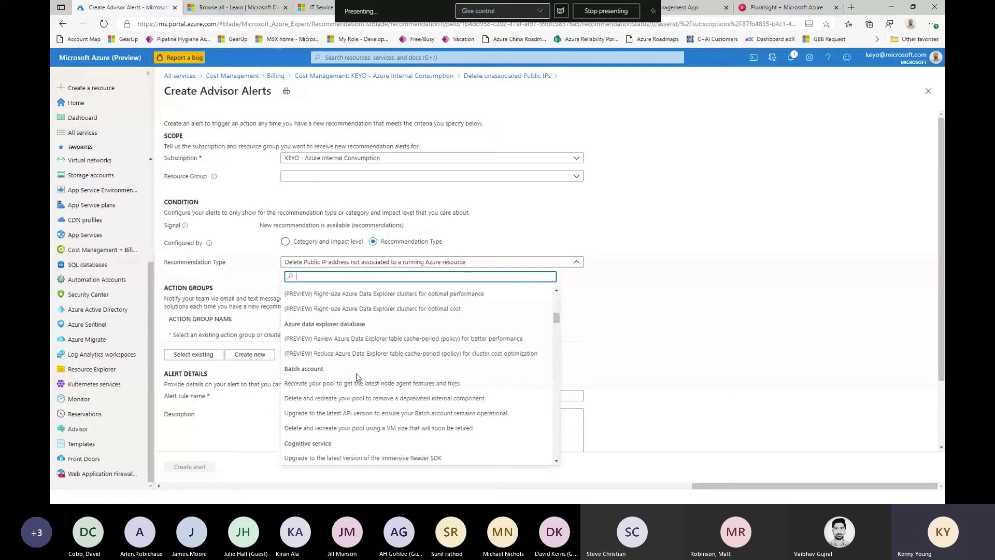
scroll(354, 312, up, 4)
scroll(354, 312, up, 2)
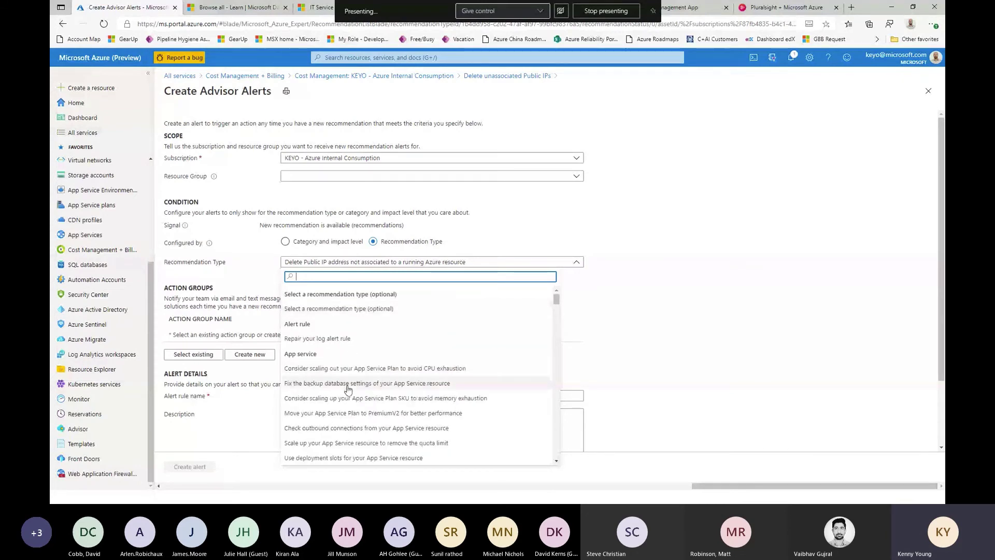
click(346, 368)
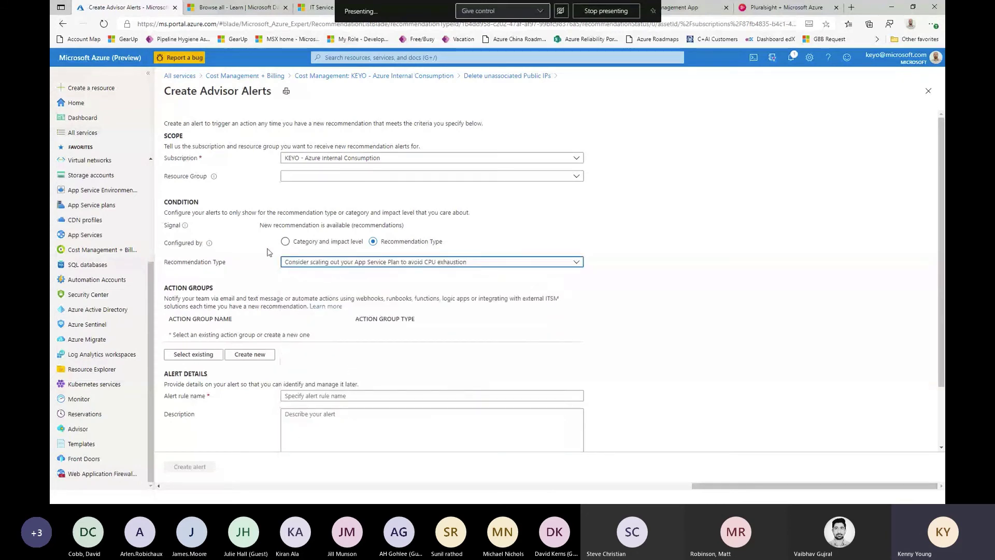
Configure the alert condition by category and impact level, and check the choices for both without picking any.
click(294, 242)
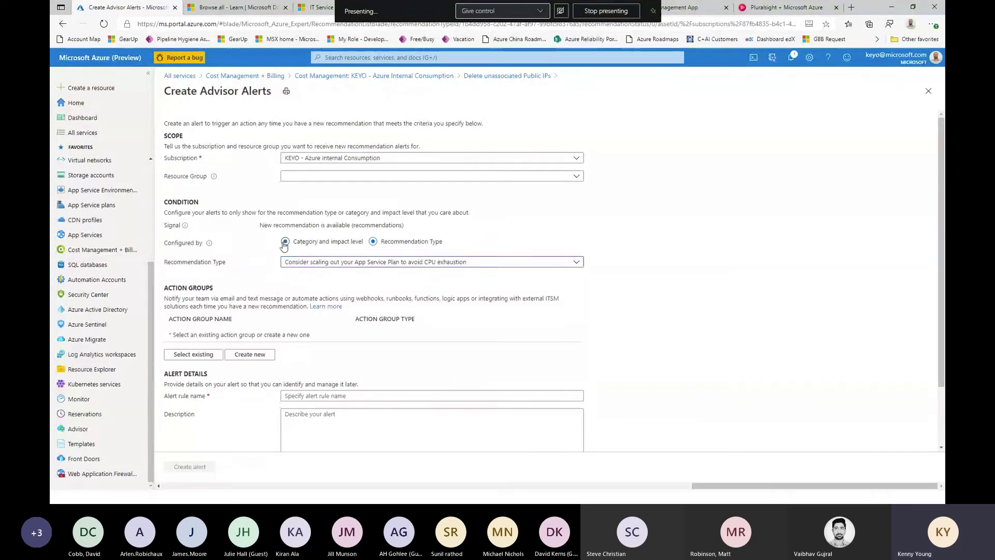
click(311, 263)
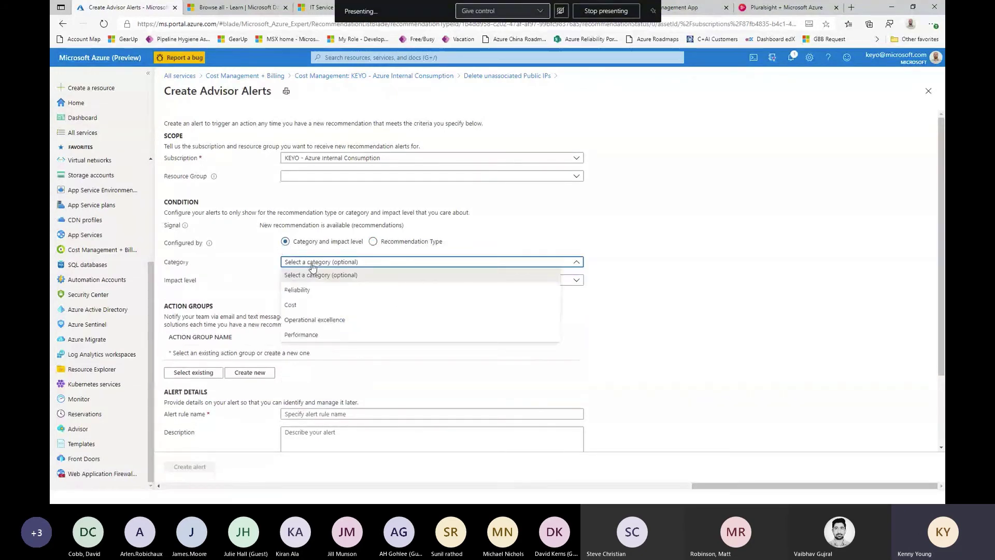
click(313, 275)
click(315, 280)
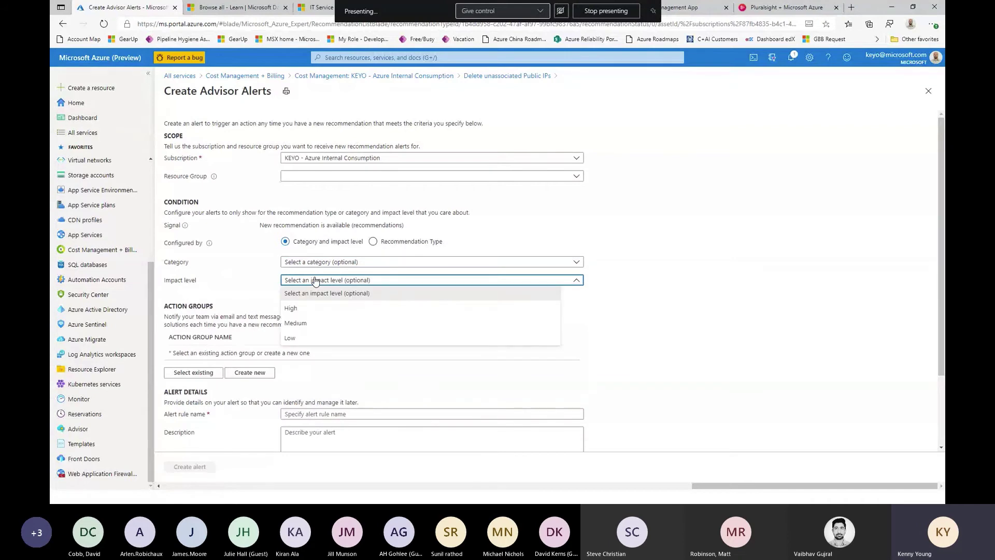
click(315, 281)
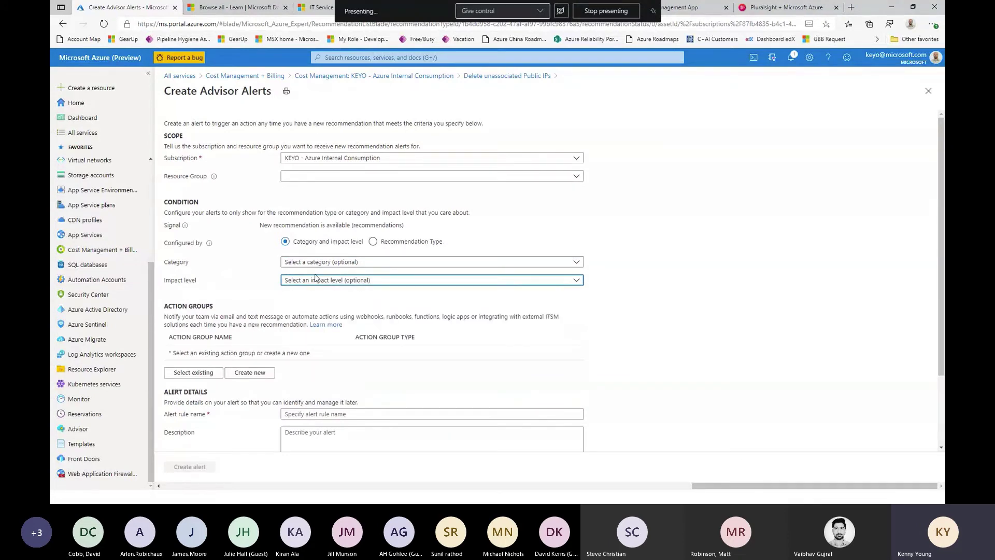
Check the alert's action group and detail fields, and return to the Advisor recommendations list without creating the alert.
scroll(348, 372, down, 2)
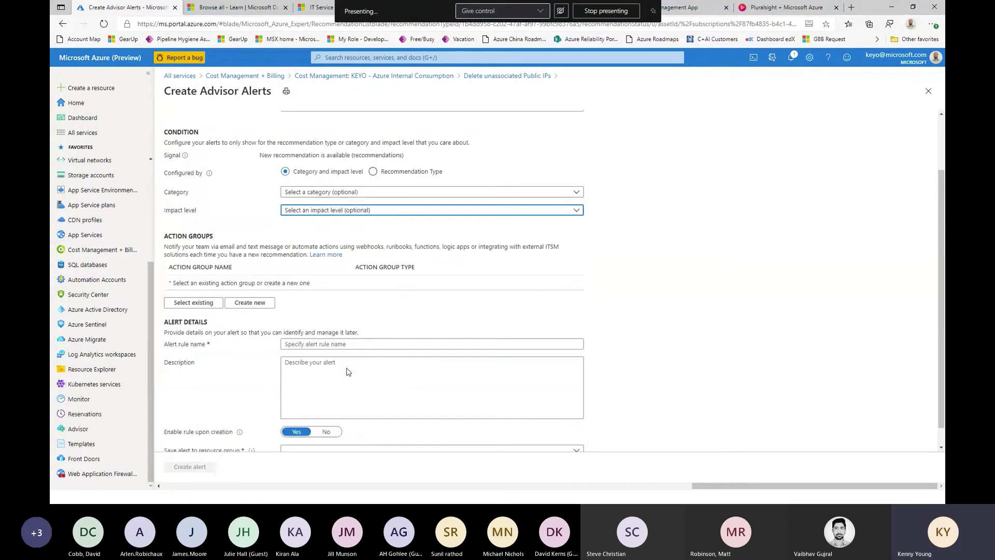
click(288, 337)
click(311, 431)
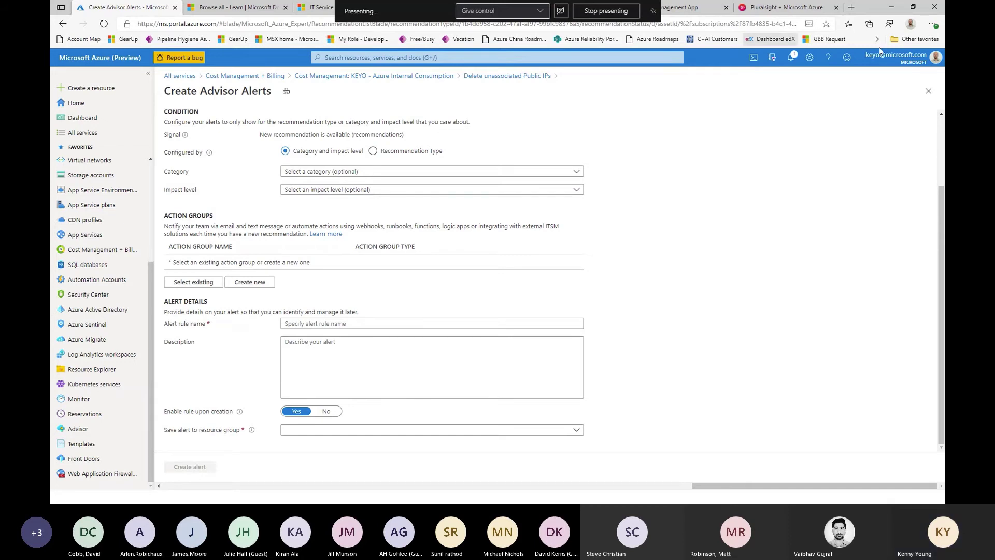
click(928, 91)
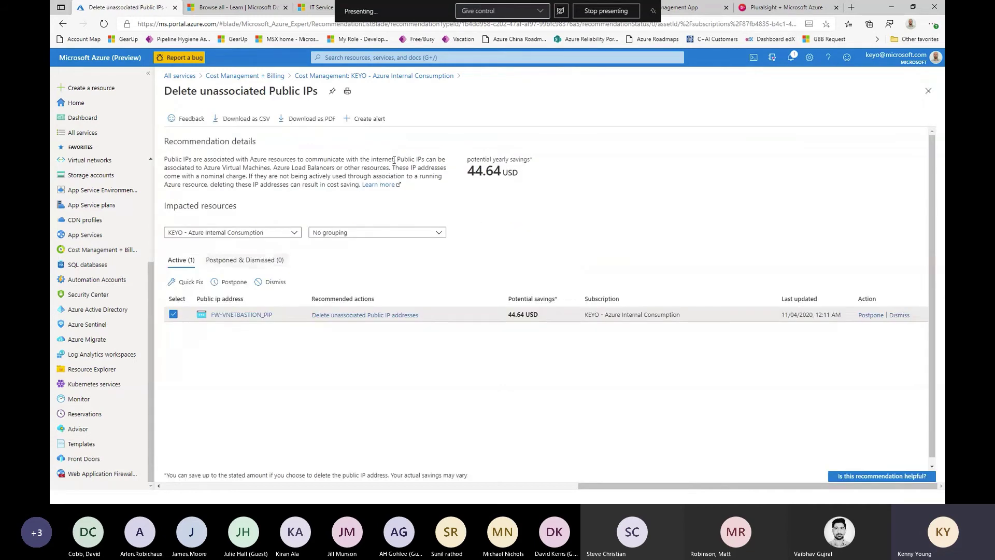
click(929, 94)
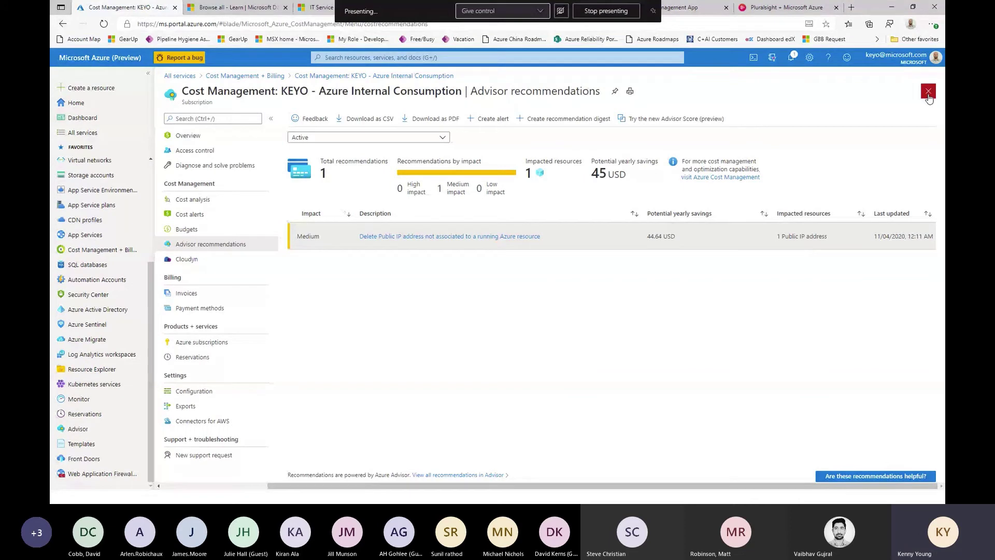
Pass through the invoices and Azure subscriptions pages to Reservations, and view the products offered for reservation purchase.
click(204, 293)
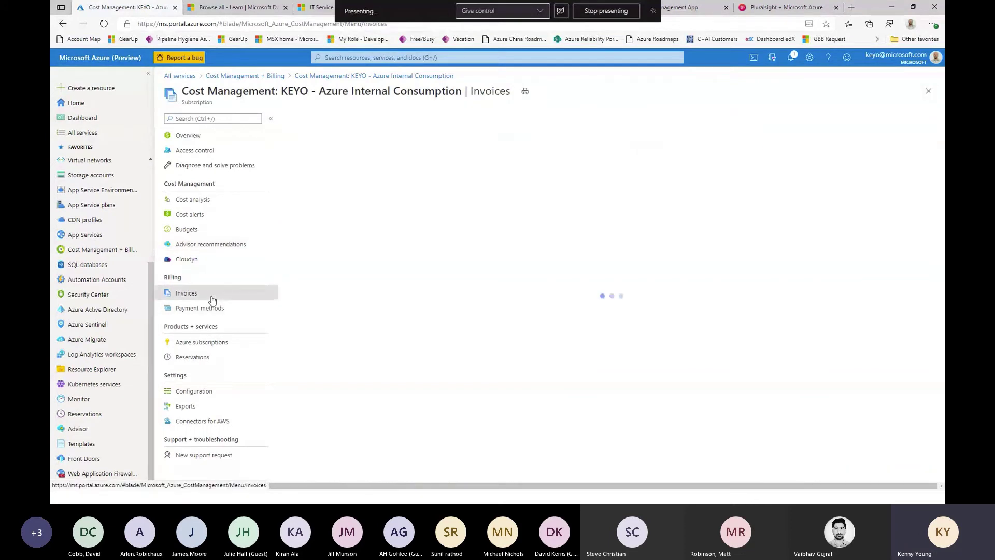
click(209, 343)
click(208, 357)
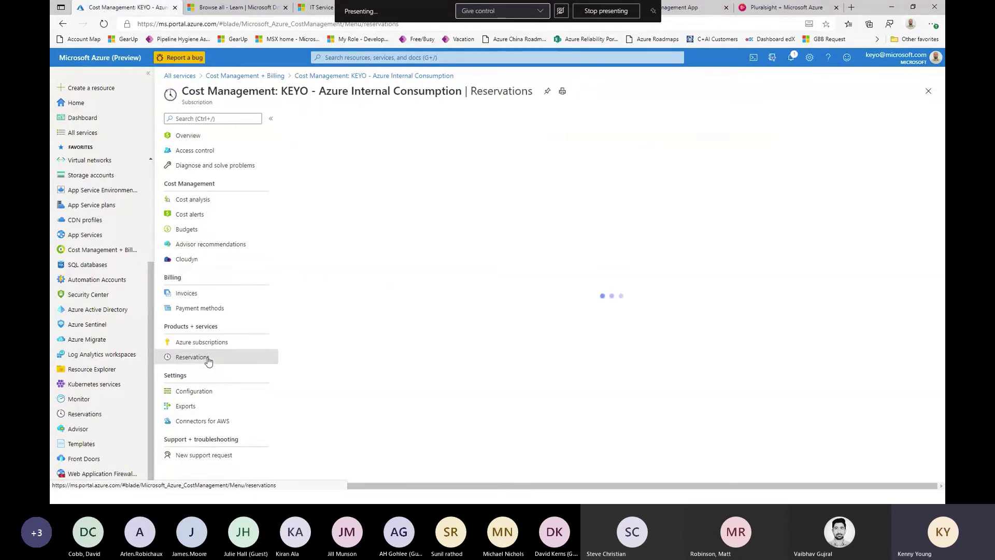
click(615, 363)
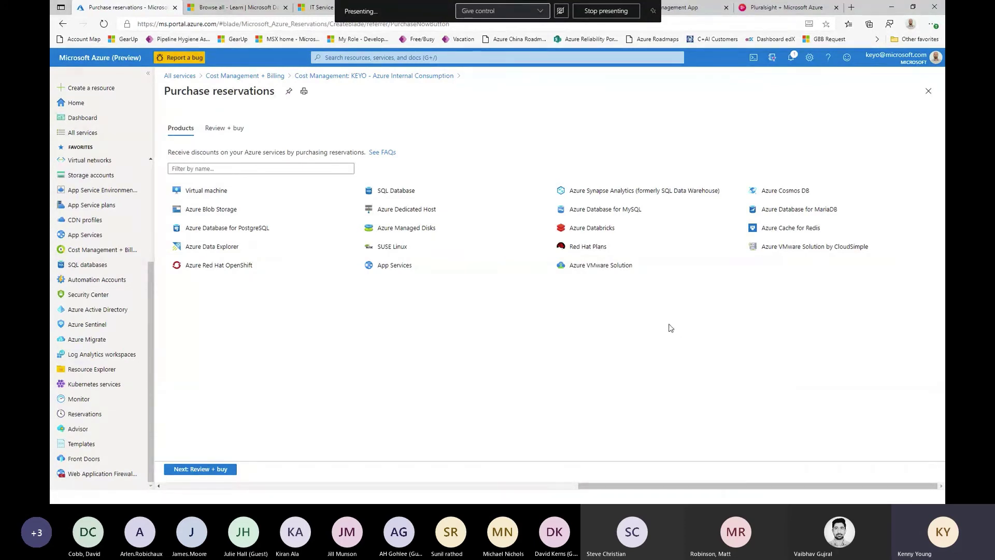
double_click(243, 91)
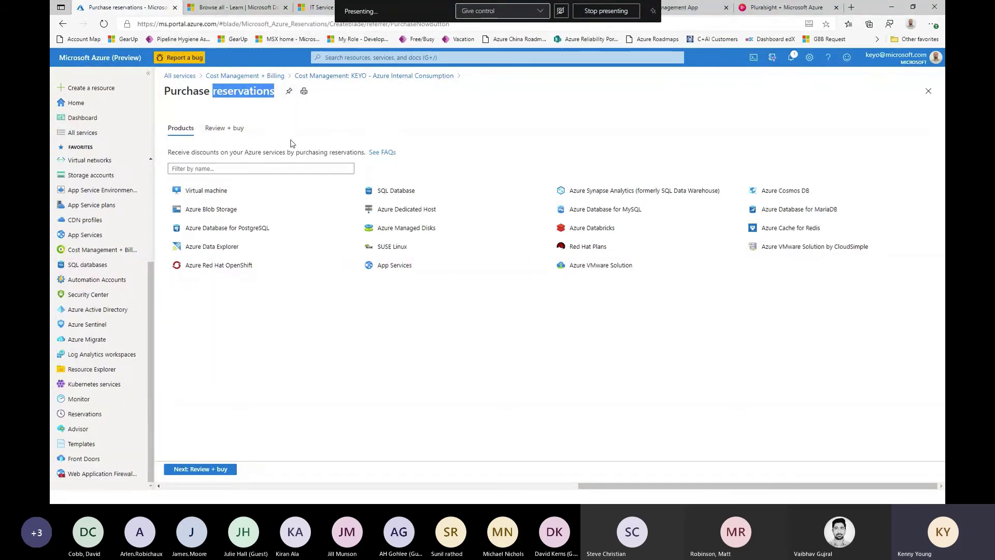
click(284, 375)
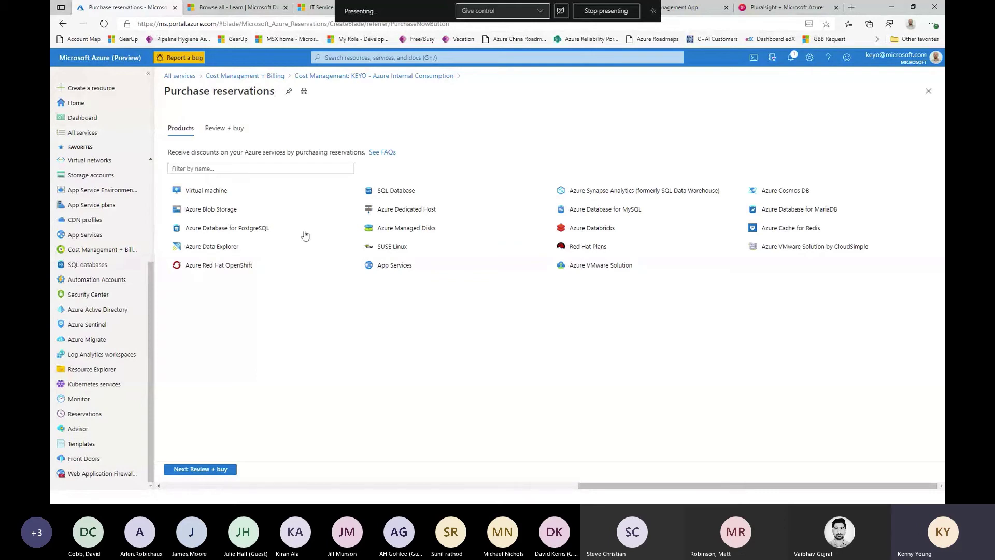
Compare the Single subscription, Single resource group and Shared scopes for a virtual machine reservation, and return to Reservations without purchasing.
click(207, 194)
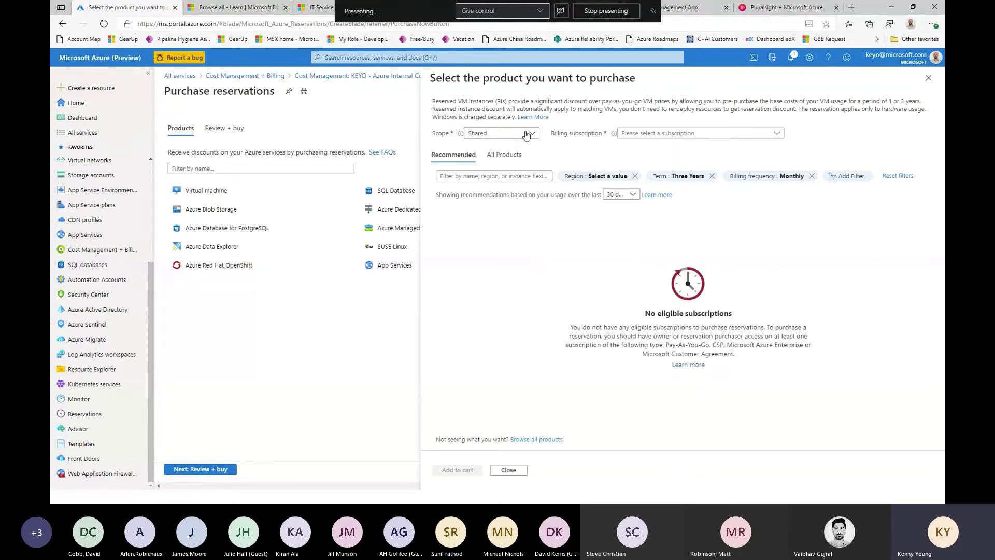
click(526, 133)
click(517, 161)
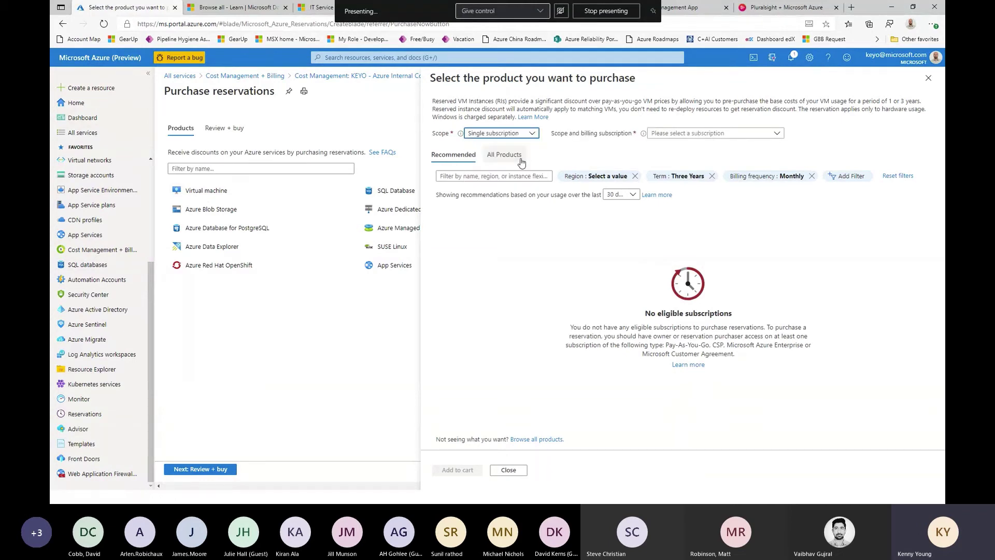
click(519, 134)
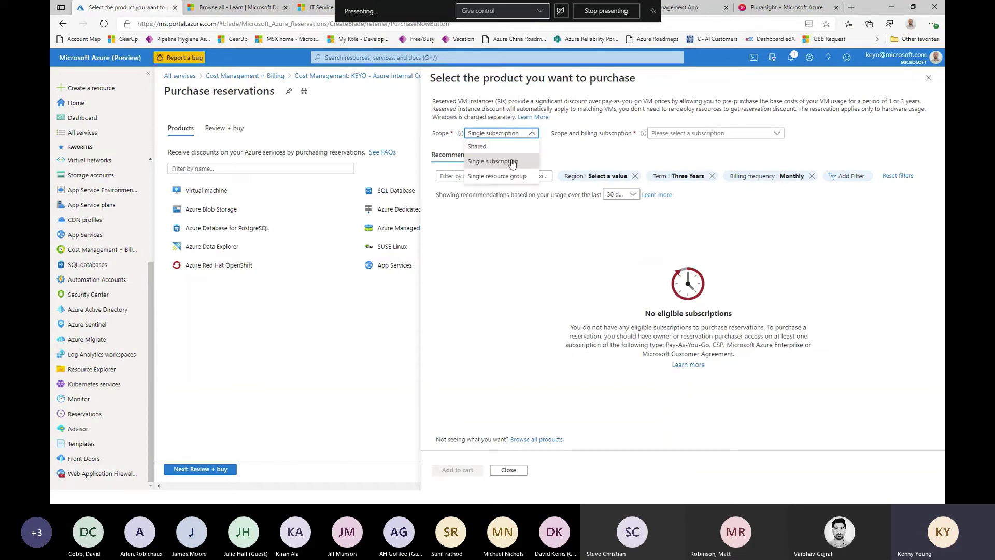
click(512, 178)
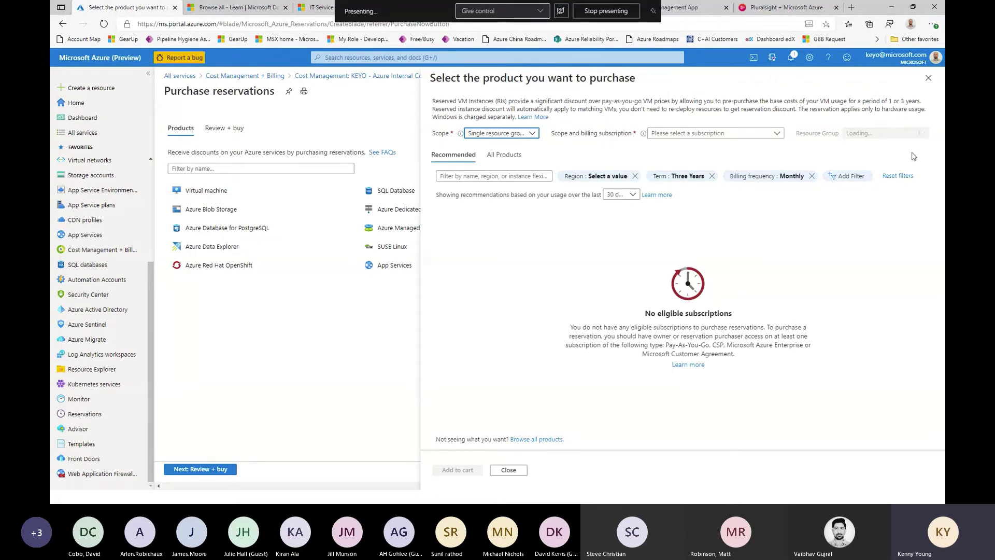
click(513, 135)
click(515, 146)
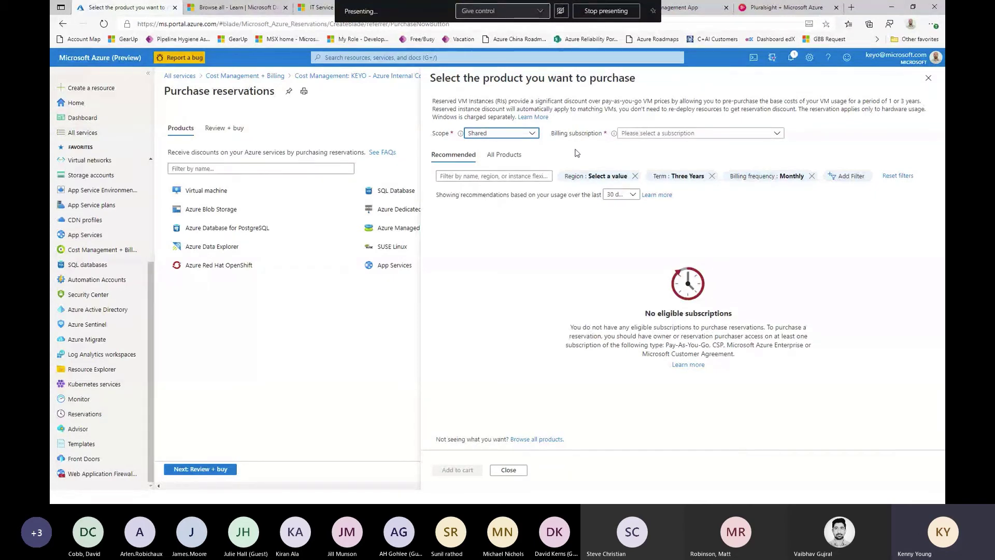
click(928, 77)
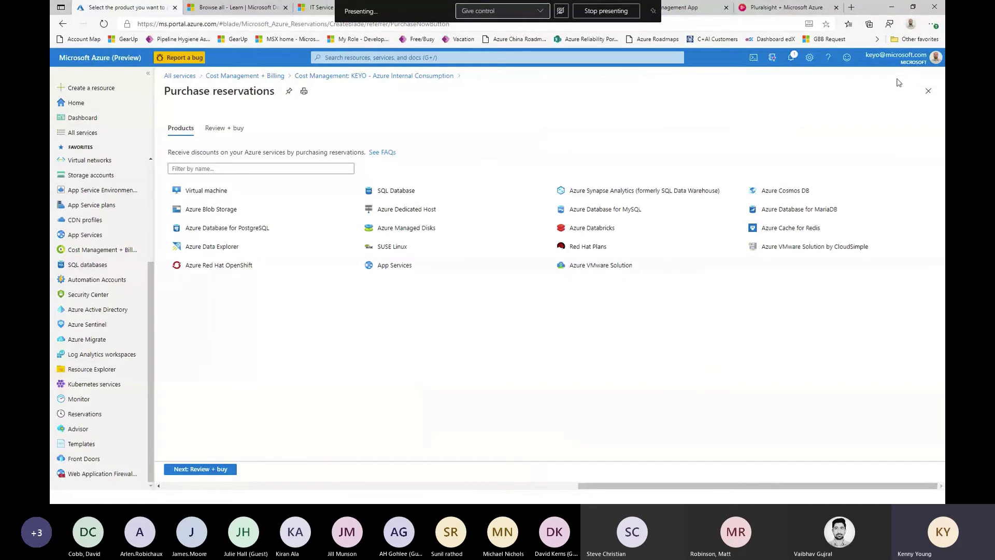
click(928, 91)
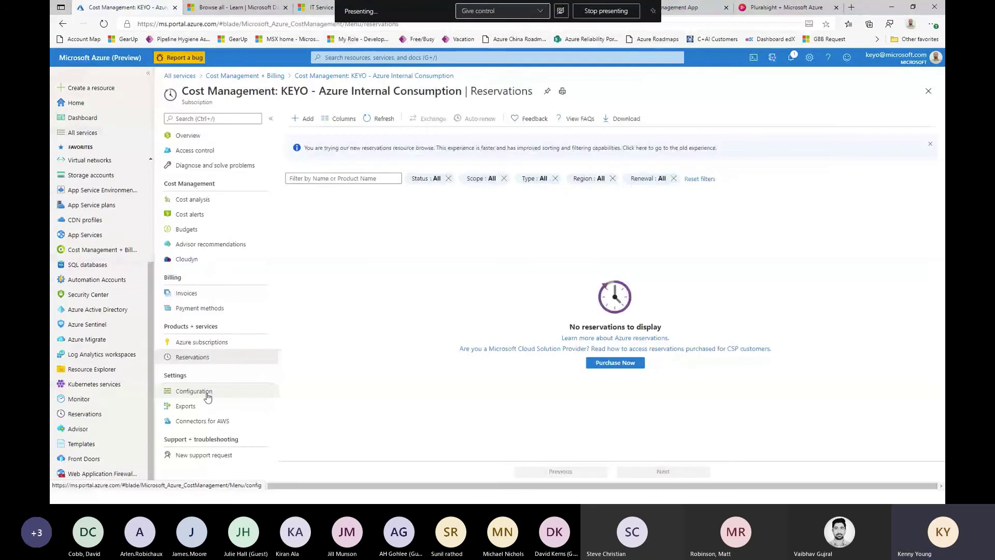
From the Cost Management configuration page, review the creation form for an AWS connector and close it without creating one.
click(208, 393)
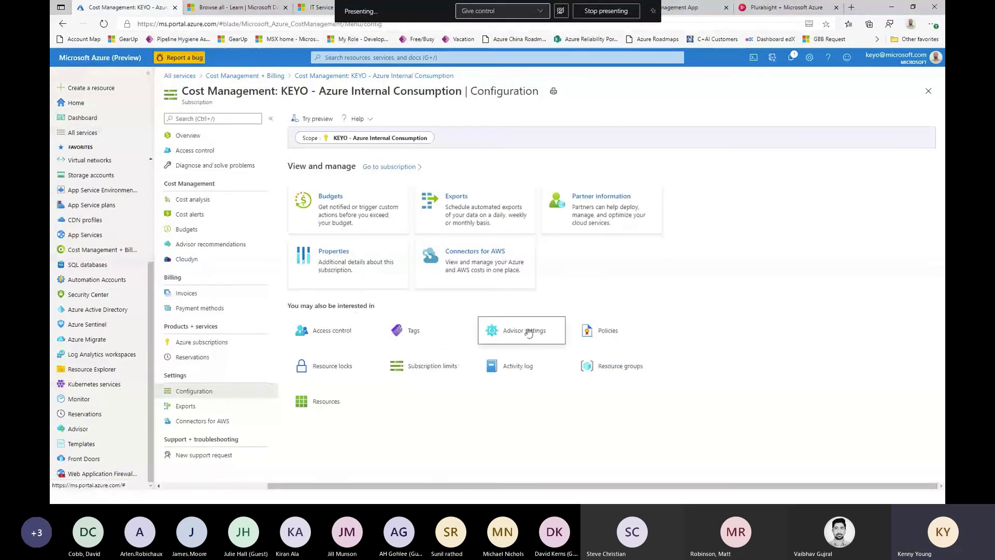
click(476, 272)
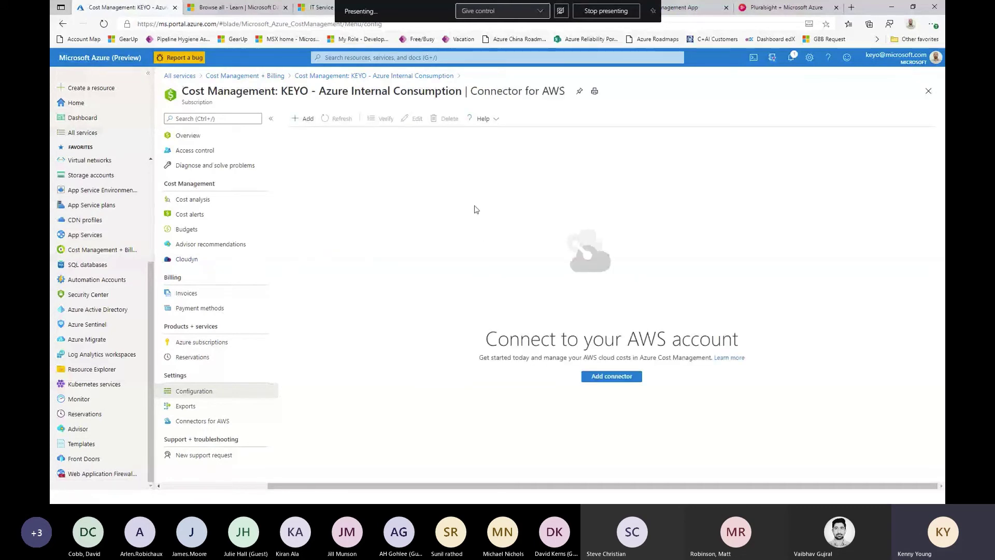
click(625, 377)
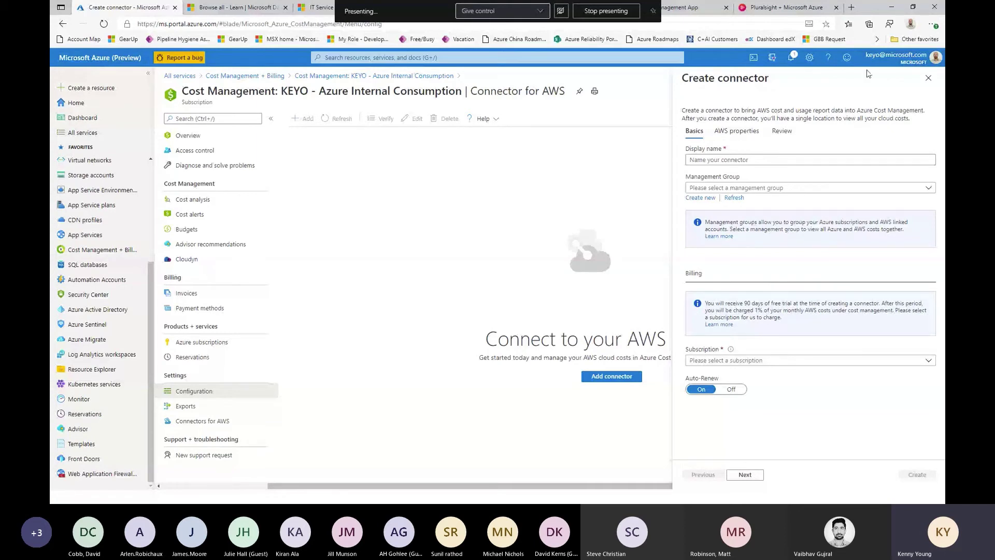
click(926, 78)
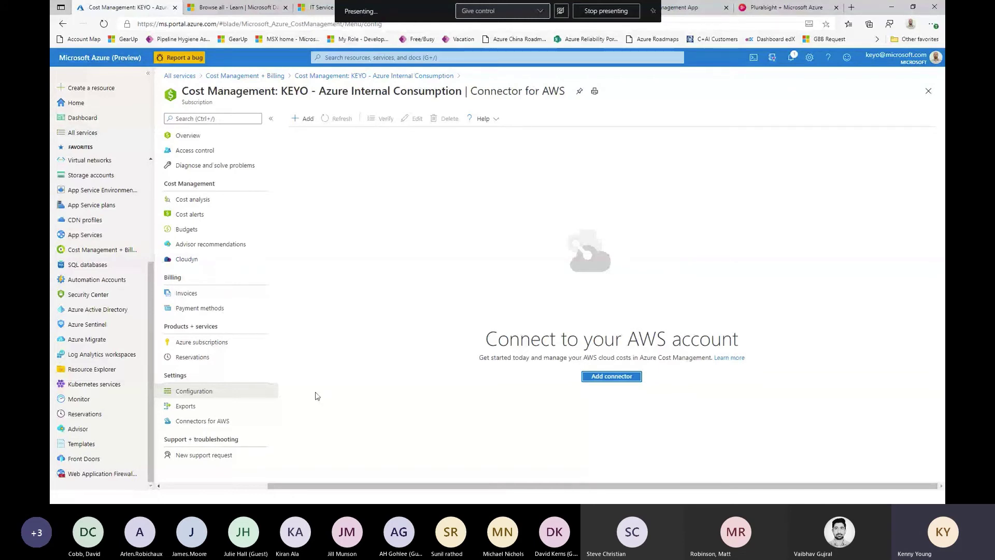
Open the cost exports page, review the fields for scheduling a new export, and return without creating it.
click(240, 412)
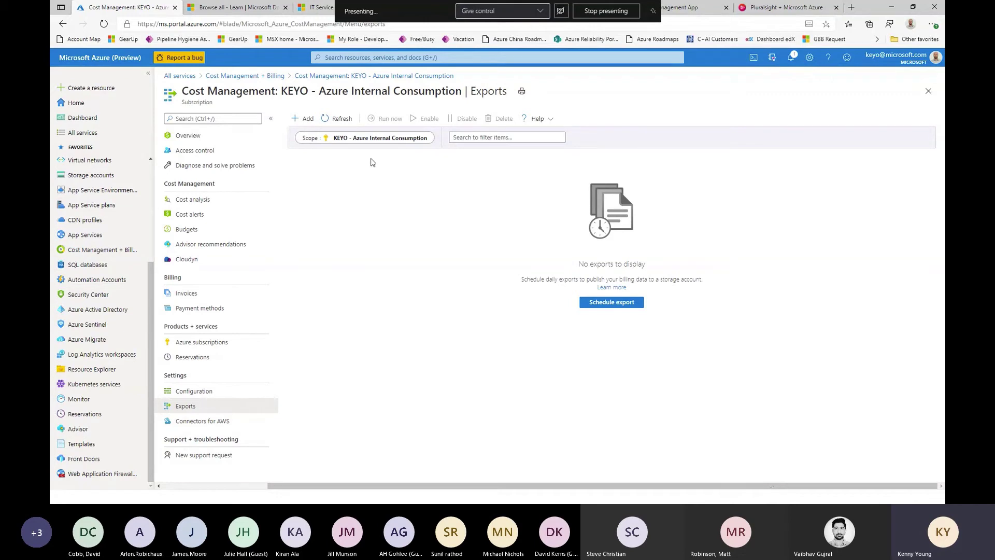
click(613, 303)
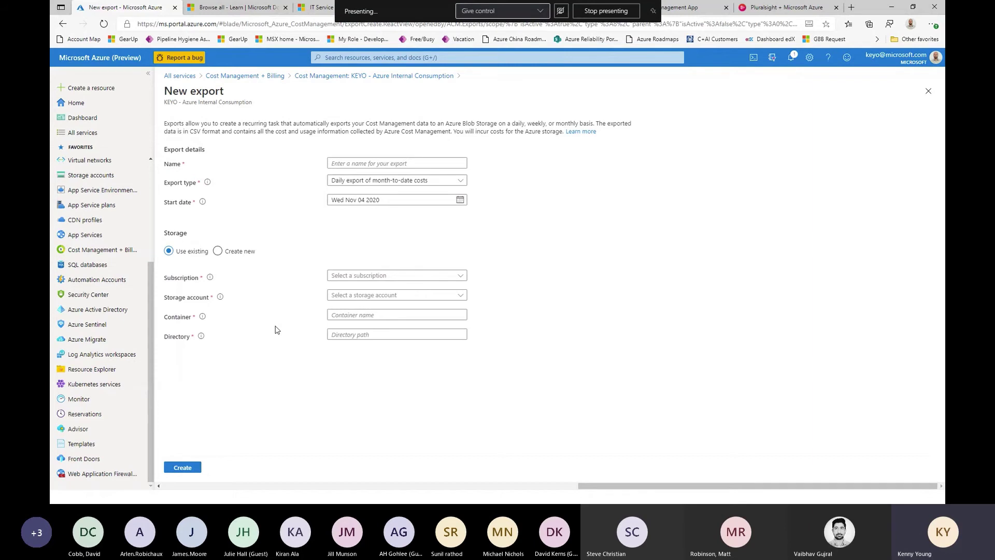
click(929, 92)
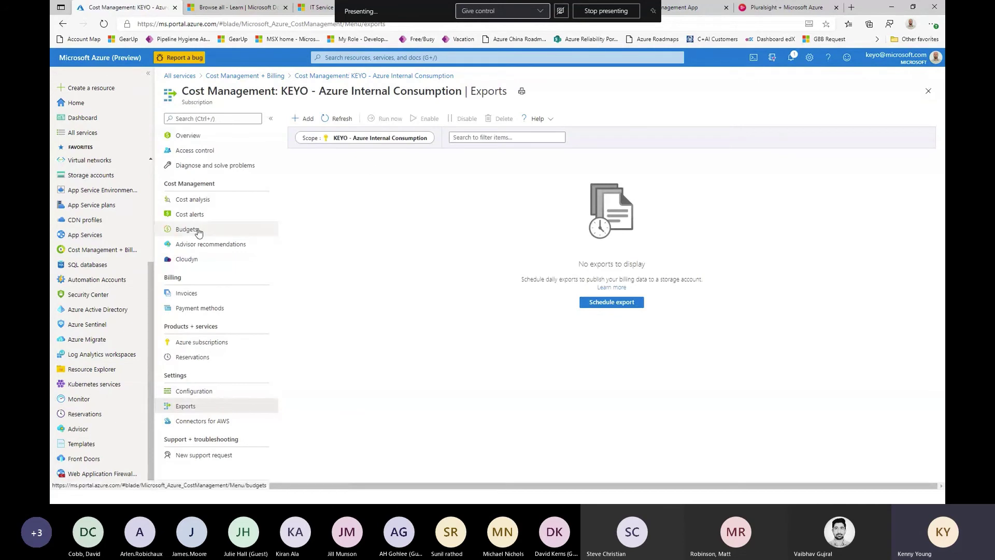
Start a metrics chart in Azure Monitor and include the Contoso Hotels subscription in the scope browser.
click(100, 402)
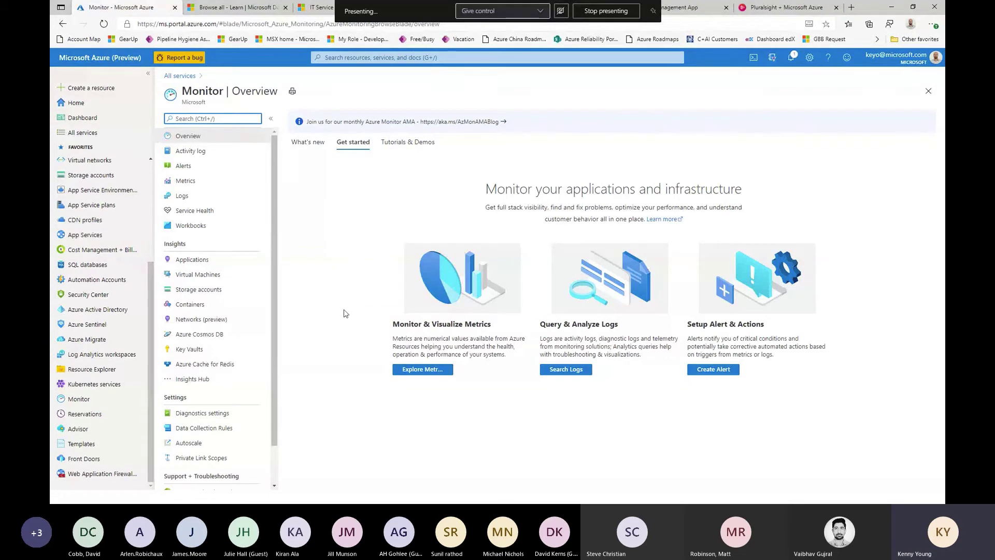
click(437, 369)
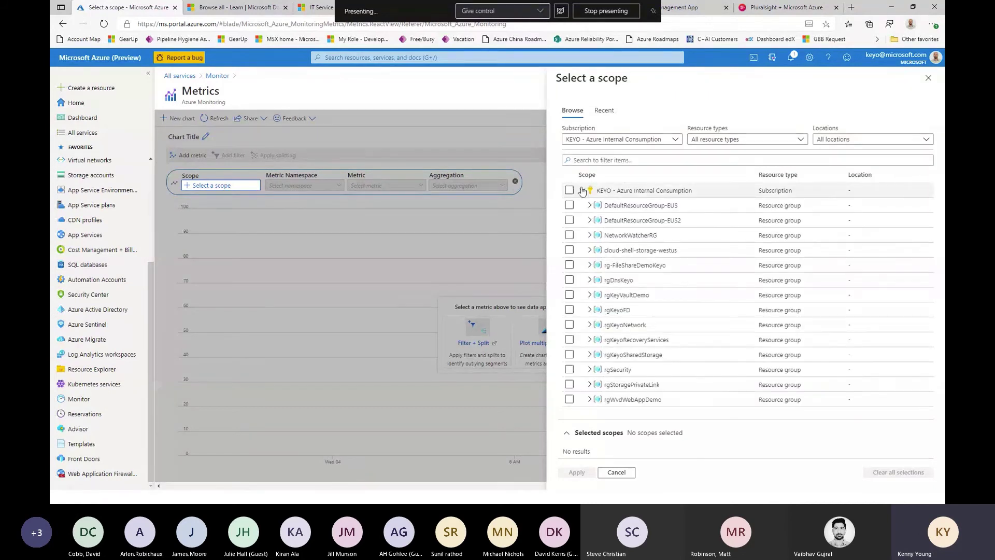
click(615, 140)
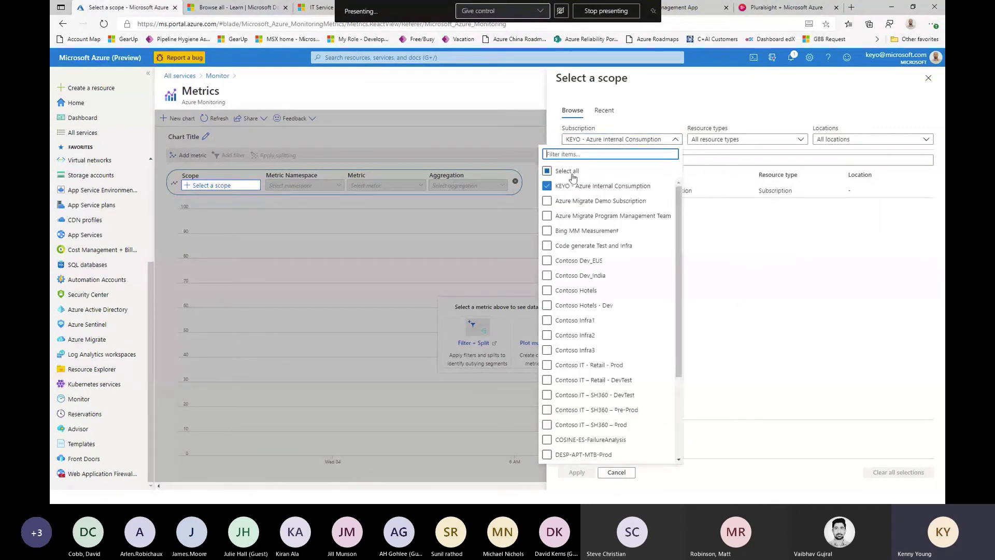
click(547, 290)
click(739, 450)
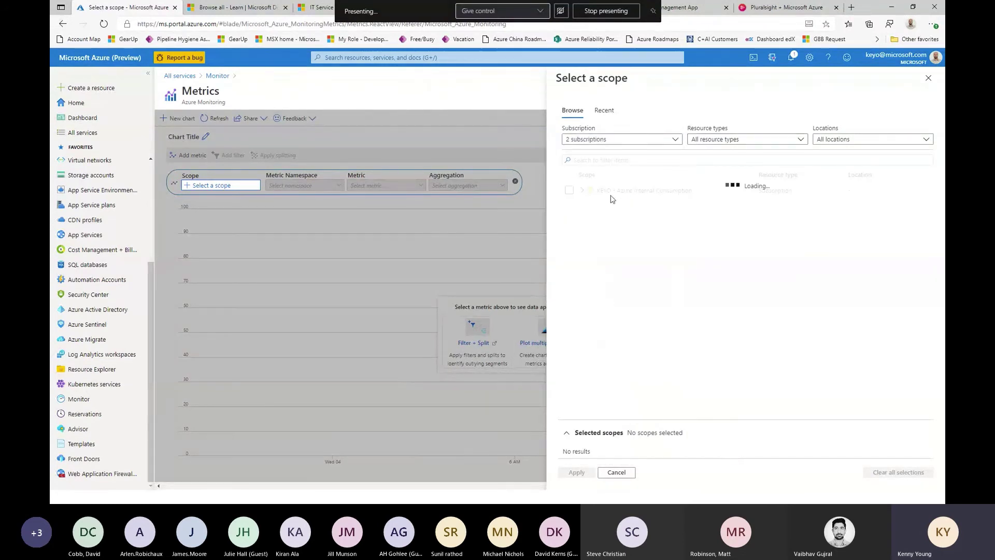
Set the chart scope to the Contoso Hotels subscription, refined to virtual machines in East US.
click(569, 190)
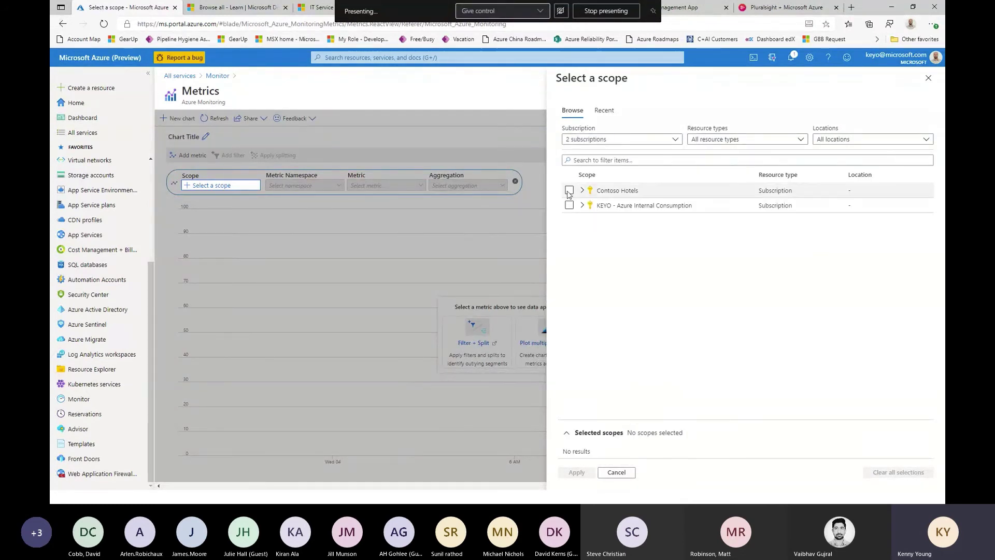
click(609, 393)
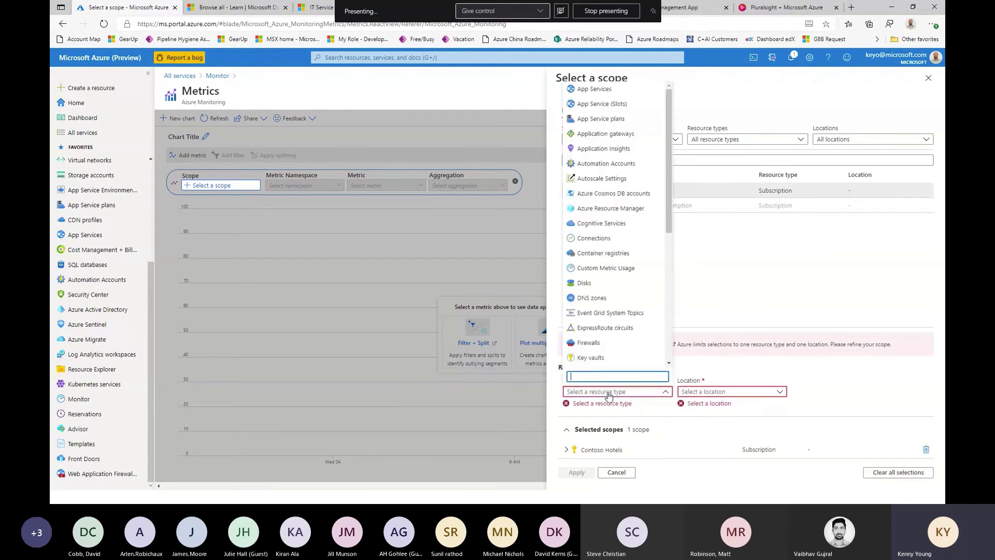
scroll(617, 218, down, 5)
click(600, 330)
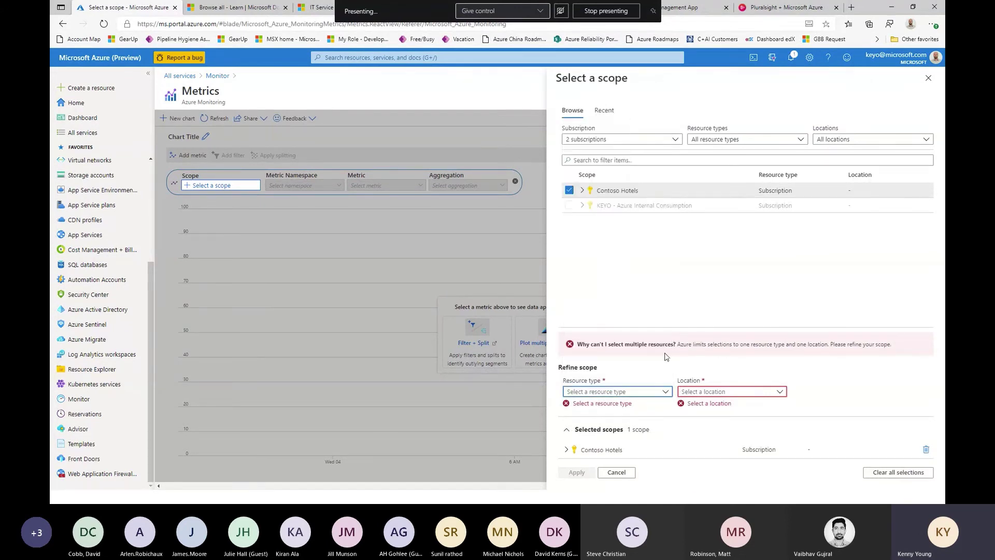
click(727, 393)
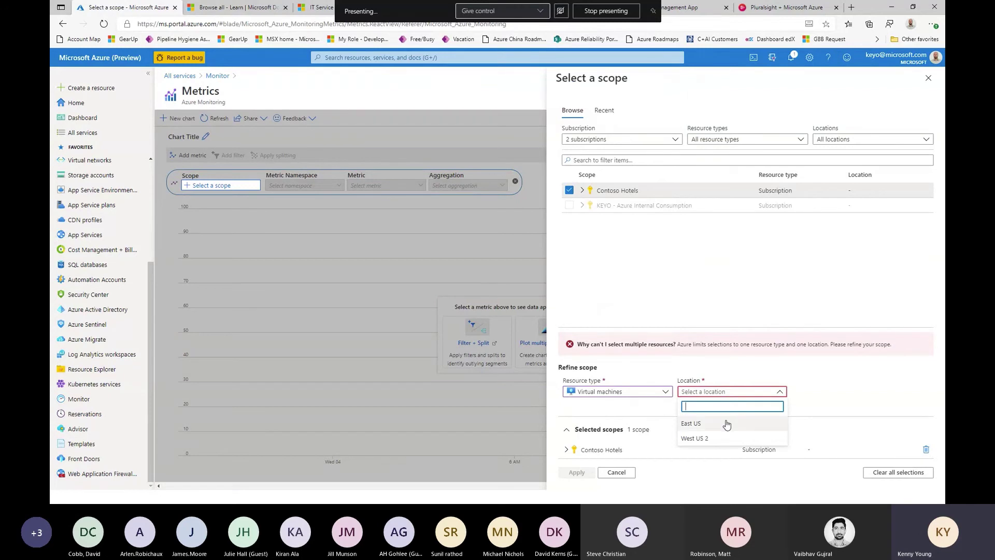
click(726, 424)
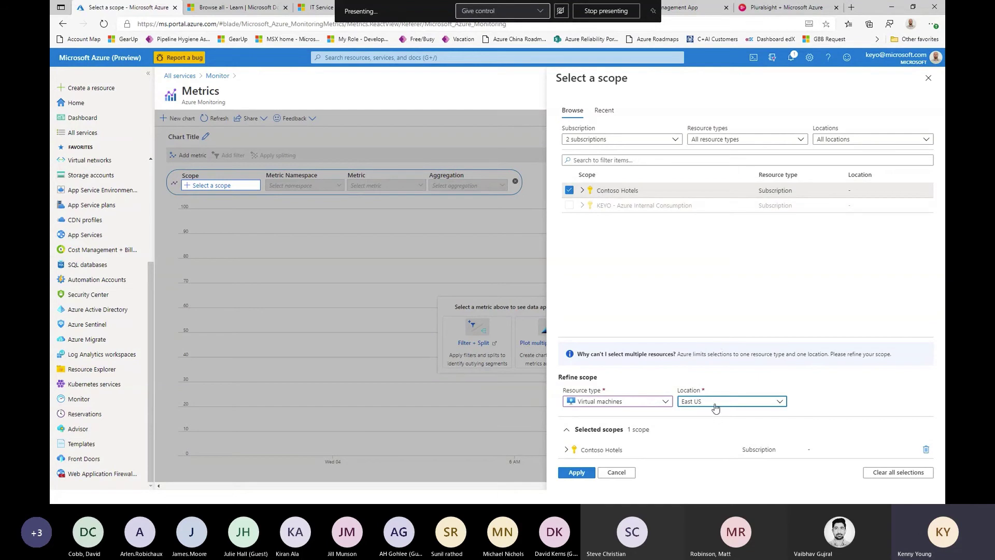
click(576, 472)
Plot the Percentage CPU metric for the virtual machines and keep the average aggregation.
click(416, 185)
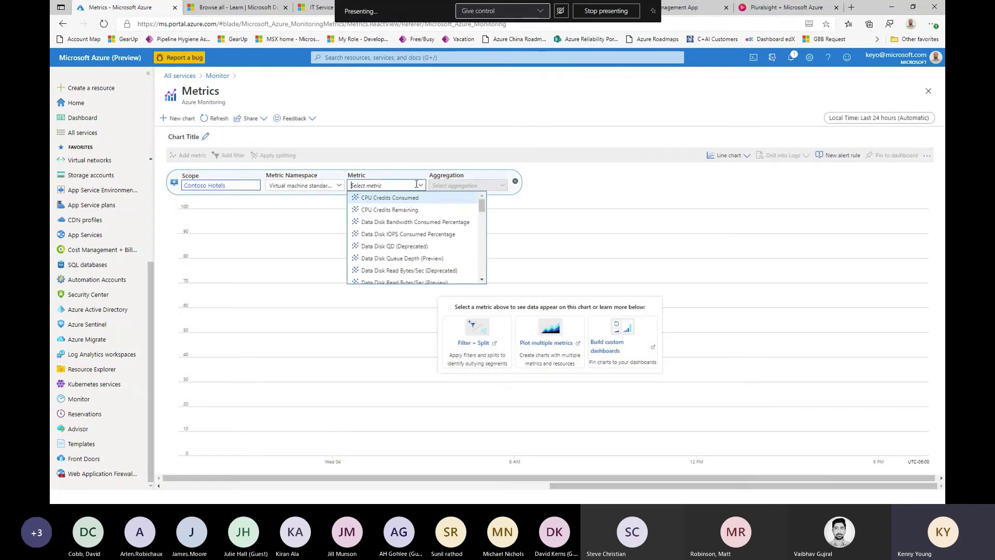
scroll(420, 211, down, 6)
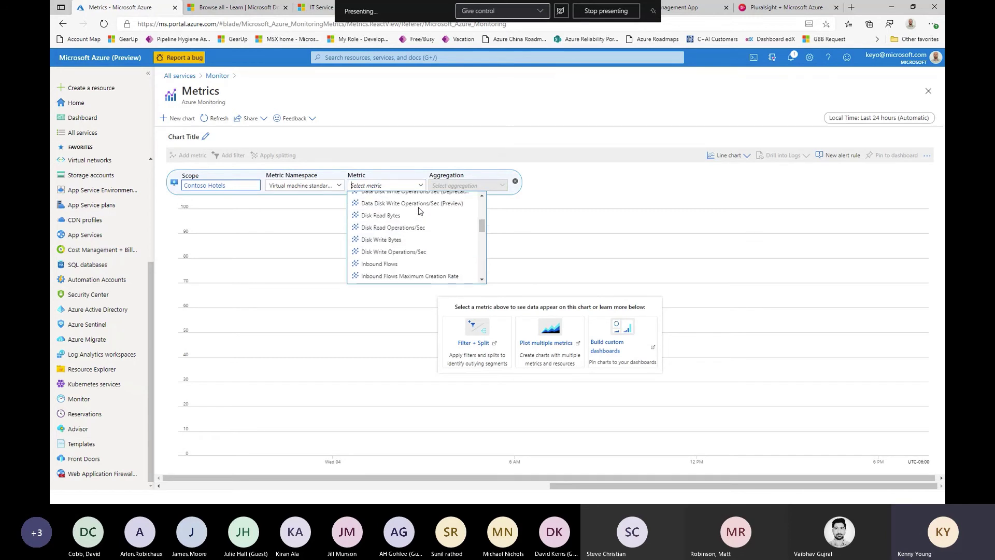
scroll(420, 211, down, 4)
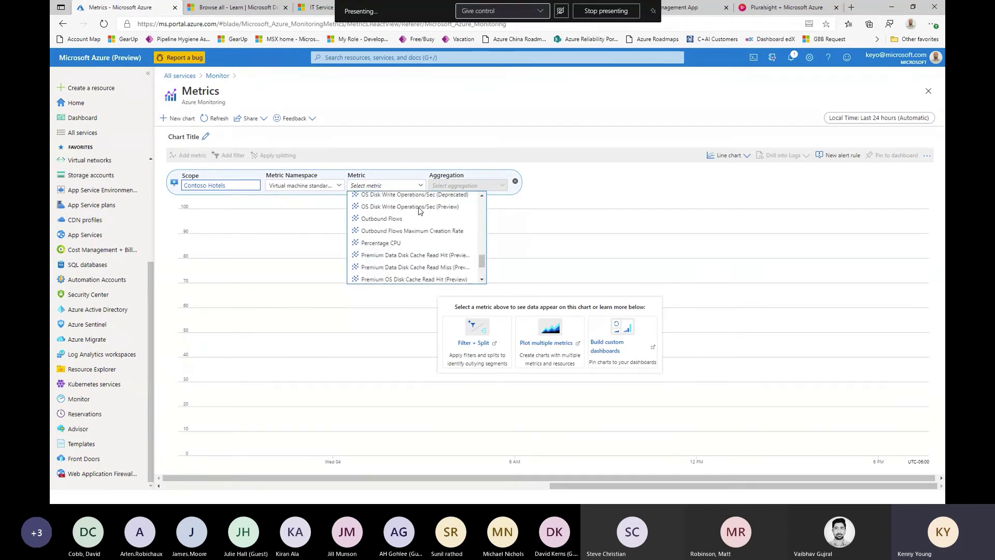
click(407, 244)
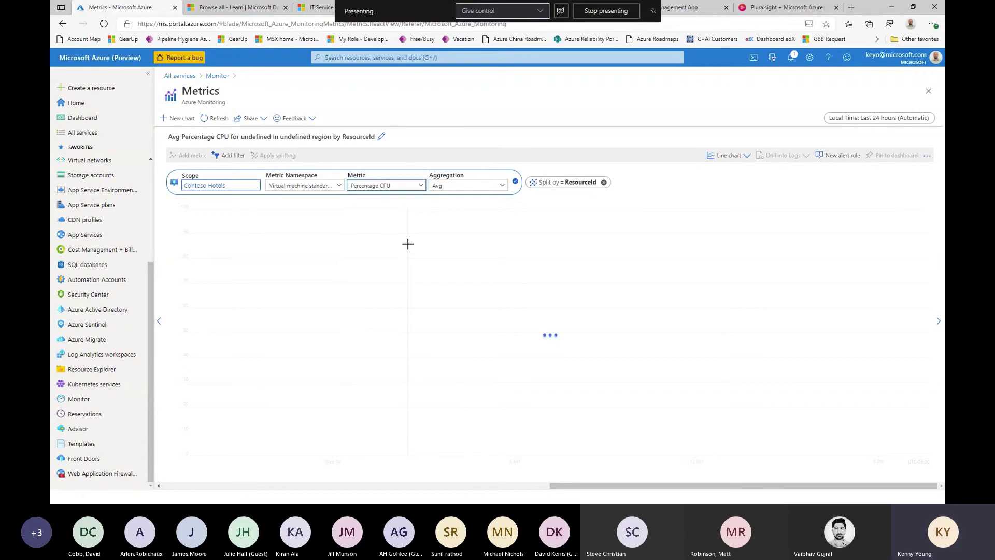
click(502, 185)
click(504, 187)
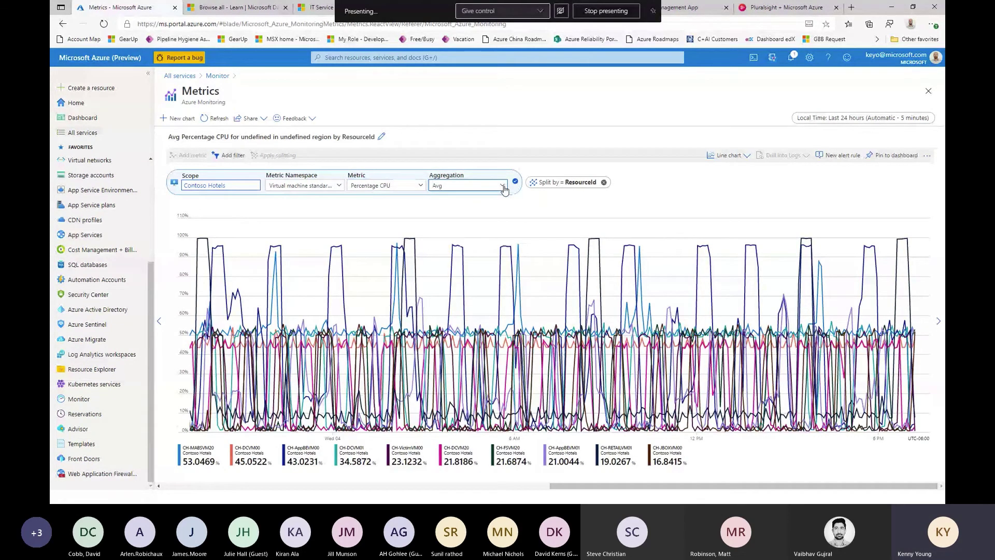
Check which properties the CPU chart can be filtered by, and remove the empty filter.
click(233, 156)
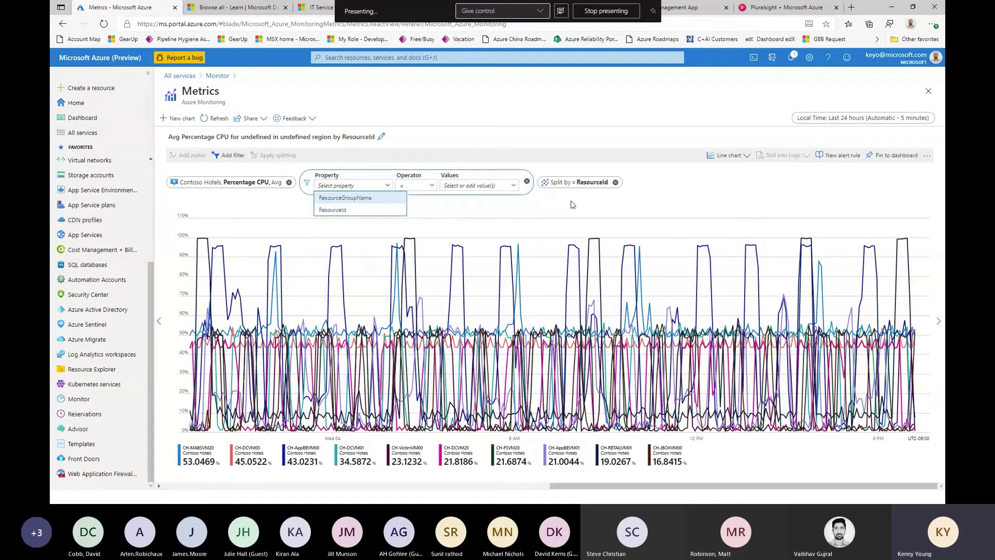
click(527, 183)
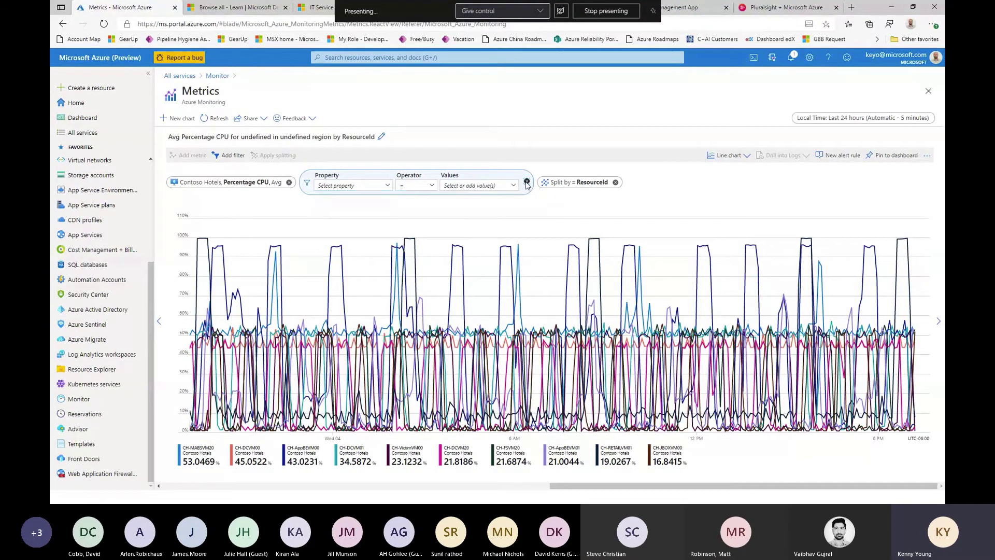
click(527, 182)
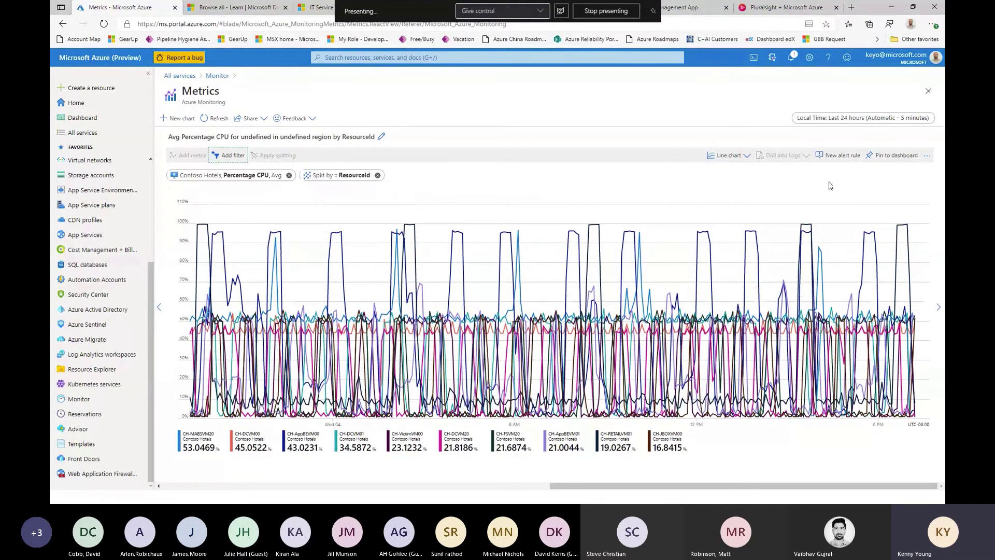
Change the CPU chart to a bar chart and check its additional chart options.
click(747, 156)
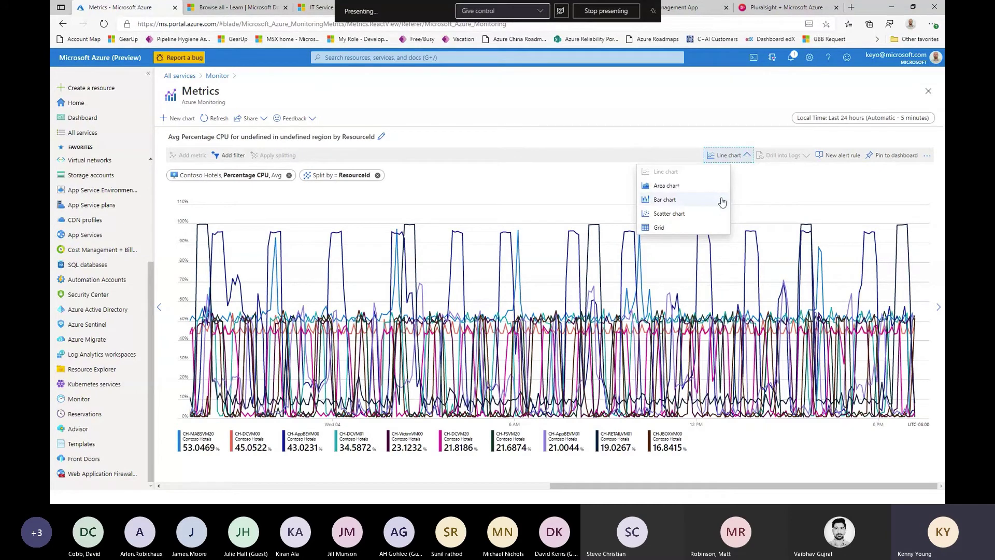
click(722, 202)
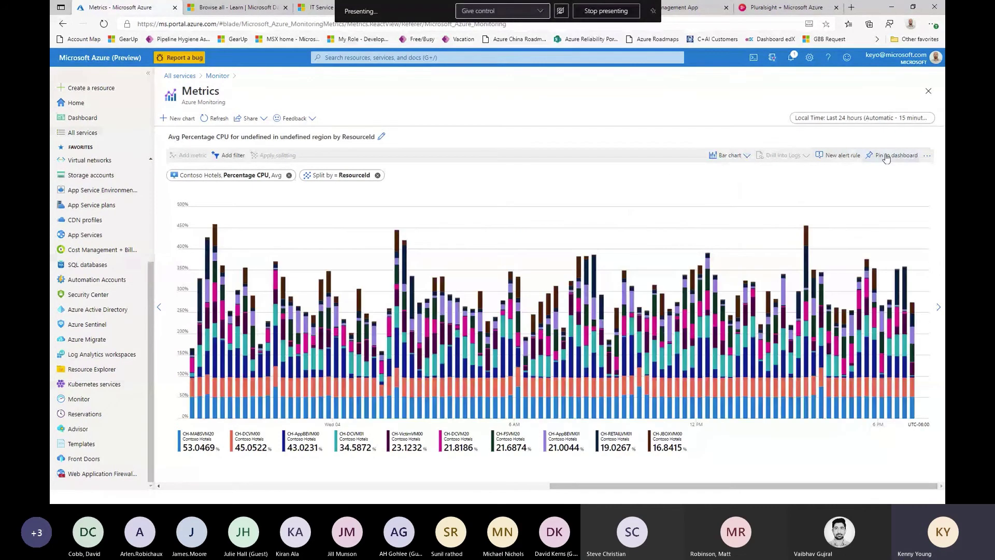
click(927, 156)
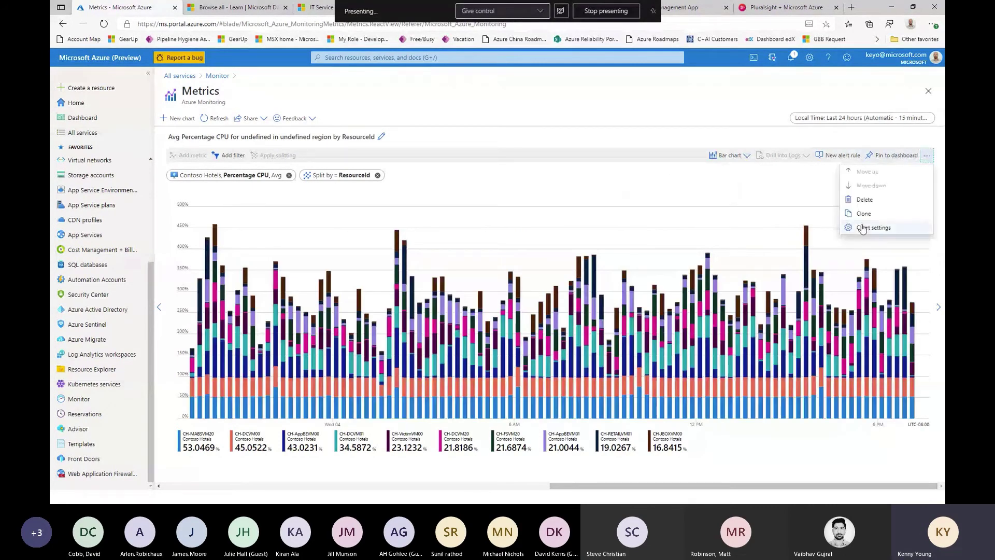
Review the existing private dashboards available for pinning the CPU chart, and cancel without pinning.
click(876, 157)
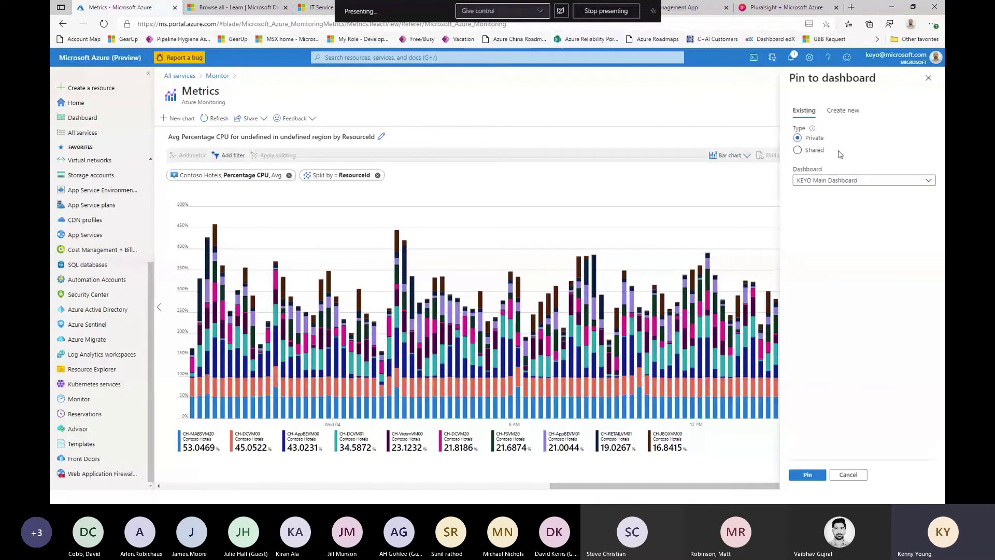
click(819, 181)
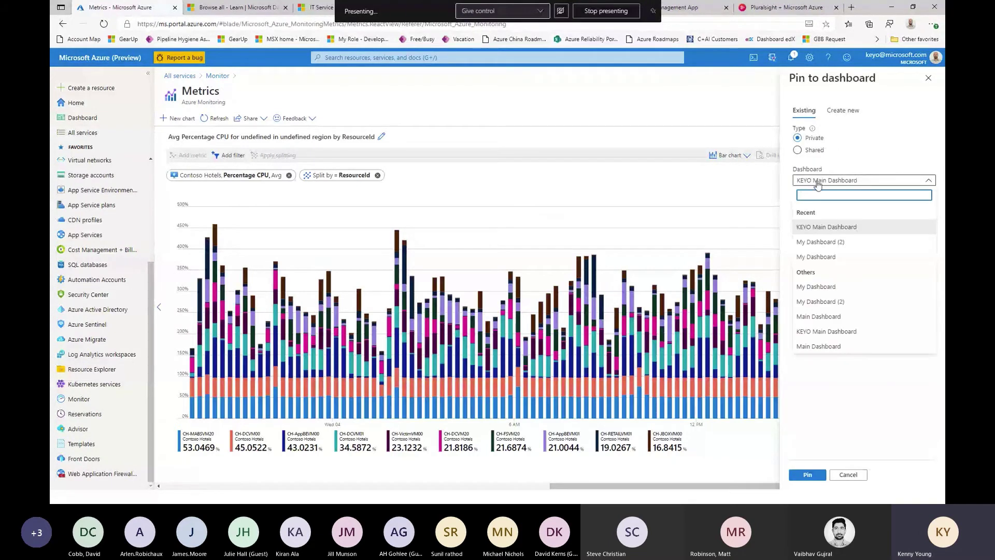
click(818, 182)
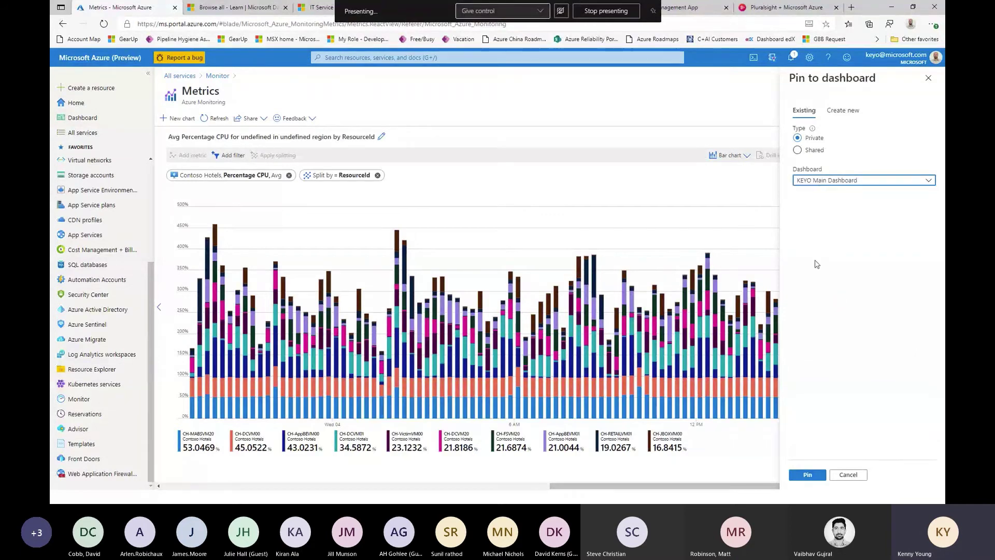
click(847, 474)
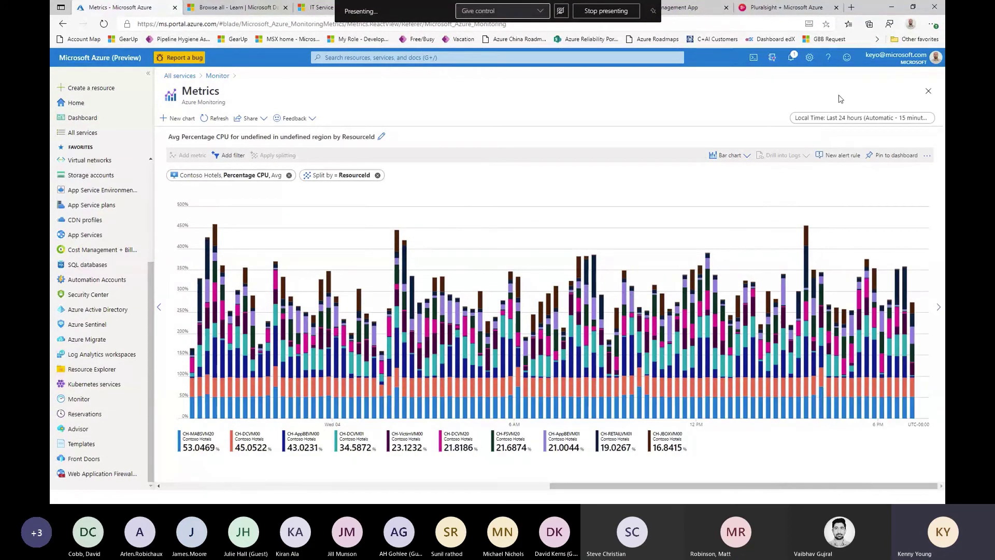
Create an alert rule from the chart with a condition for average Percentage CPU greater than a static threshold of 90.
click(837, 157)
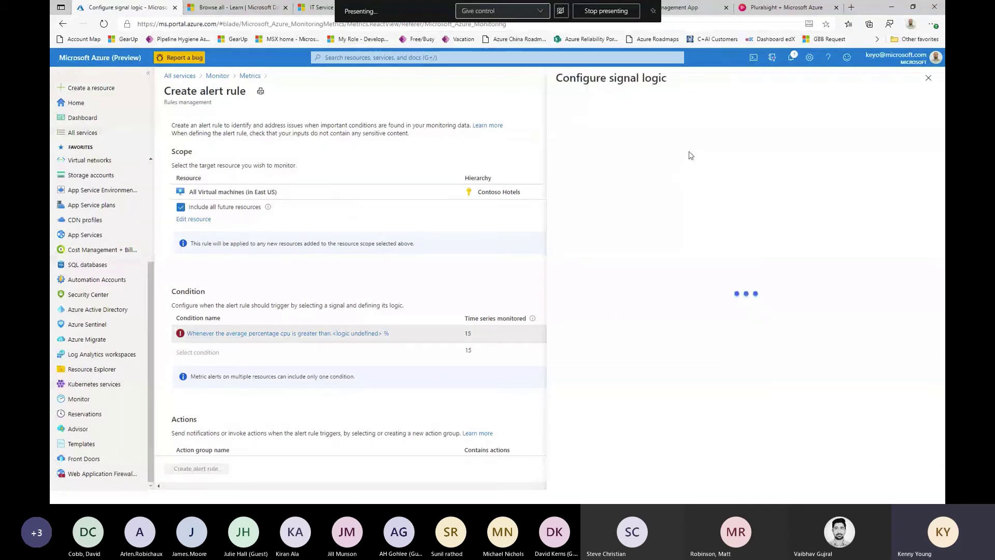
click(828, 435)
text(90)
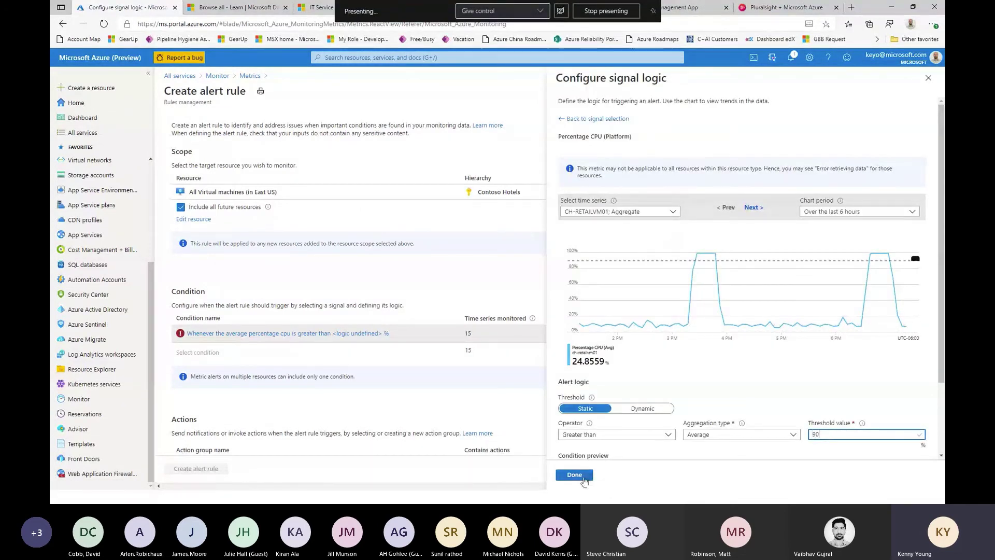
click(575, 475)
Attach the Create Ticket action group from the Contoso Hotels subscription to the new alert rule.
scroll(226, 252, down, 4)
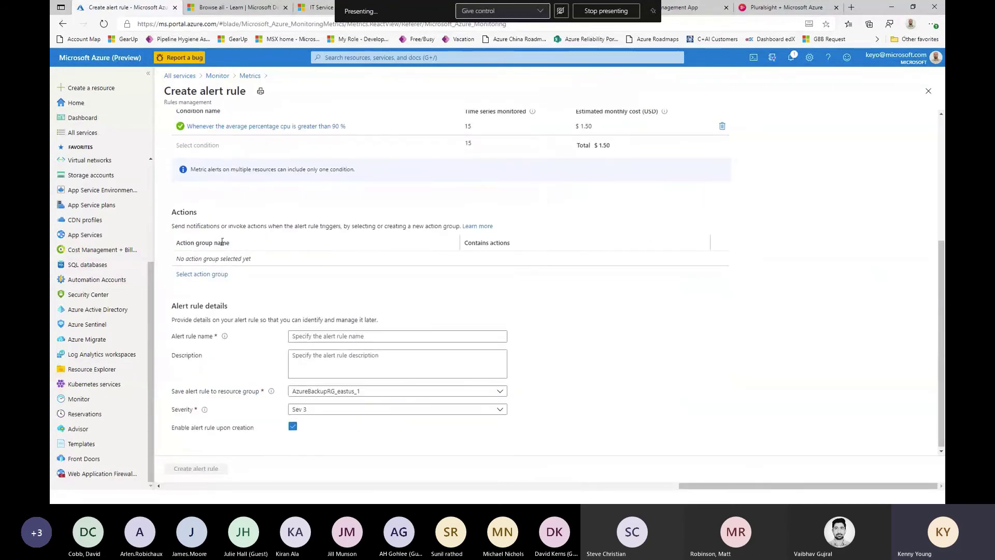
click(205, 274)
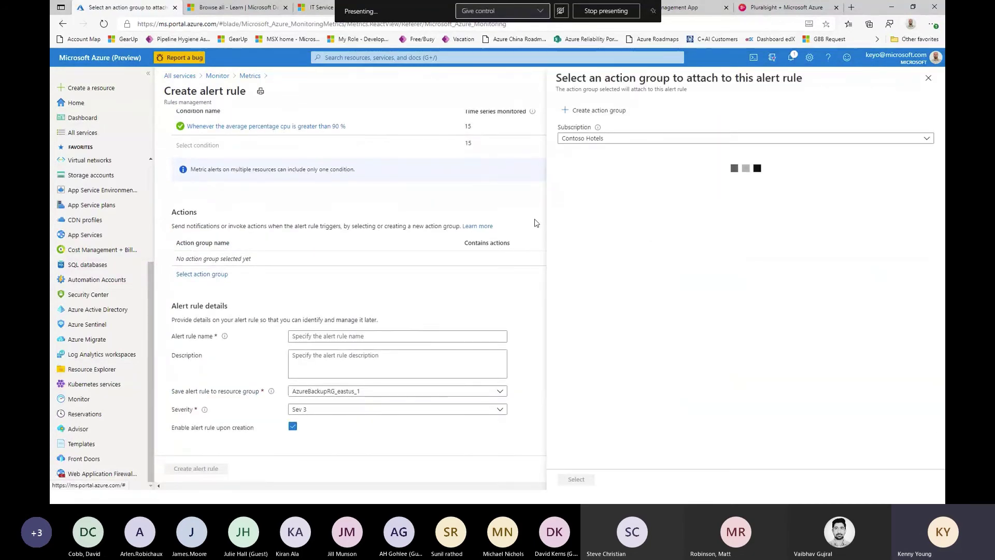
click(564, 202)
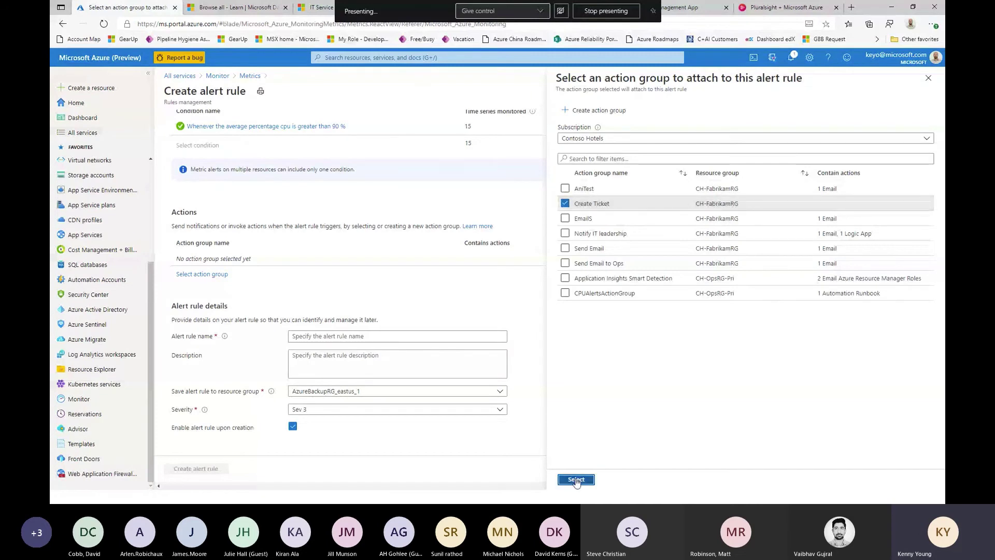
click(576, 479)
click(305, 338)
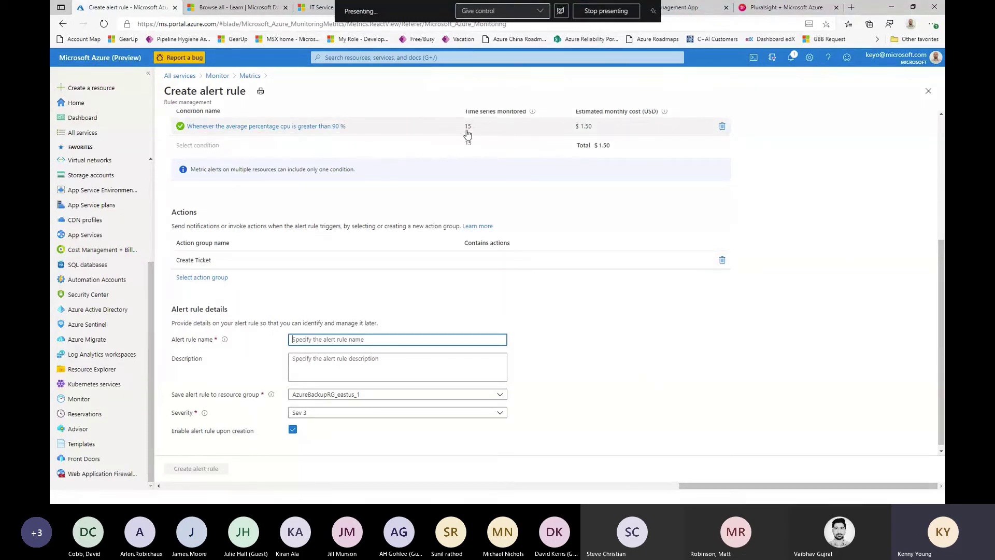
Discard the unsaved CPU alert rule and return to the metrics chart.
scroll(572, 193, up, 4)
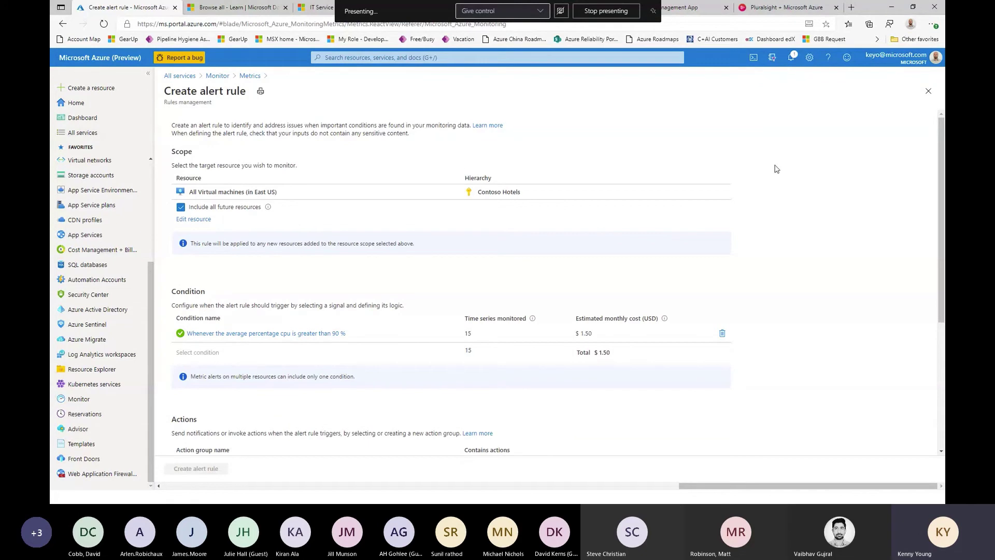
click(927, 94)
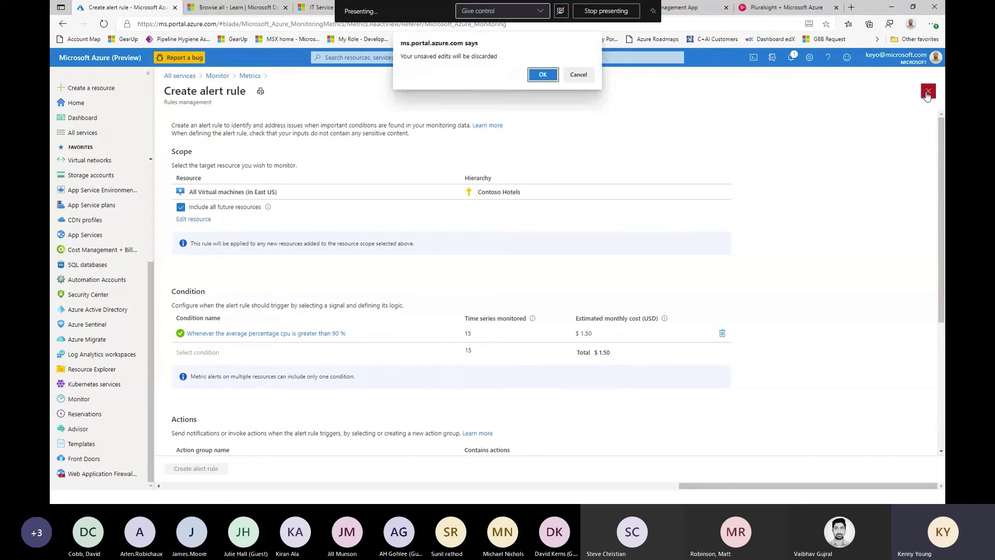
click(542, 74)
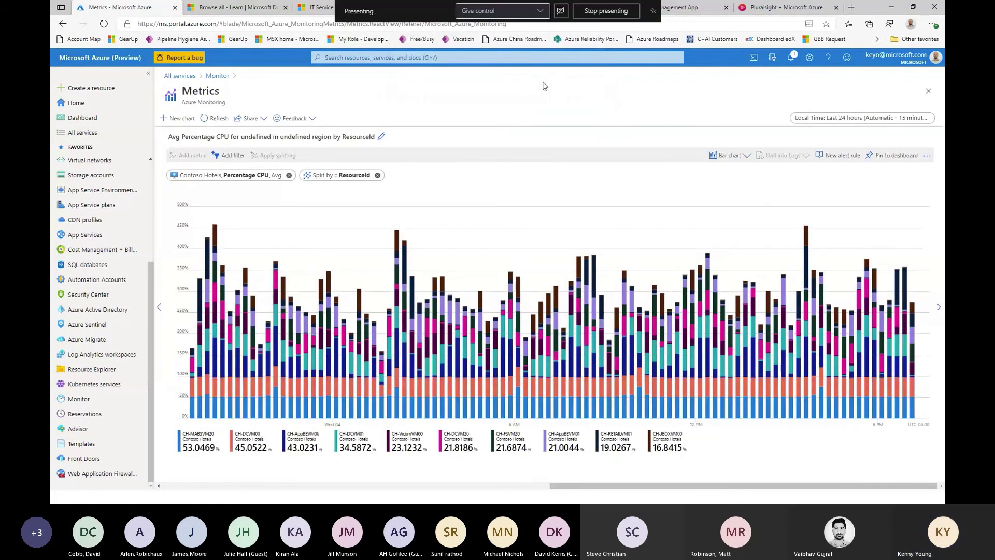
Check the CPU chart's share options and close Metrics to return to the Monitor overview.
click(263, 121)
click(263, 121)
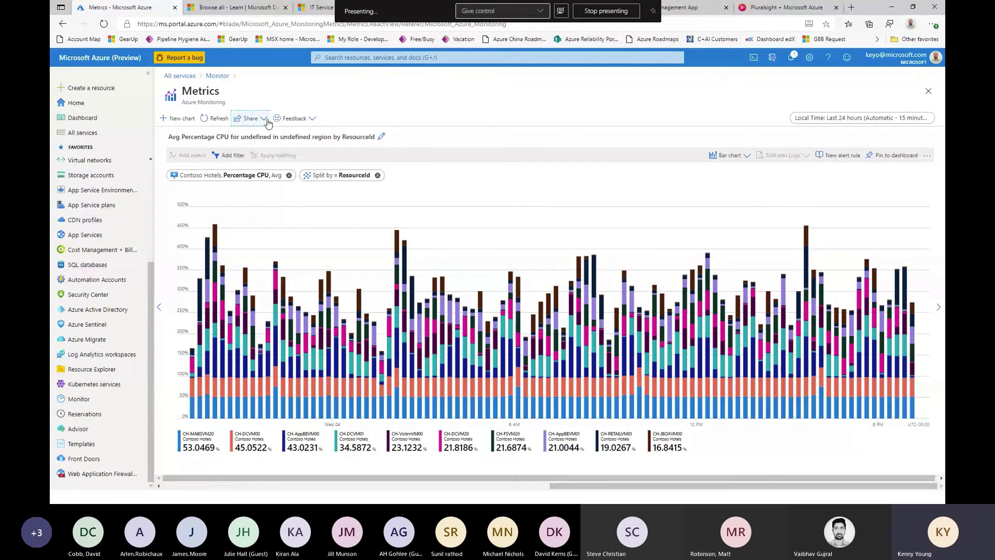
click(928, 92)
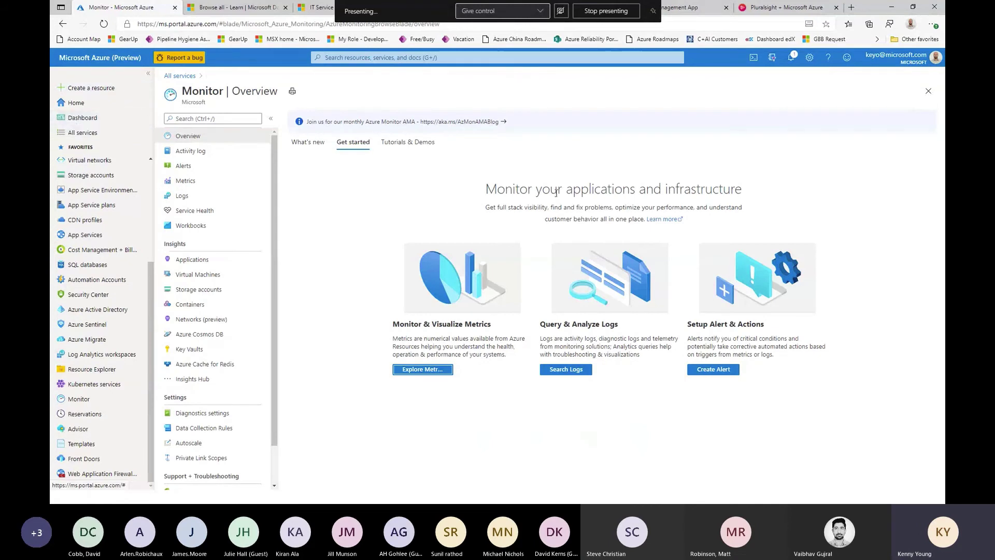
Open the log search from the Monitor overview and review the example queries for Log Analytics workspaces.
click(560, 371)
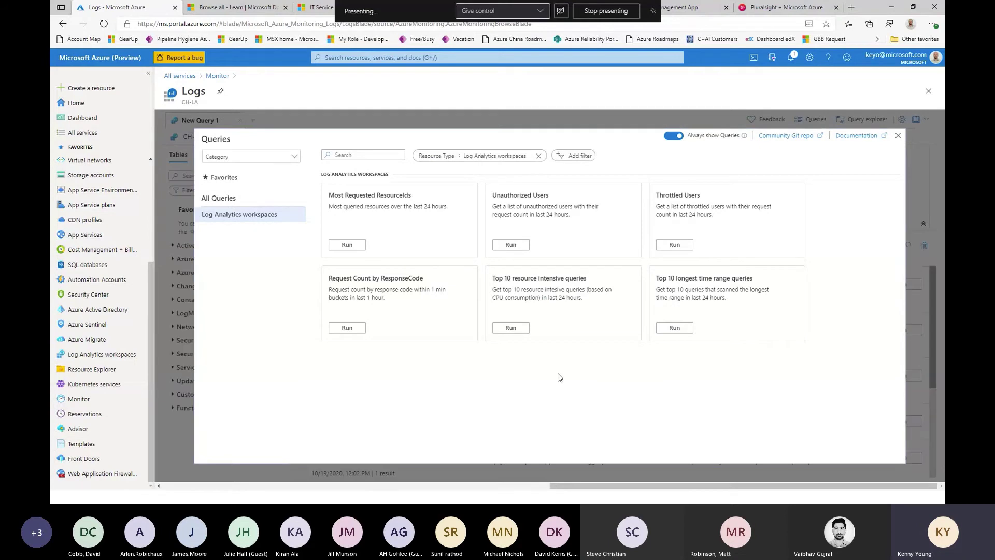
mouse_move(435, 204)
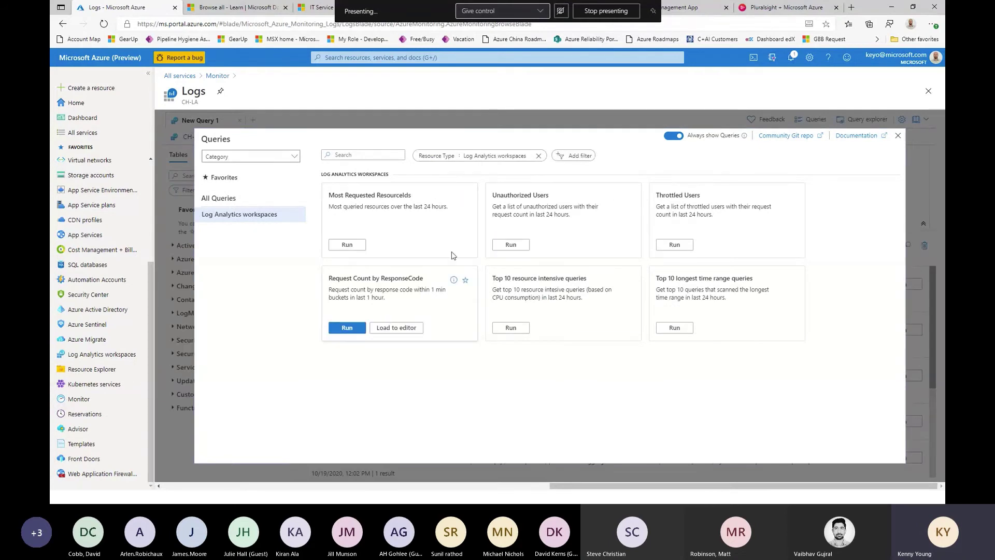
mouse_move(489, 249)
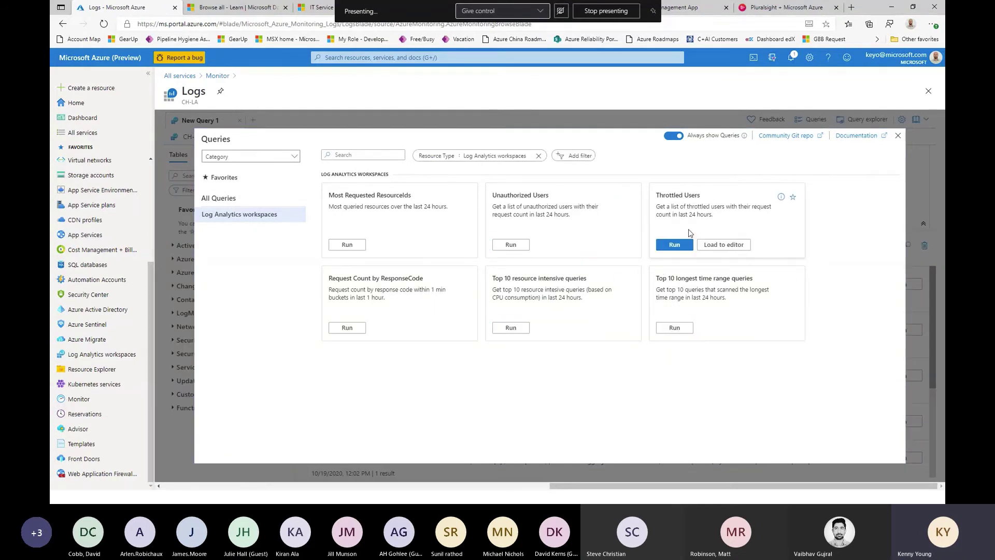
Open the community Git repo for Azure Monitor and look into the Alerts folder of the ContainerInsights solution.
click(777, 135)
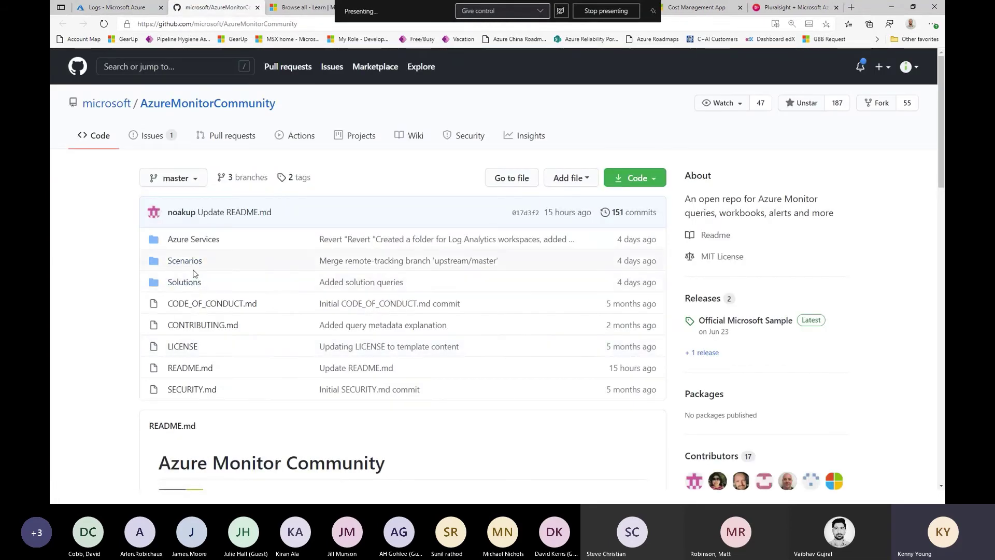
click(193, 288)
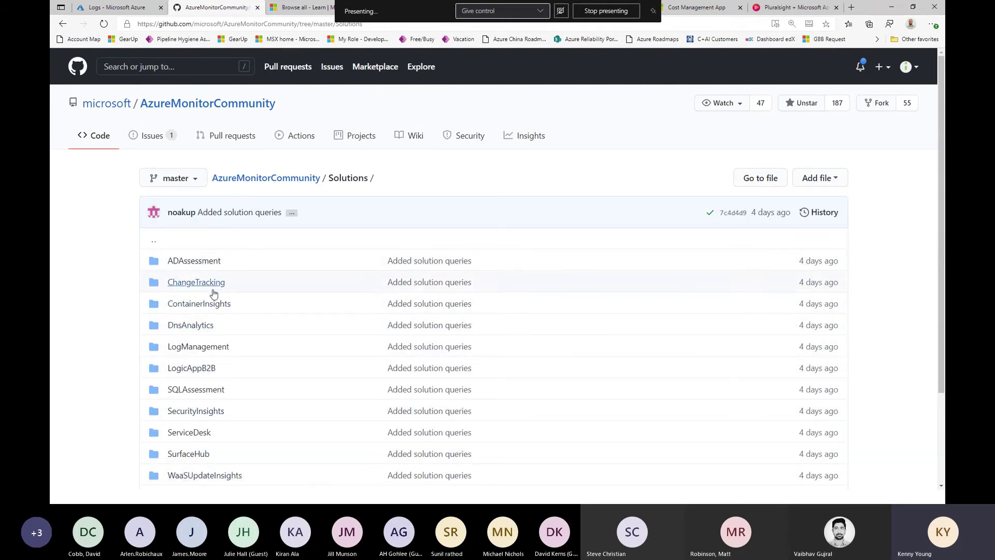
scroll(198, 400, down, 2)
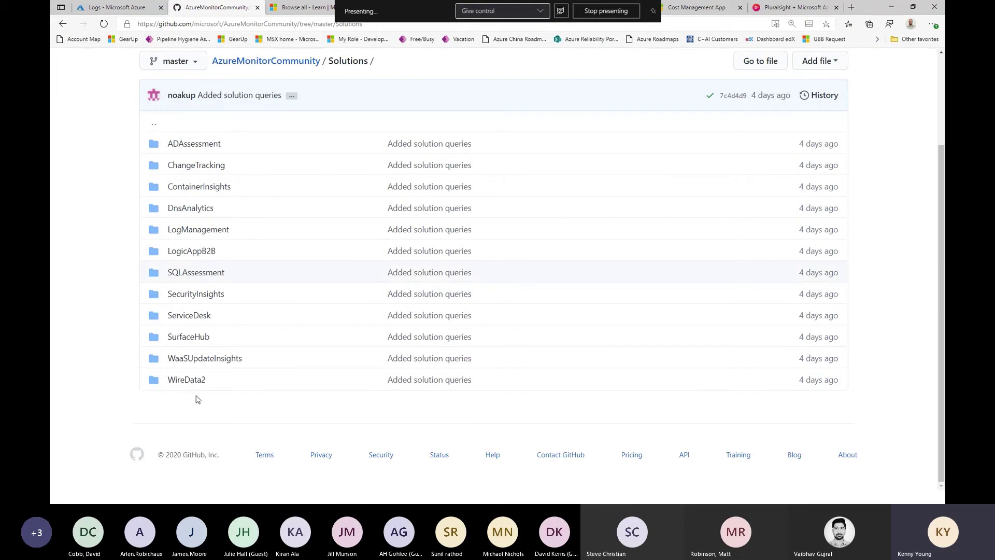
click(197, 188)
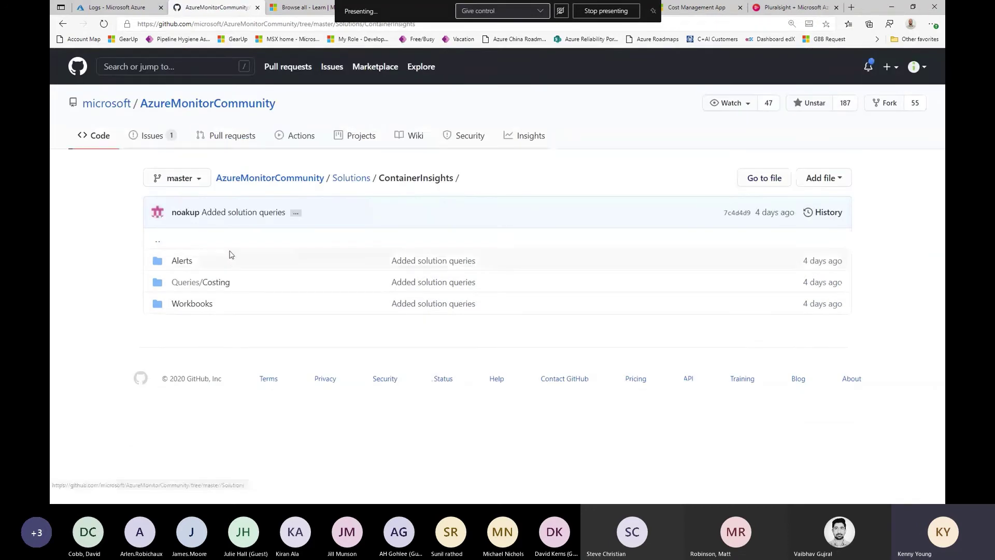
click(179, 262)
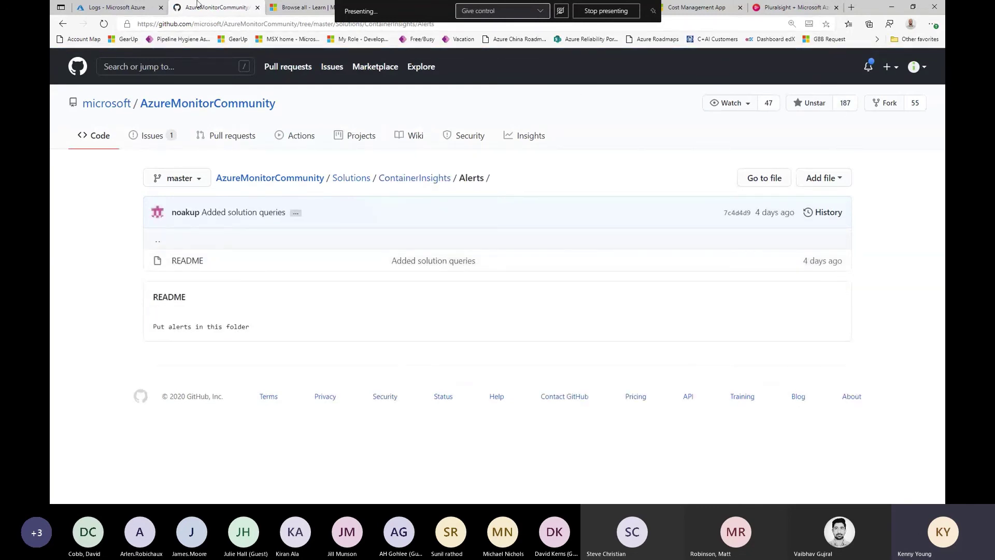
Return to the Azure portal's Logs page and set the example queries' Resource Type filter to all types.
click(115, 8)
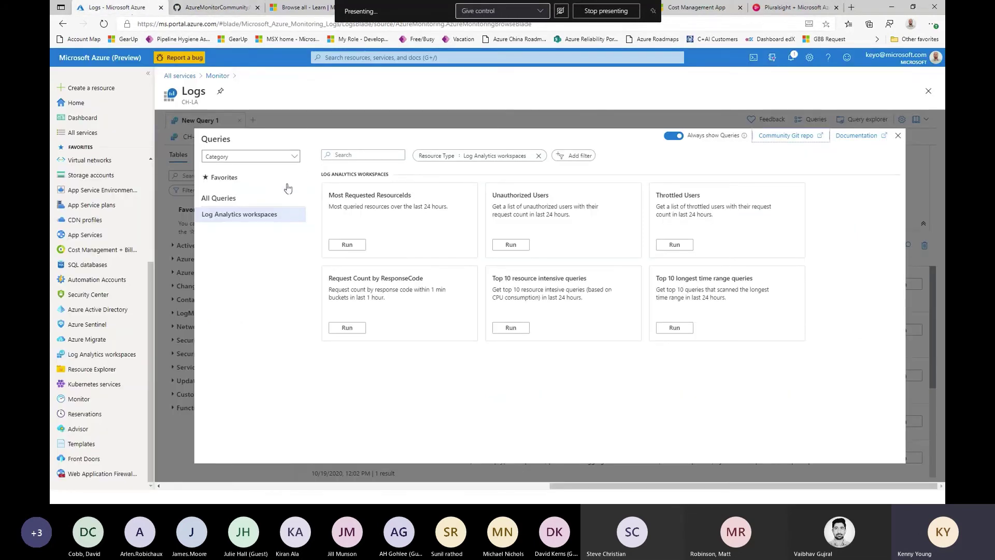
click(493, 159)
click(497, 189)
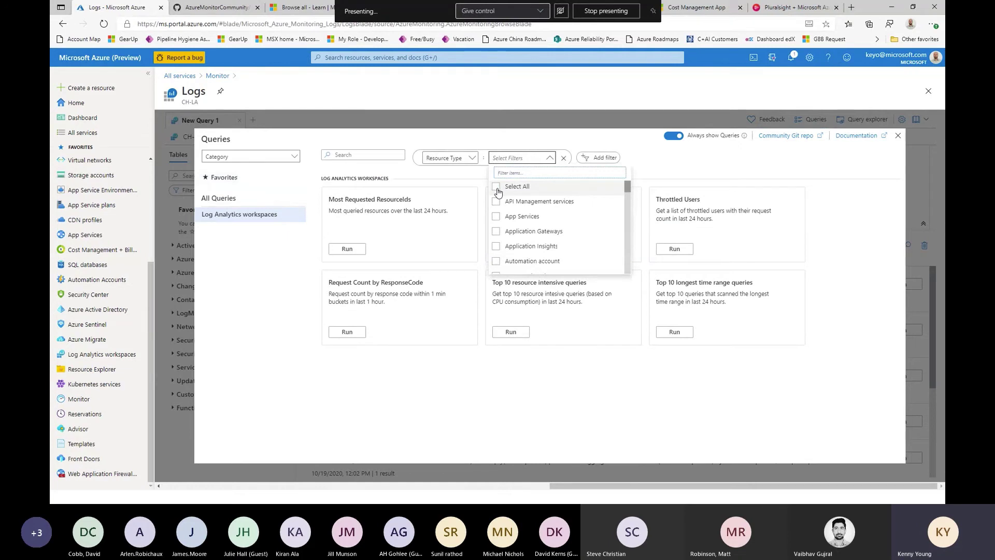
click(498, 191)
click(524, 413)
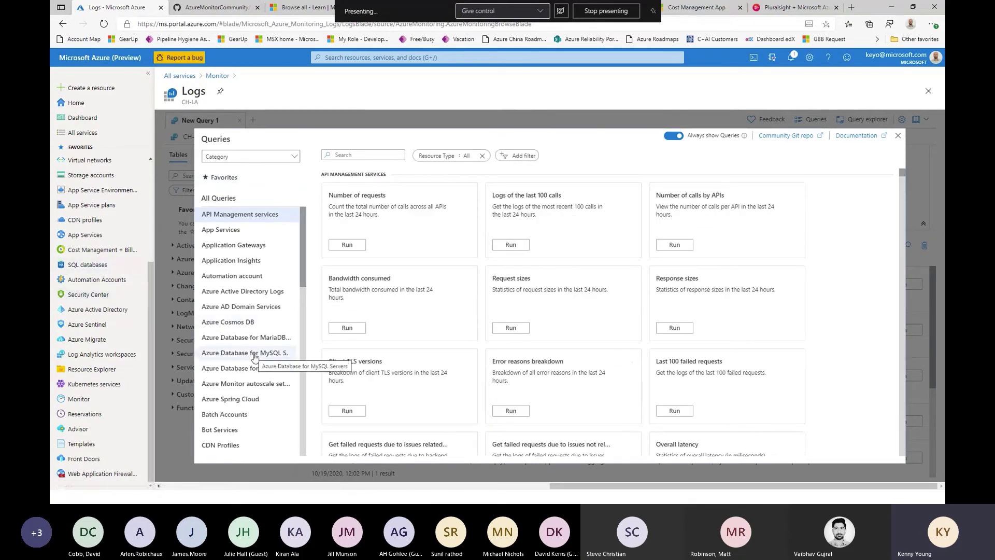
Examine the example queries for ExpressRoute Circuits and Virtual machines, and close the query browser and Logs.
scroll(254, 357, down, 3)
scroll(254, 356, down, 1)
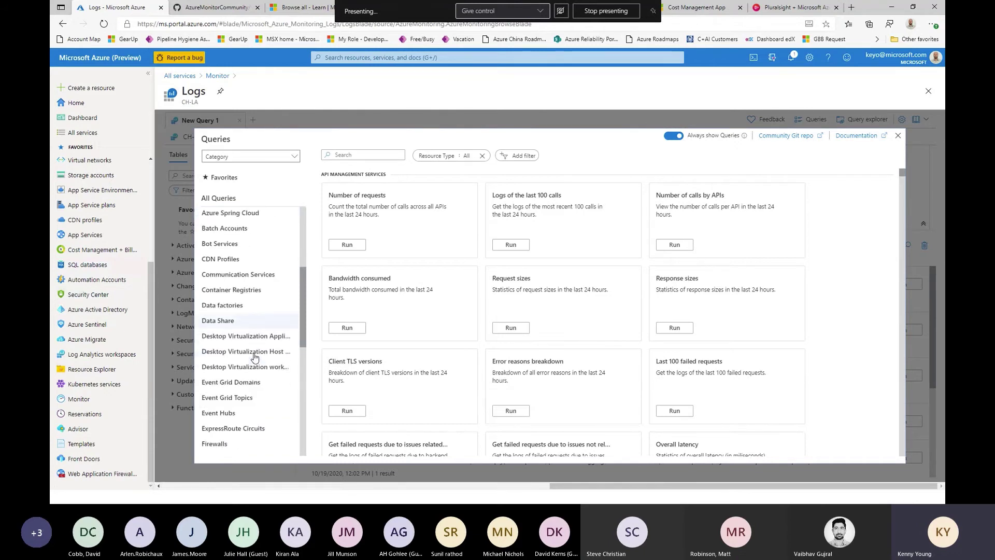
click(235, 428)
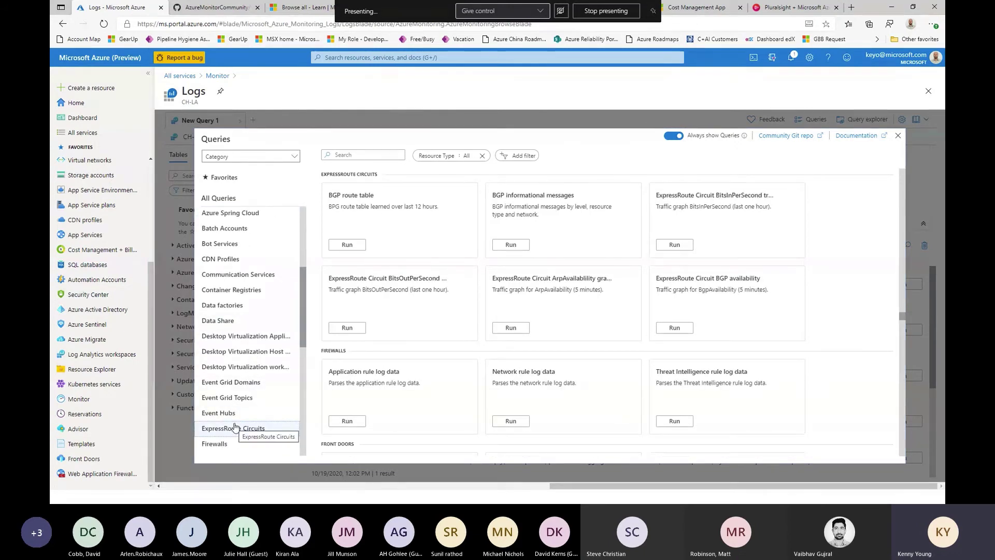
mouse_move(489, 237)
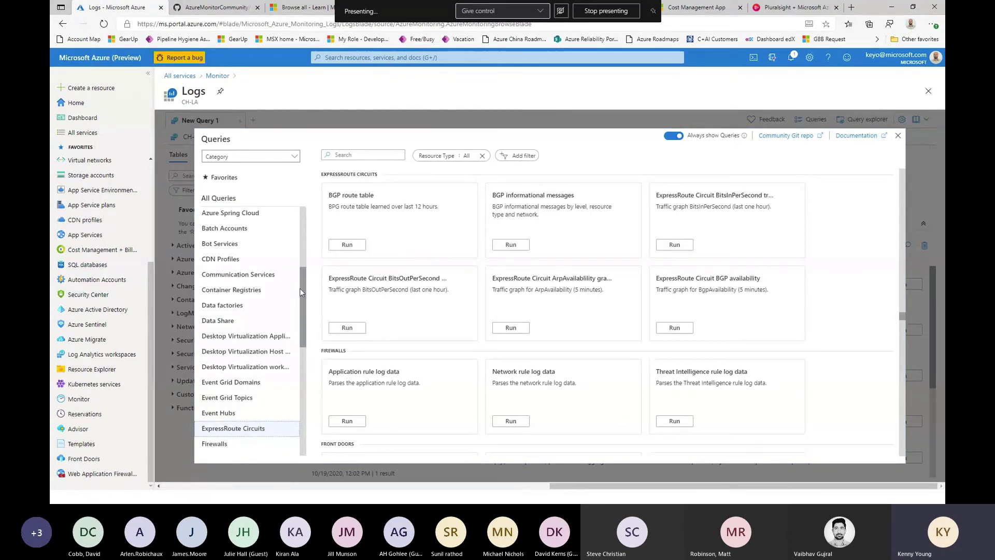
drag(303, 313, 302, 437)
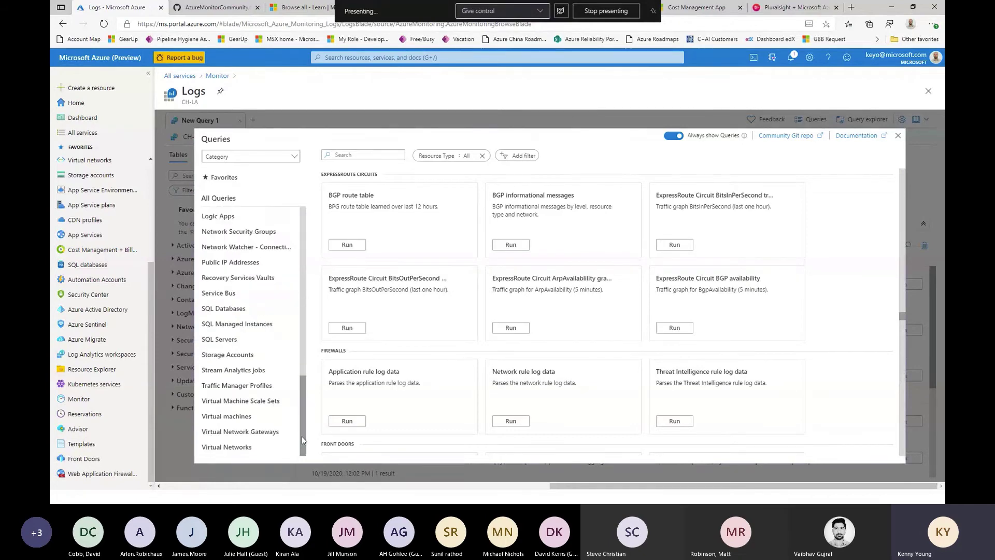
click(231, 423)
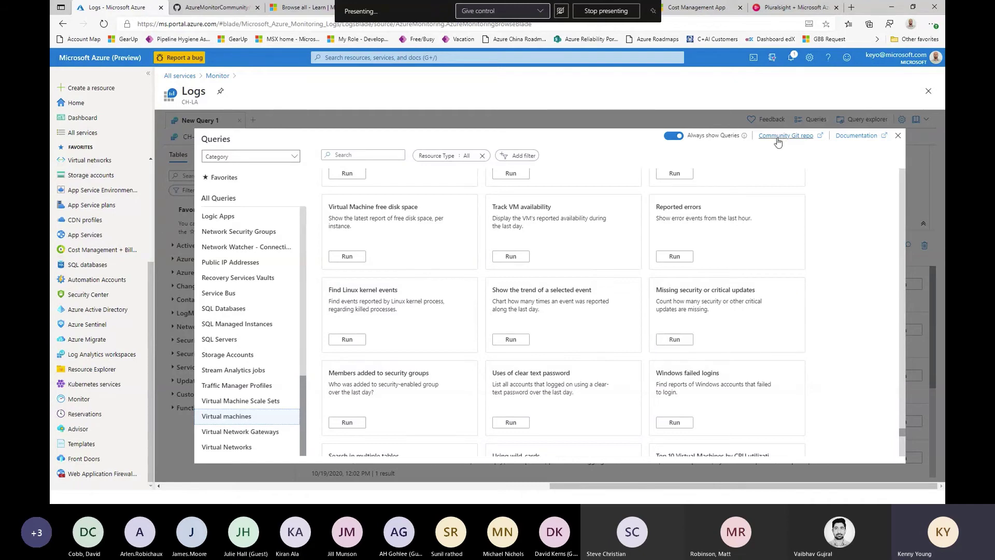
click(898, 137)
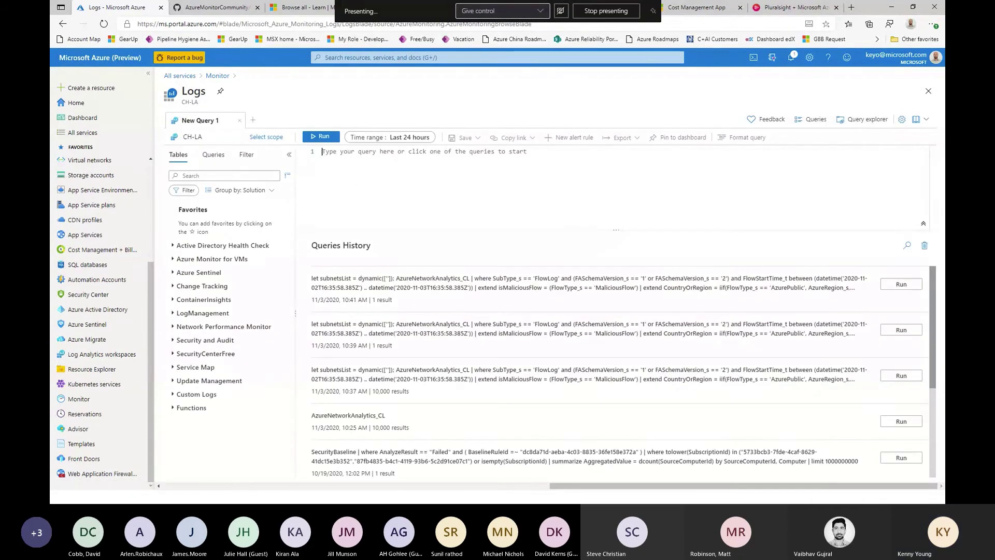
click(928, 92)
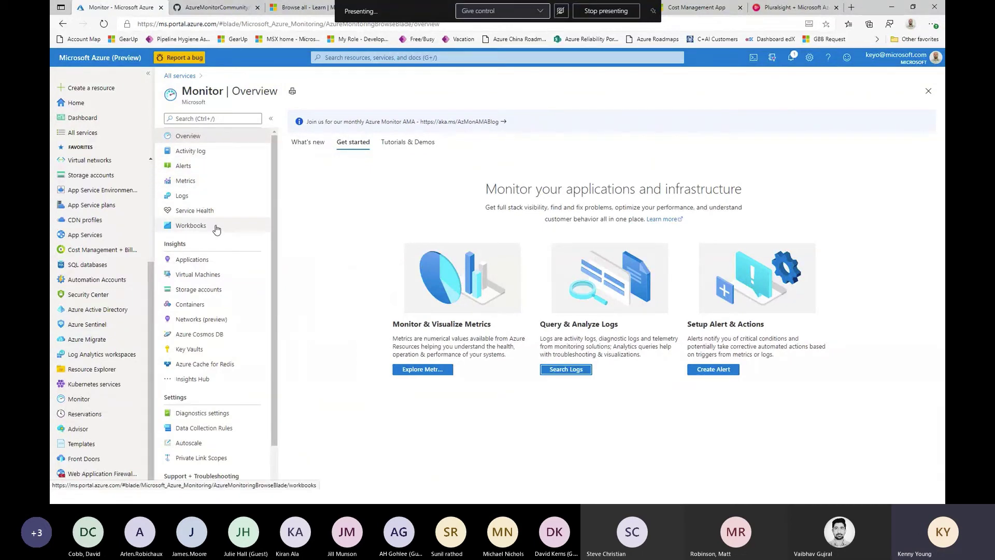
Open the CH-AppInsights-Pri resource from Monitor's application insights and display its Metrics page.
click(210, 261)
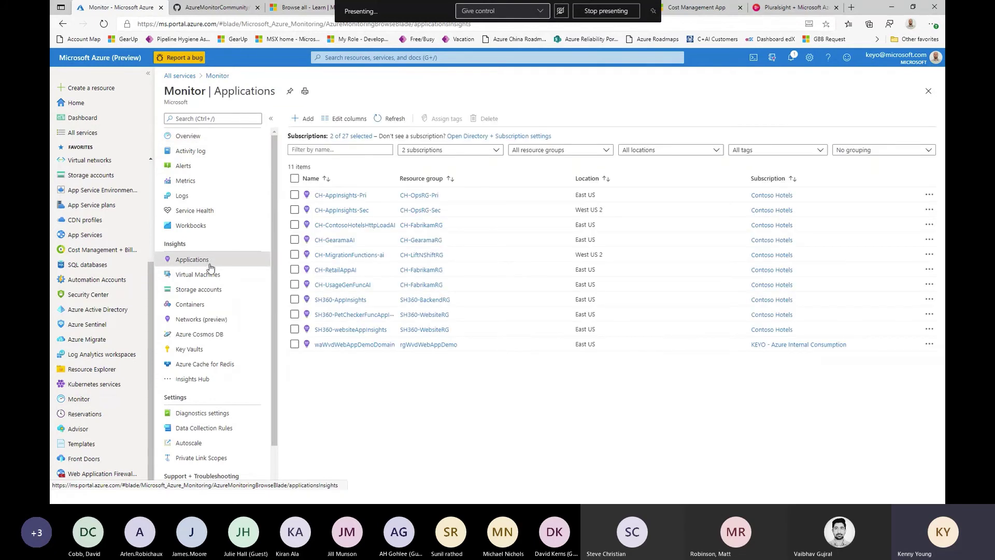
click(341, 197)
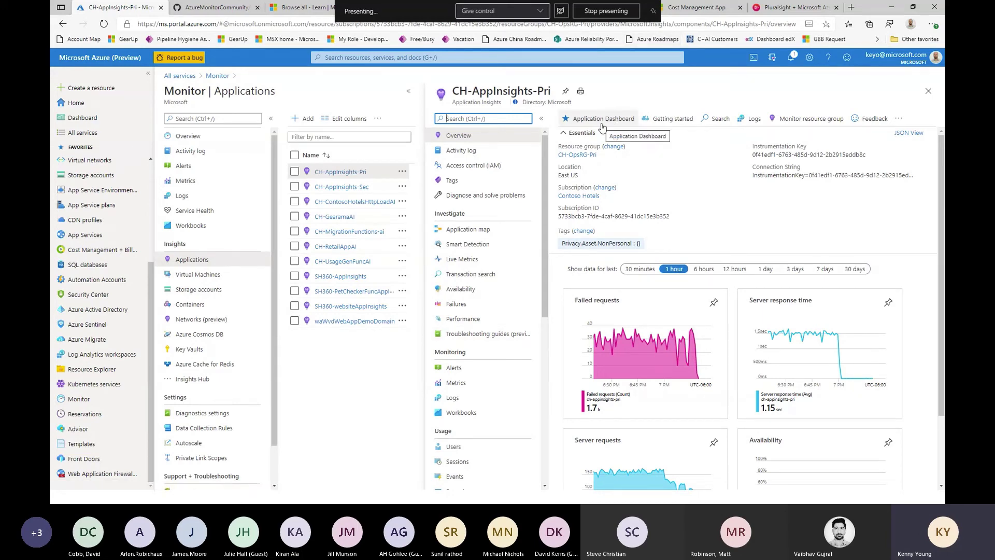
click(474, 383)
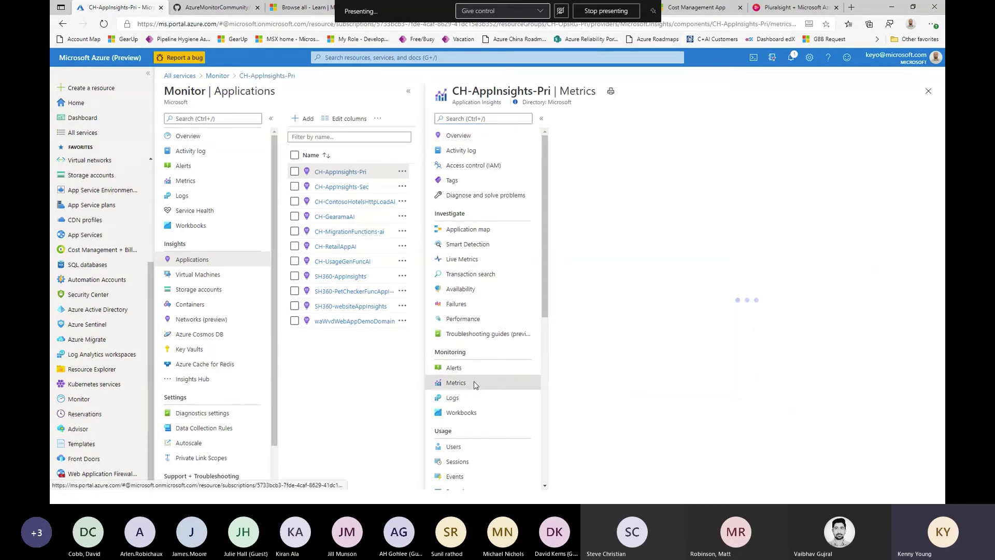
Look through the investigation, monitoring, usage and configuration features offered for CH-AppInsights-Pri.
scroll(474, 383, down, 6)
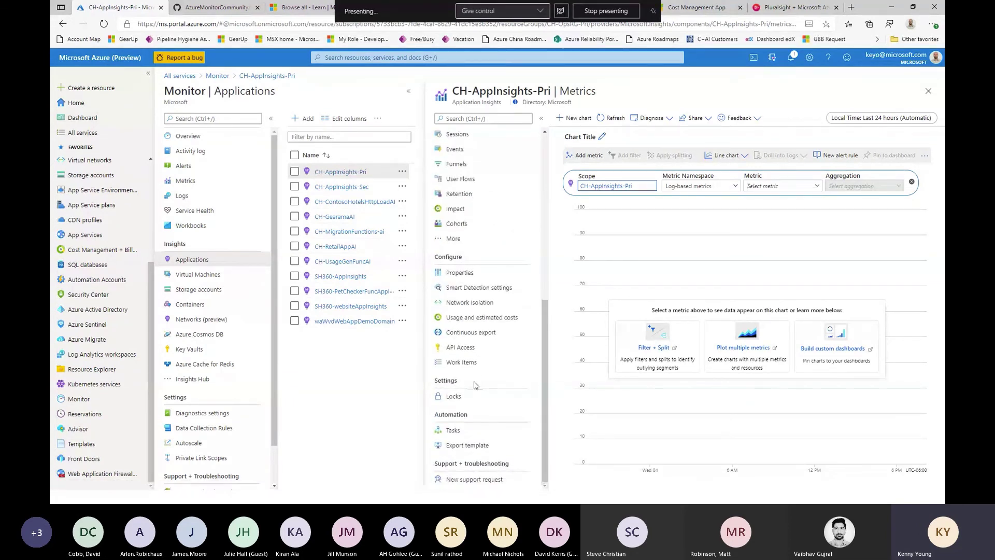
scroll(474, 384, up, 5)
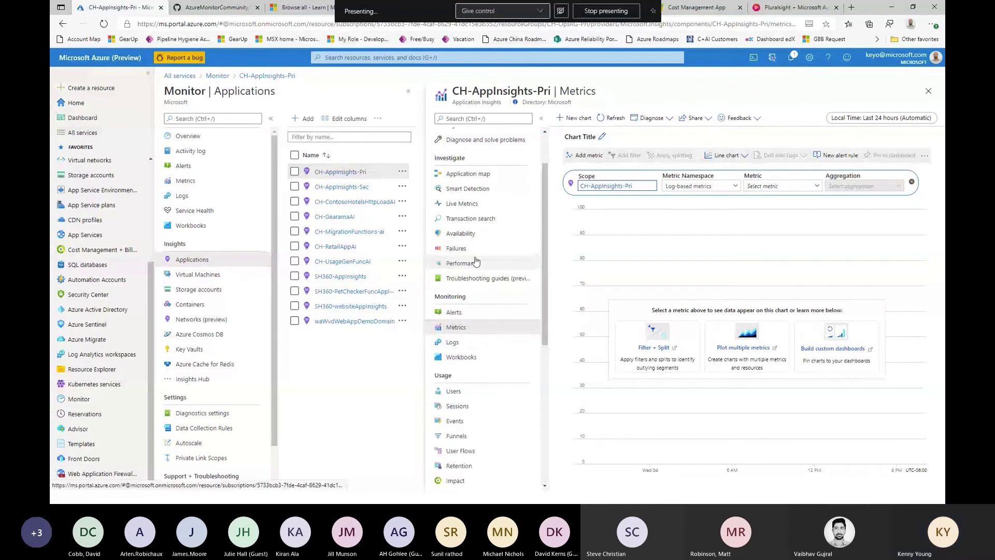
scroll(492, 230, up, 1)
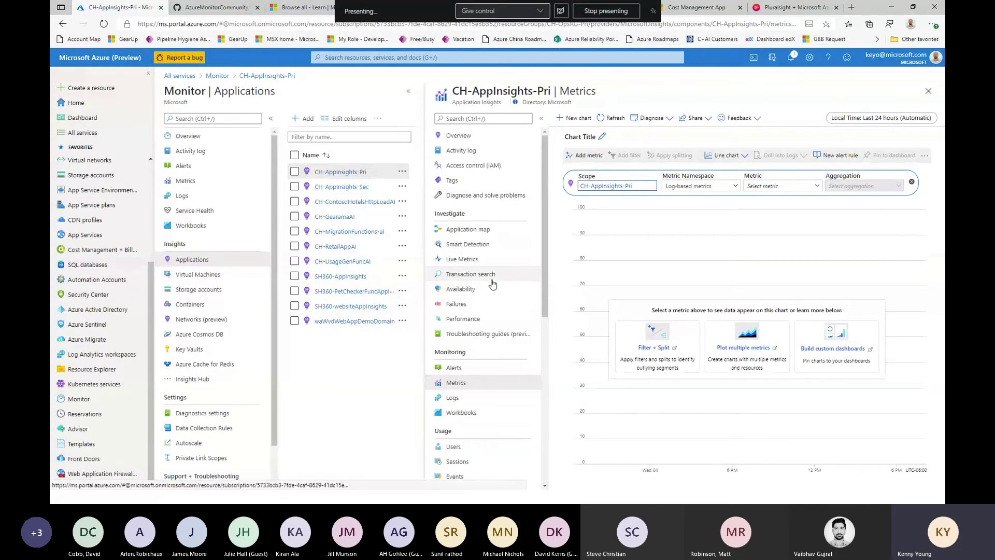
scroll(492, 283, down, 1)
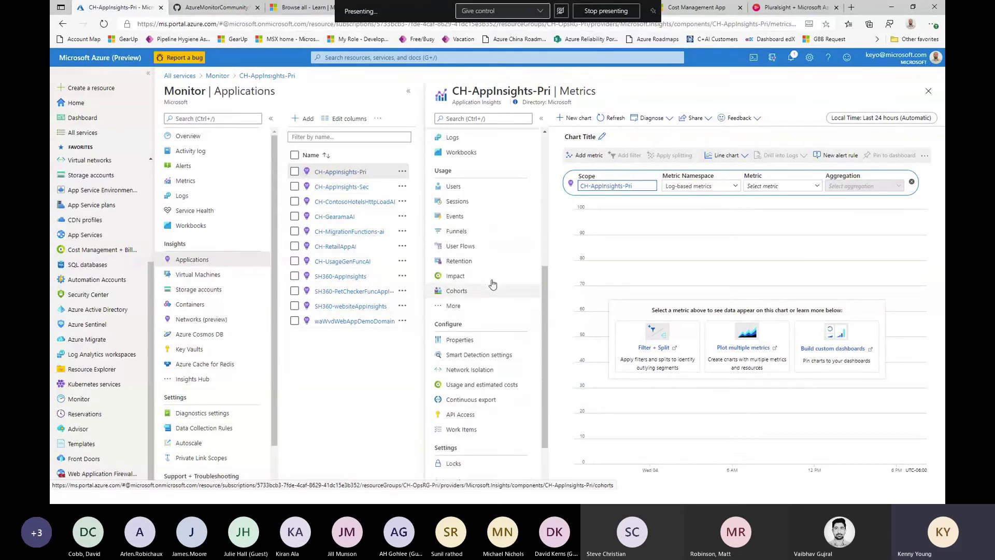
scroll(492, 384, down, 3)
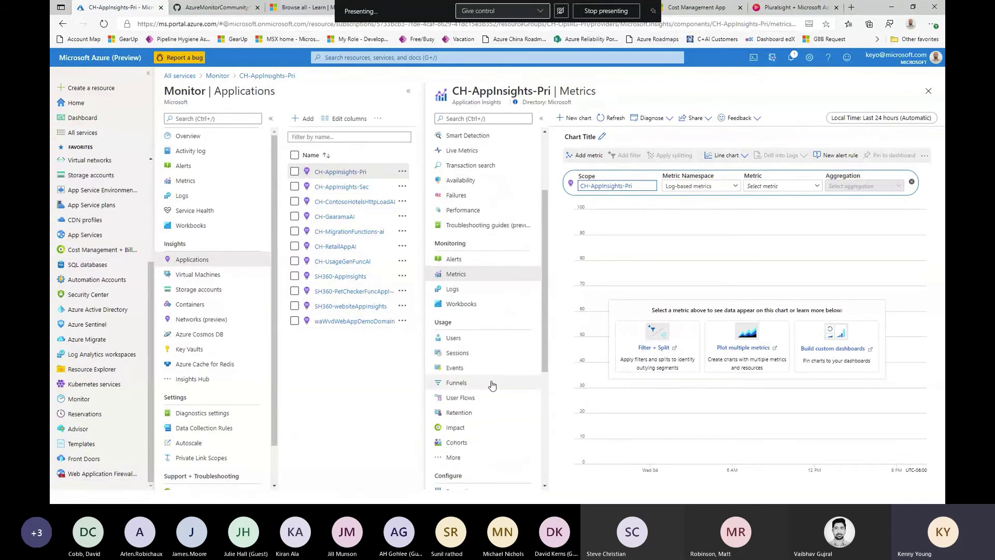
Close CH-AppInsights-Pri and open the QA slot of the Contoso web app from the CH-OpsRG-Pri resource group.
scroll(492, 385, down, 2)
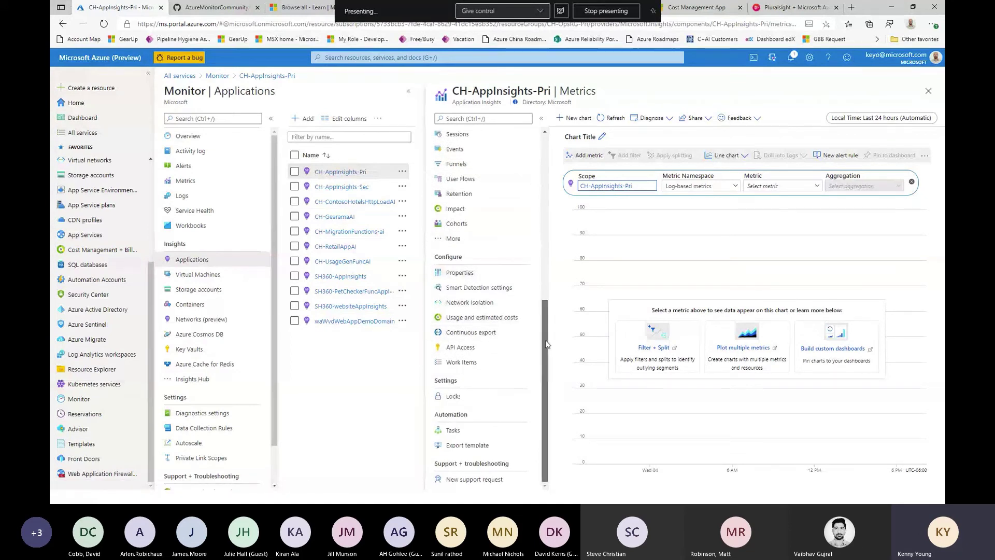
drag(546, 343, 545, 175)
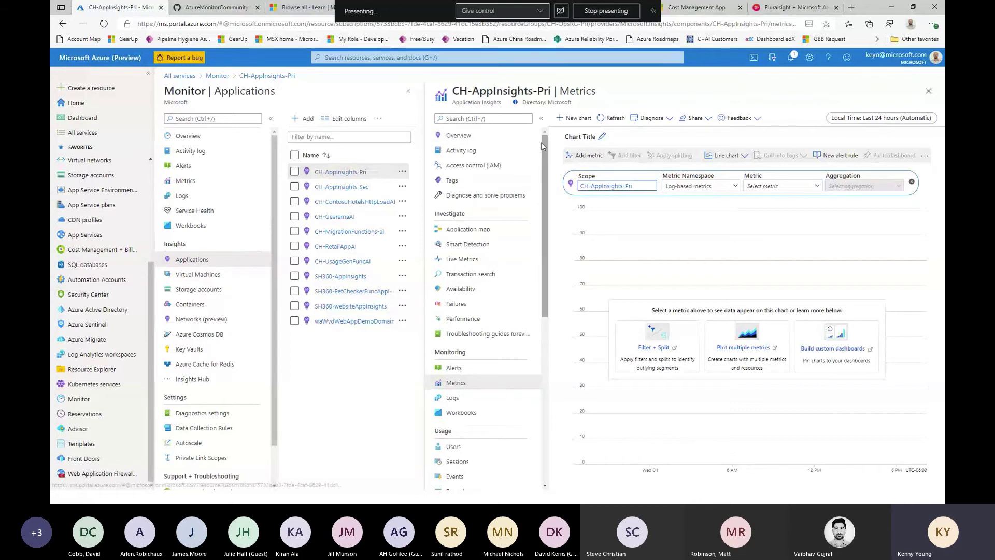
click(928, 92)
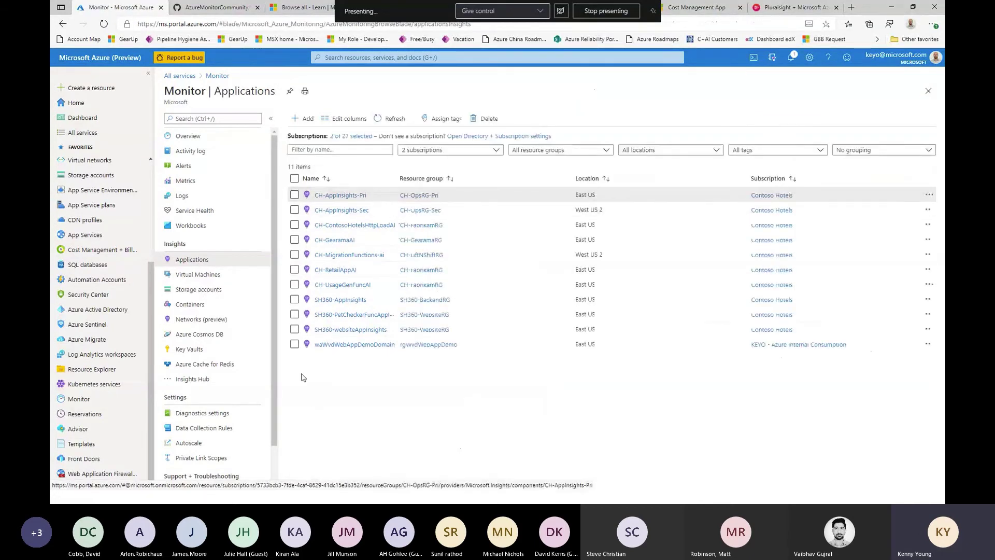
click(421, 195)
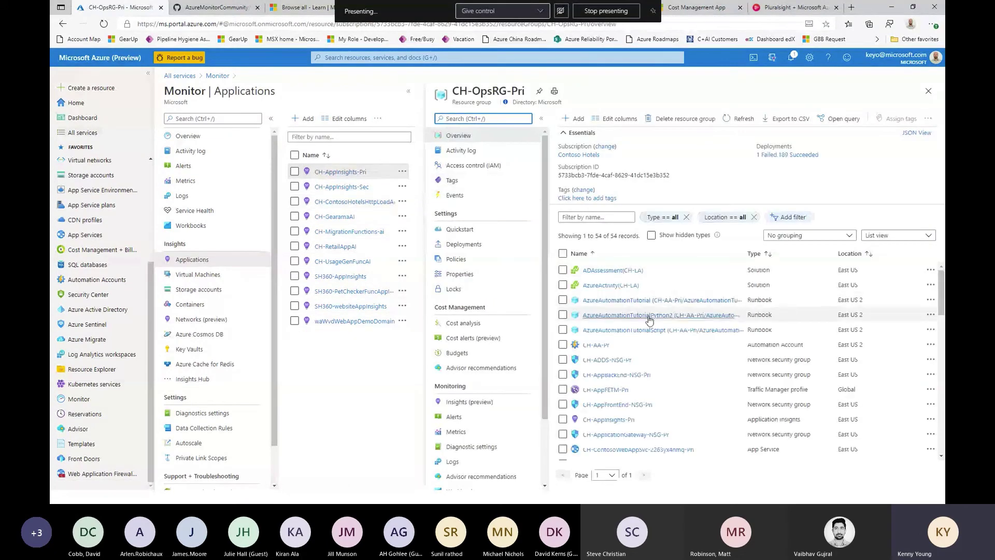
scroll(616, 377, down, 4)
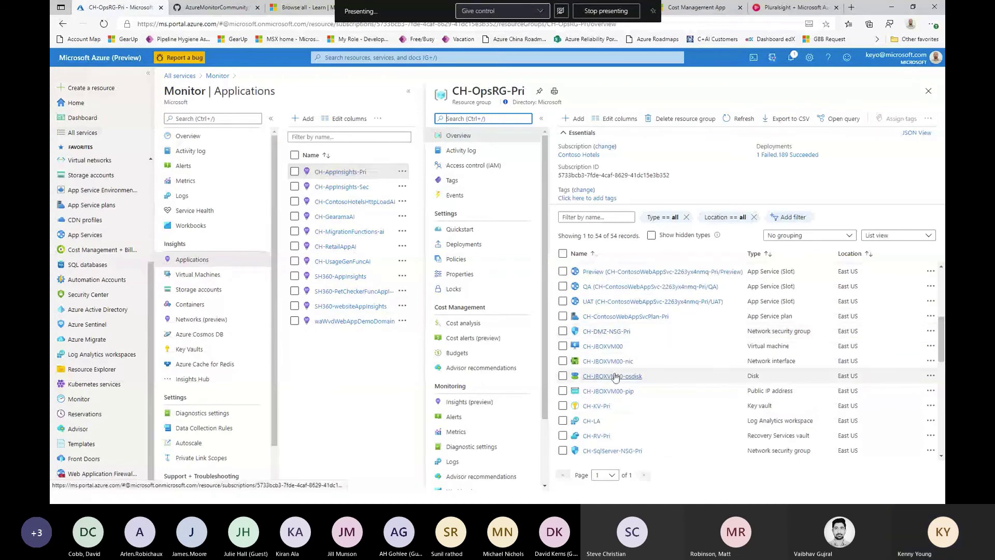
click(600, 286)
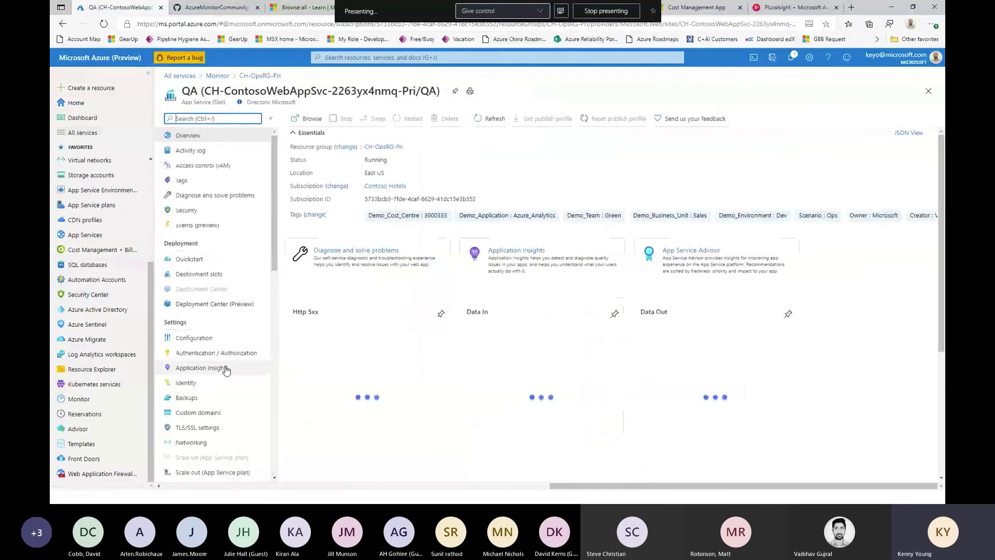
Display the diagnostic settings of the QA app service slot.
scroll(225, 369, down, 3)
scroll(226, 369, down, 3)
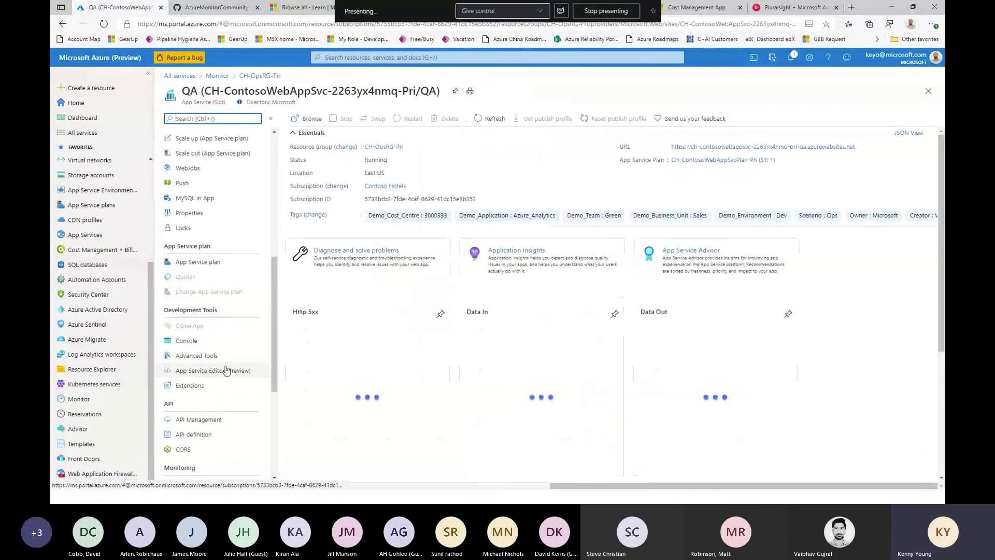
scroll(218, 369, down, 3)
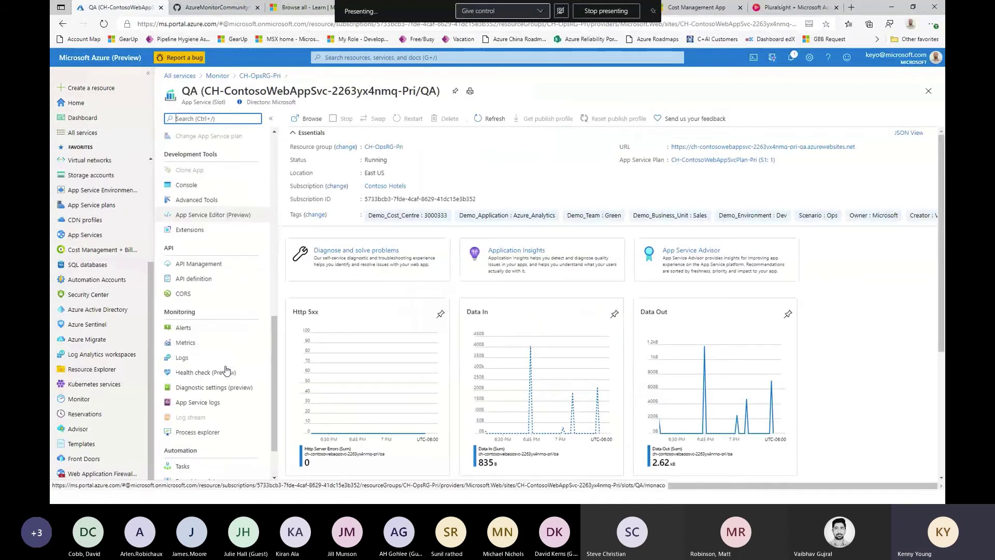
click(201, 390)
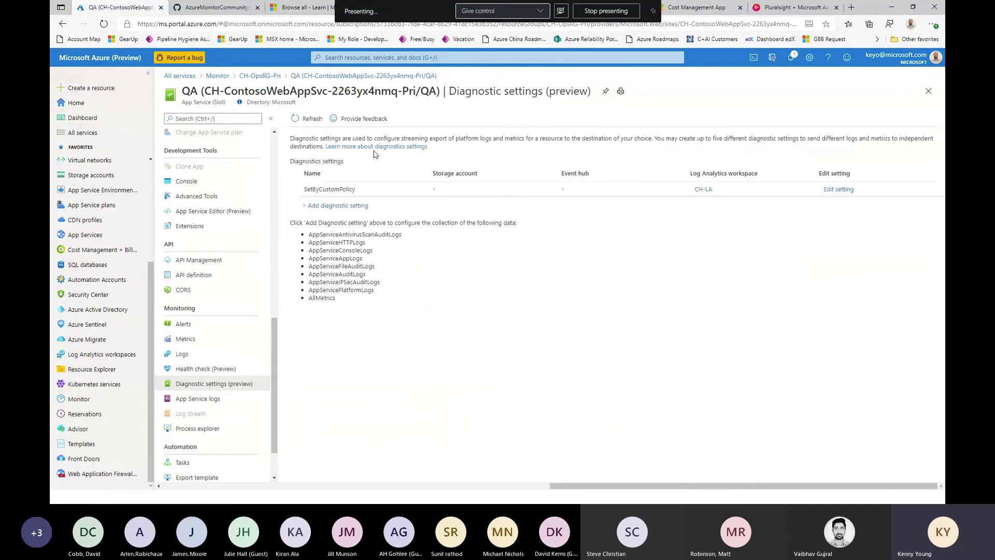
Start a new diagnostic setting with Log Analytics, a storage account and an event hub enabled as destinations.
click(351, 206)
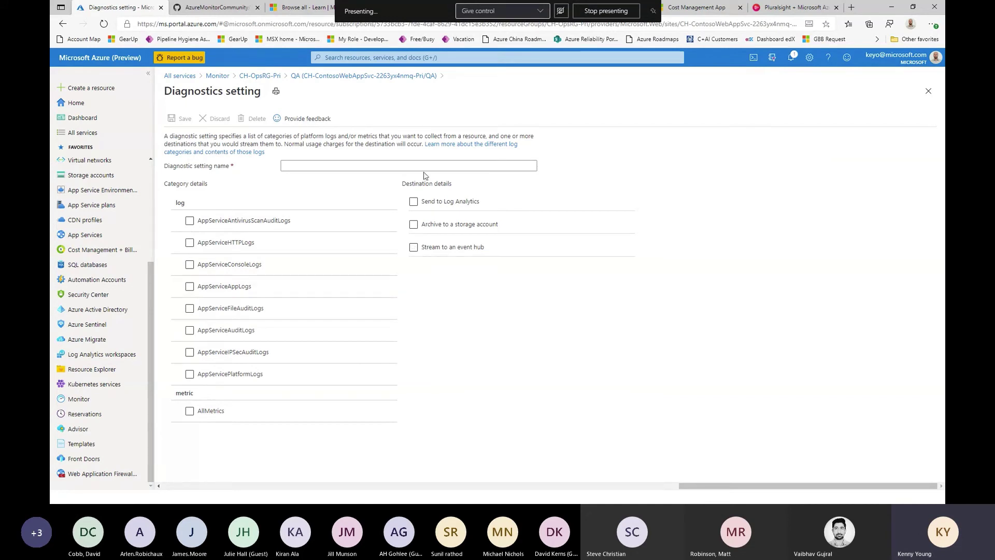
click(414, 202)
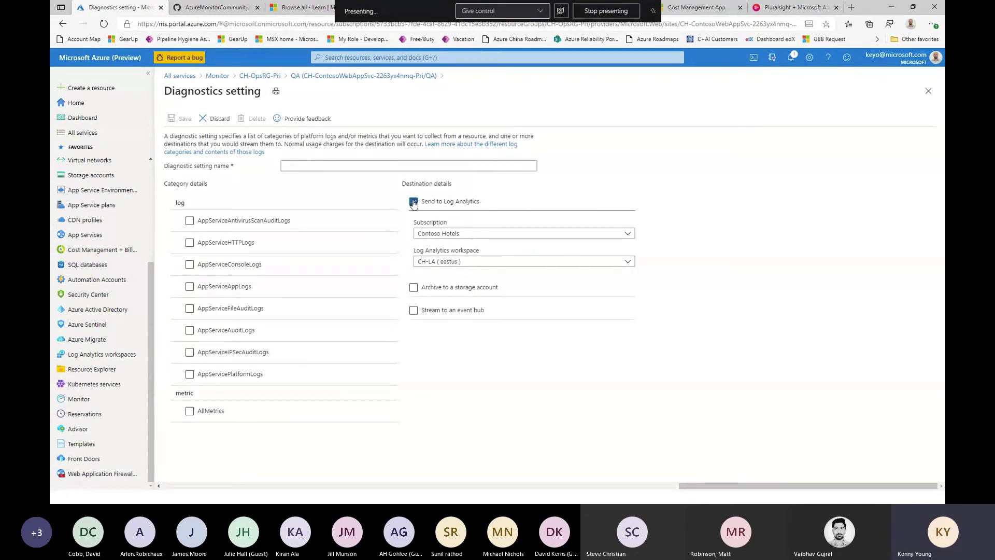
click(476, 287)
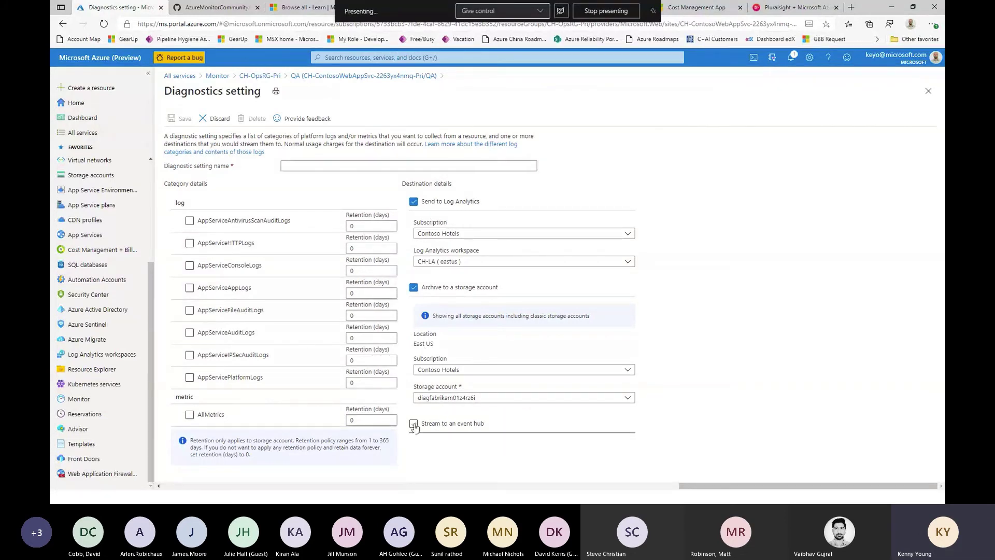
click(457, 430)
scroll(663, 392, down, 2)
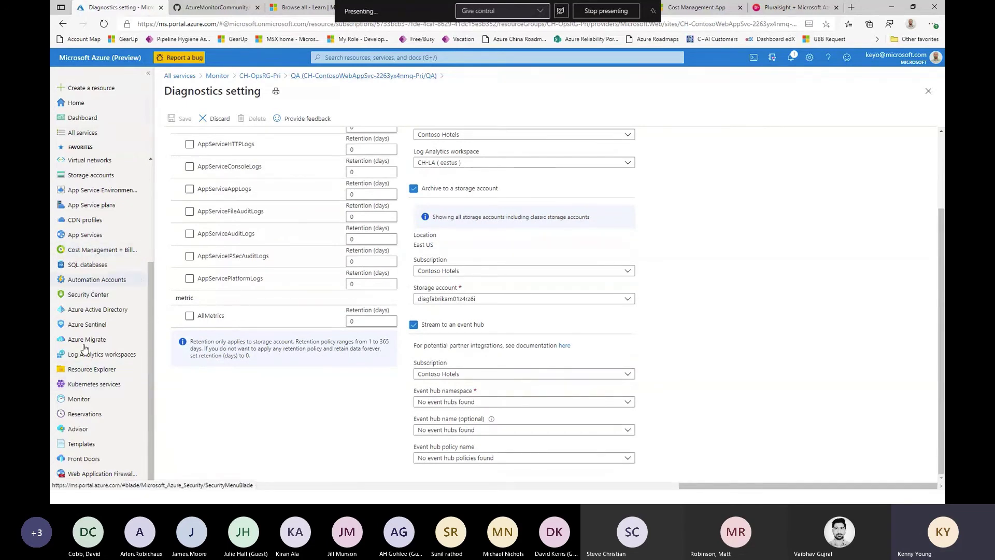
Discard the unsaved diagnostic setting and filter the virtual machines list to the KEYO - Azure Internal Consumption subscription.
scroll(101, 410, up, 3)
click(101, 297)
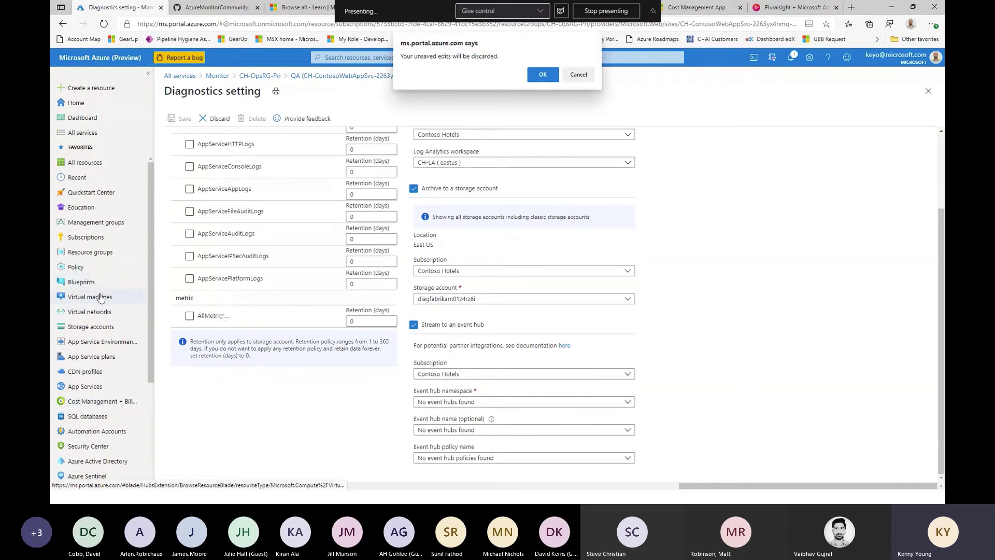
click(542, 75)
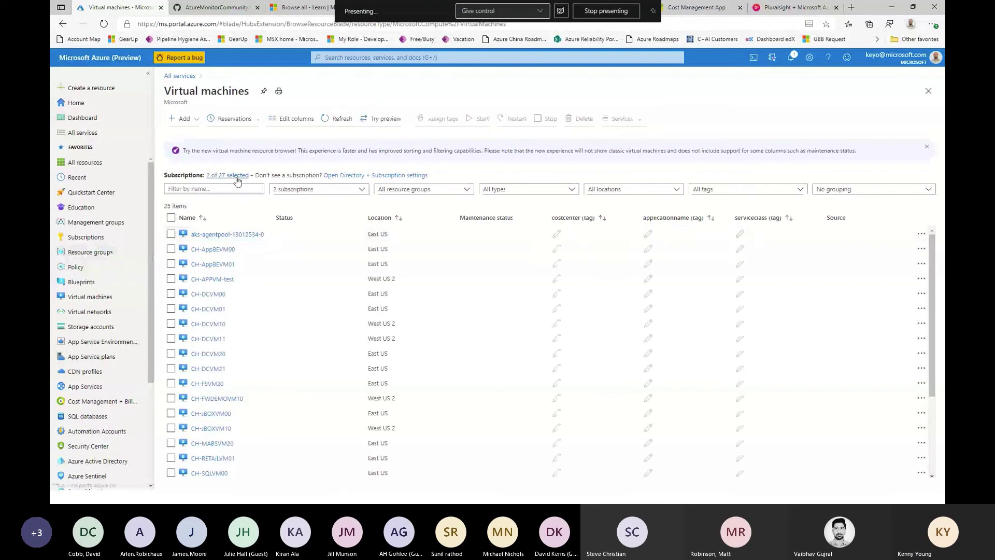
click(293, 189)
click(278, 237)
click(226, 216)
Open the vmKeyoDemo003 virtual machine and display its diagnostic settings.
click(211, 263)
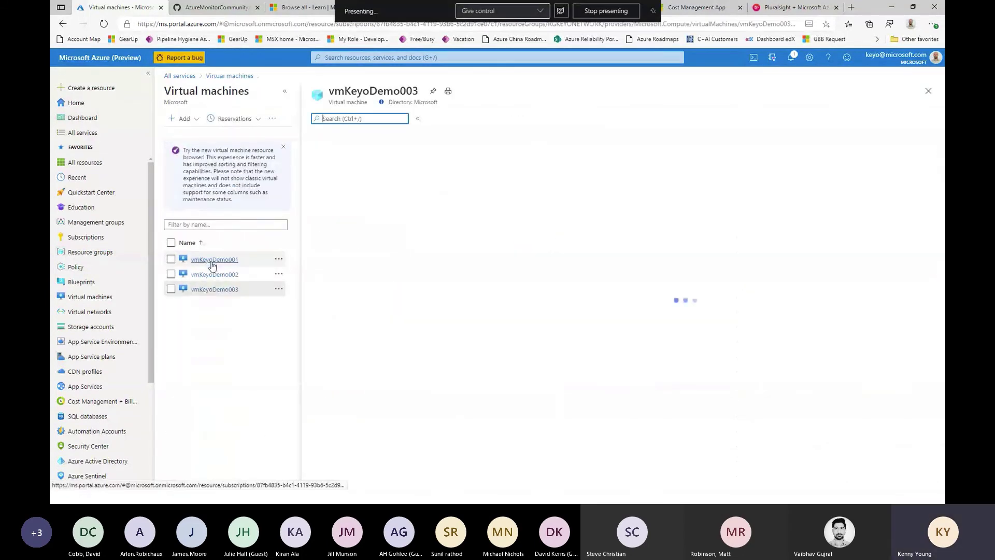
scroll(372, 382, down, 1)
scroll(372, 382, down, 5)
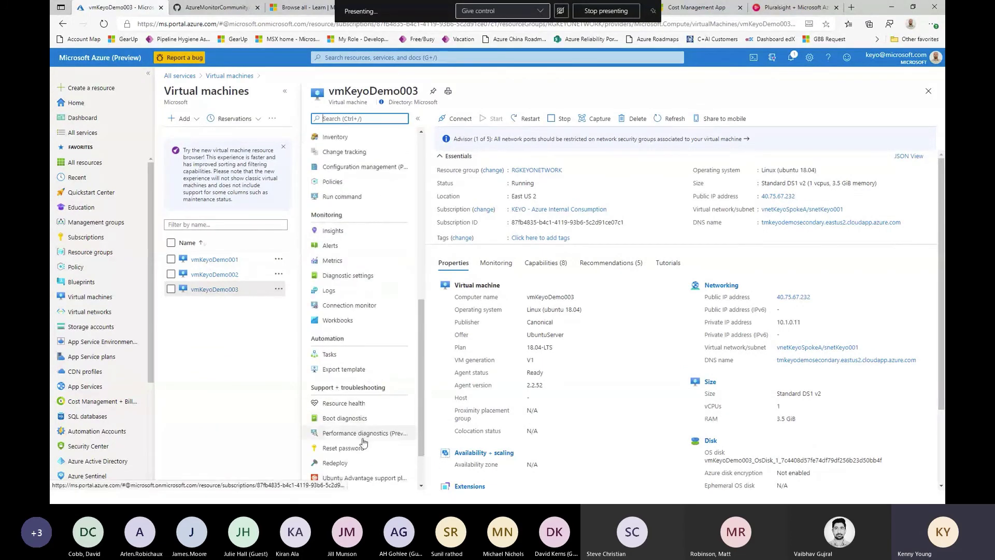
scroll(366, 438, down, 1)
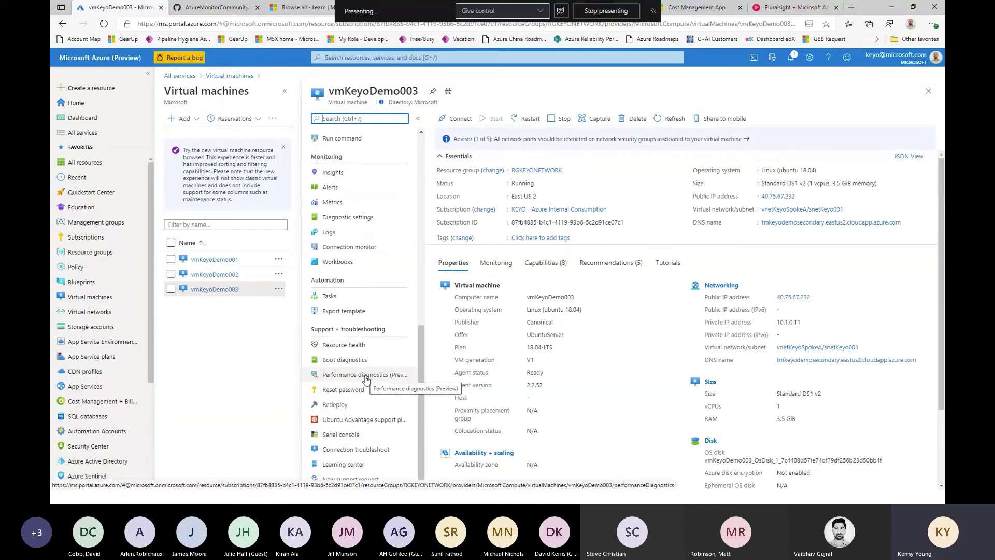
click(359, 217)
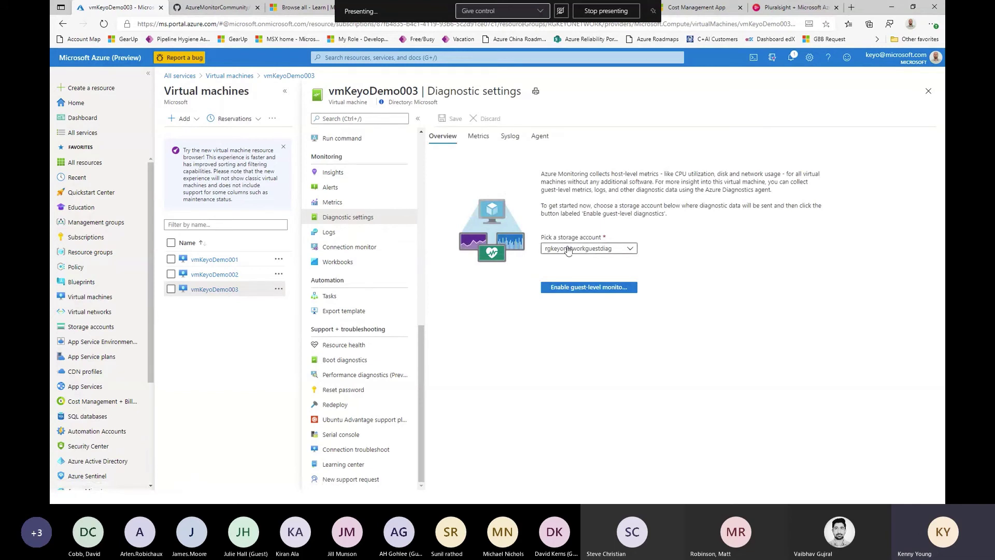
Review the performance counters in vmKeyoDemo001's diagnostic settings, and close the virtual machine.
click(209, 265)
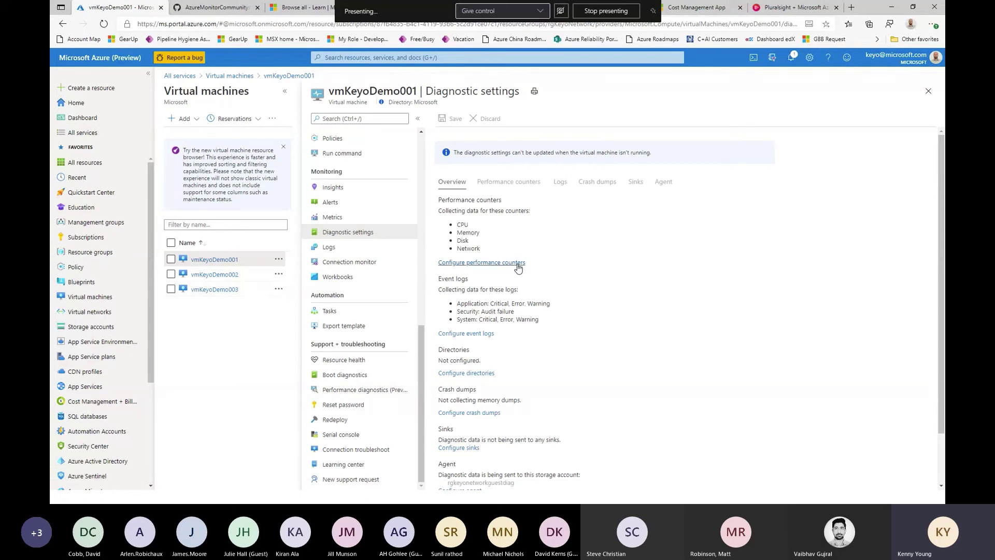
click(515, 262)
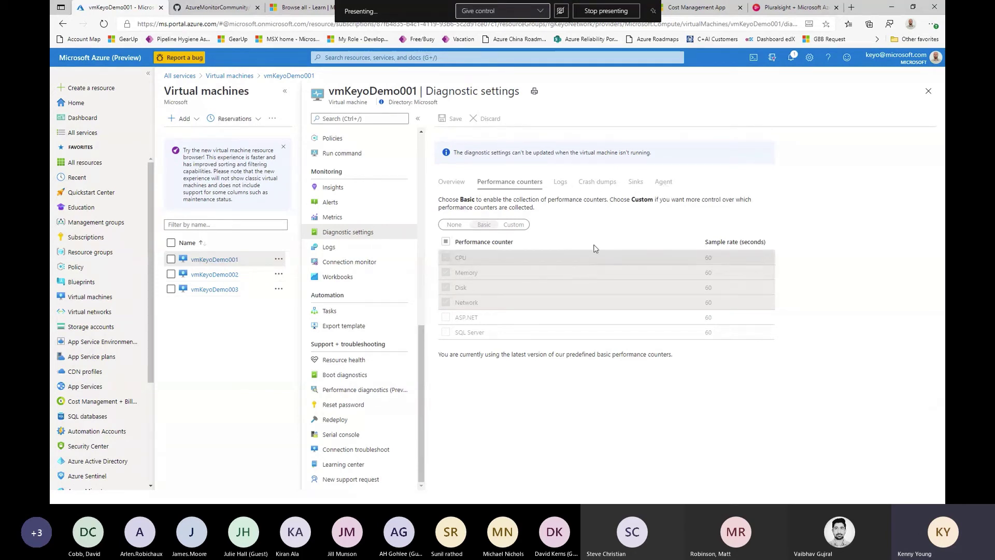
click(929, 91)
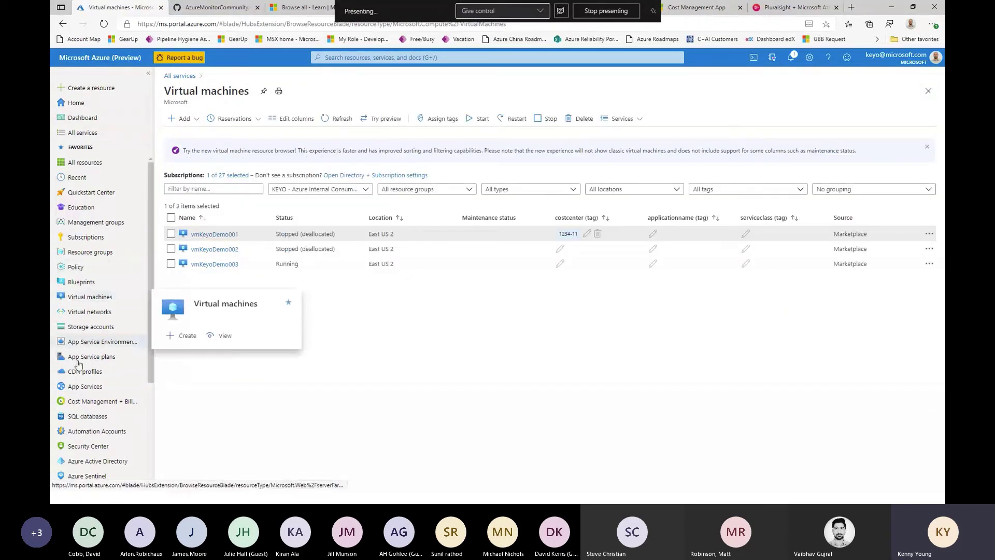
Open Azure Monitor and display its Storage accounts insights.
scroll(78, 377, down, 3)
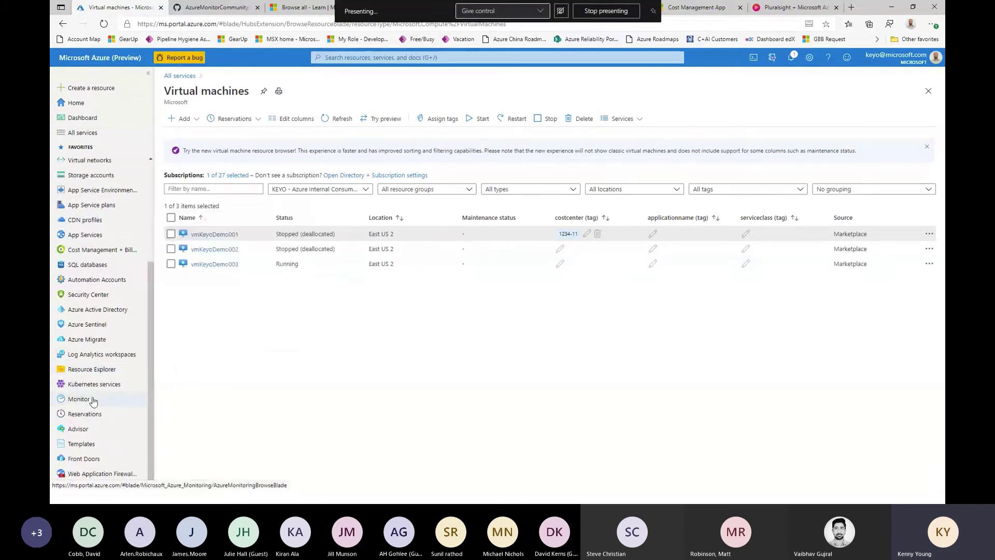
click(79, 398)
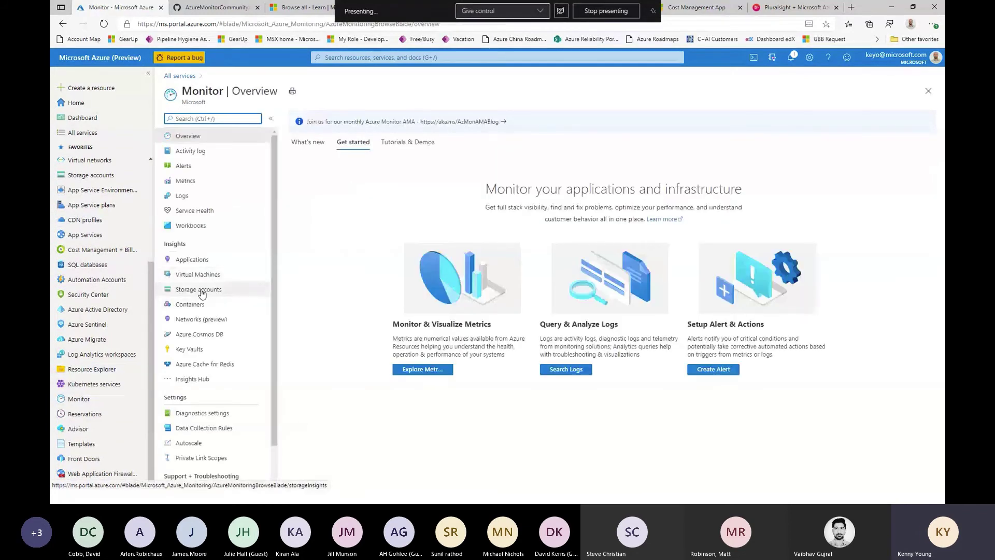
click(201, 291)
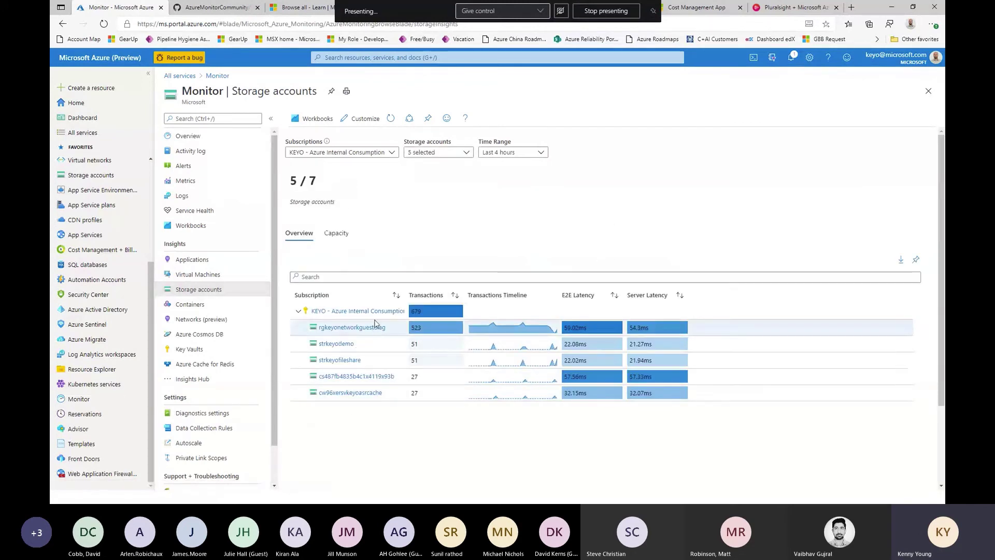
Open Monitor's Networks (preview) insights and view network health, connectivity and traffic.
click(212, 318)
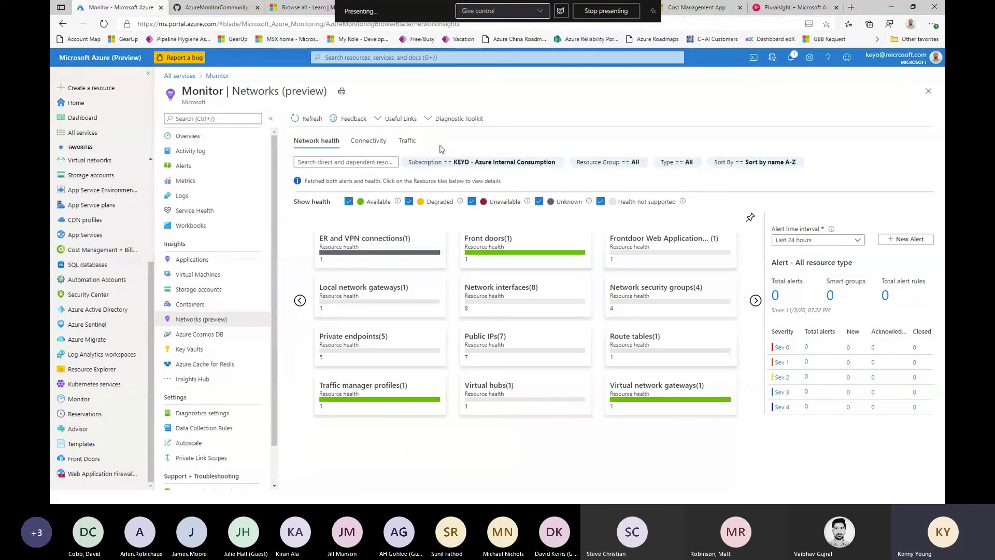
click(369, 143)
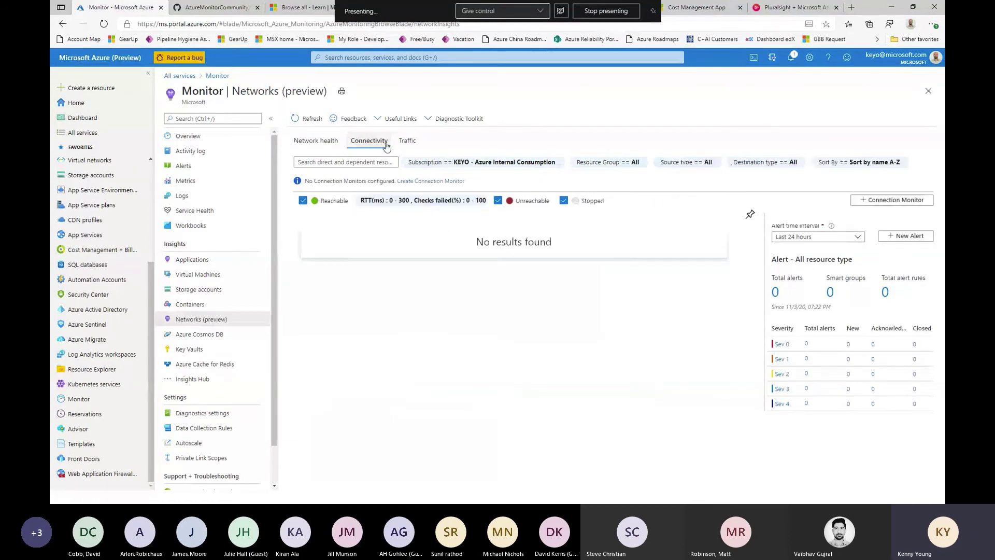
click(408, 142)
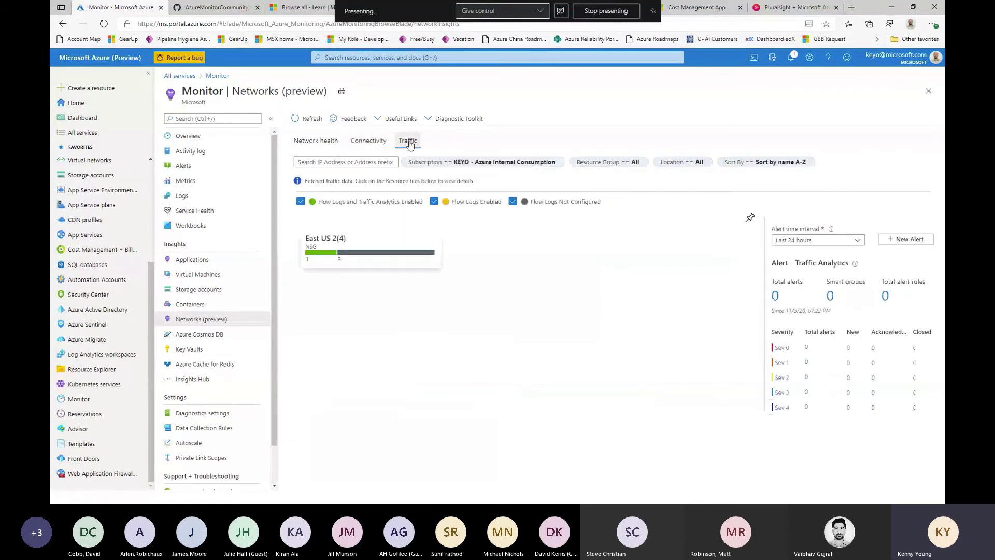
Extend the subscription filter of the network traffic view to two subscriptions.
click(482, 163)
click(463, 359)
click(409, 334)
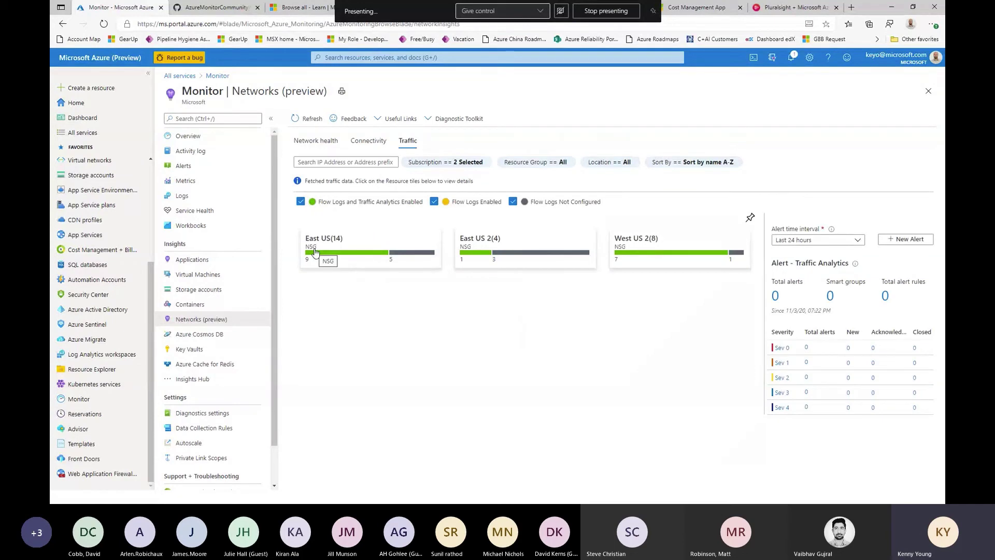
Revisit network connectivity and health, and list the resources in the Front doors group.
click(363, 142)
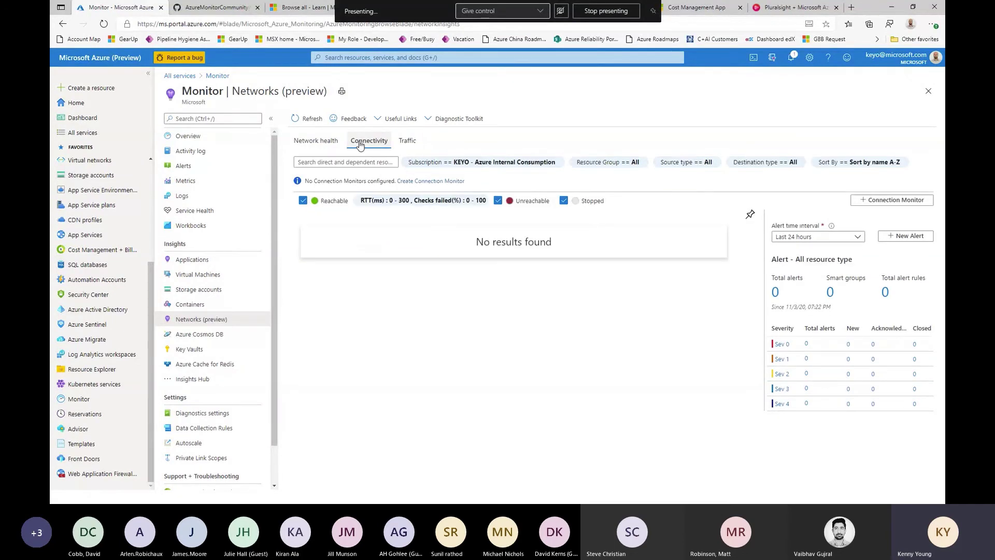
click(326, 142)
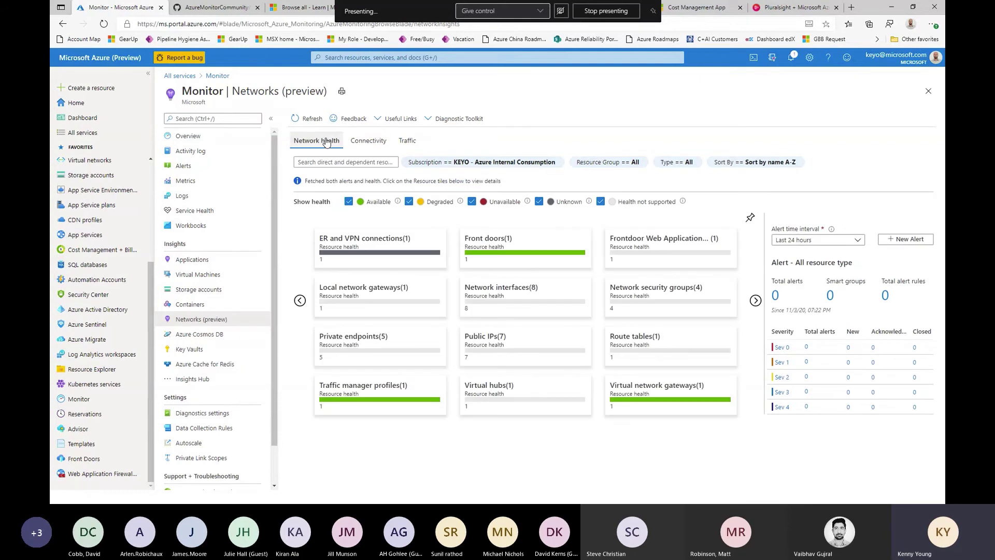
click(489, 251)
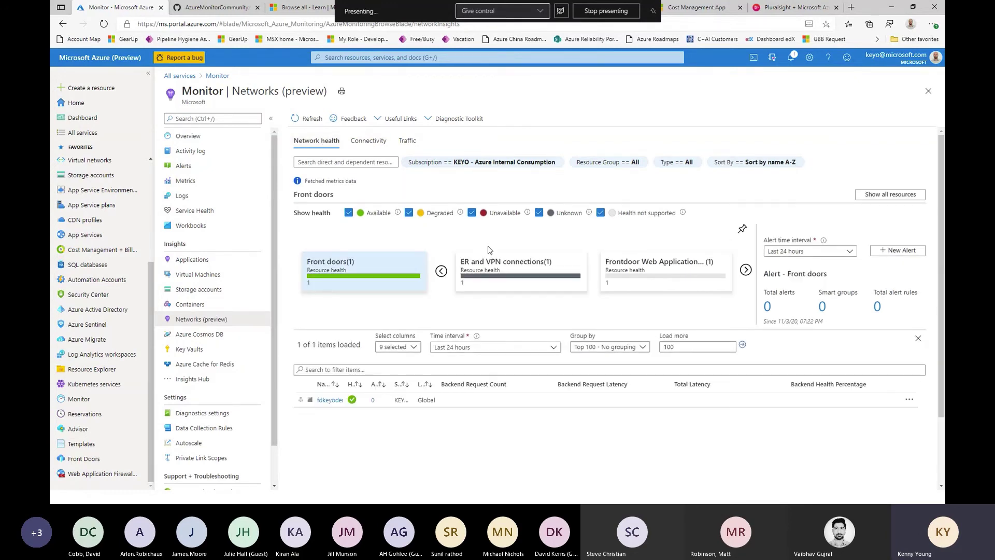
Open the fdkeyodemo front door and view its metrics and diagnostic settings.
click(321, 401)
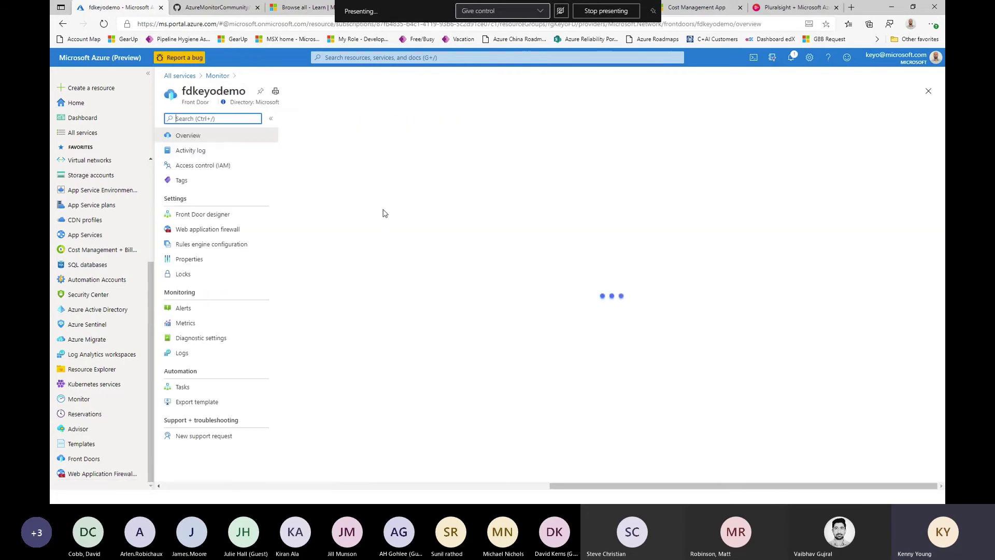
click(187, 327)
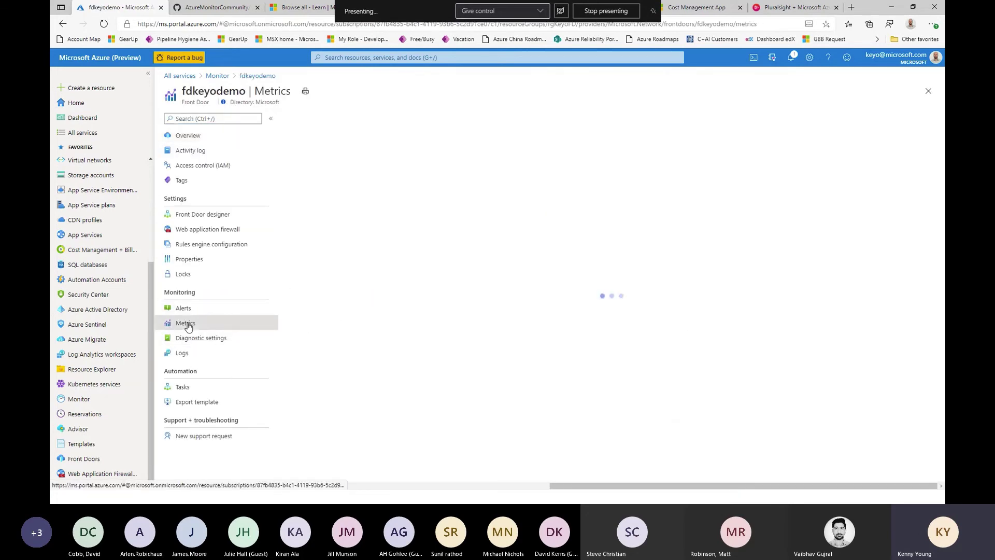
click(194, 345)
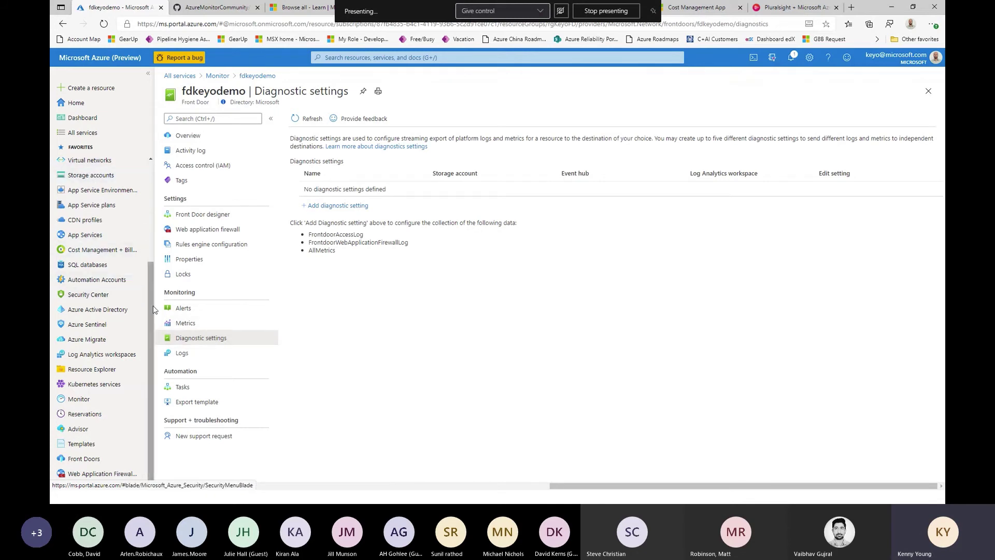
Browse the resource groups and open the rgKeyoNetwork resource group.
scroll(153, 309, up, 3)
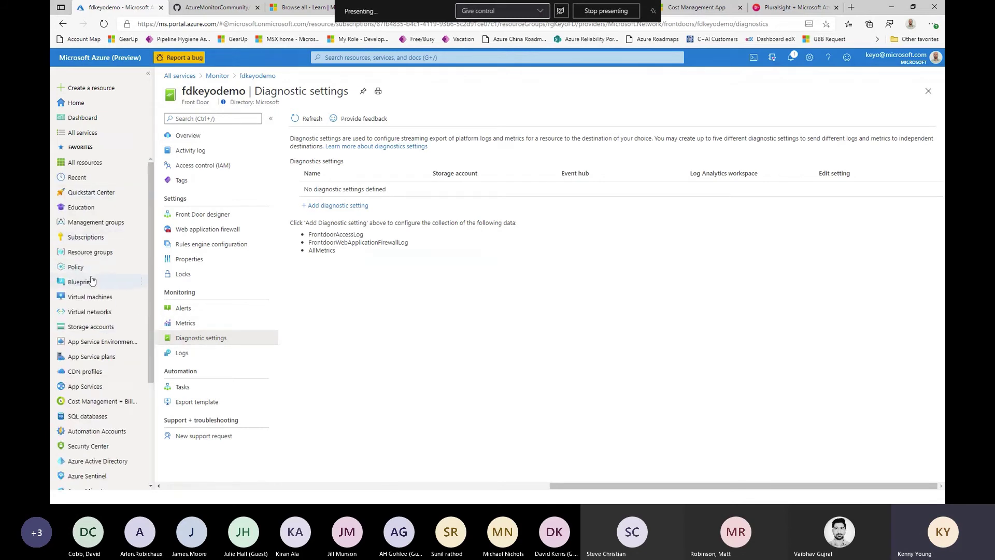
click(95, 252)
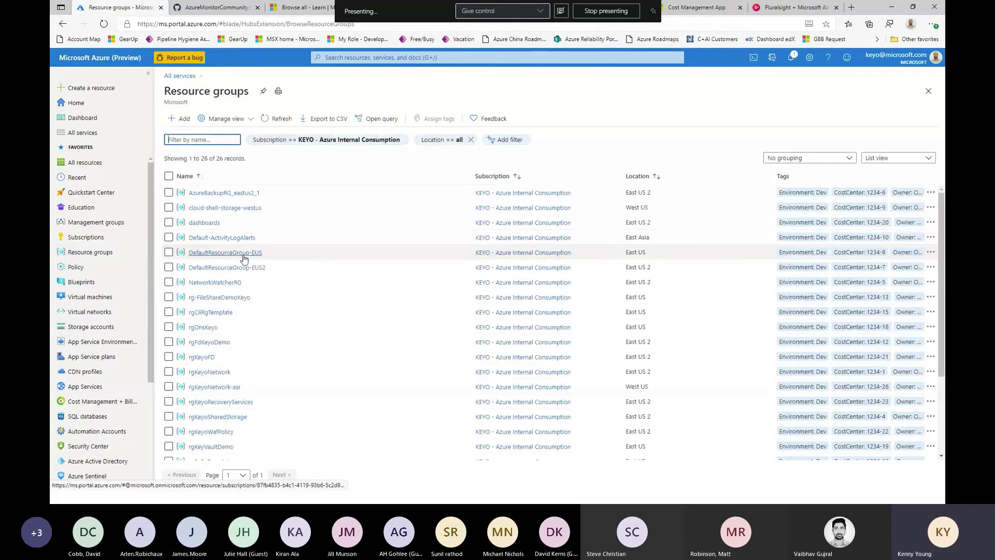
scroll(207, 259, down, 2)
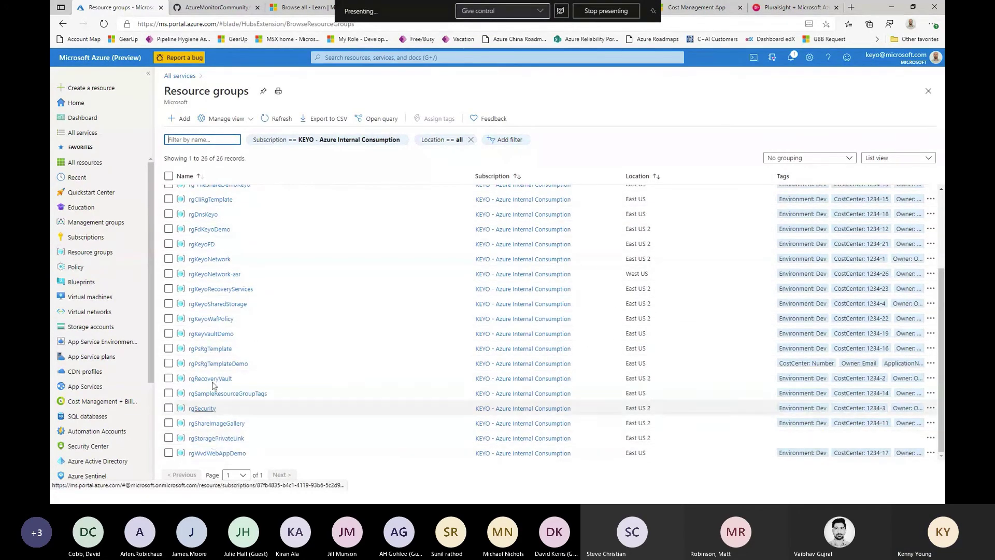
click(216, 261)
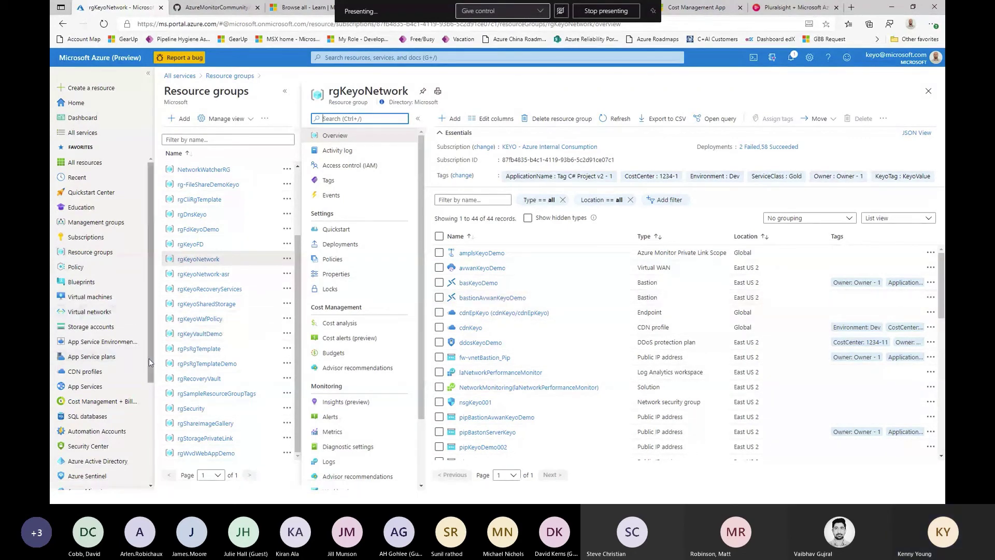
Open Advisor, add the Contoso Hotels subscription to its subscription filter, and view the Advisor Score (preview).
drag(148, 359, 149, 458)
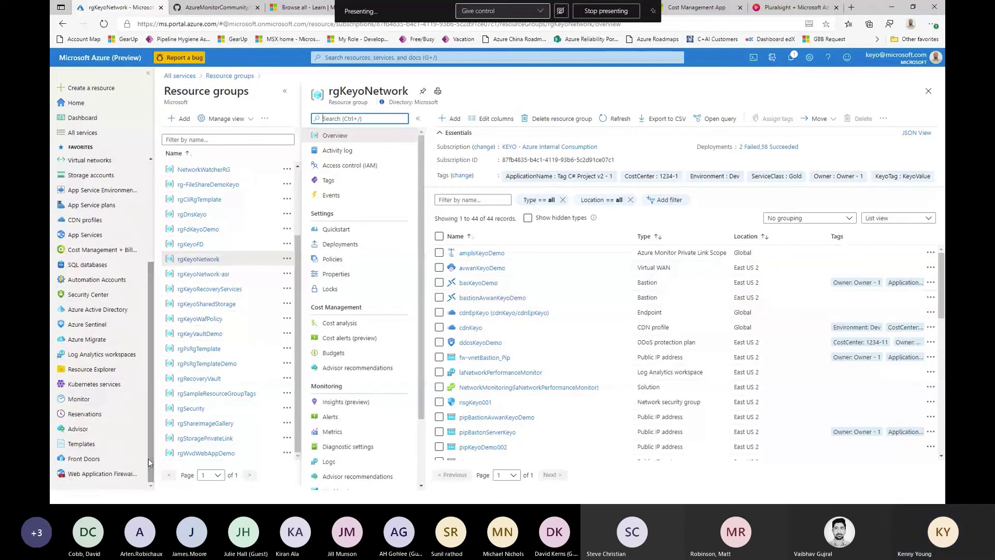
click(73, 431)
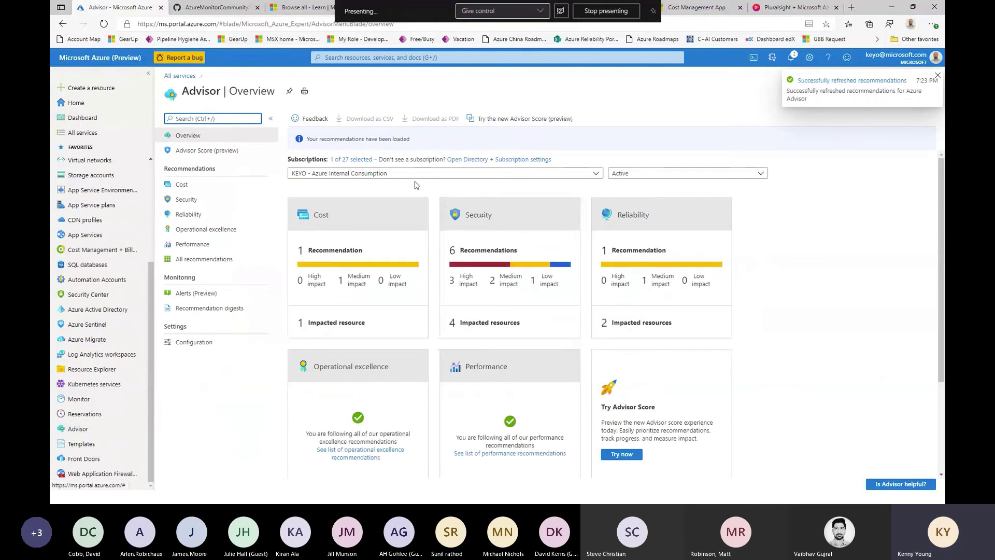
click(366, 179)
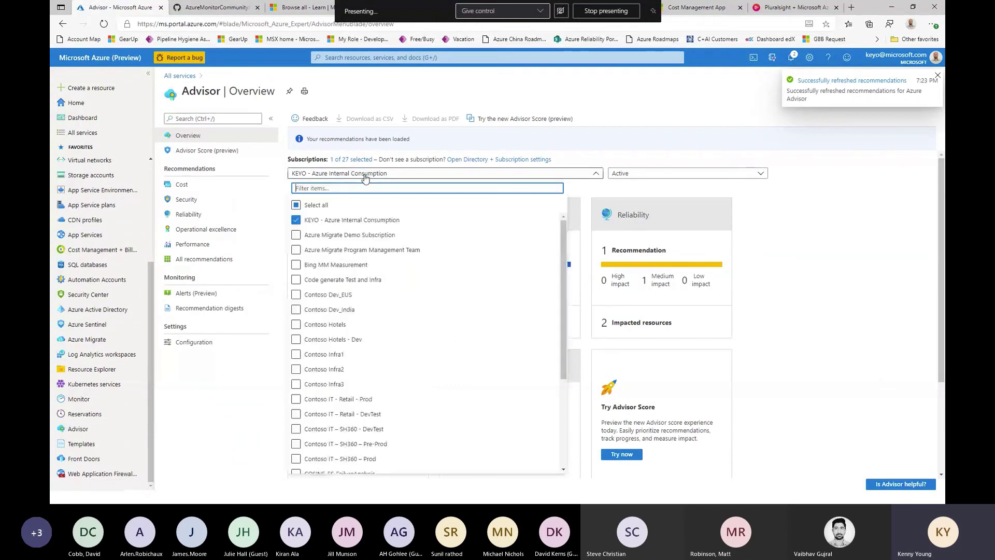
click(296, 309)
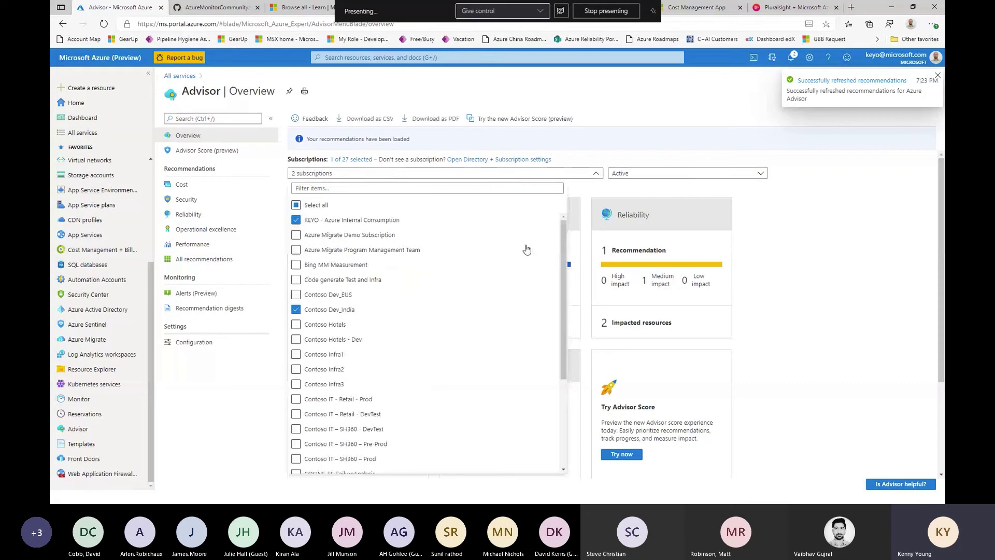
click(296, 309)
triple_click(315, 325)
click(438, 173)
click(304, 326)
click(730, 141)
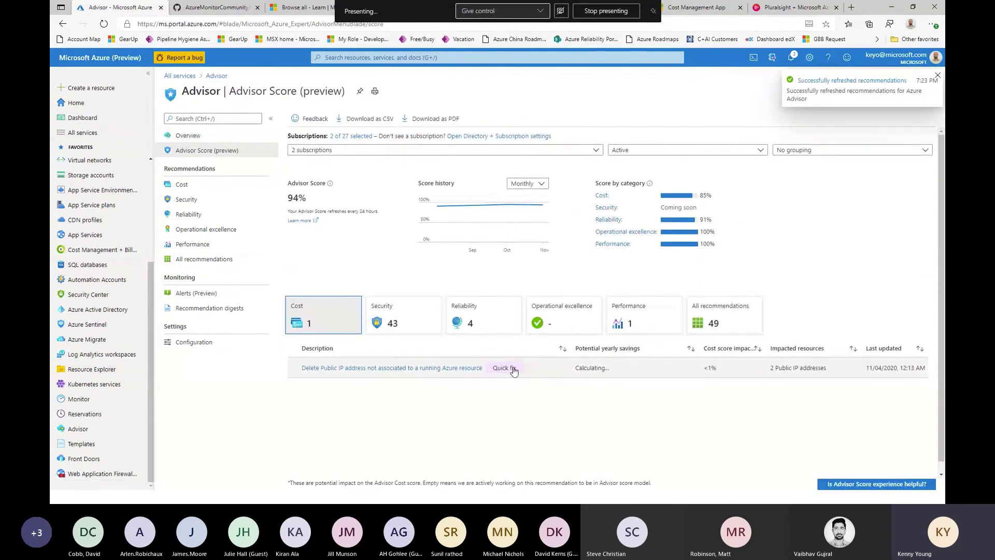
Open the security recommendation to install the Log Analytics agent on virtual machine scale sets and read its remediation steps and affected resources.
click(391, 314)
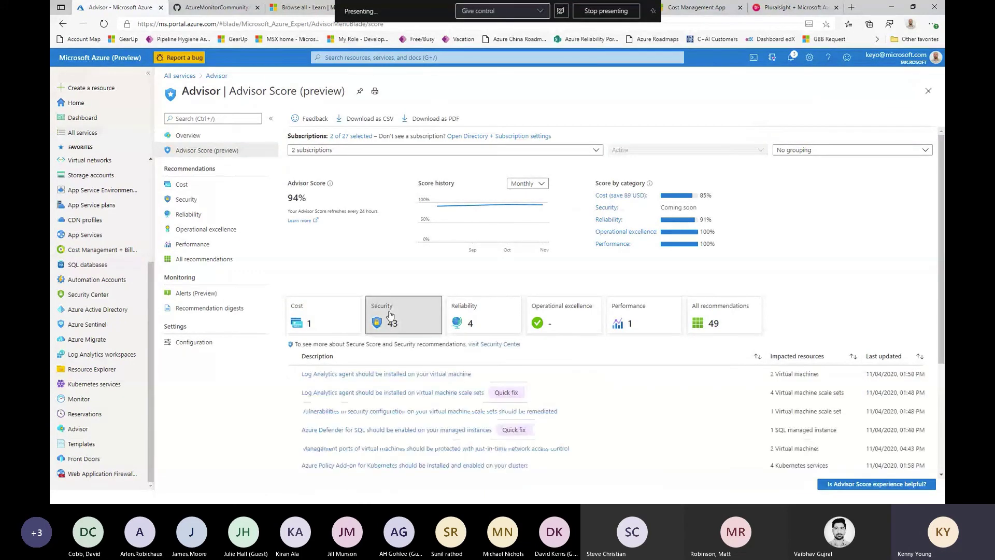
click(505, 396)
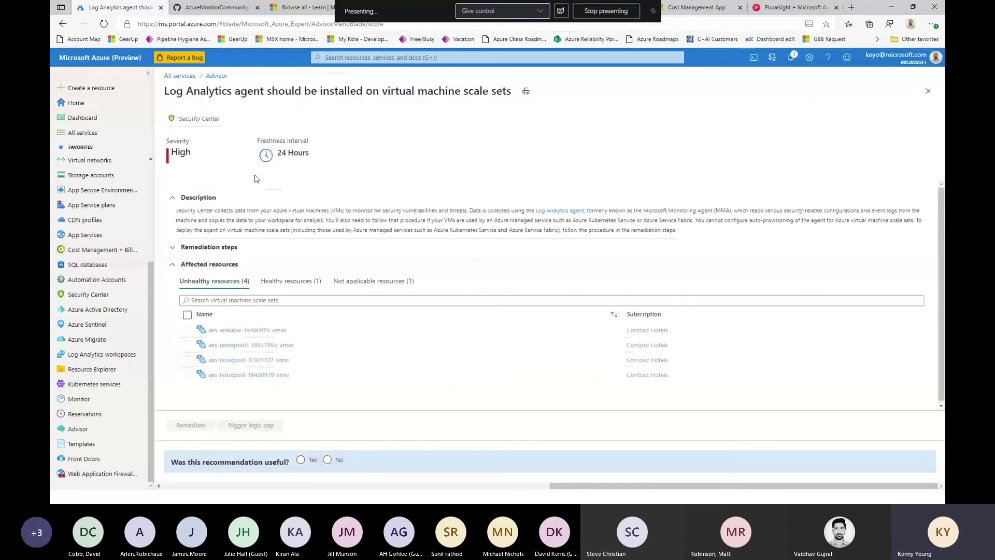
click(233, 248)
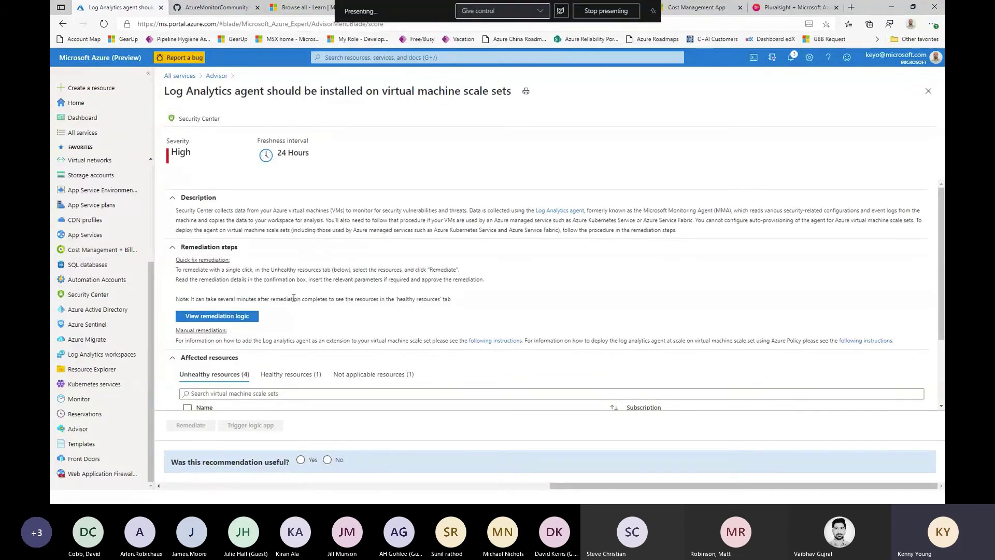
scroll(294, 298, down, 2)
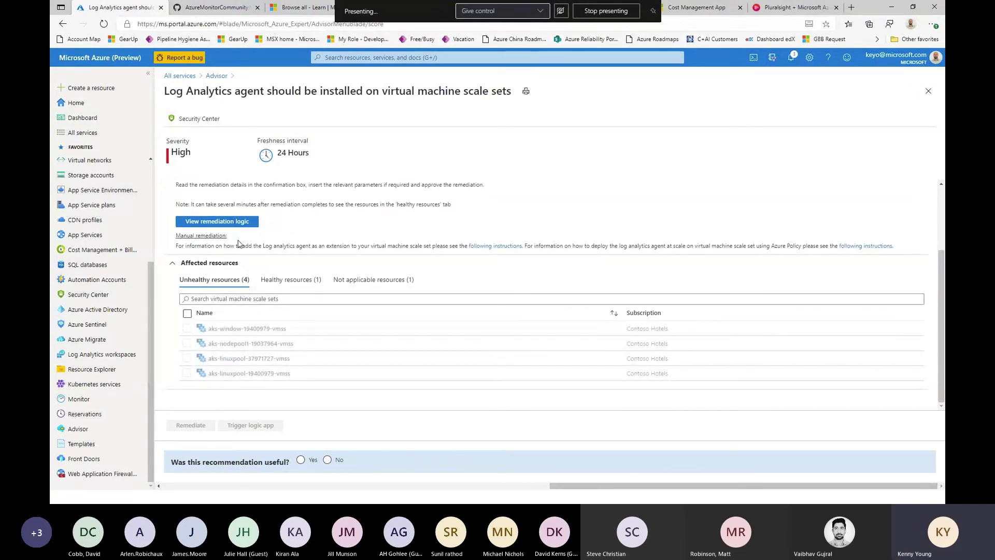
View the remediation logic script for installing the Log Analytics agent on scale sets and close it.
click(241, 223)
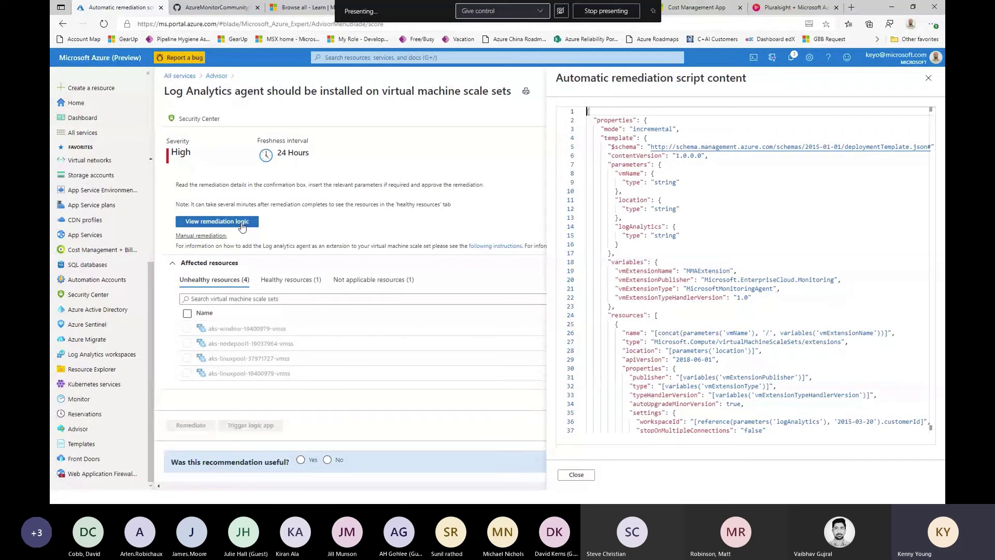
click(662, 221)
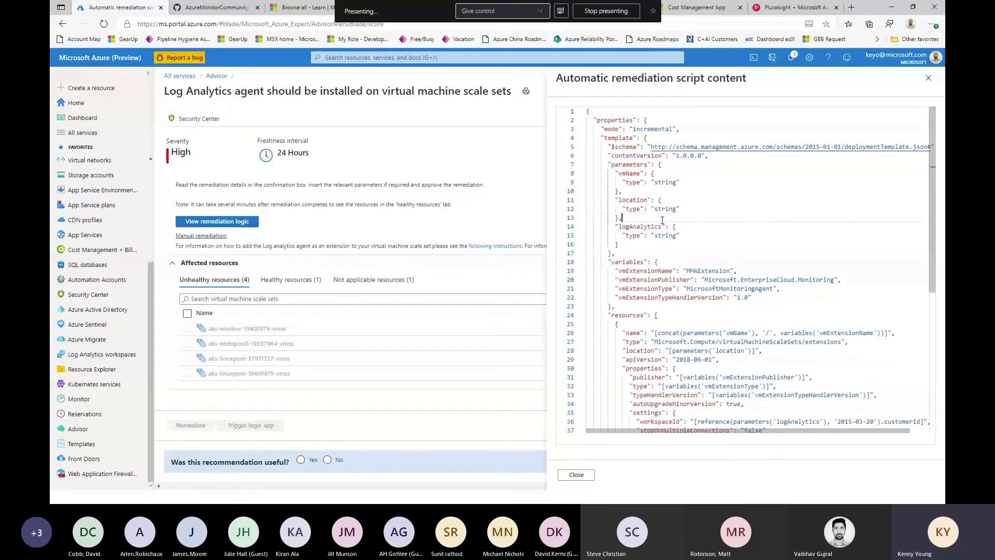
scroll(662, 220, down, 5)
scroll(662, 220, up, 5)
click(667, 174)
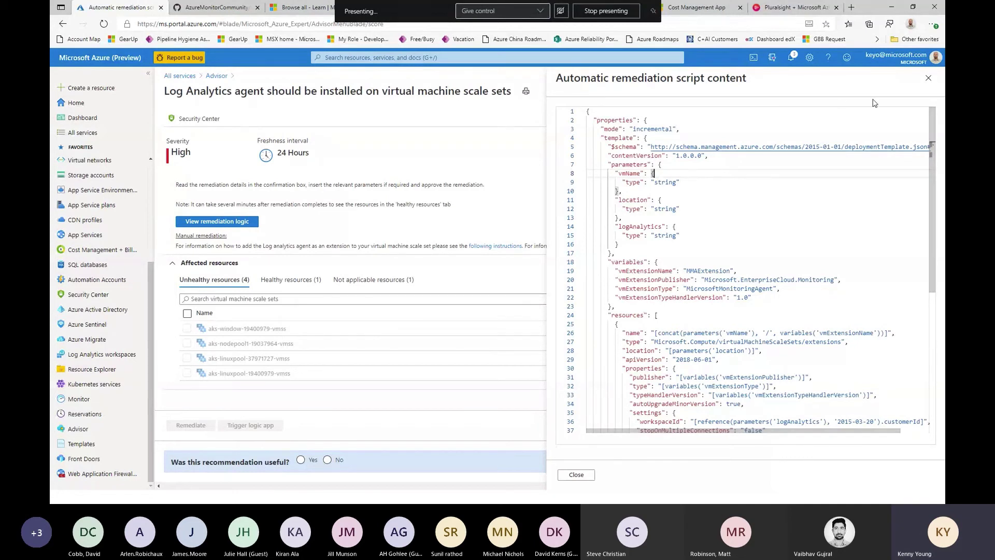
click(928, 78)
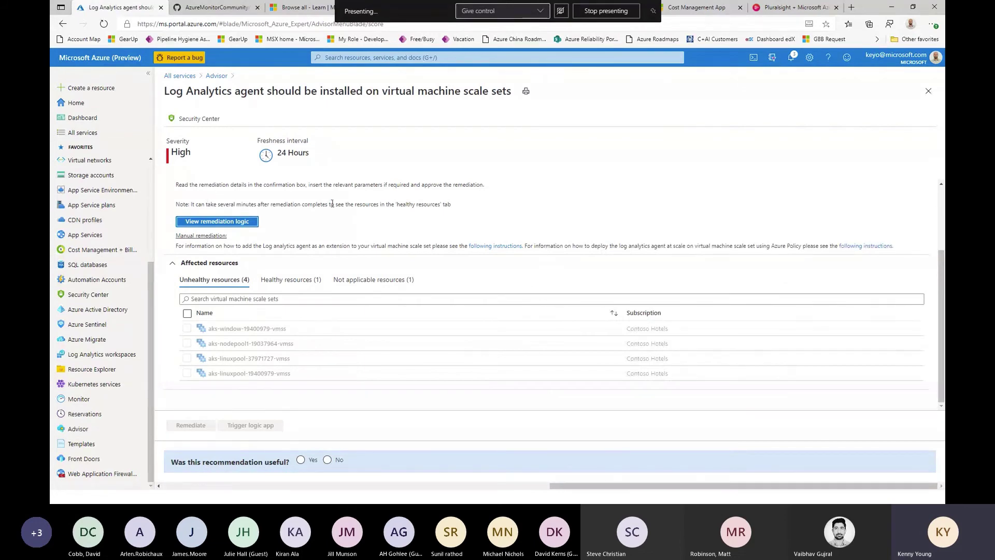
Try to select all unhealthy virtual machine scale sets for remediation, and leave the recommendation discarding the unsaved edits.
scroll(341, 204, up, 2)
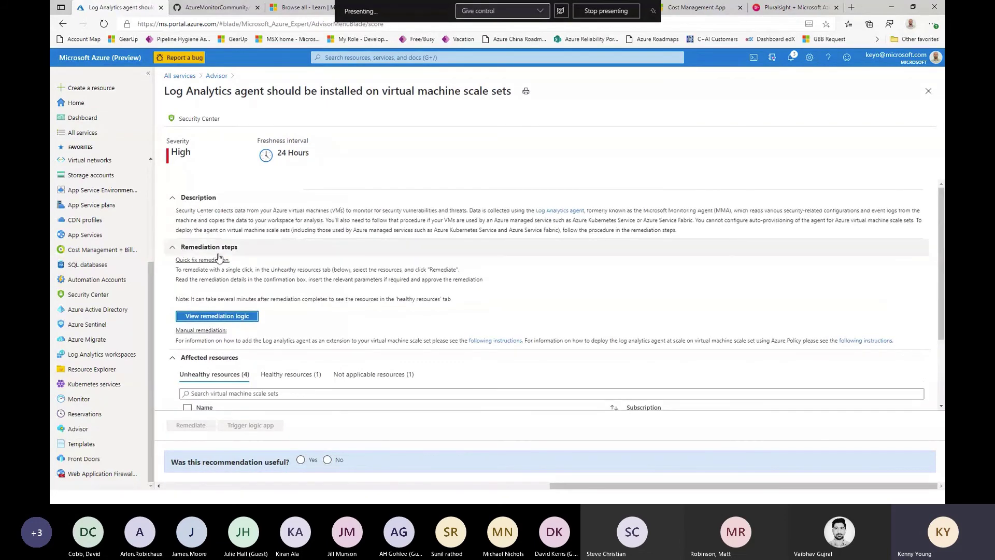
scroll(303, 356, down, 2)
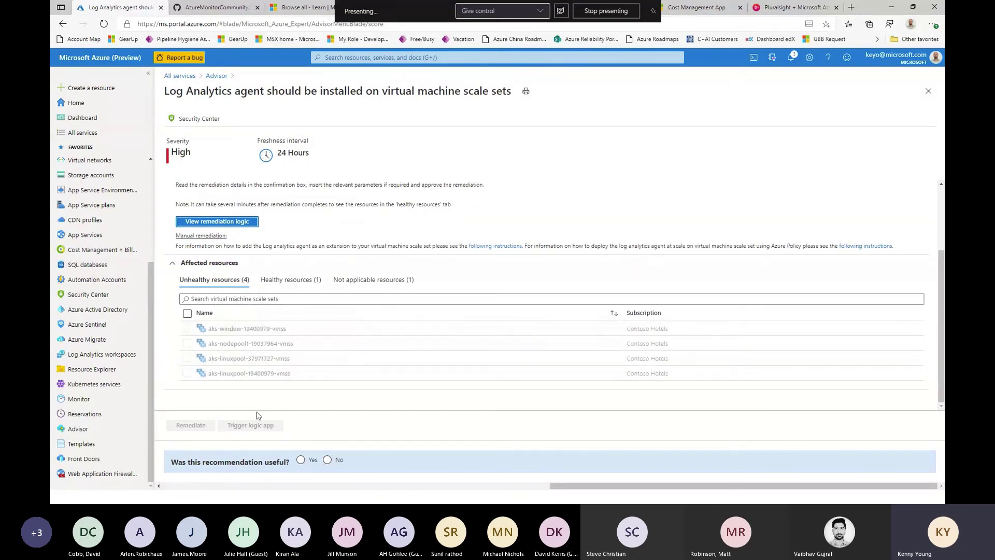
click(187, 313)
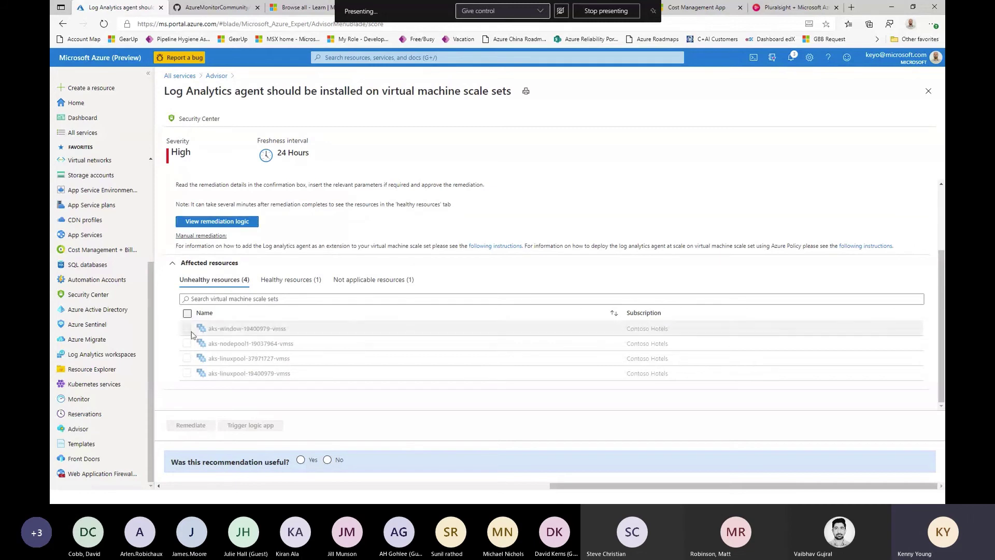
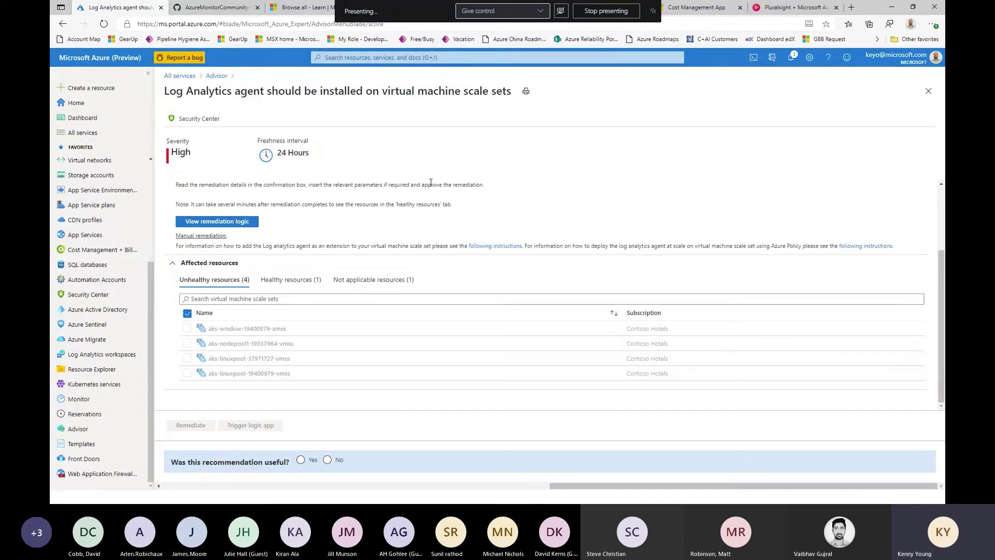
click(928, 92)
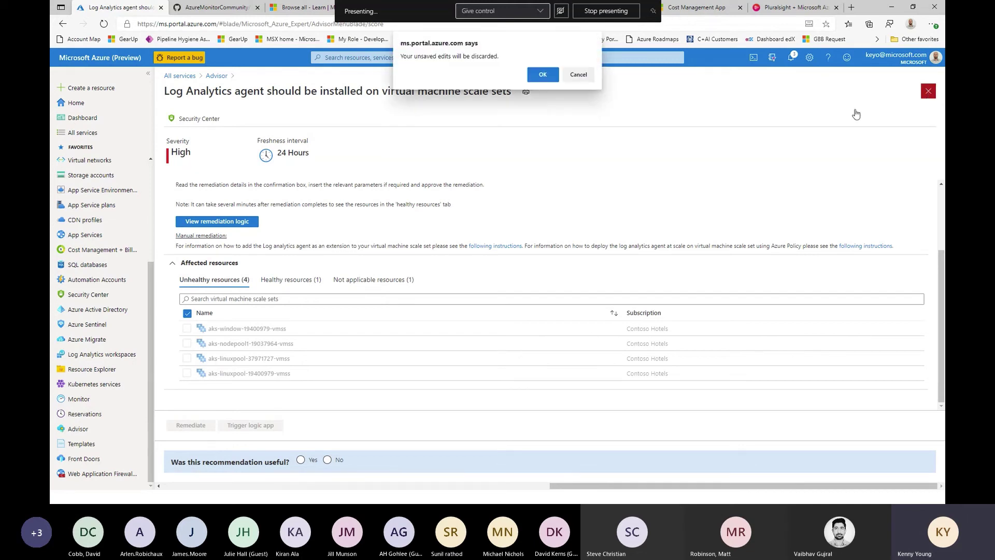
click(542, 70)
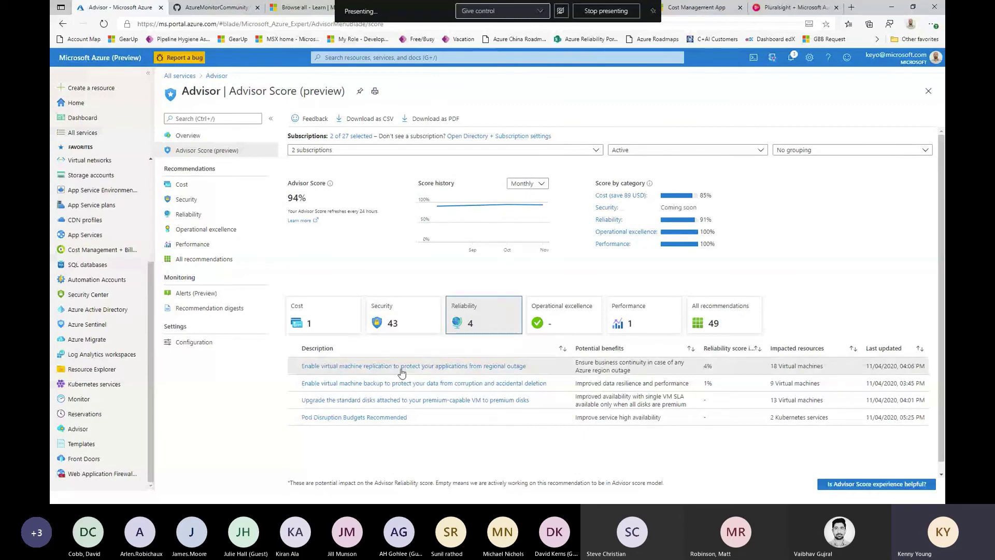
Examine the reliability recommendation to enable virtual machine replication, view the disaster recovery setup for ch-jboxvm10, and return to Advisor.
click(402, 367)
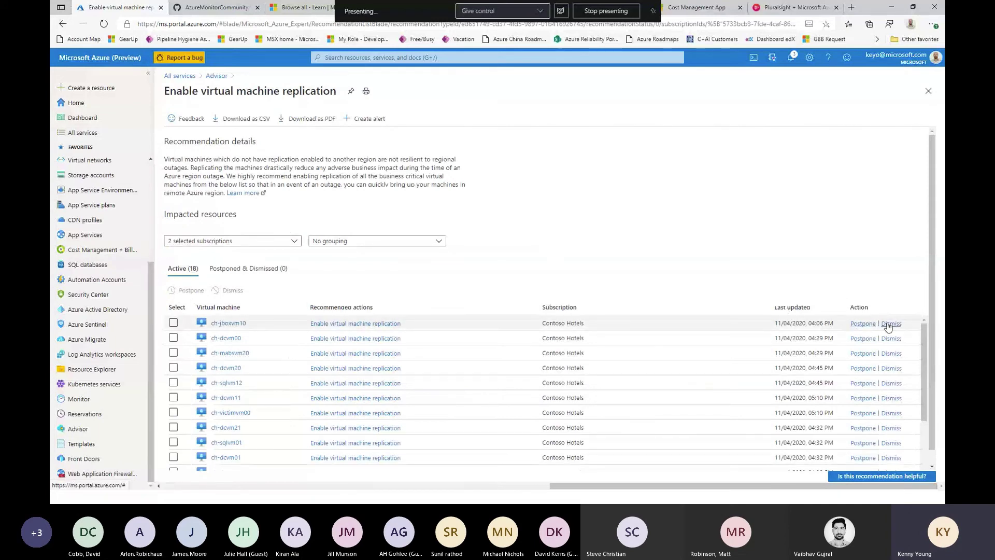
click(344, 325)
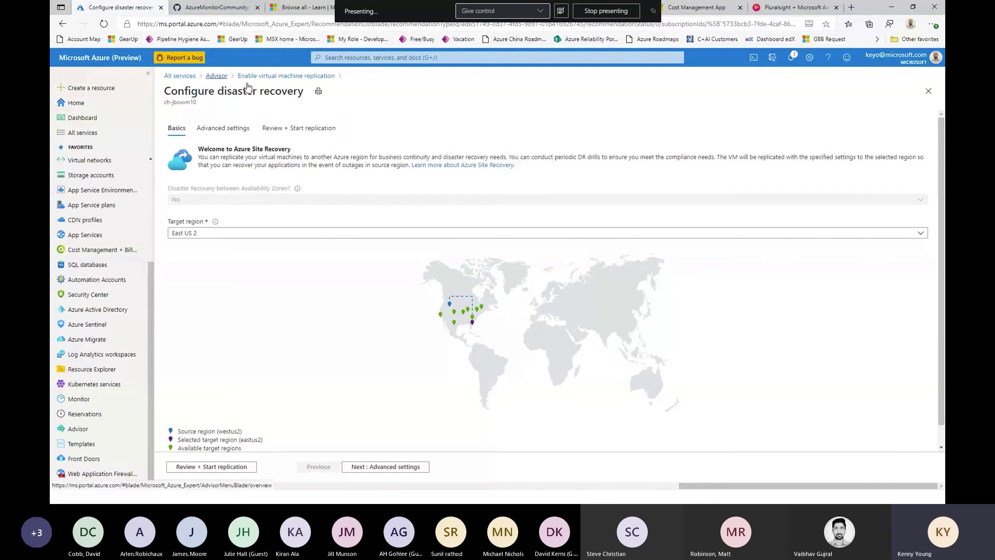
click(216, 75)
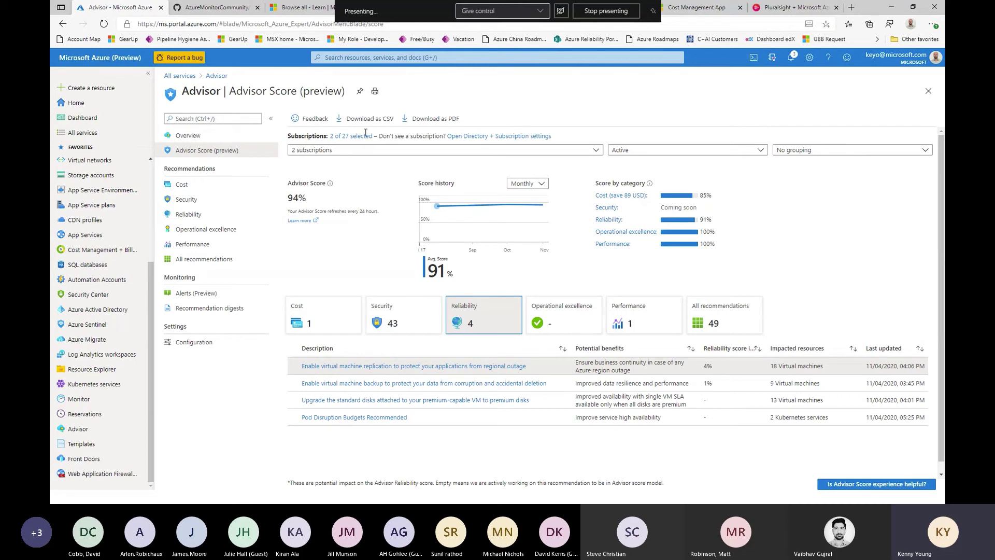
View Advisor's performance and security recommendations and open the one for installing the Azure Policy Add-on for Kubernetes.
click(633, 317)
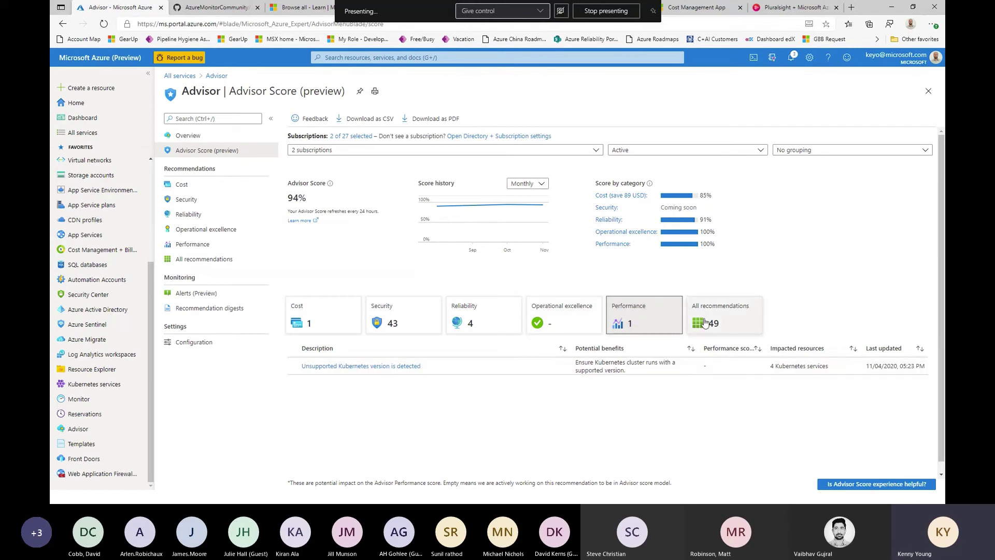
click(191, 203)
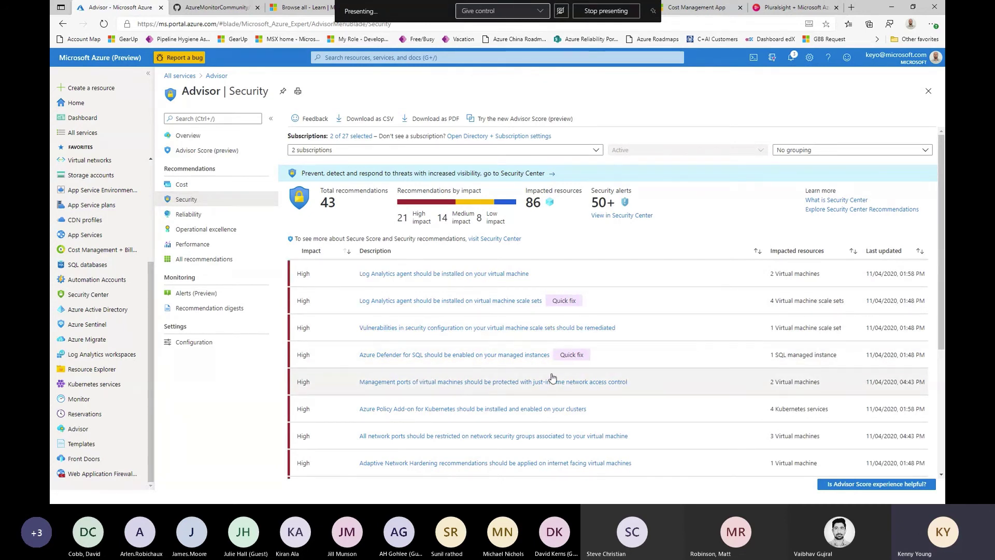
click(542, 410)
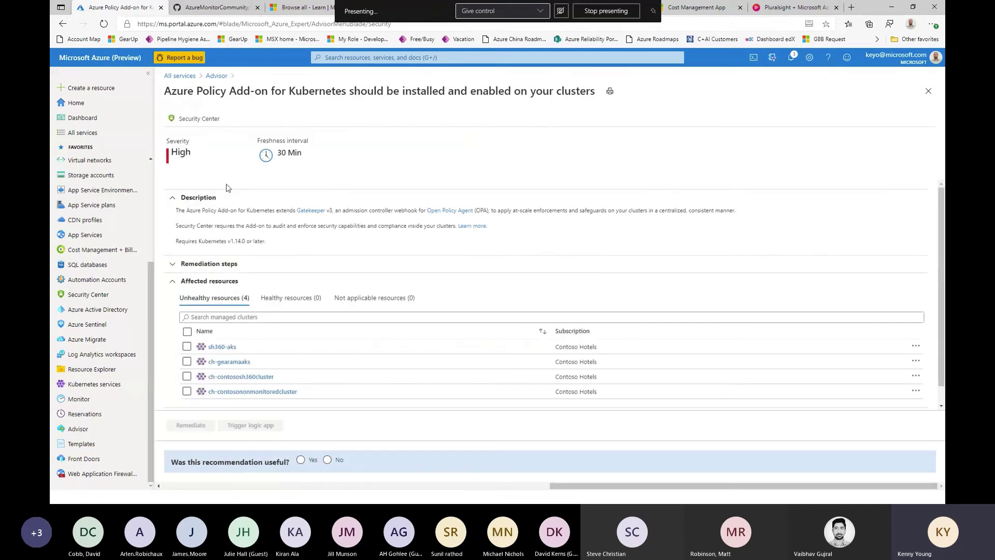
Expand the Kubernetes add-on recommendation's remediation steps, view its automatic remediation script, and close the script.
click(213, 264)
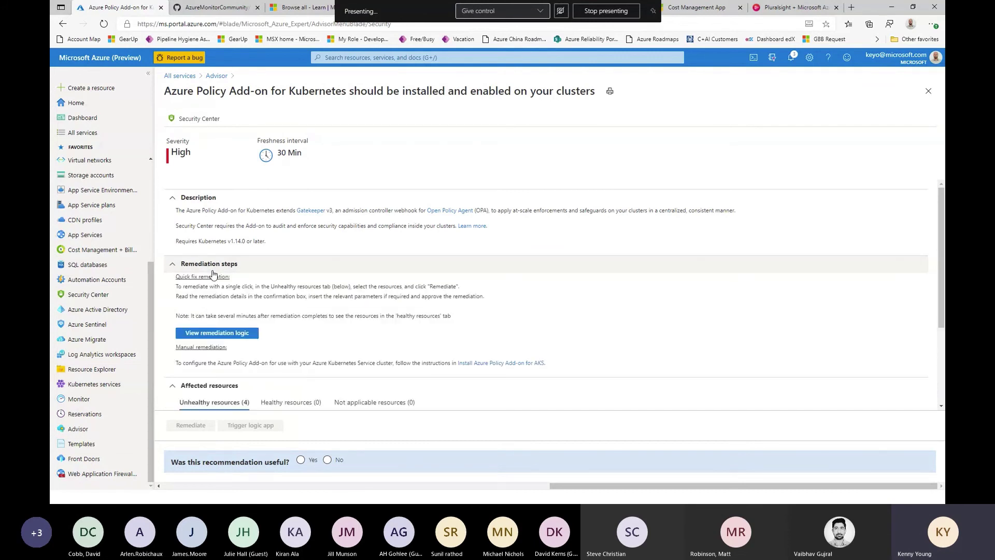
click(221, 338)
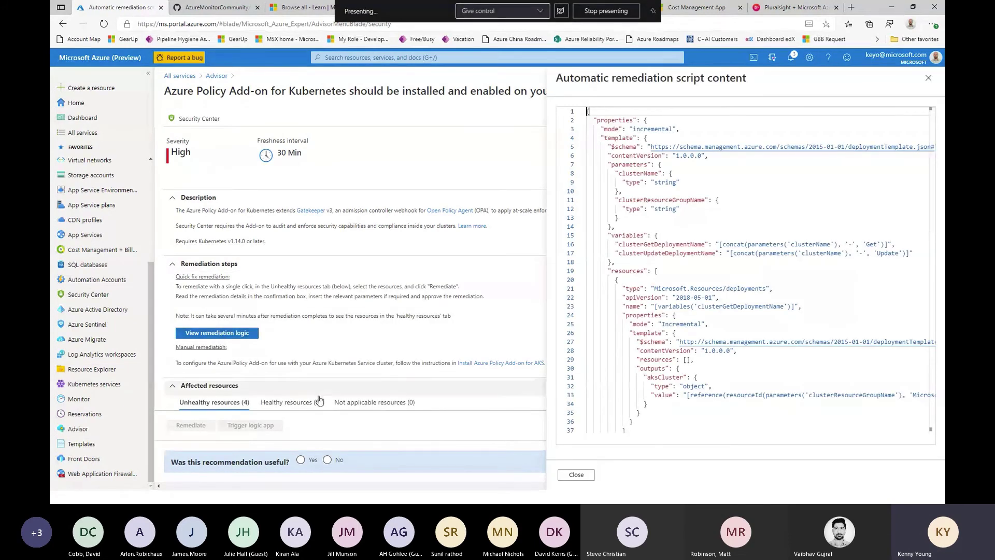
click(929, 78)
Select all unhealthy Kubernetes clusters, open the remediation confirmation for them, and cancel it.
scroll(303, 323, down, 2)
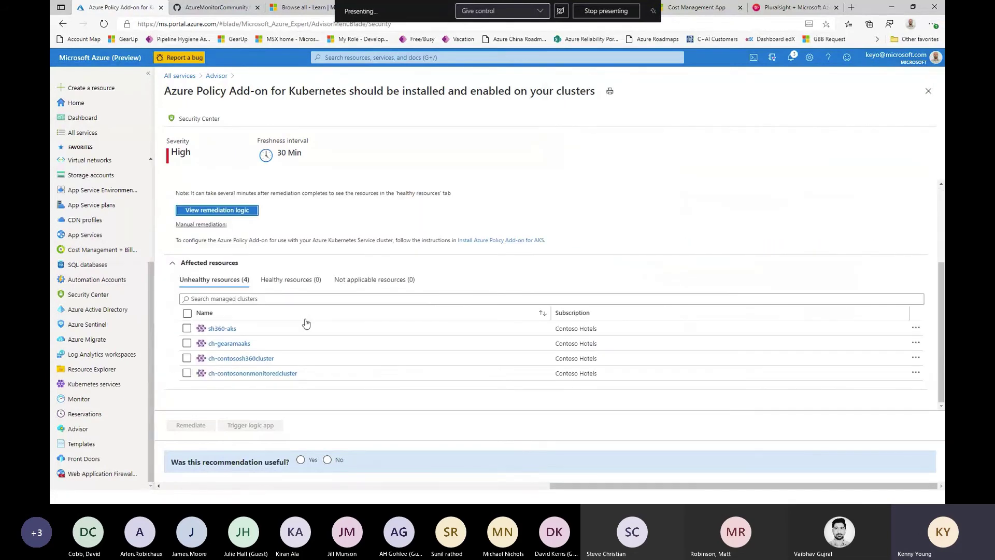
click(186, 314)
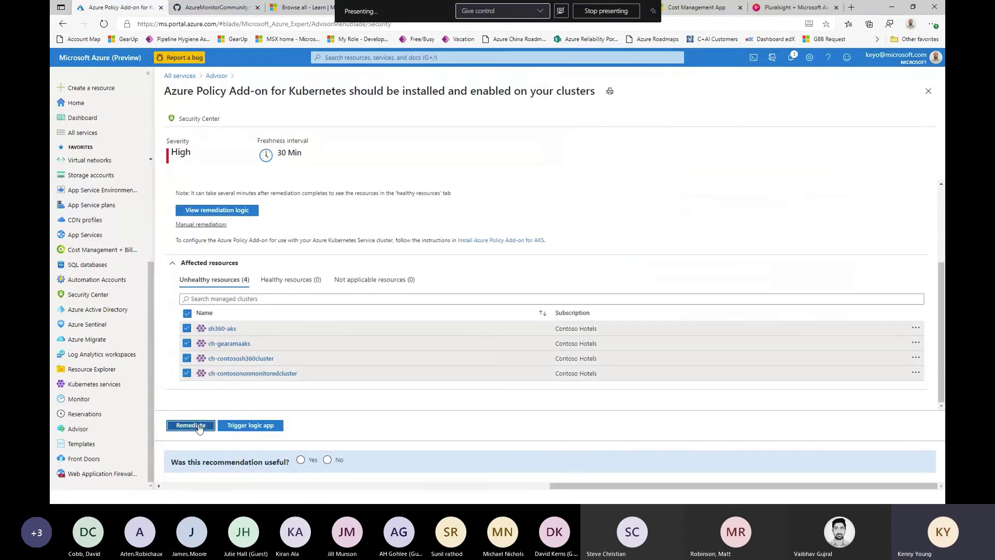
click(191, 425)
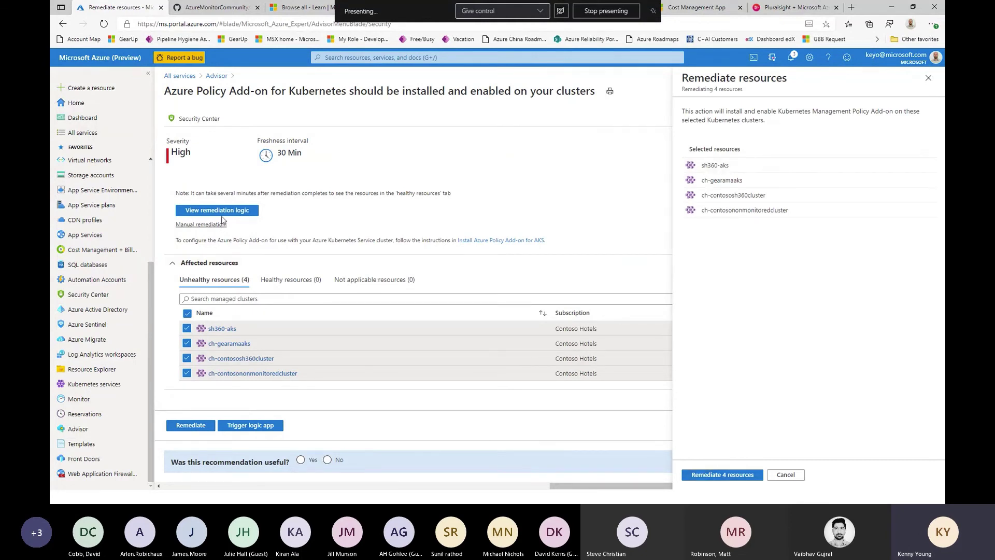
click(785, 475)
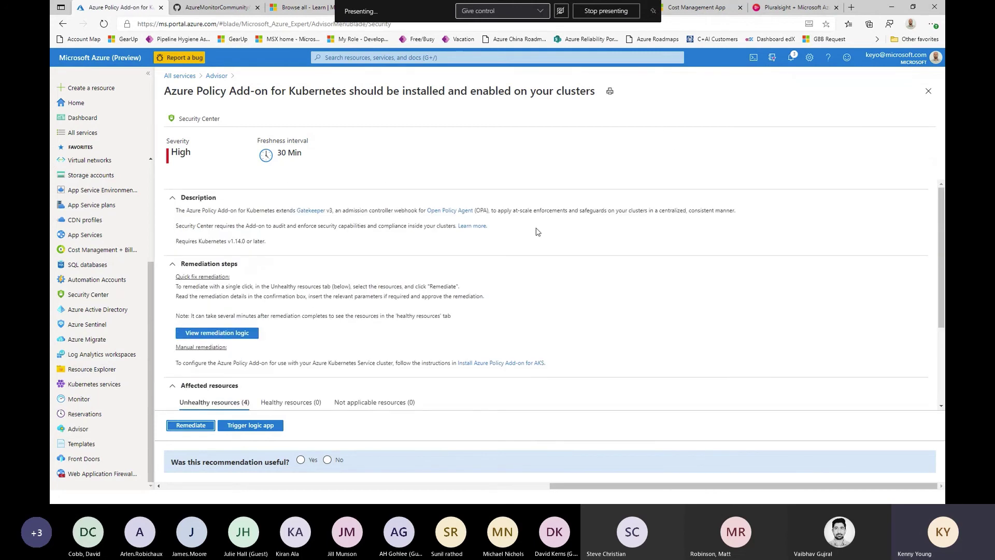
Return to Advisor from the Kubernetes add-on recommendation, discarding the unsaved selection, and view the Advisor alerts page.
click(222, 78)
click(542, 75)
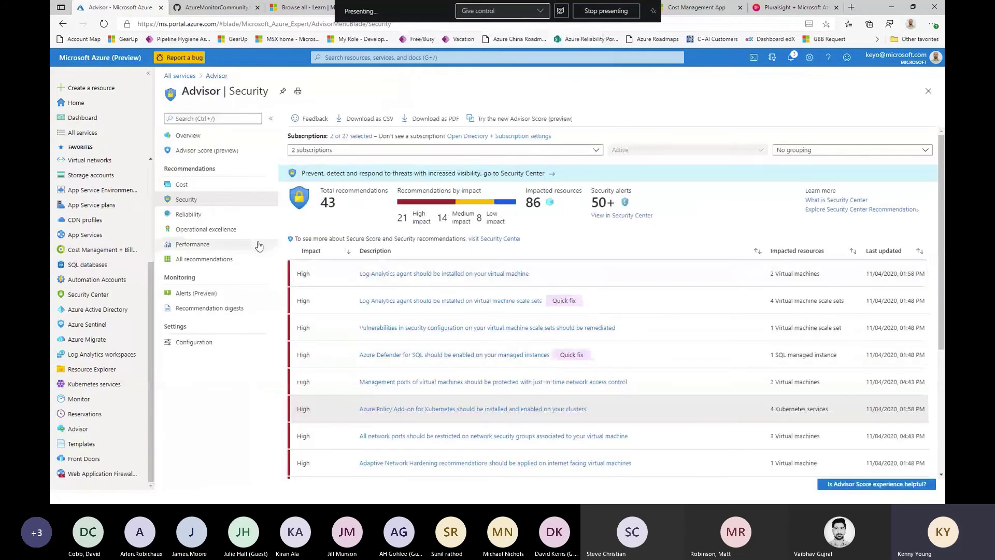
click(215, 295)
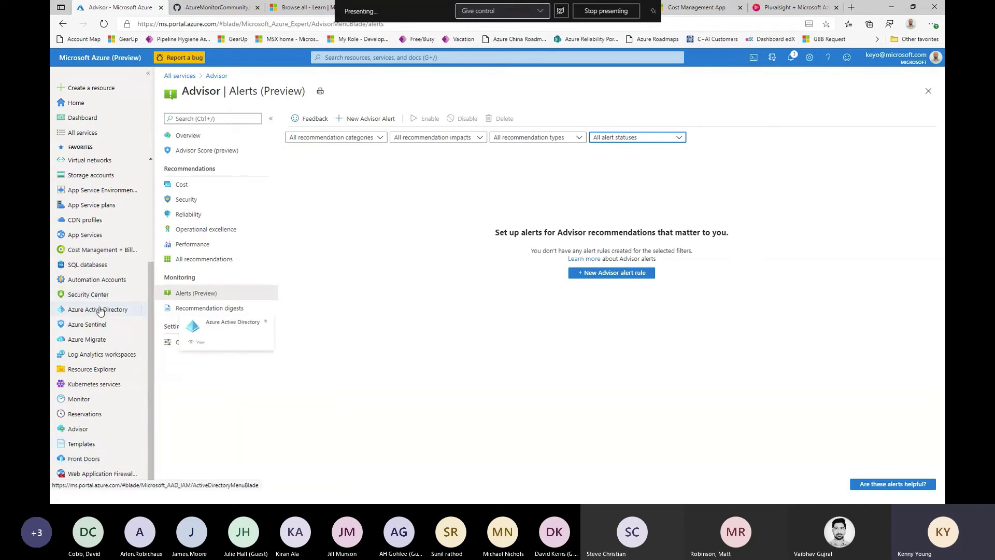
Open Security Center's secure score details and view the recommendations for the Azure Internal Consumption subscription.
click(100, 294)
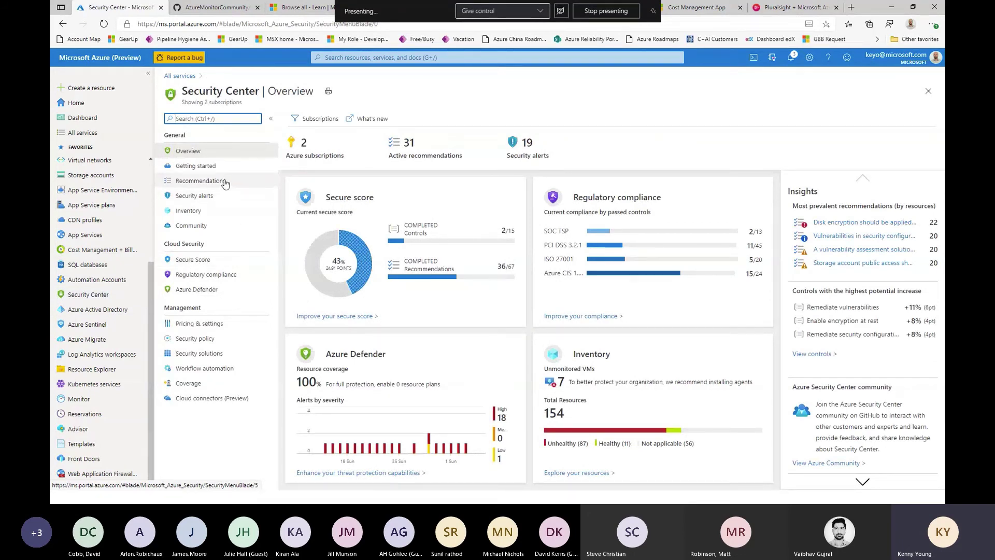
click(355, 276)
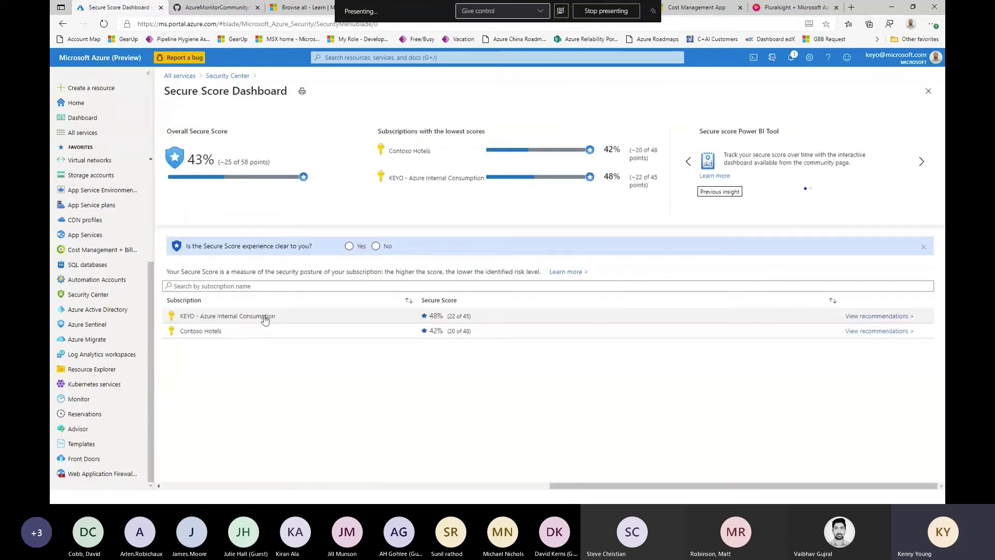
click(853, 316)
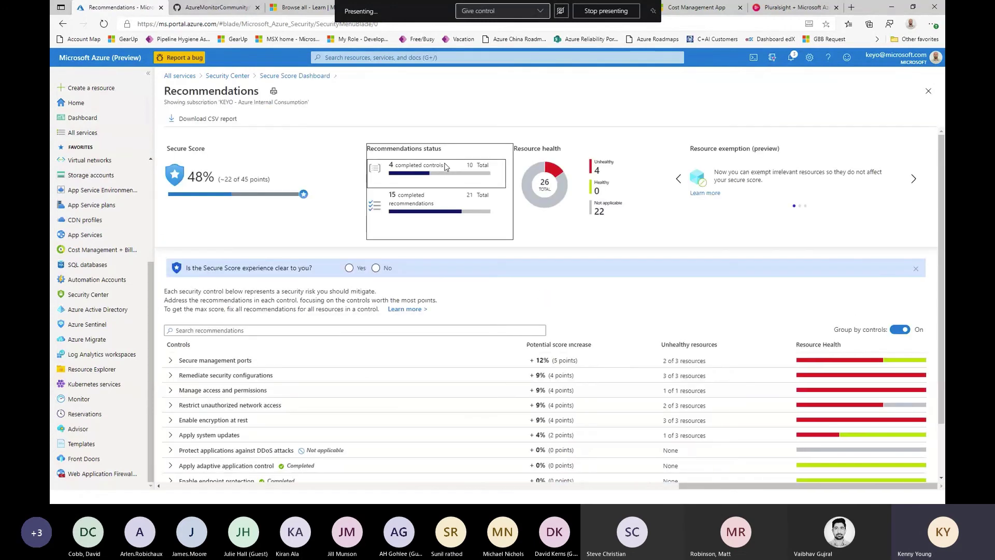
Expand the Remediate security configurations control, view its recommendation on machine security configuration vulnerabilities, and return to the recommendations.
scroll(264, 370, down, 1)
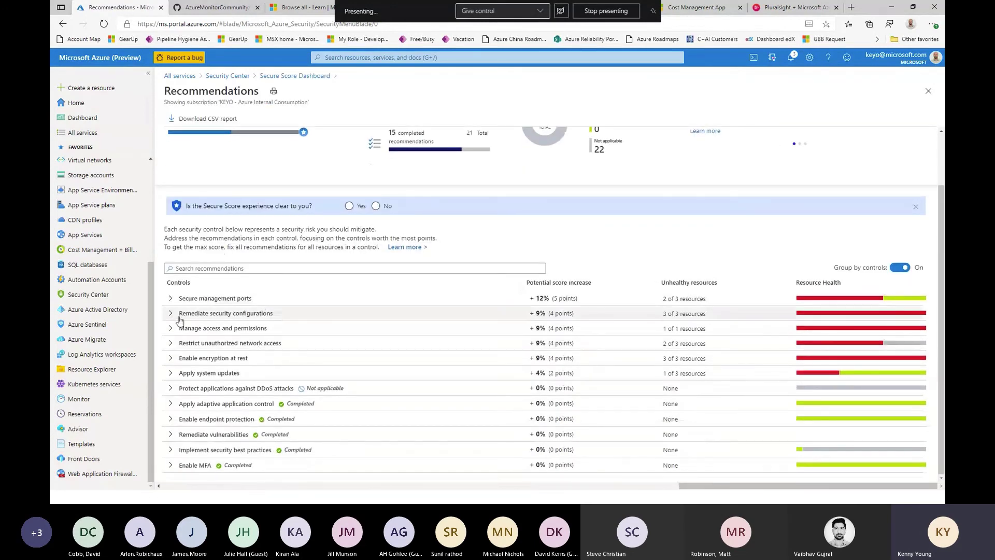
click(170, 314)
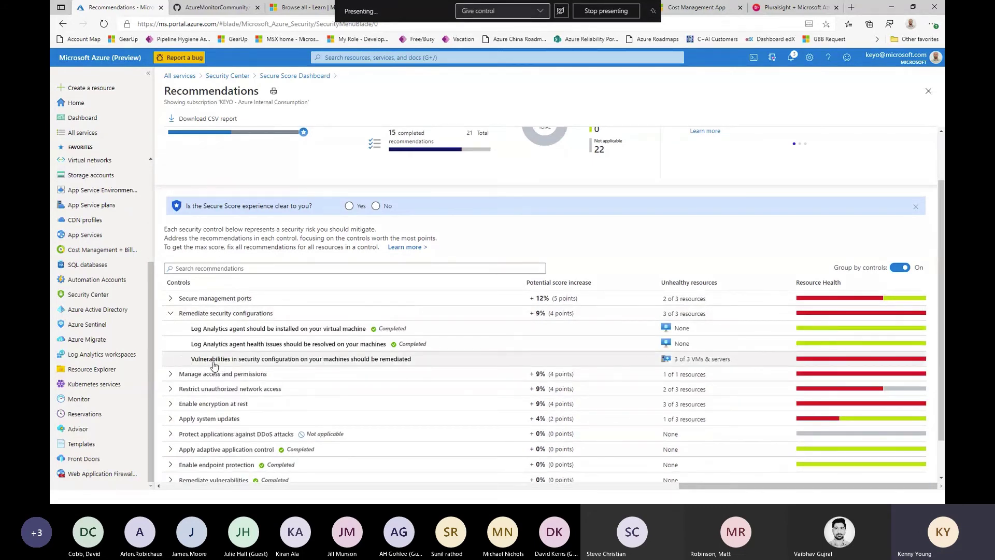
click(361, 358)
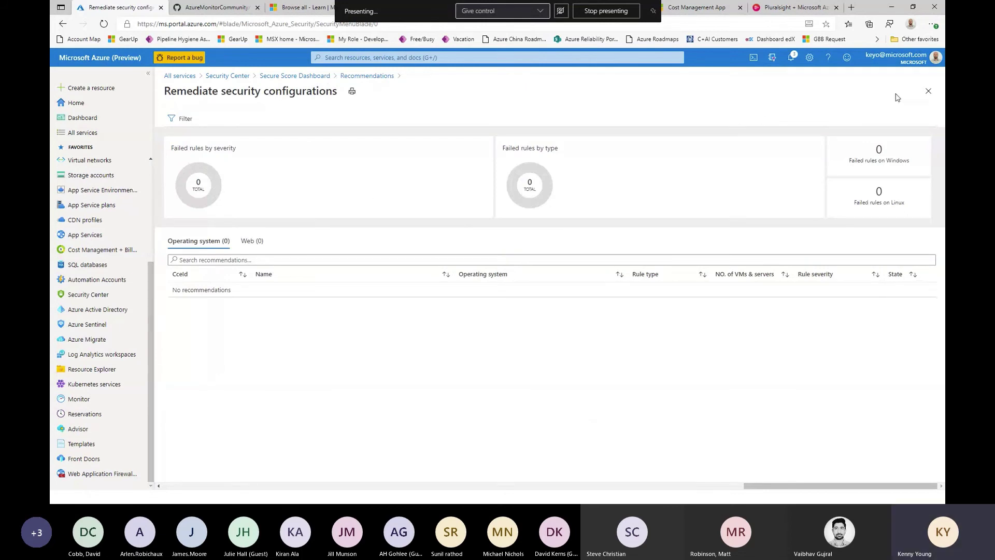
click(929, 91)
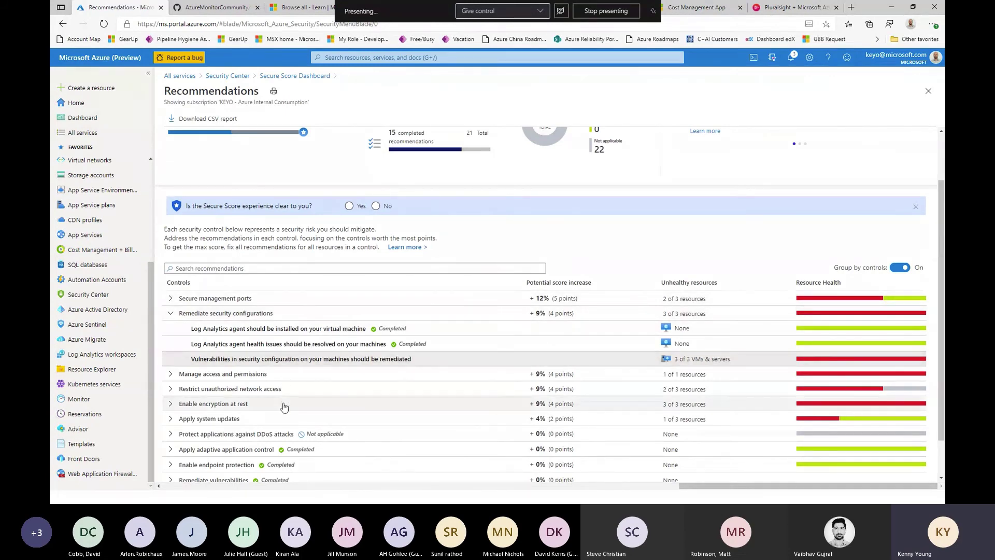
Expand the Secure management ports control, open its just-in-time network access recommendation, and show the remediation steps.
scroll(299, 397, down, 1)
scroll(299, 396, up, 3)
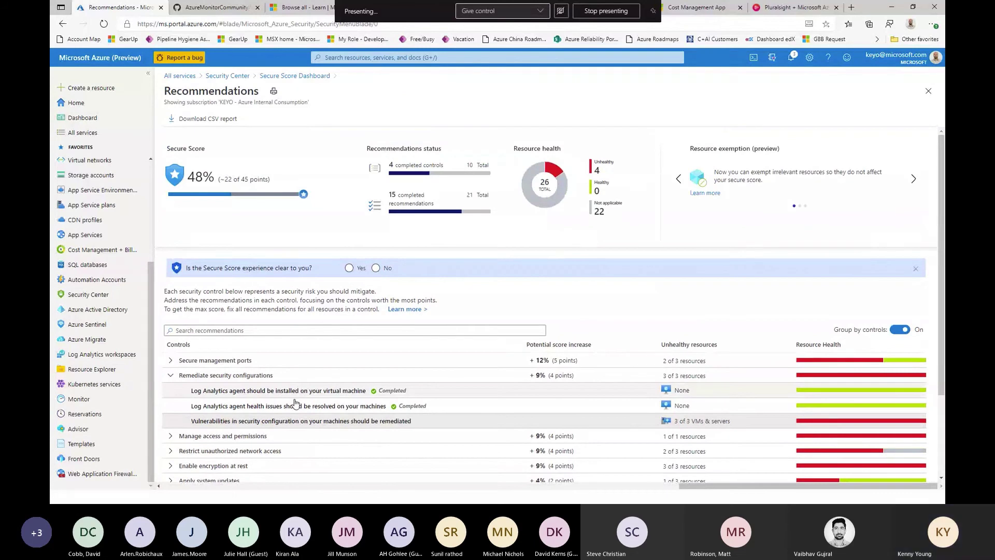
click(239, 363)
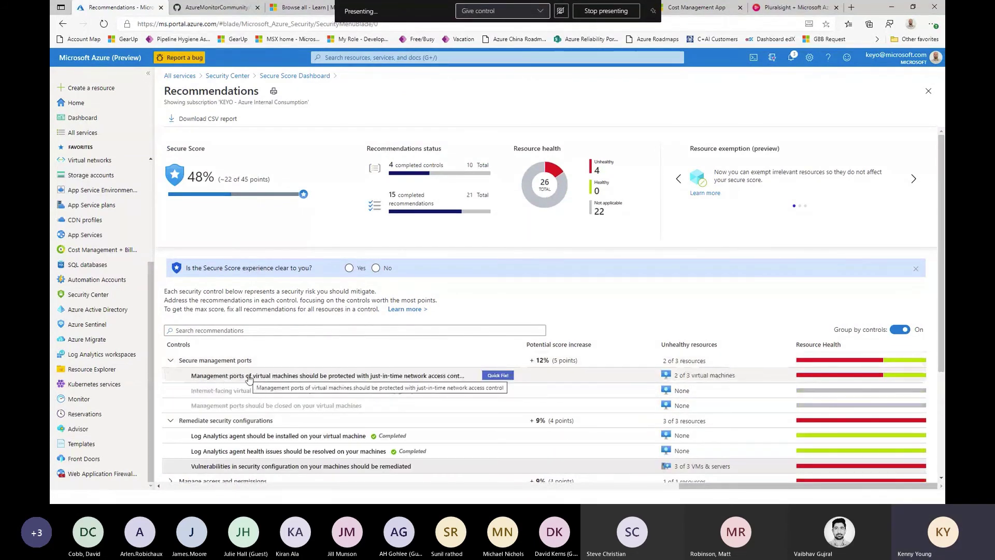
click(249, 376)
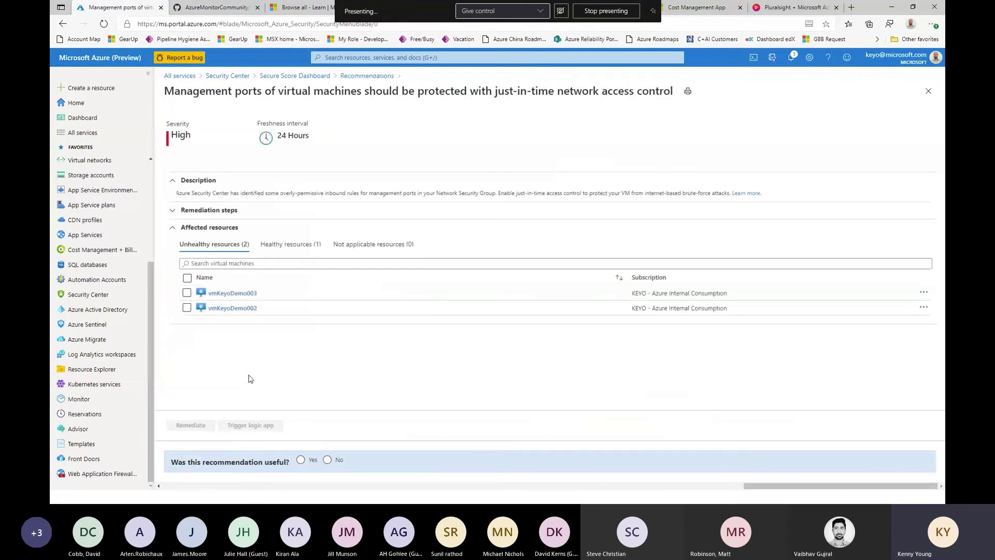
click(240, 211)
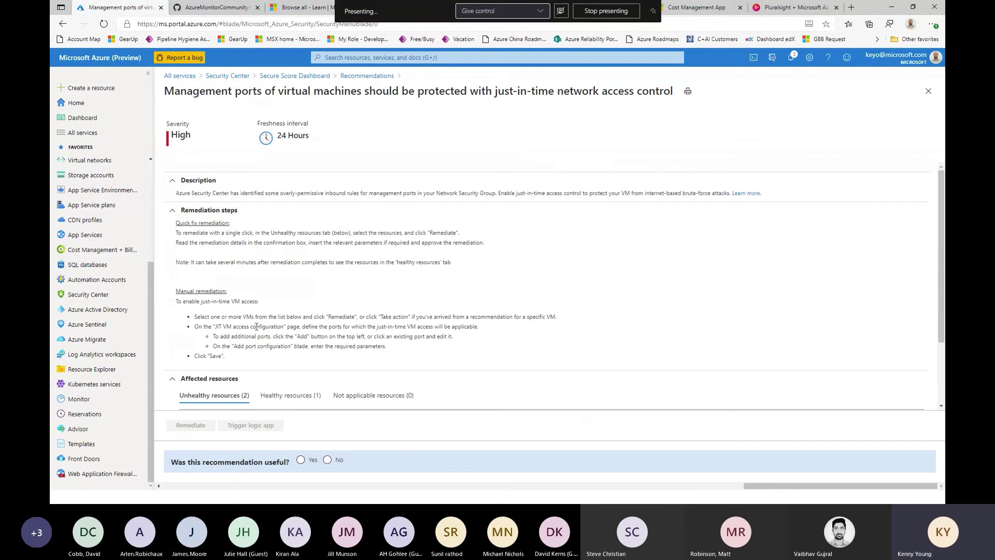
Select all unhealthy virtual machines, review the just-in-time remediation instructions, and close the recommendation without remediating.
scroll(241, 353, down, 2)
click(187, 344)
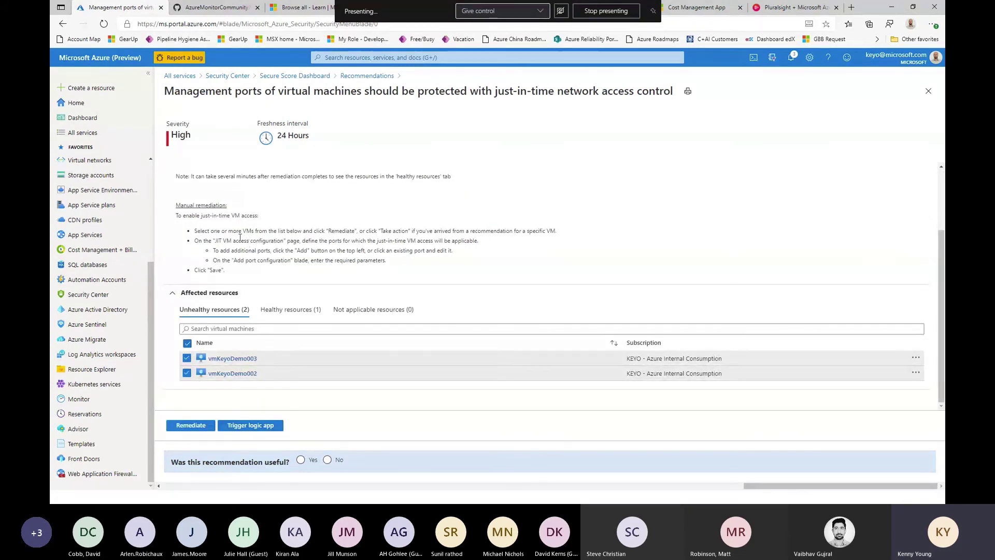
drag(240, 238, 322, 251)
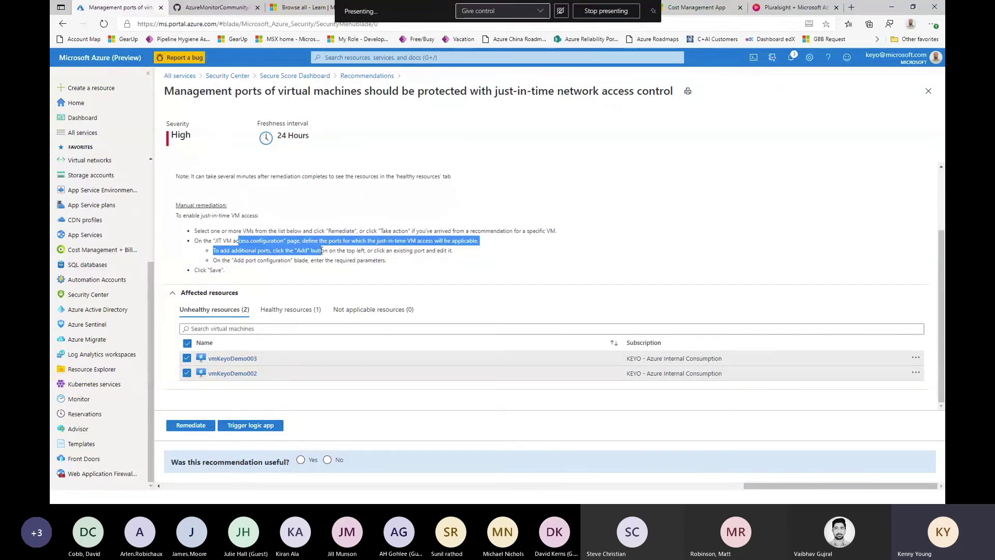
scroll(322, 259, up, 2)
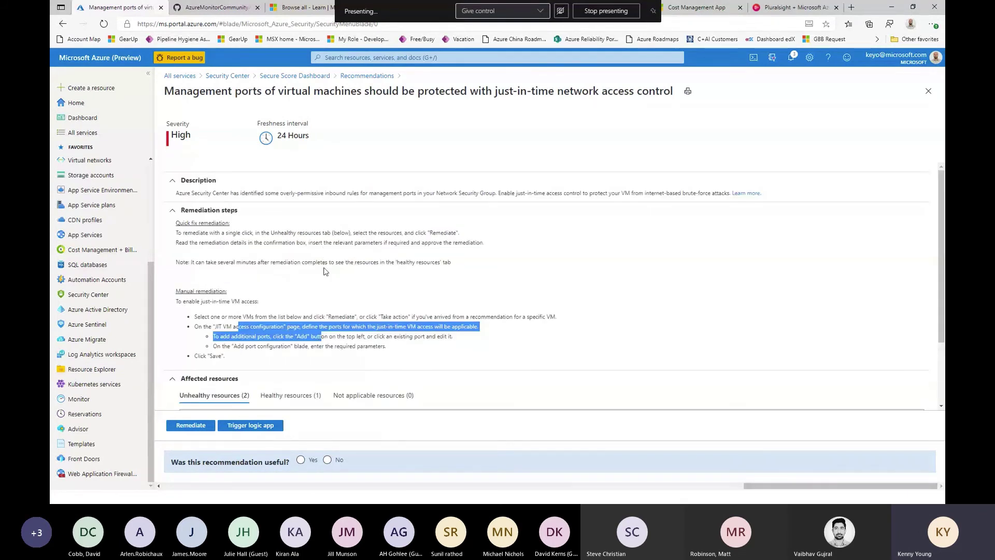
scroll(325, 264, down, 1)
scroll(325, 272, down, 1)
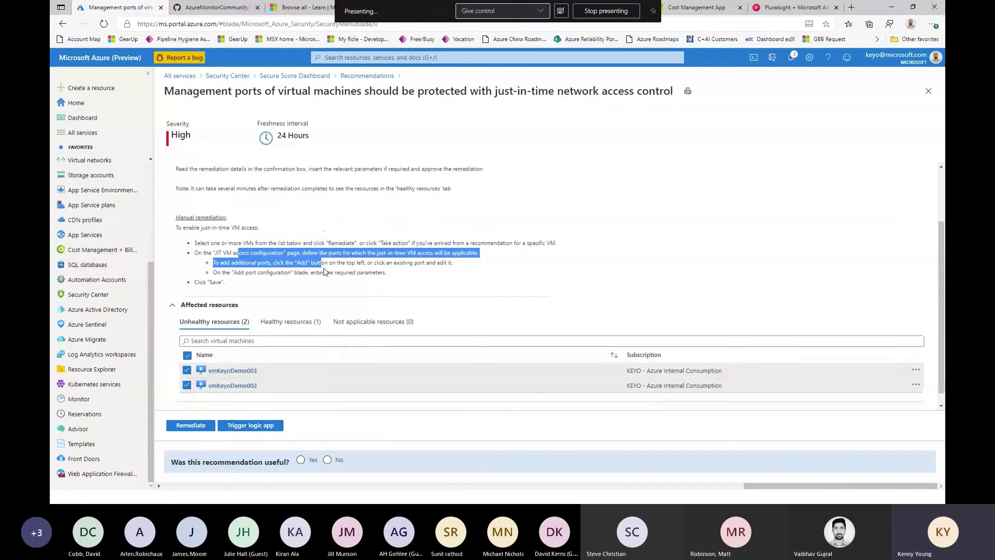
scroll(324, 265, down, 1)
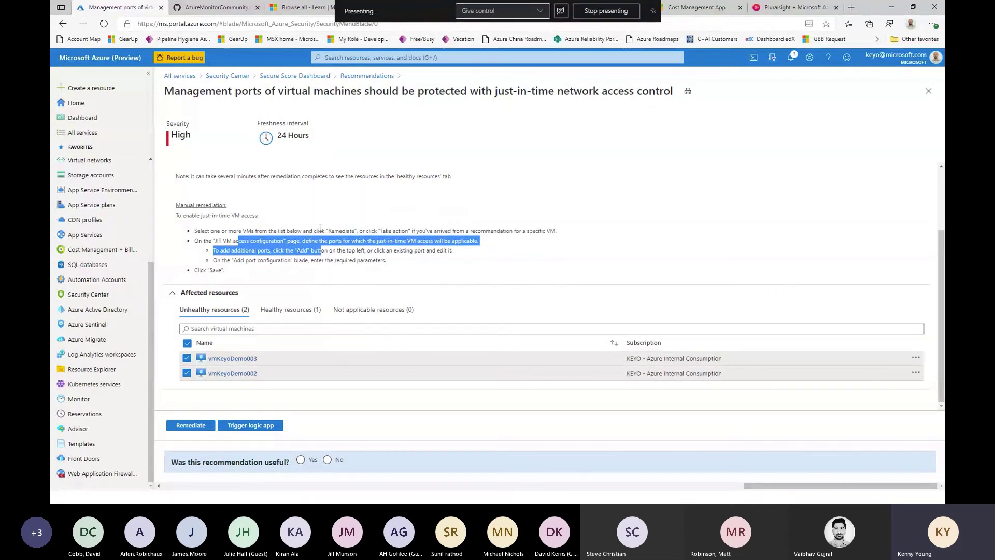
scroll(321, 228, up, 2)
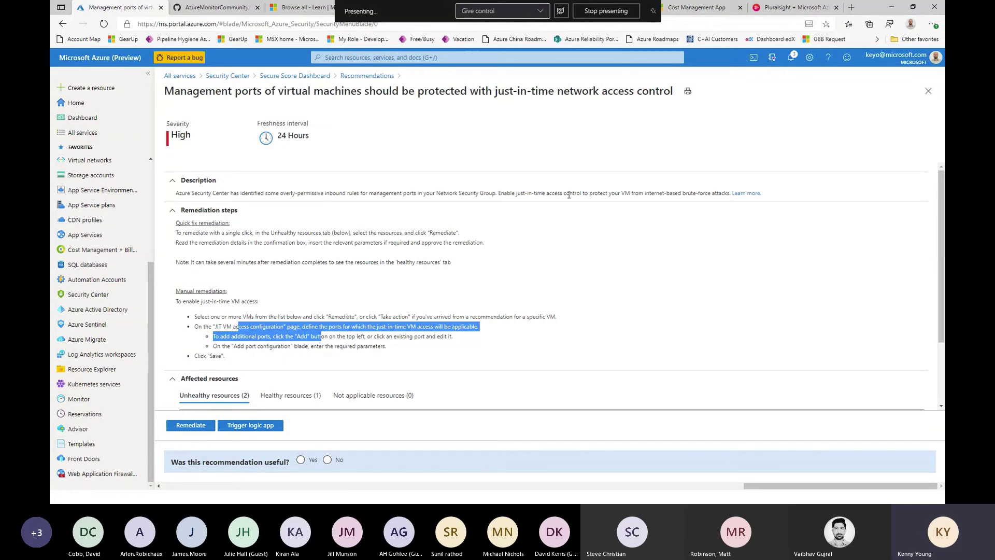
click(928, 91)
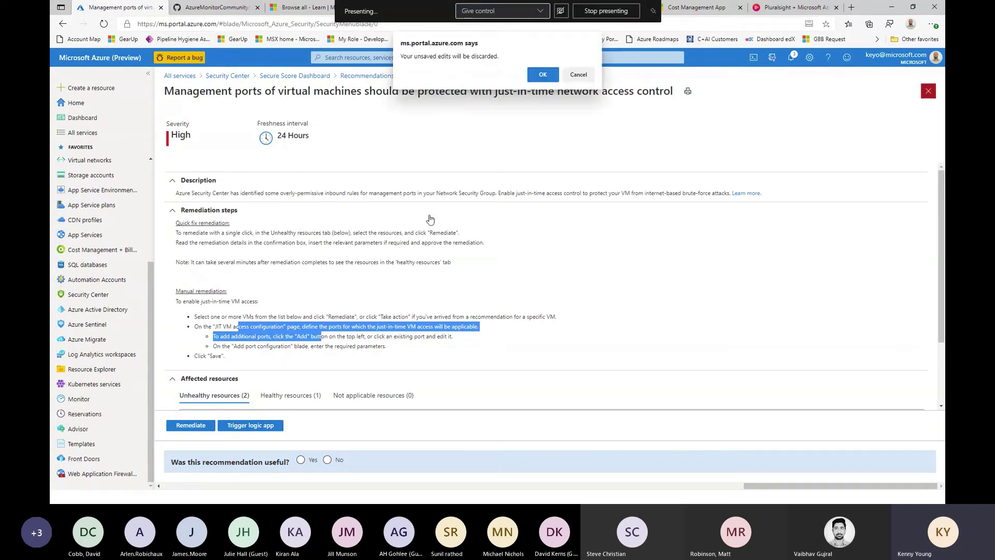
key(Escape)
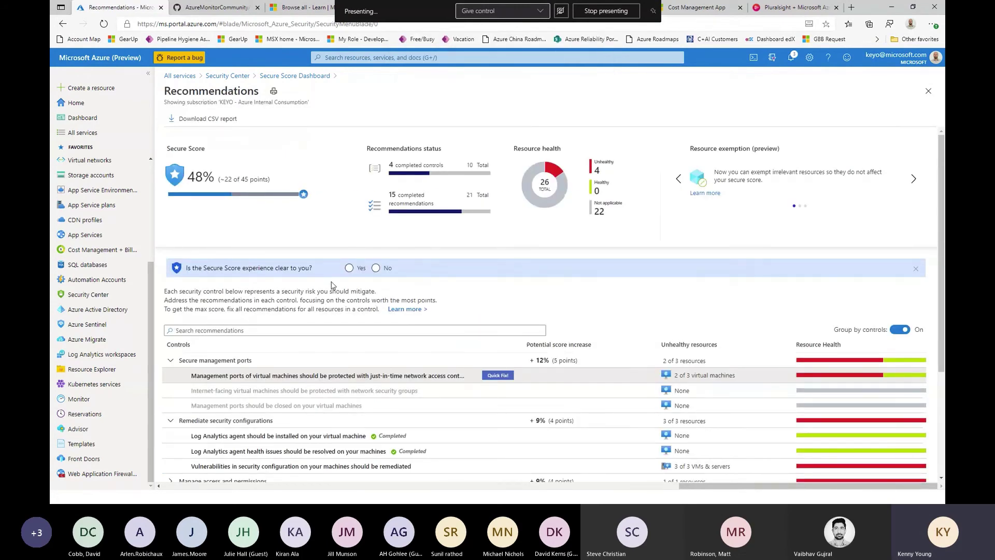
Look over the remaining secure score controls and return to the Security Center overview.
scroll(269, 369, down, 3)
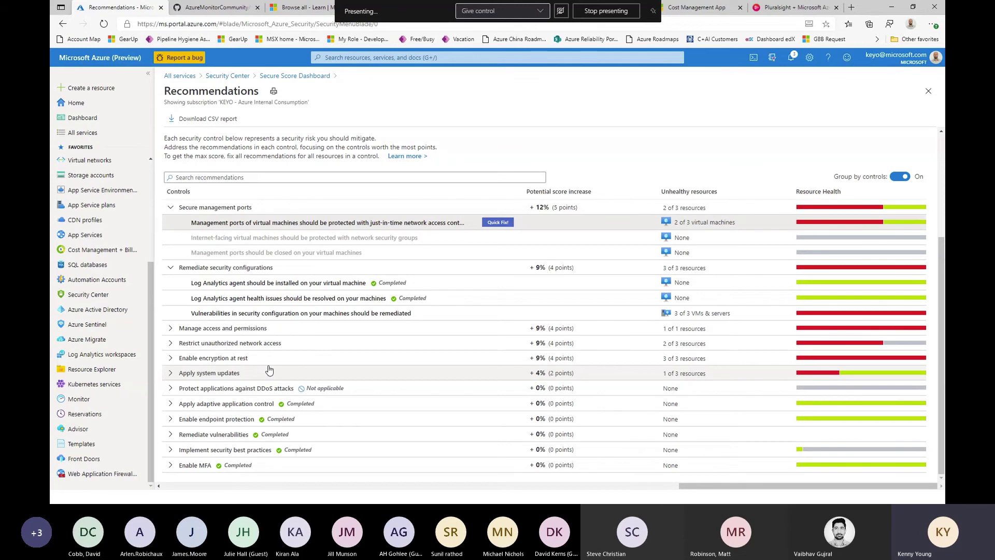
scroll(268, 369, up, 3)
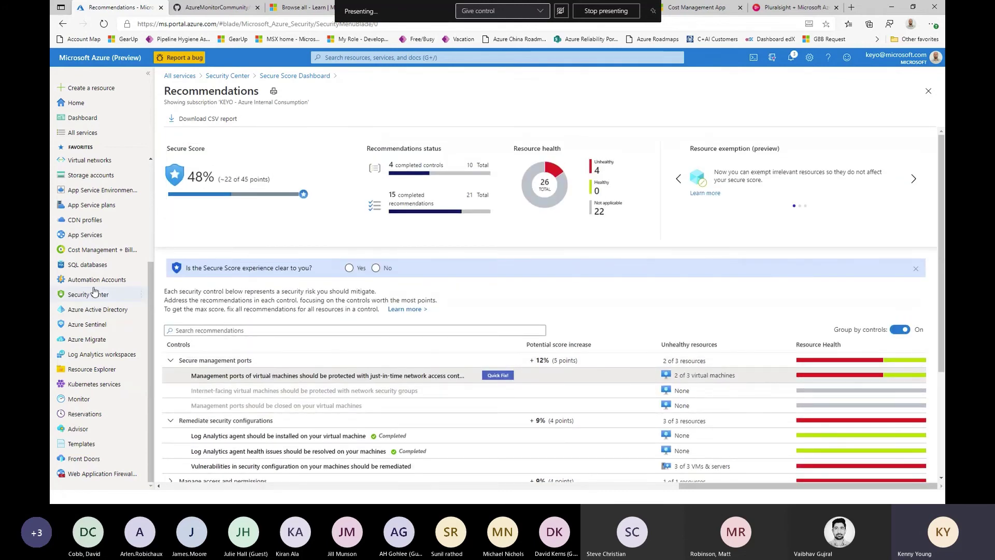
click(929, 92)
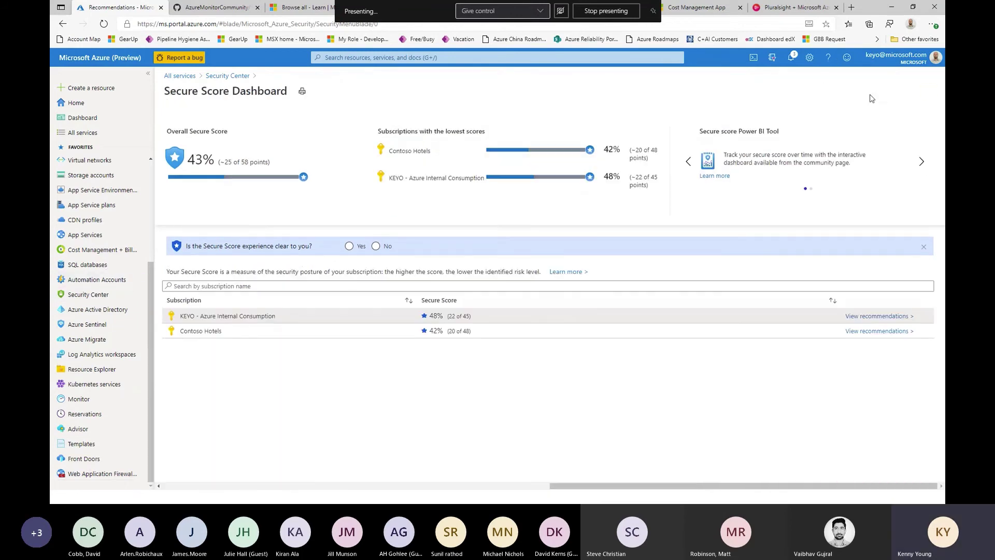
click(228, 75)
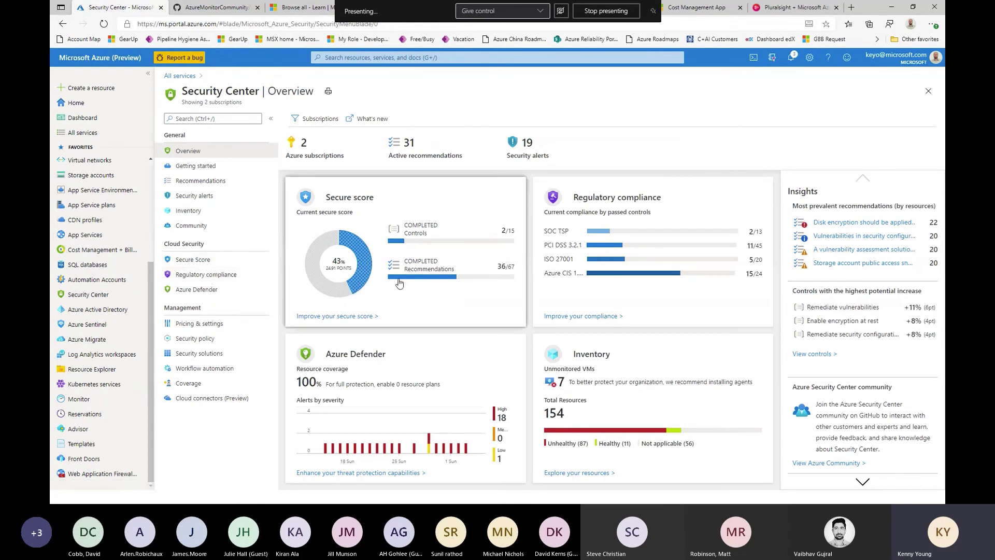
Open Regulatory Compliance and, under Azure CIS 1.1.0 Storage Accounts control 3.1, open the secure transfer assessment.
click(612, 248)
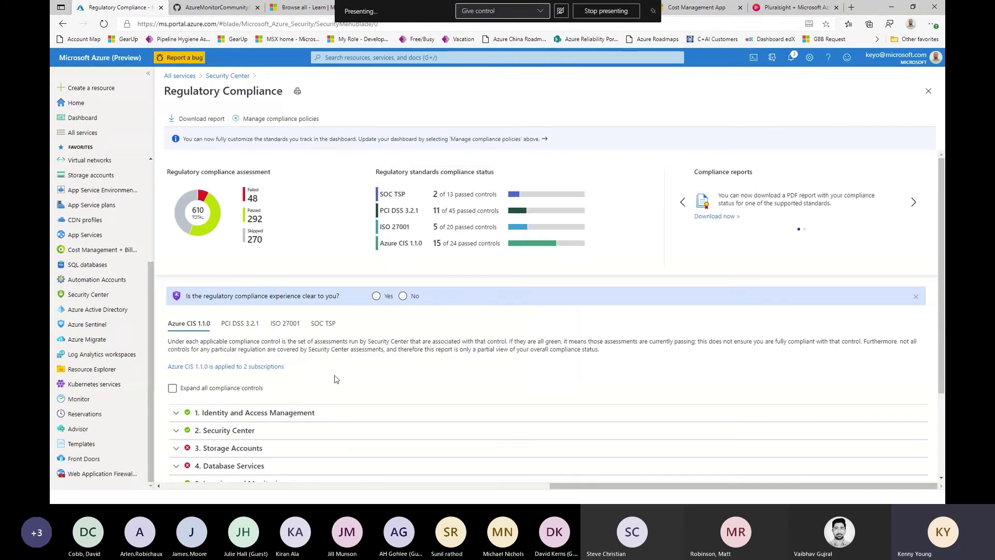
scroll(335, 379, down, 2)
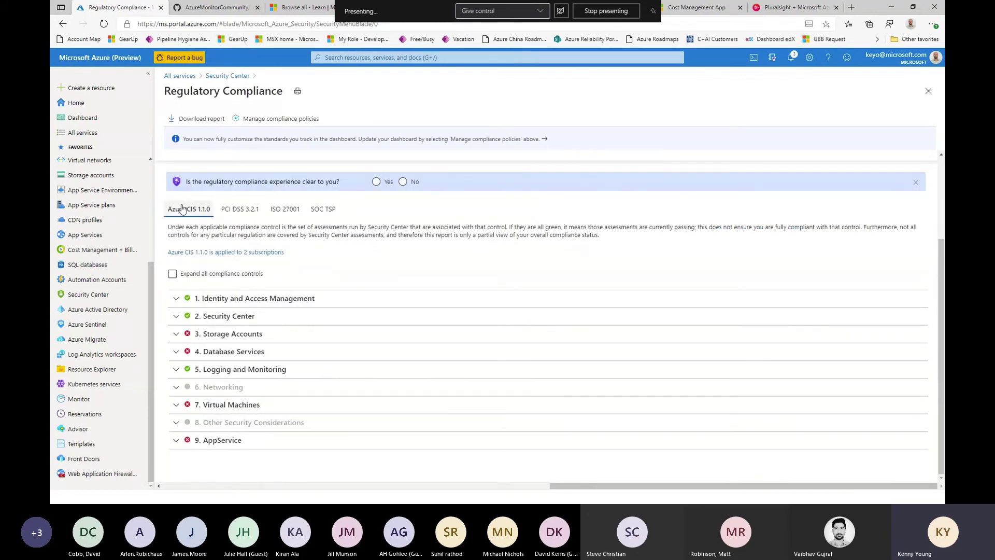
click(177, 335)
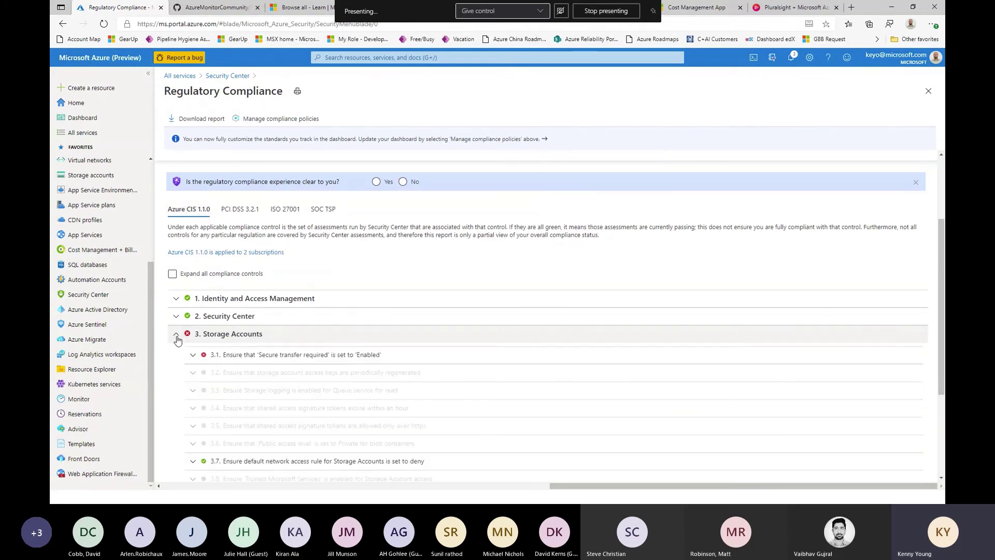
click(257, 358)
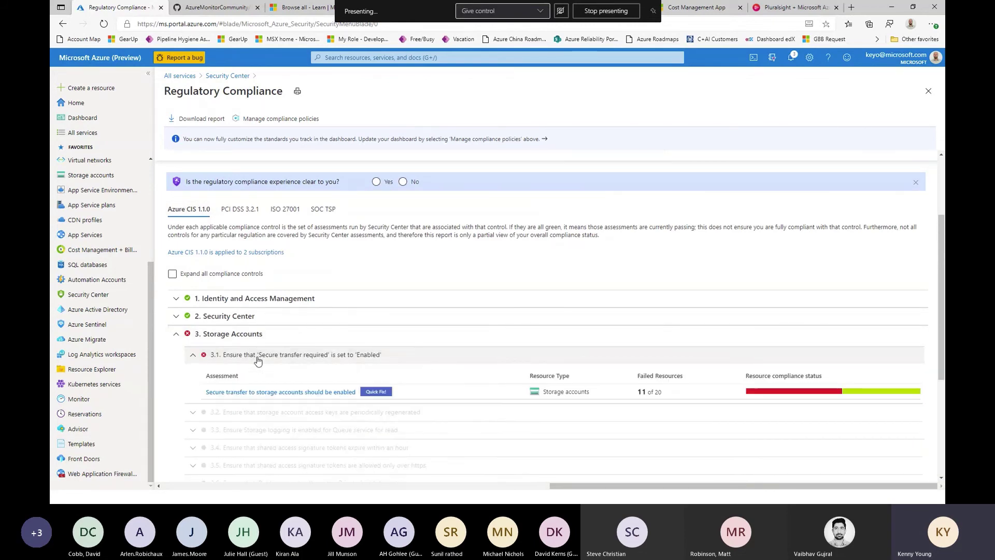
click(311, 392)
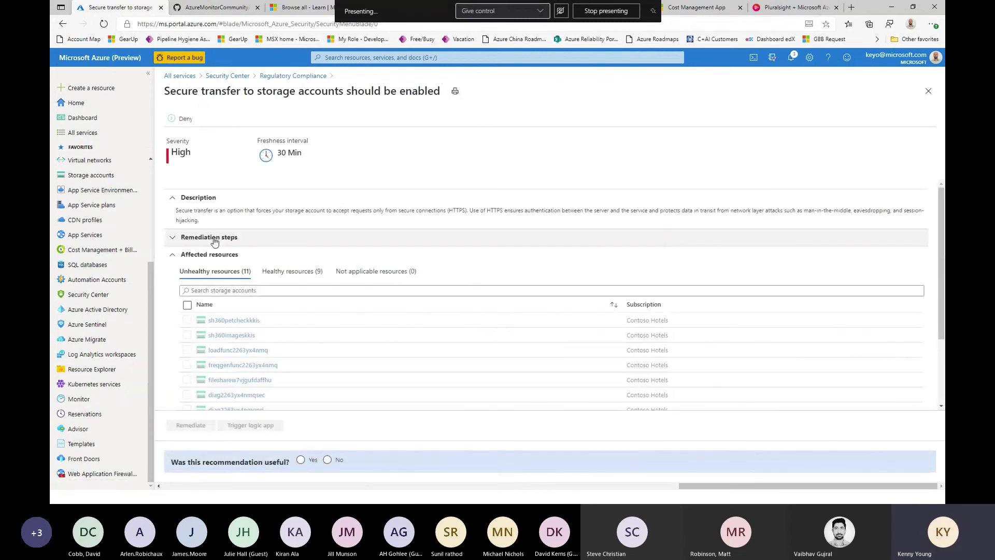
View the secure transfer assessment's remediation steps and its supportsHttpsTrafficOnly remediation script, and return to Regulatory Compliance.
click(214, 239)
click(231, 307)
double_click(640, 130)
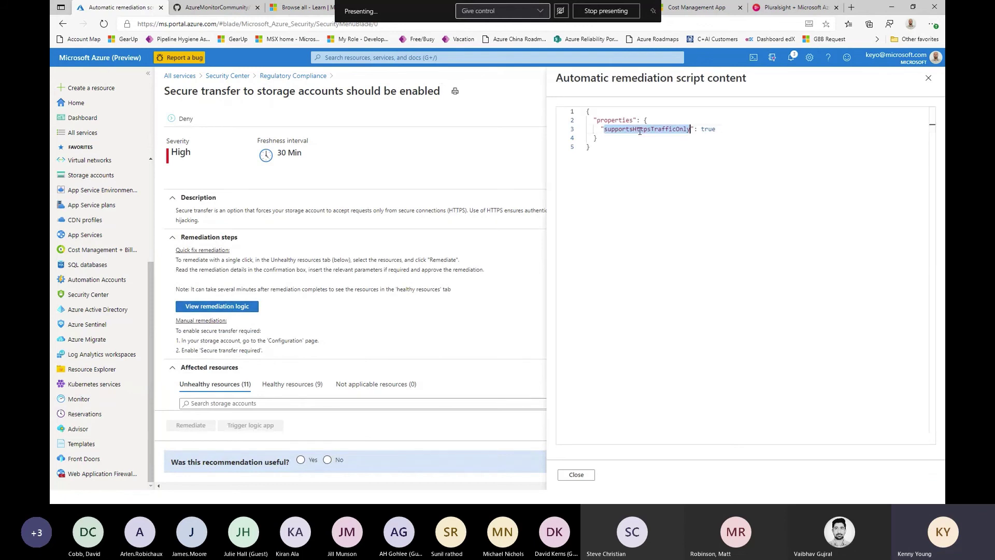
click(928, 77)
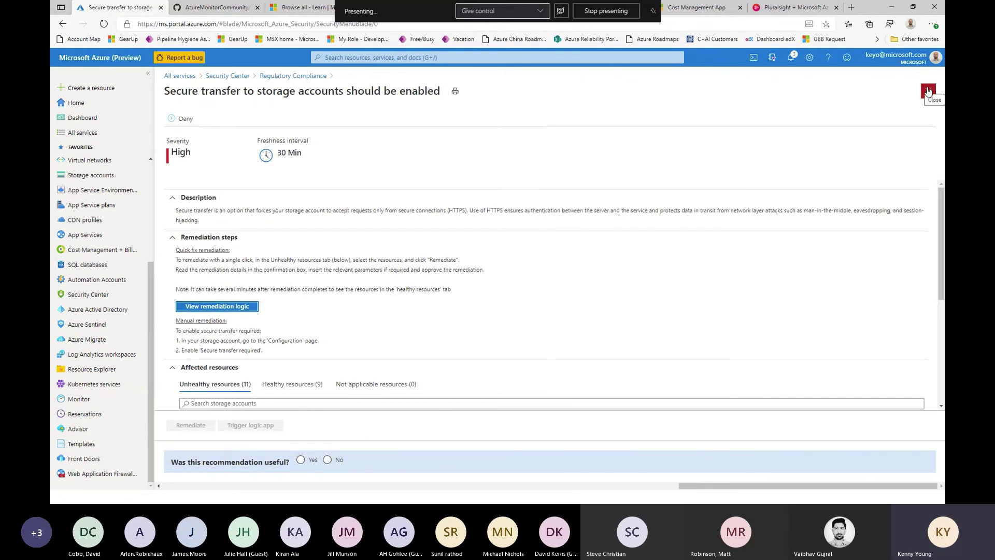
click(928, 91)
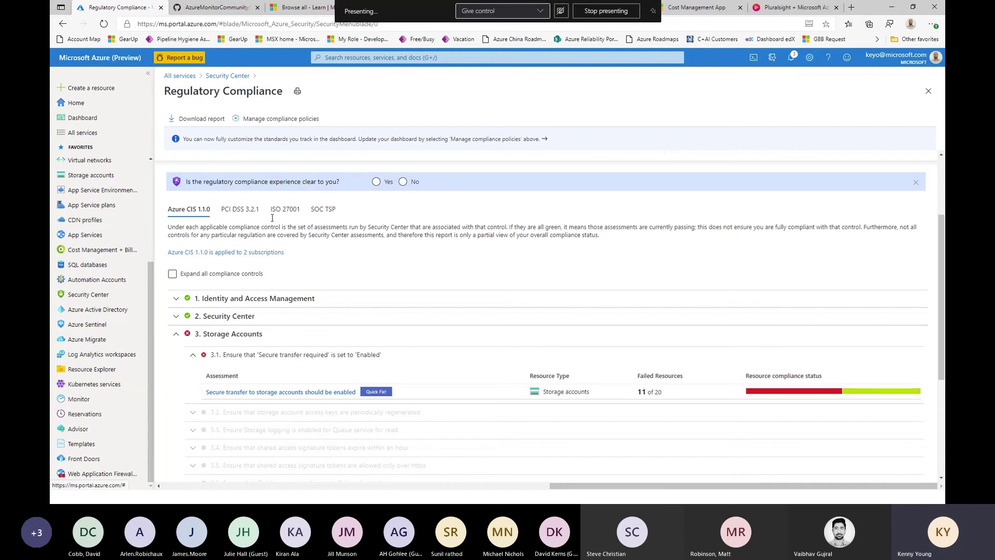
From the compliance policy management, review the regulatory standards and custom initiatives in the Contoso Hotels security policy, and return to the Security Center overview.
click(265, 125)
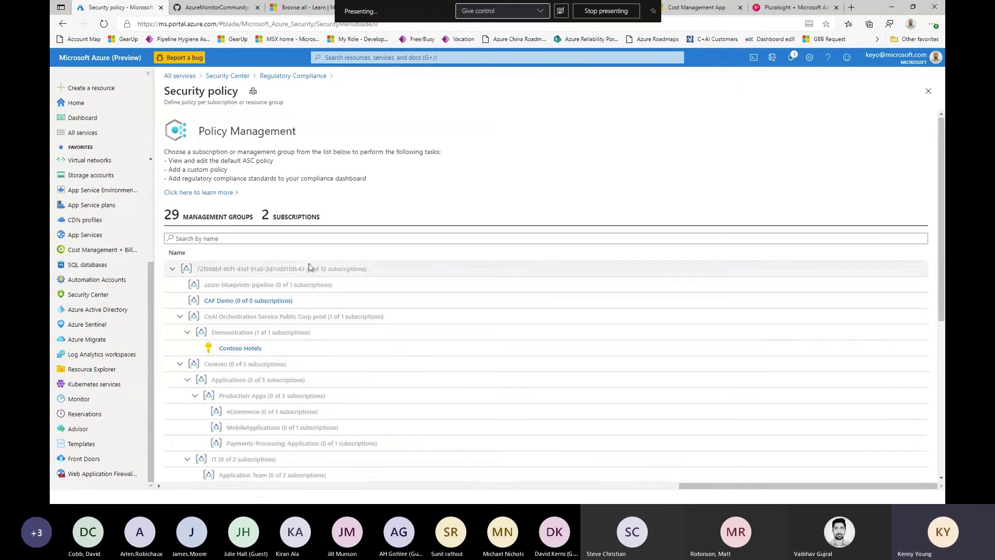
scroll(309, 267, down, 4)
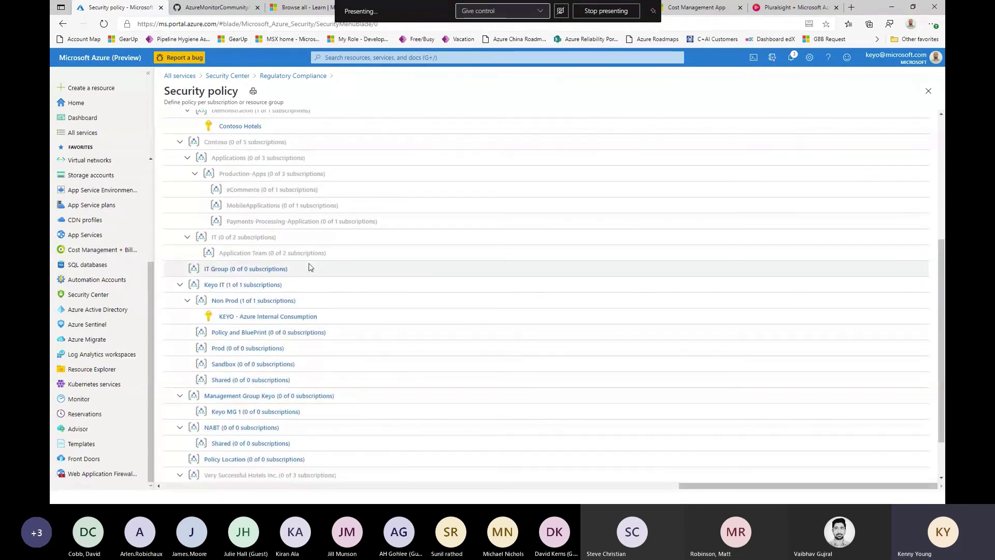
click(250, 126)
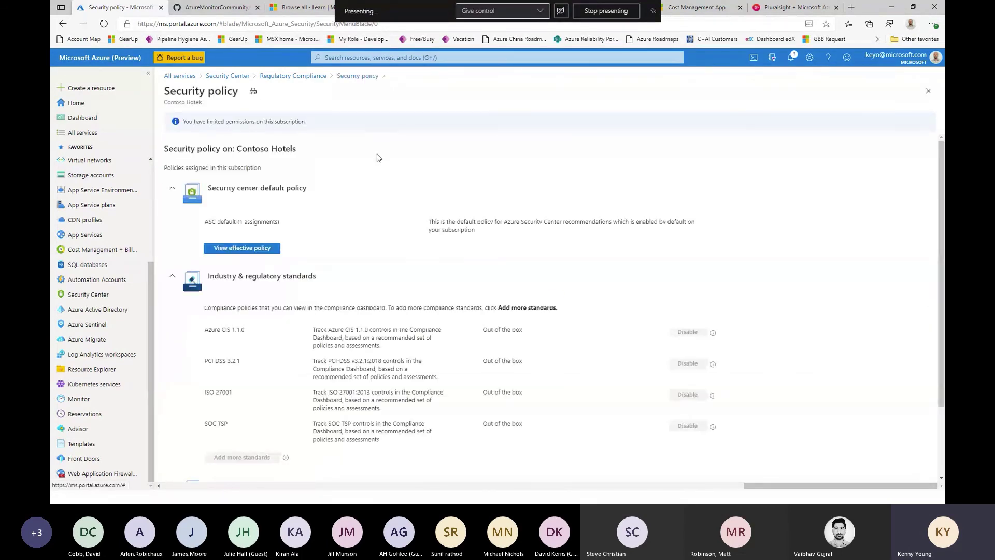
scroll(280, 273, down, 2)
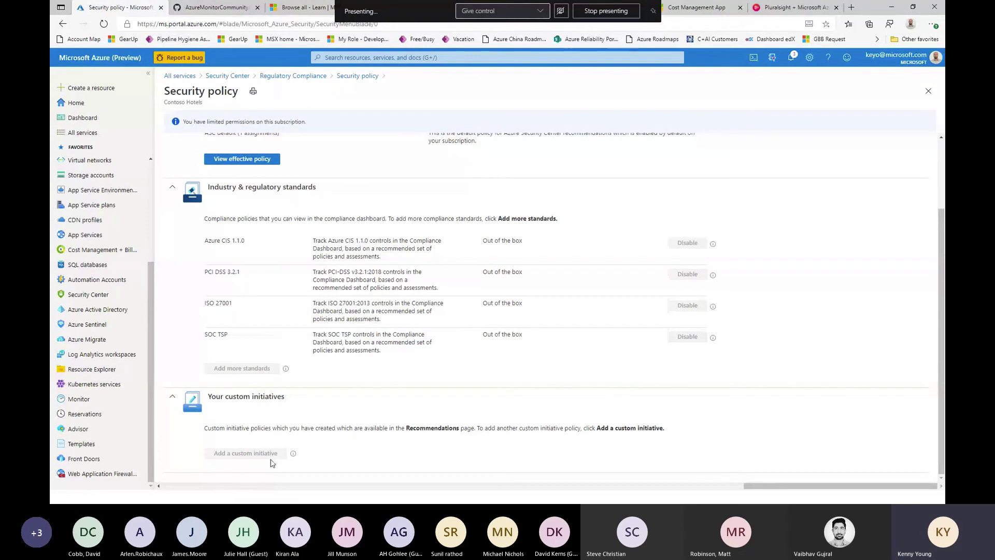
scroll(354, 158, up, 2)
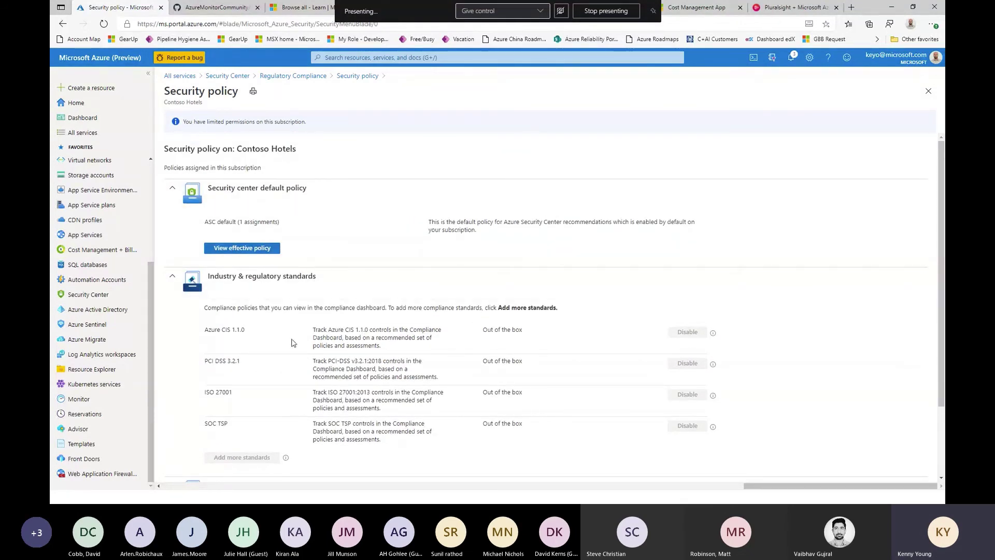
drag(382, 409, 490, 363)
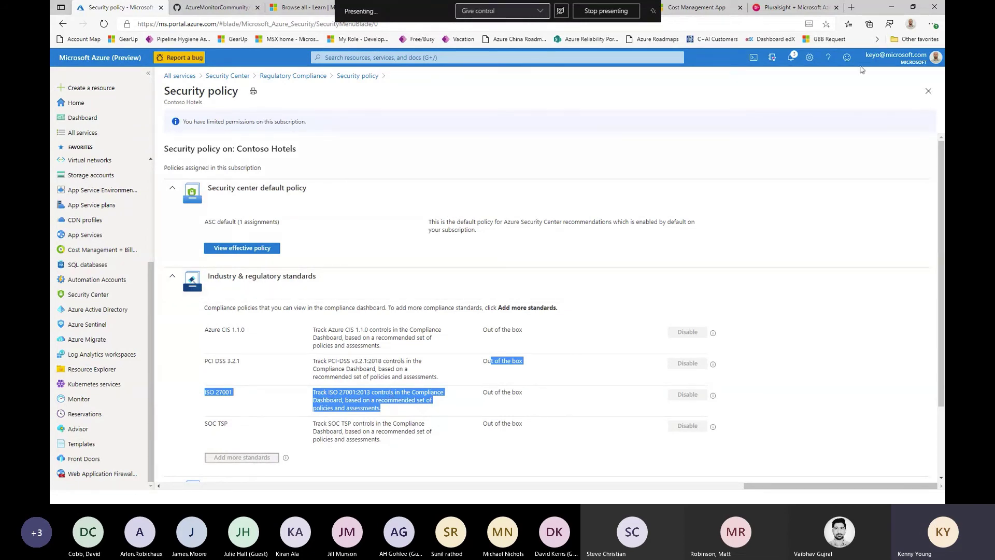
click(929, 92)
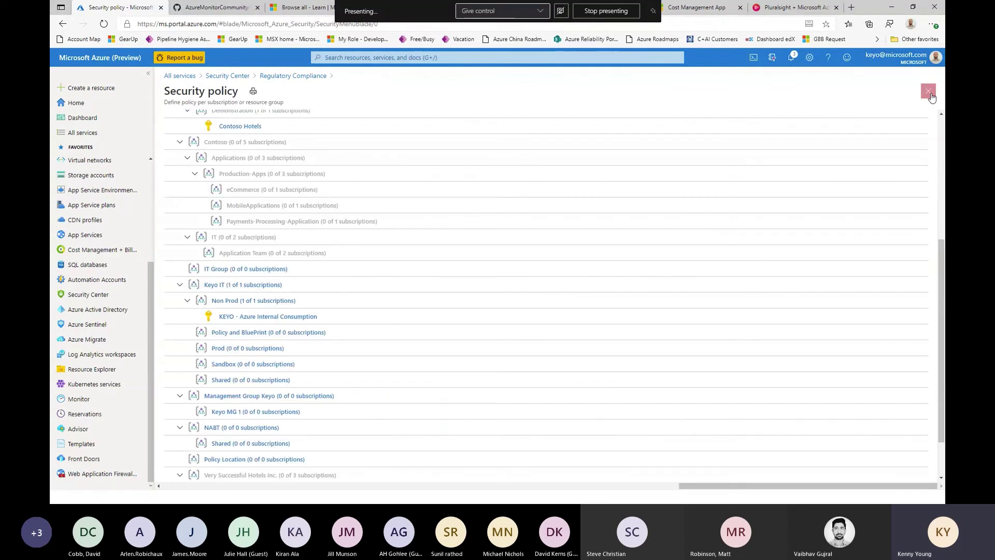
click(285, 77)
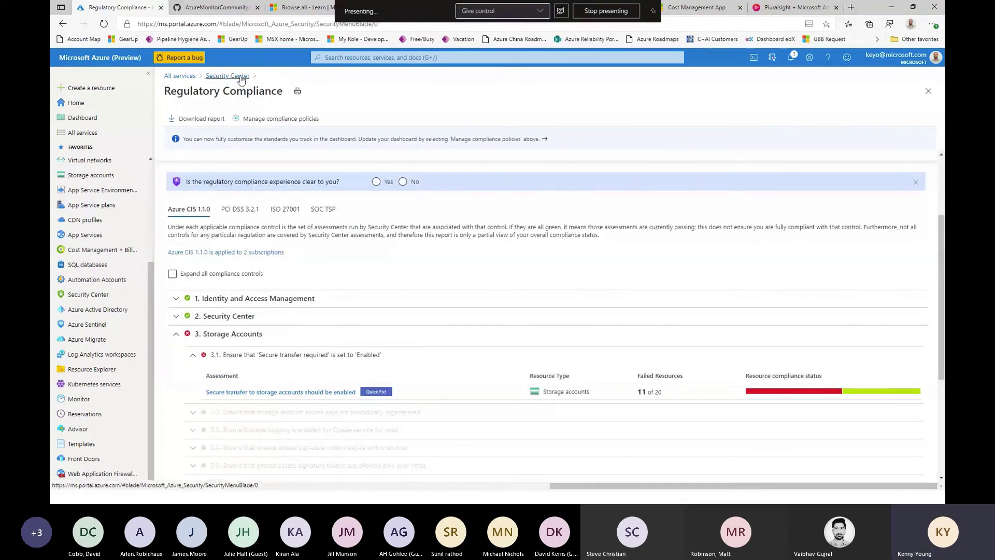
click(240, 78)
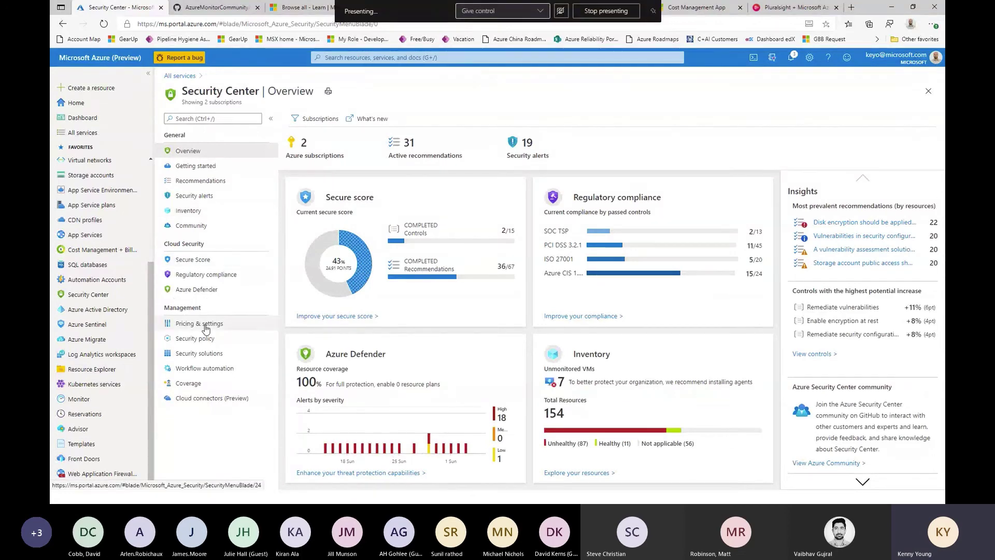
Look through Security Center's Security policy and Security solutions pages, and open the subscription Coverage page.
click(205, 343)
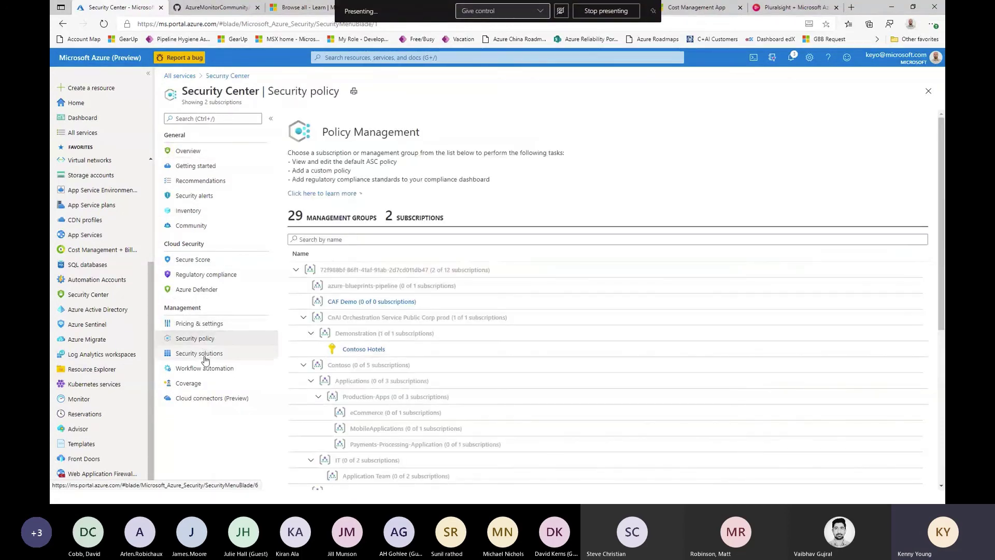
click(205, 358)
click(192, 383)
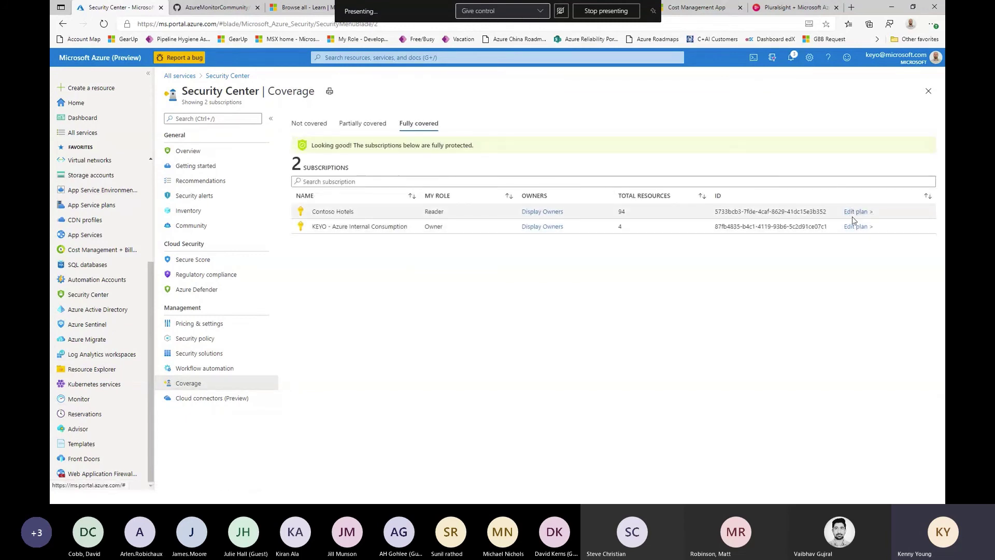
Open the Azure Defender plan of the Azure Internal Consumption subscription and review the plan settings and pricing by resource type.
click(854, 226)
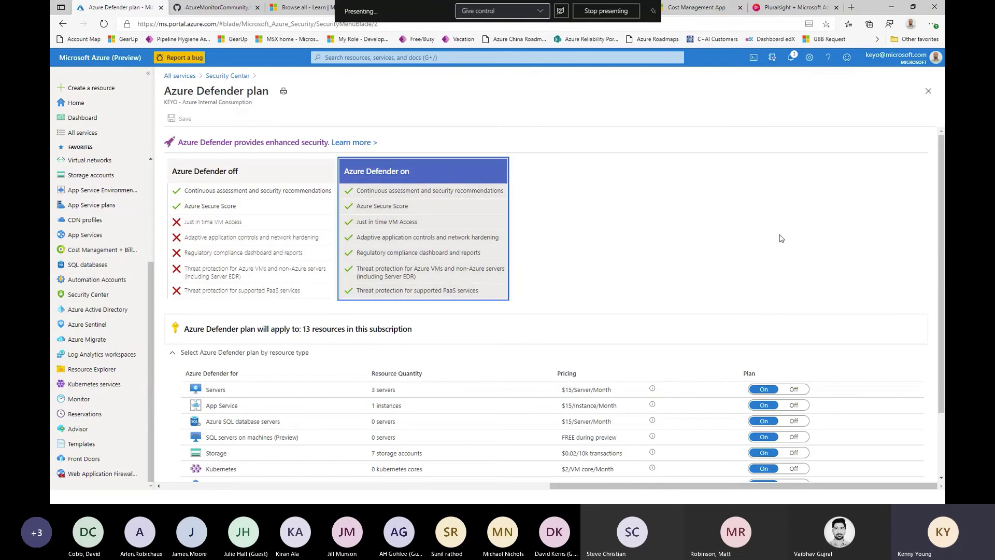
scroll(781, 238, down, 1)
scroll(781, 239, down, 3)
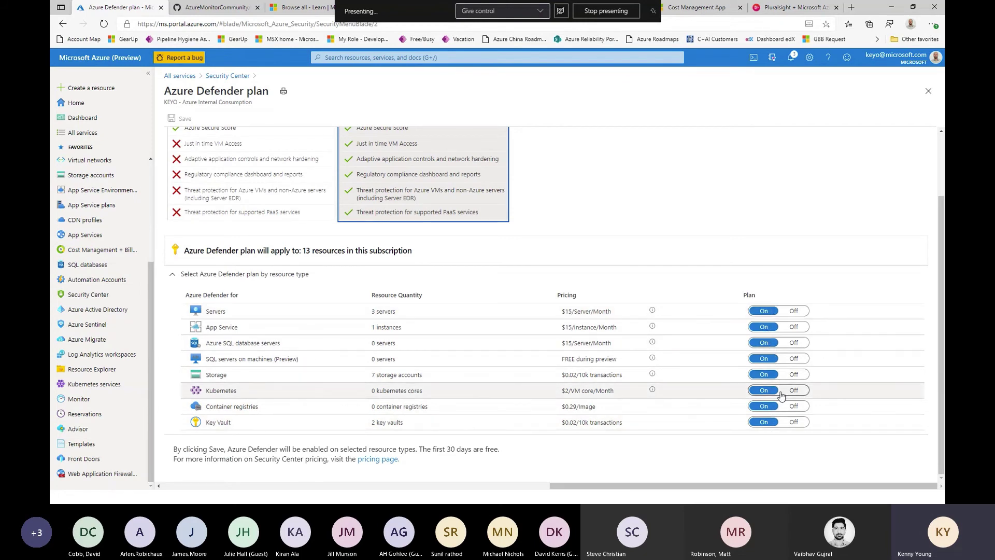
Set the Azure Defender plan for container registries to Off, and leave the plan page discarding the unsaved edit.
click(793, 406)
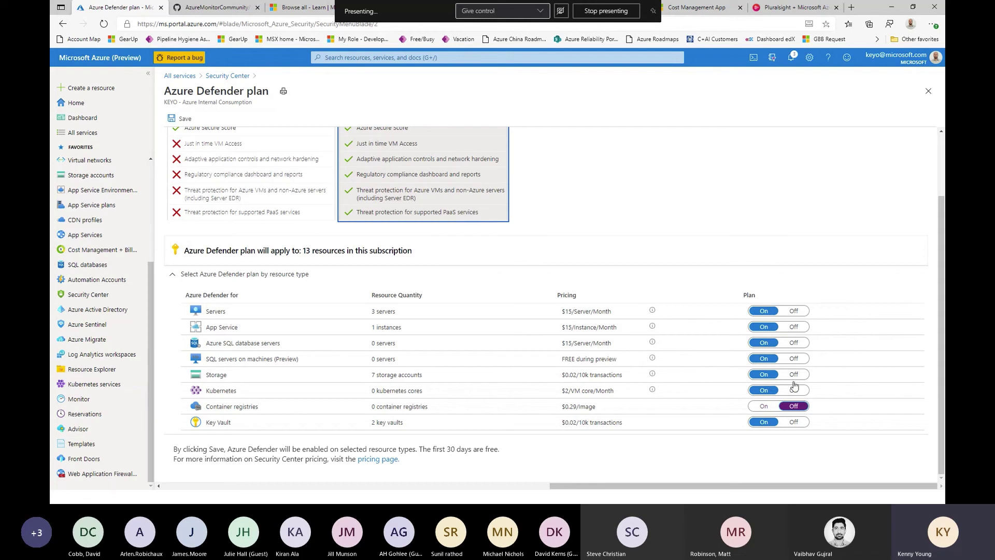
click(929, 90)
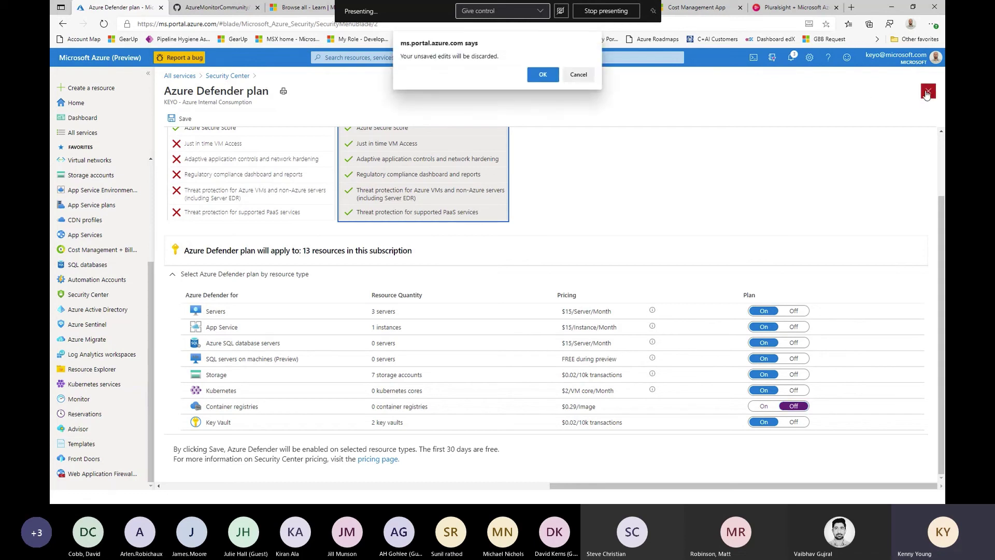
click(542, 75)
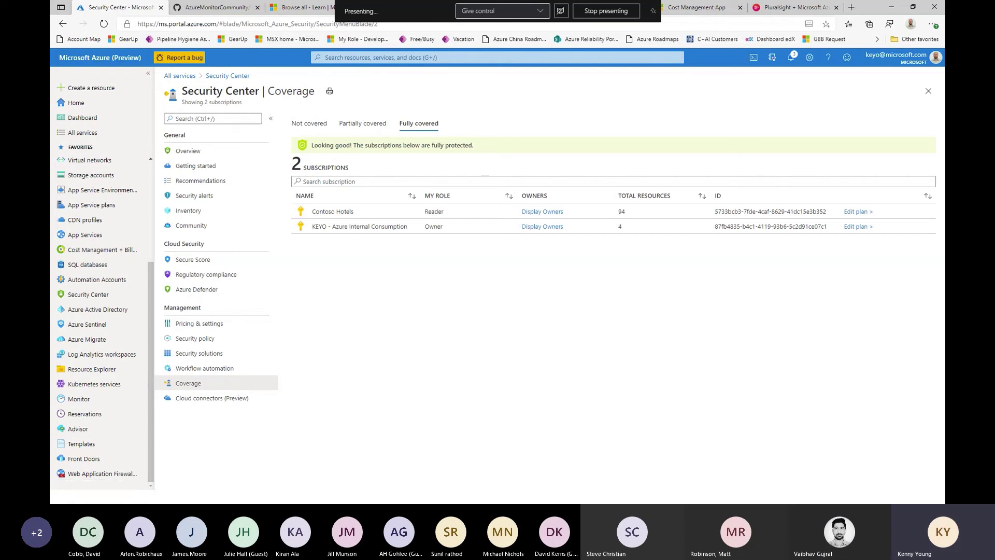
Switch to Visio, look at the management group hierarchy diagram, and bring up the full Azure Region Architecture Example drawing.
key(alt+Tab)
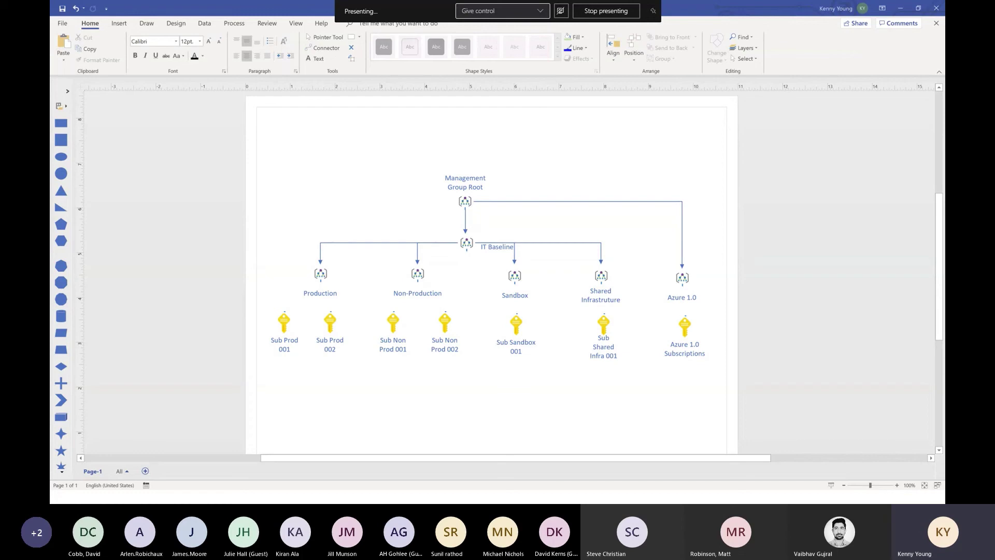
key(alt+Tab)
drag(519, 151, 569, 4)
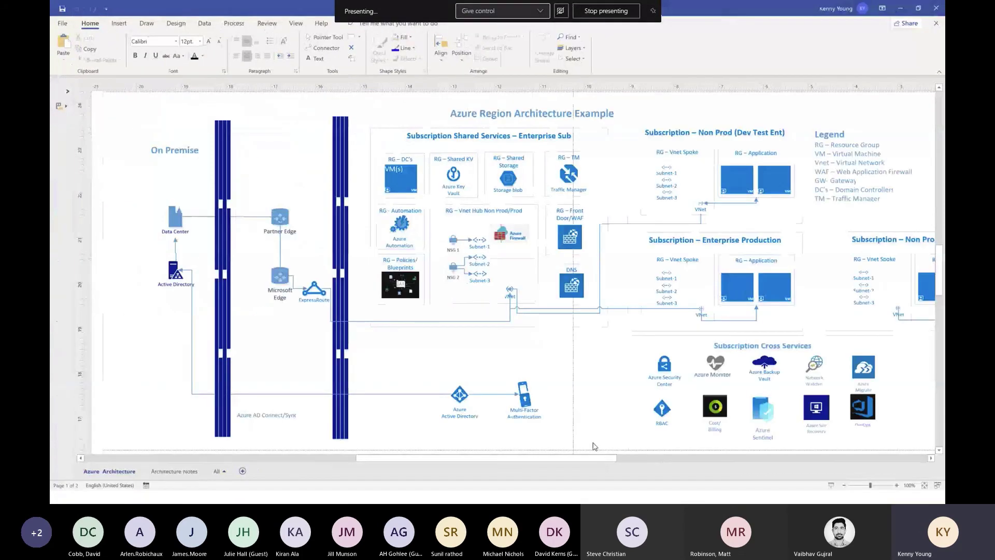
click(844, 485)
click(844, 485)
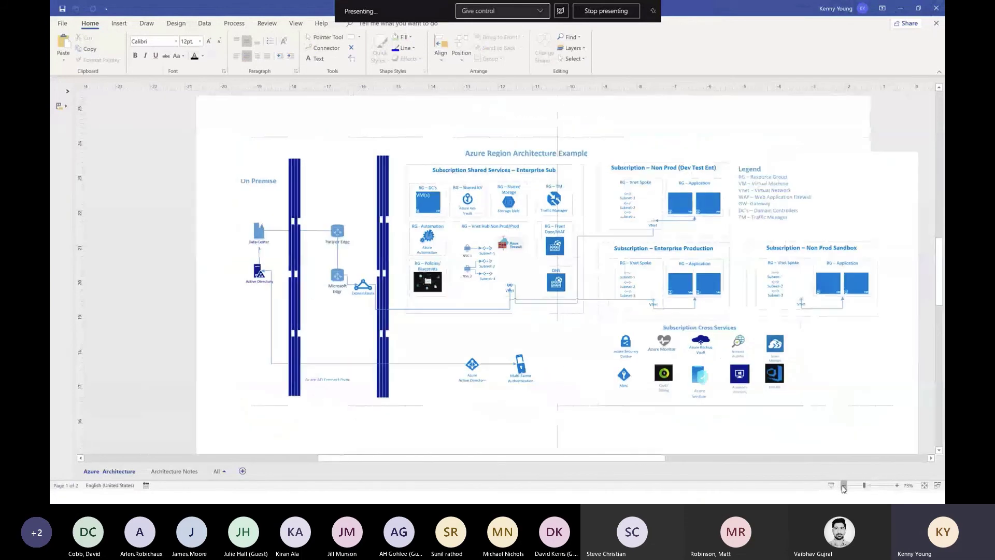